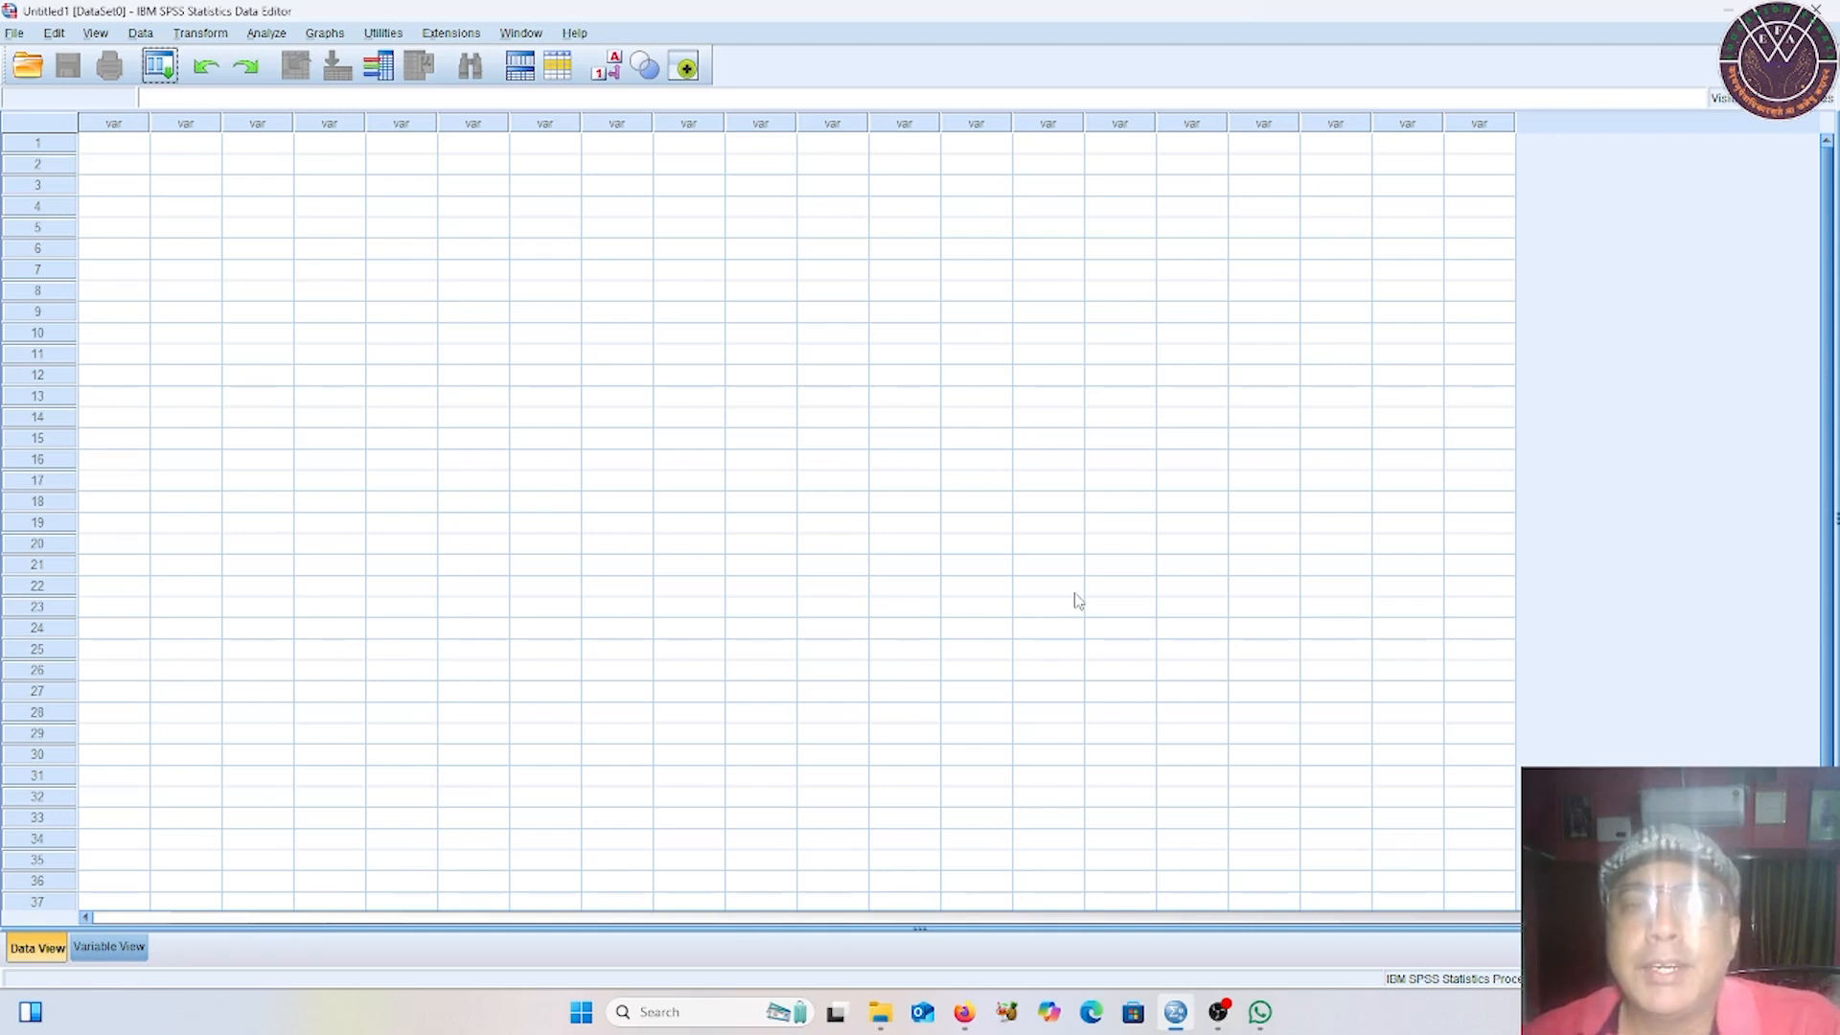
click(662, 479)
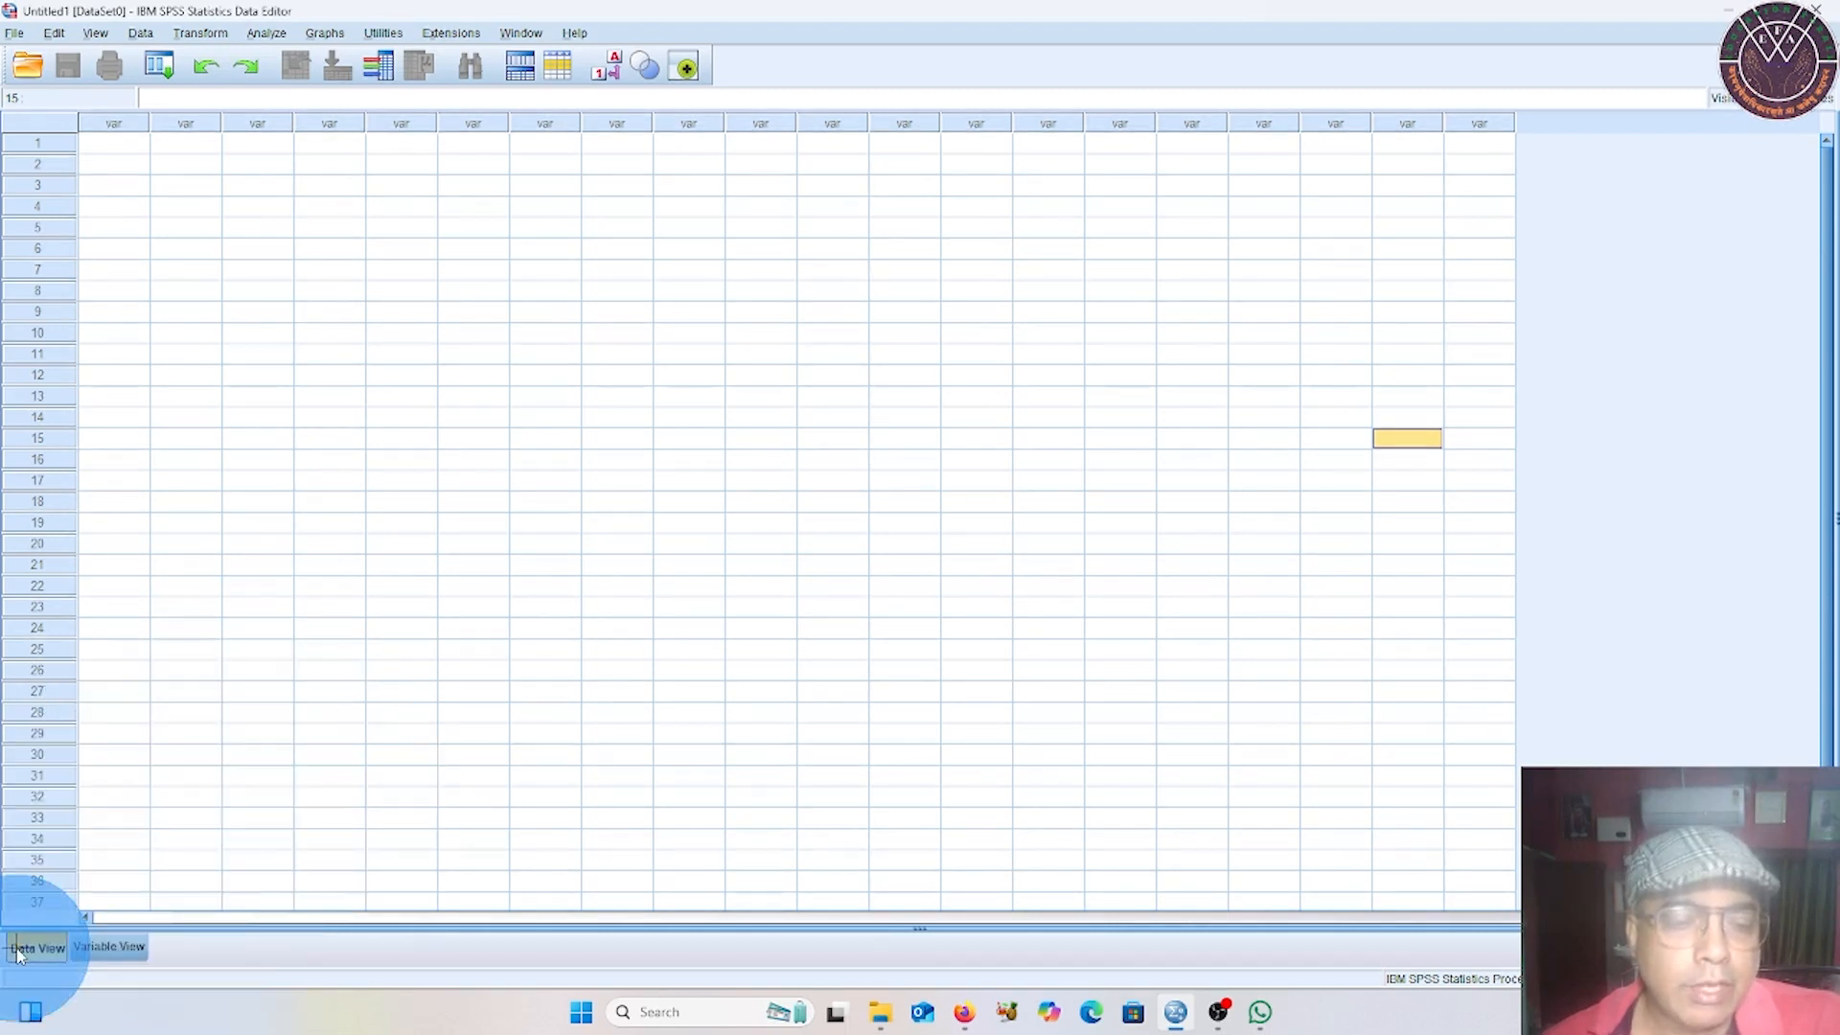
click(324, 654)
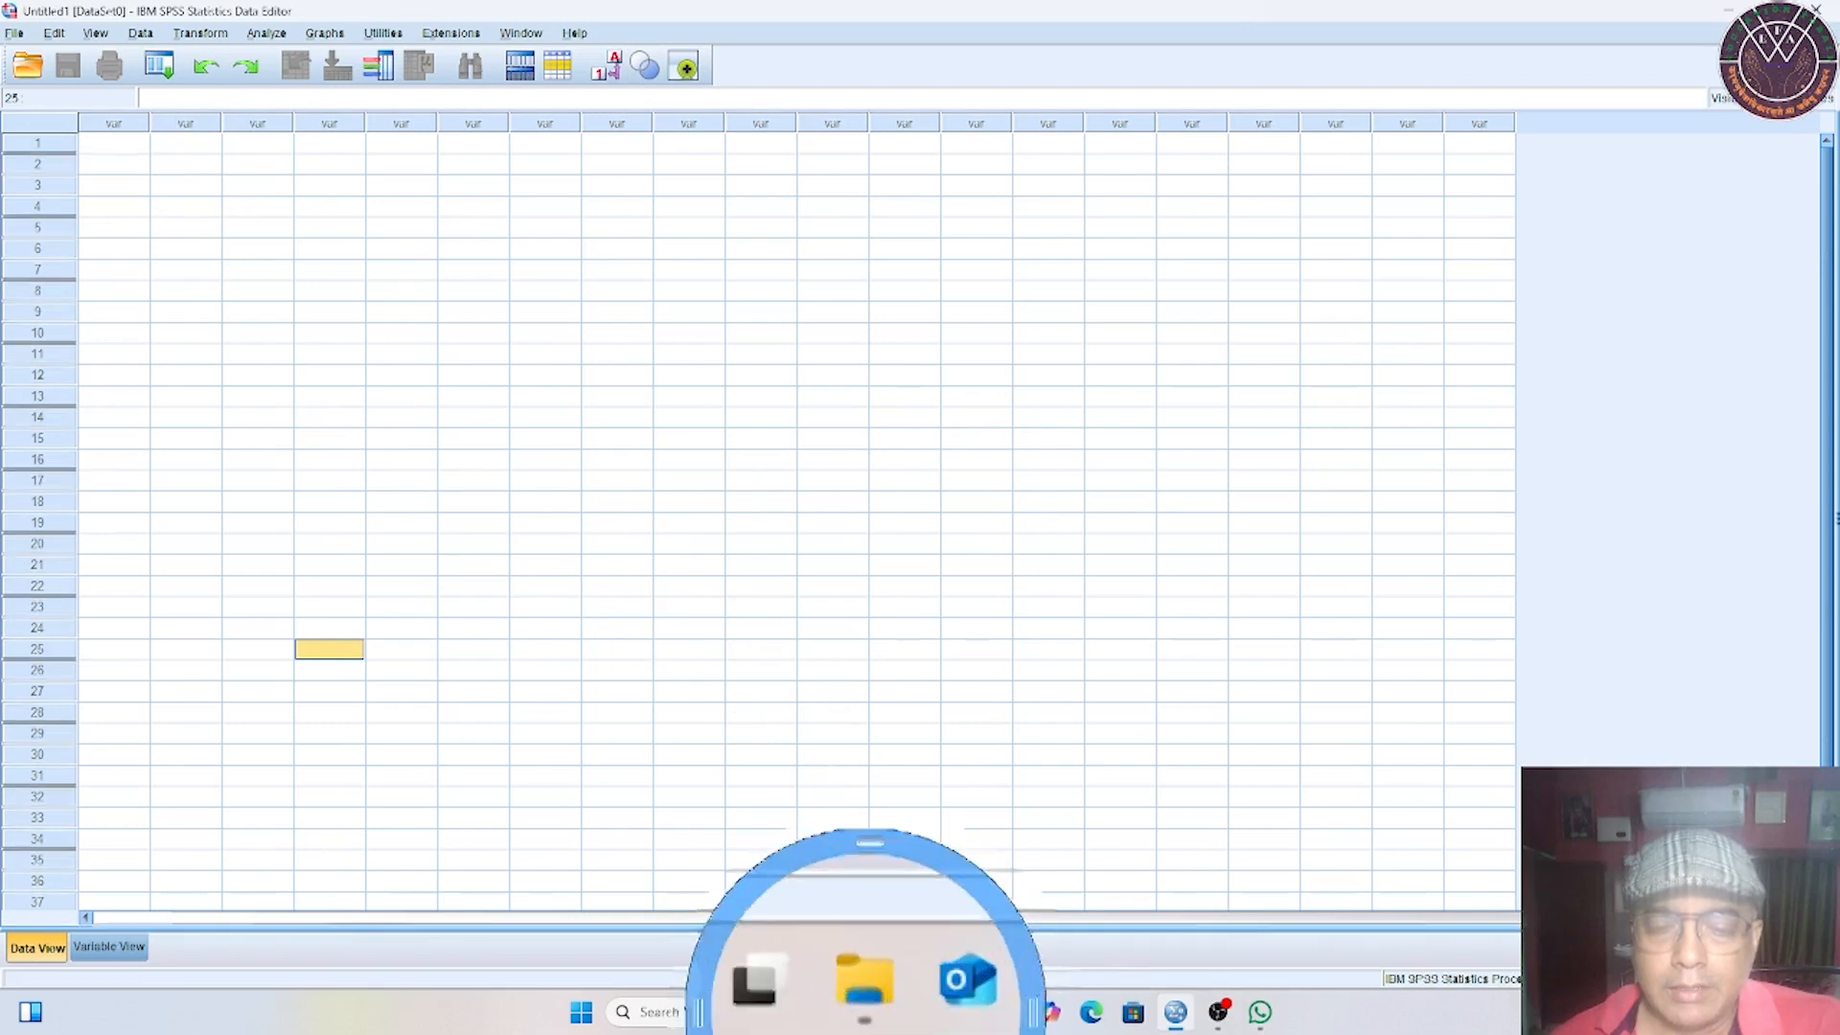
Switch to File Explorer and check the name and Desktop location of the recent data excell workbook, then return to SPSS.
click(881, 1017)
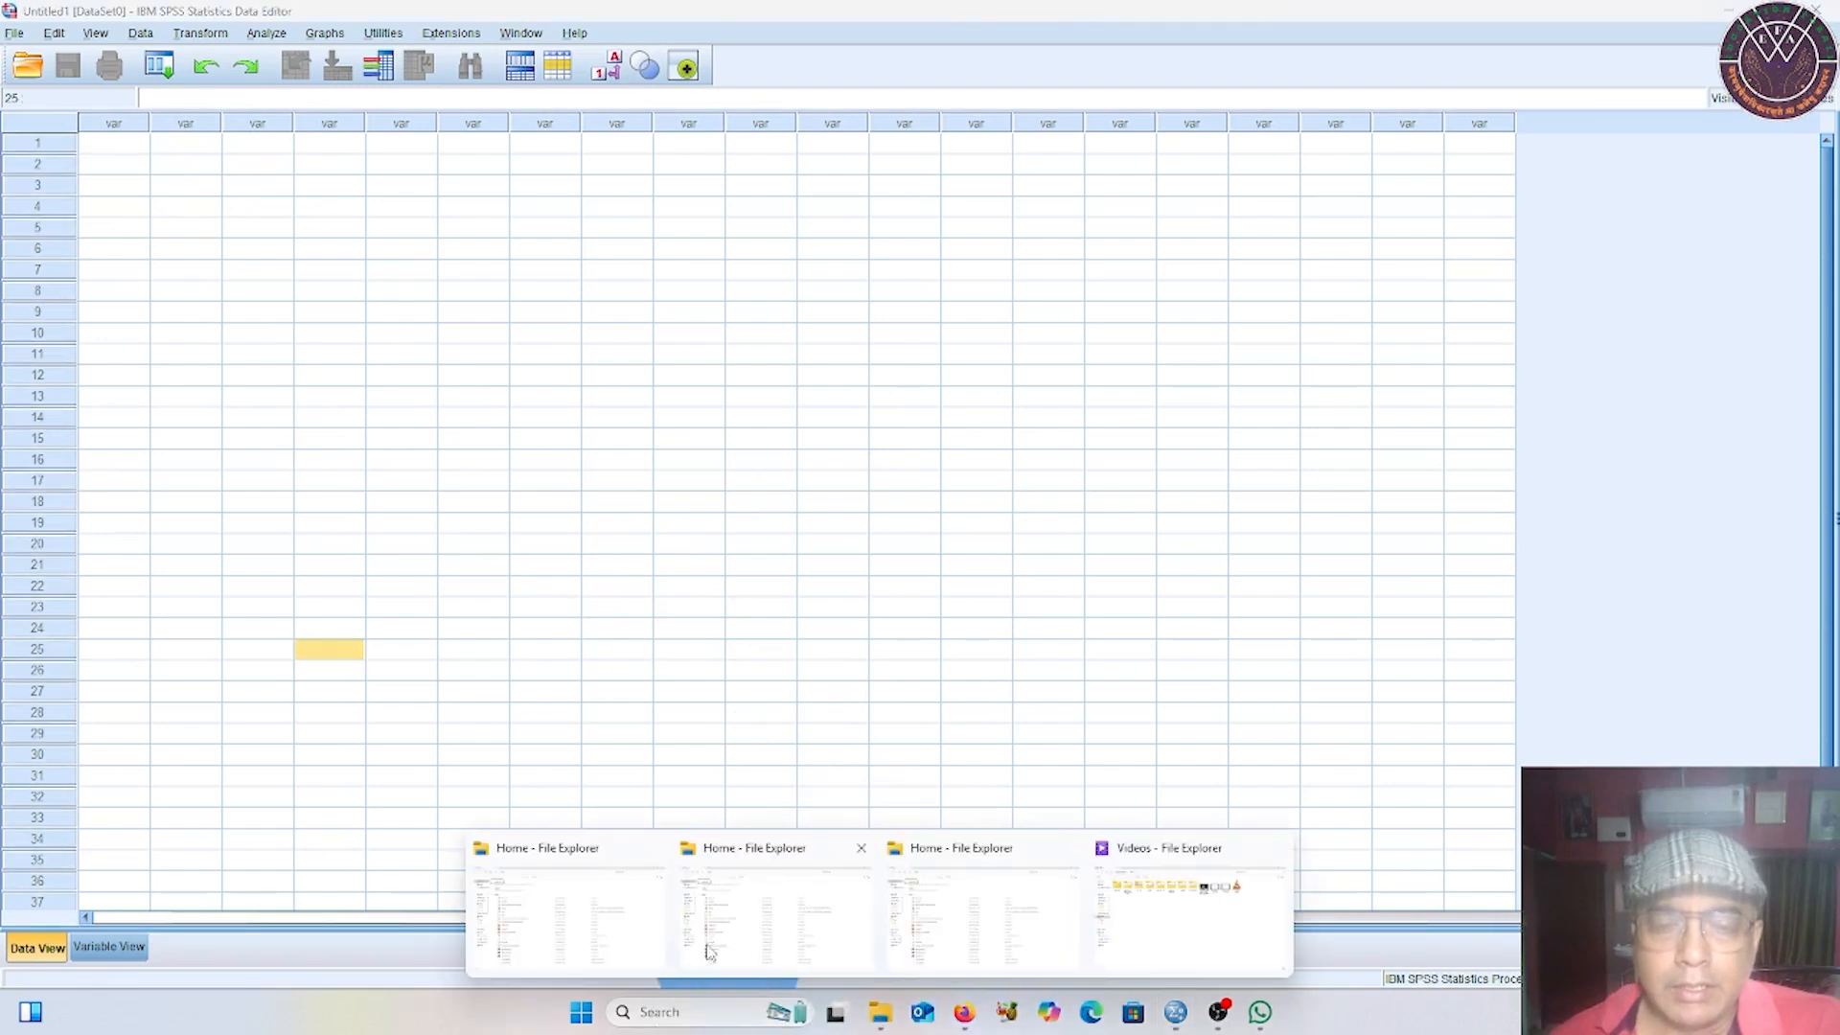
click(556, 861)
click(555, 861)
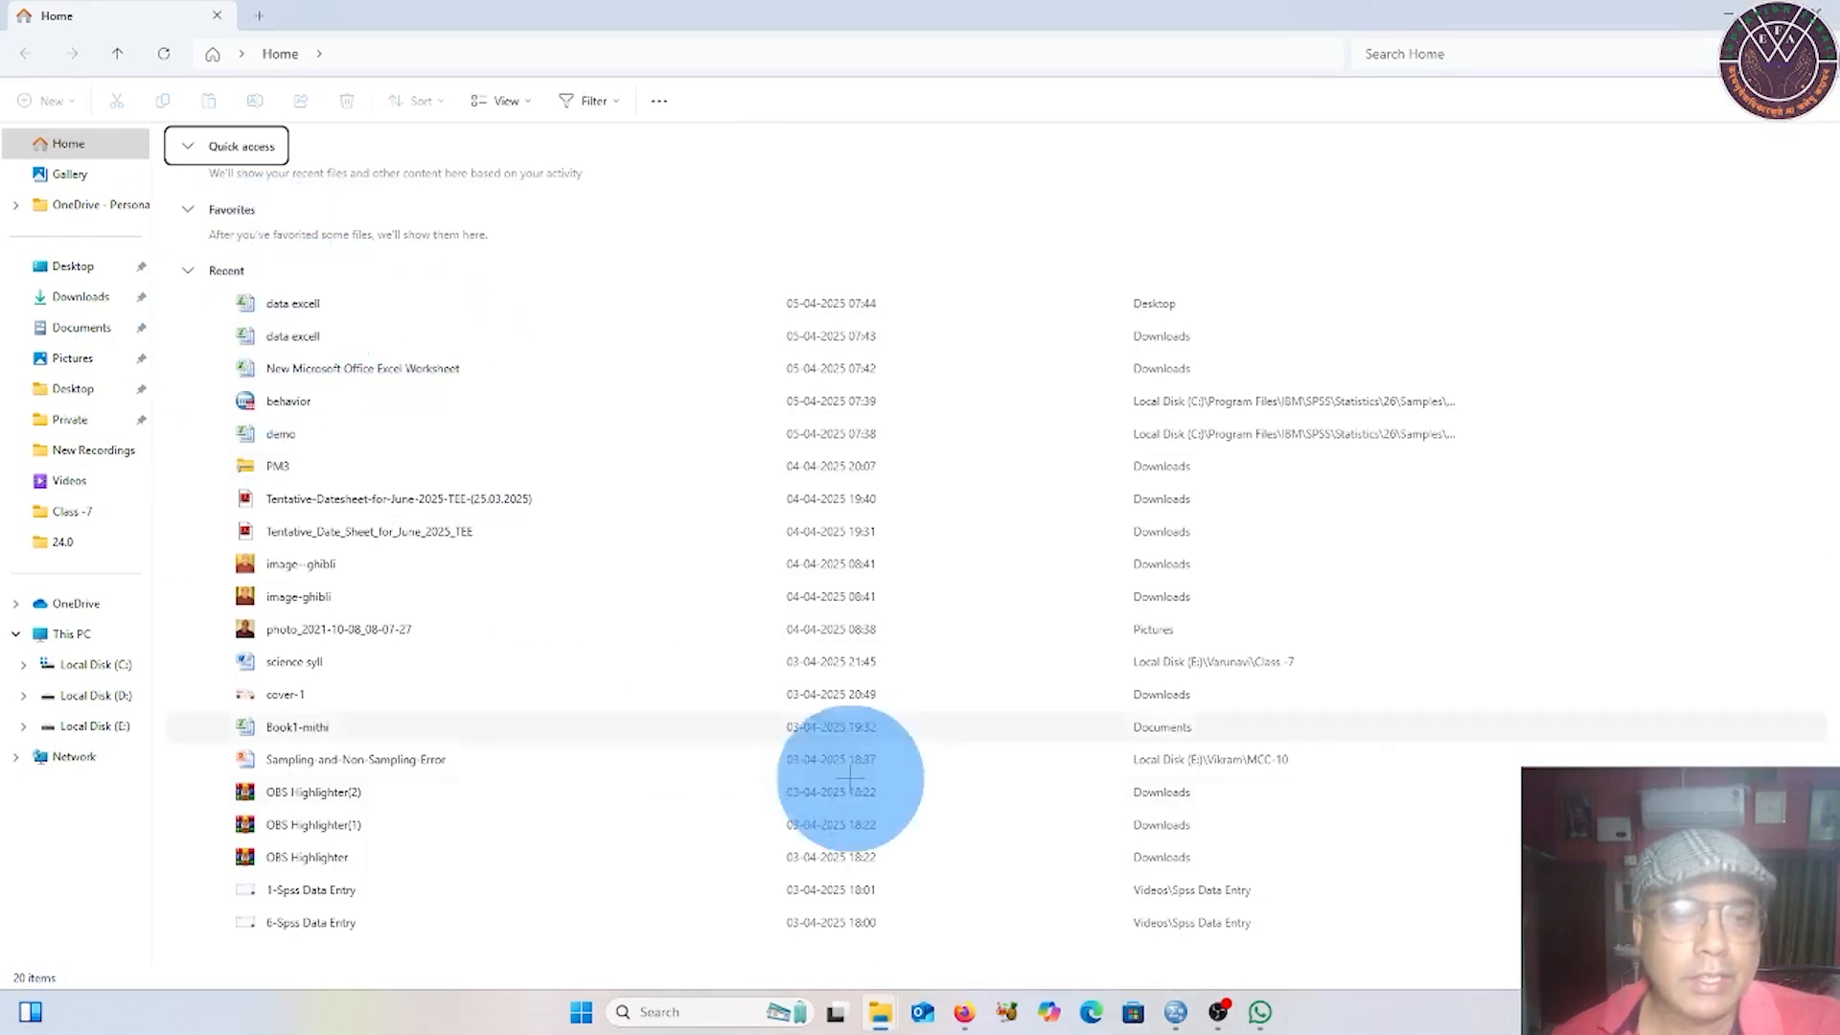
key(super+plus)
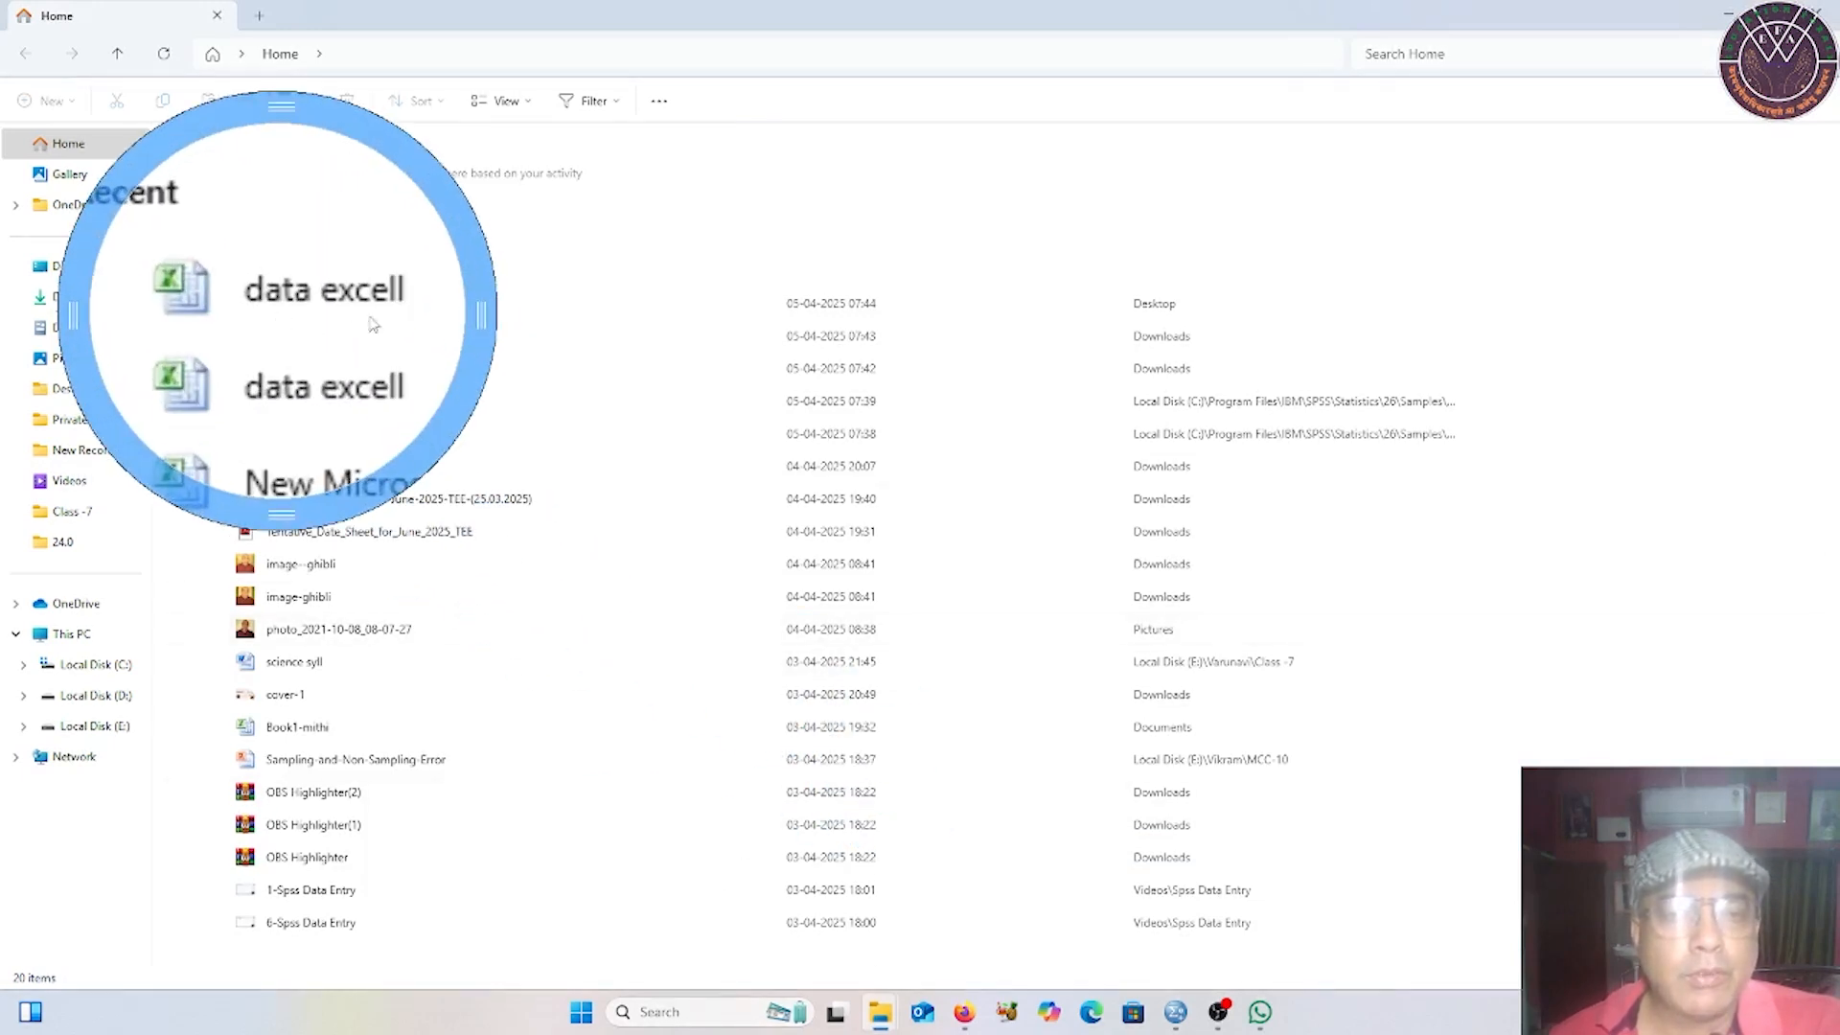
key(super+Escape)
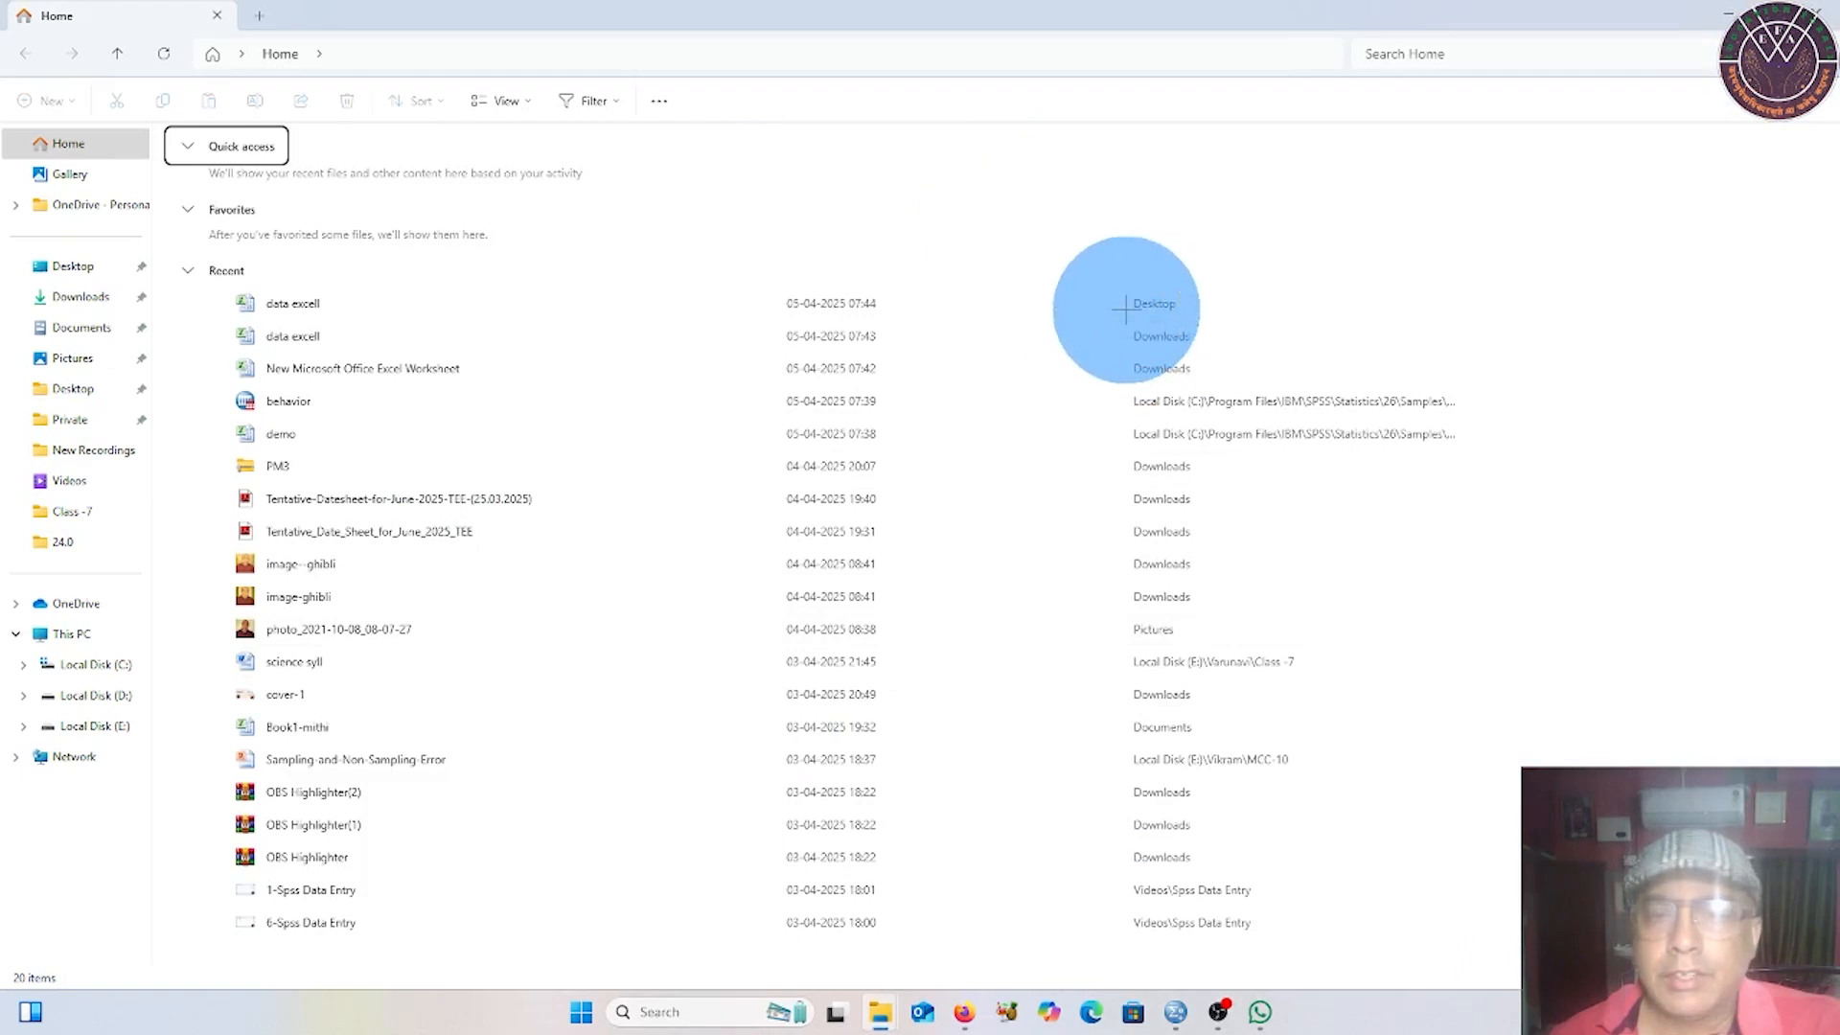
key(super+plus)
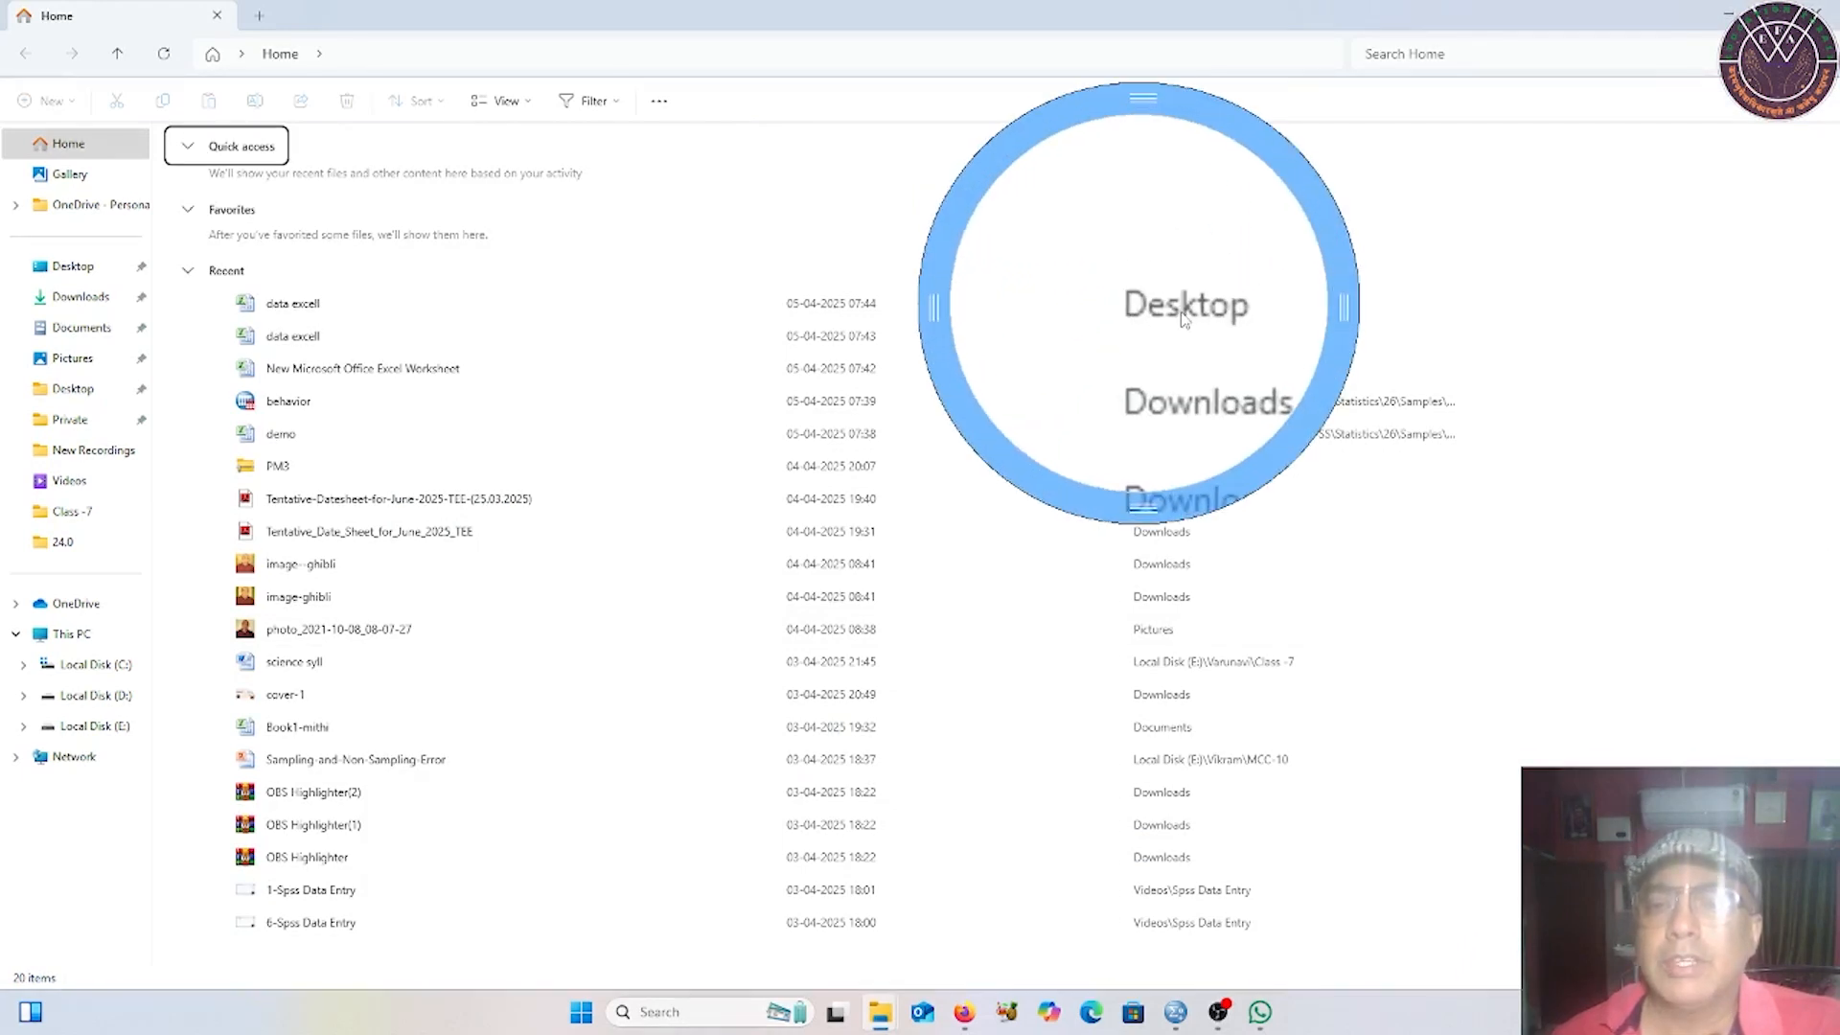
key(super+Escape)
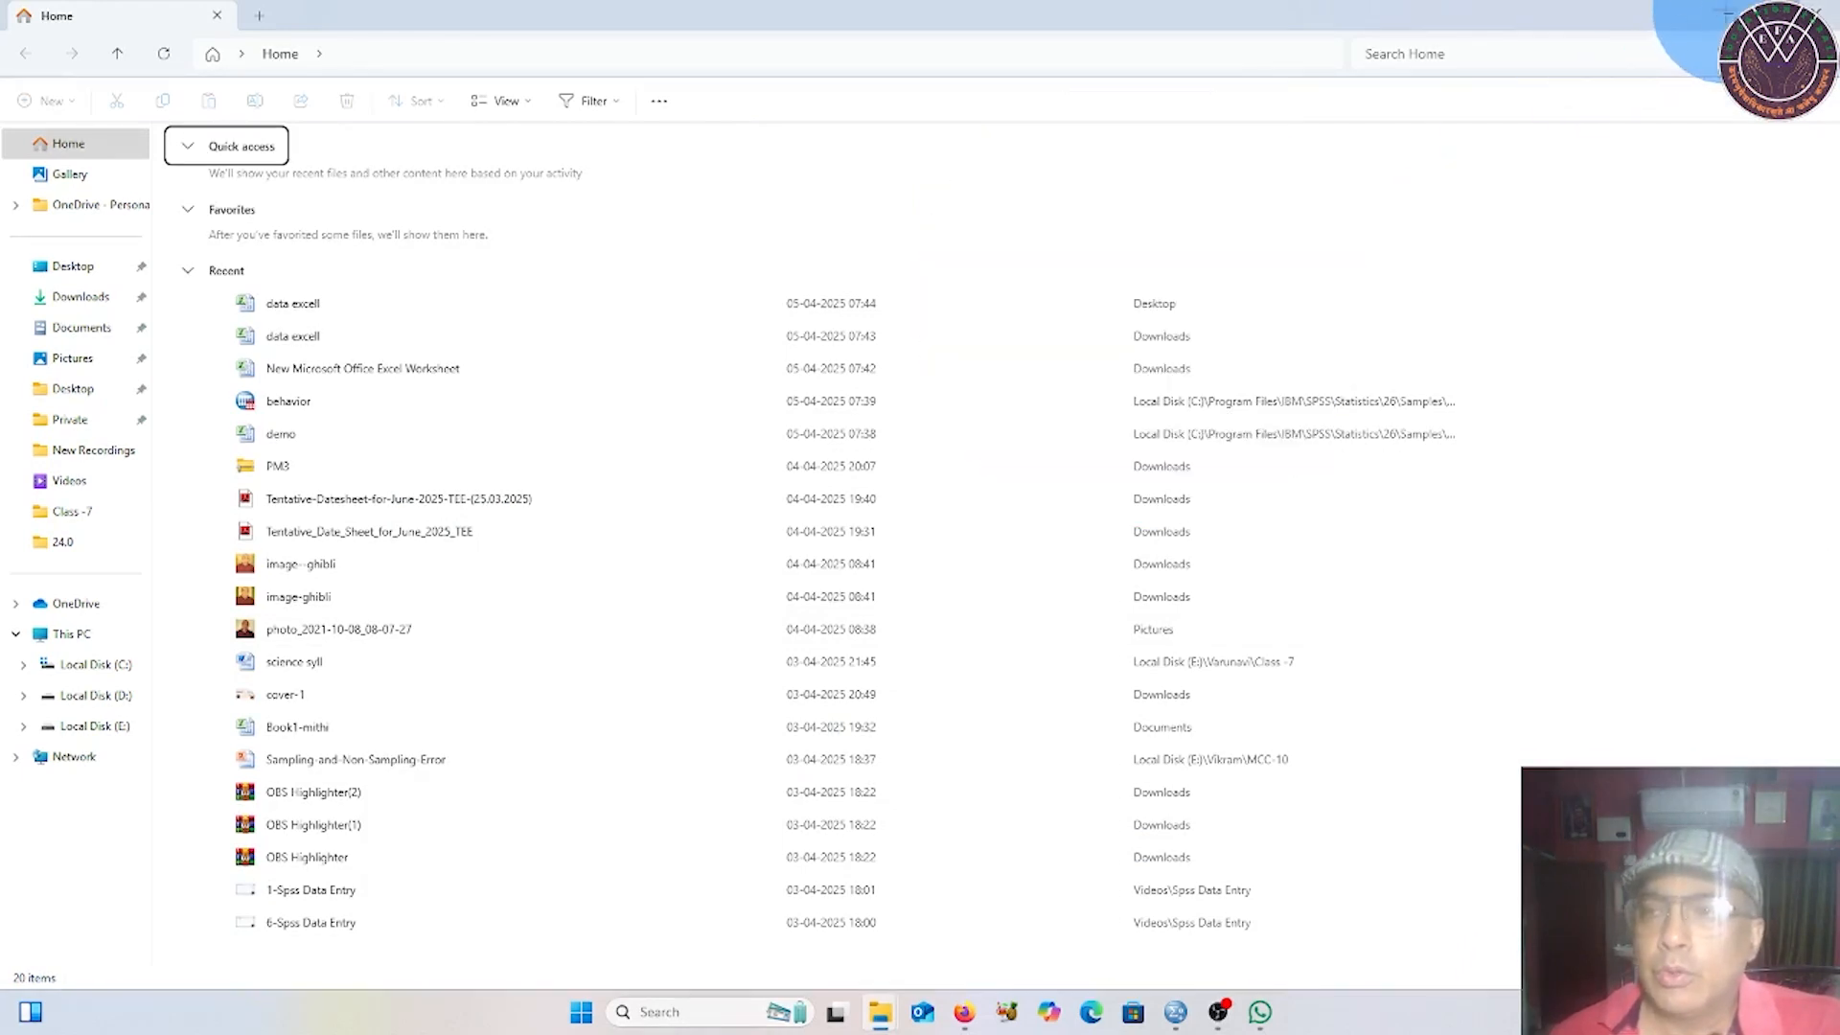
key(super+plus)
key(super+Escape)
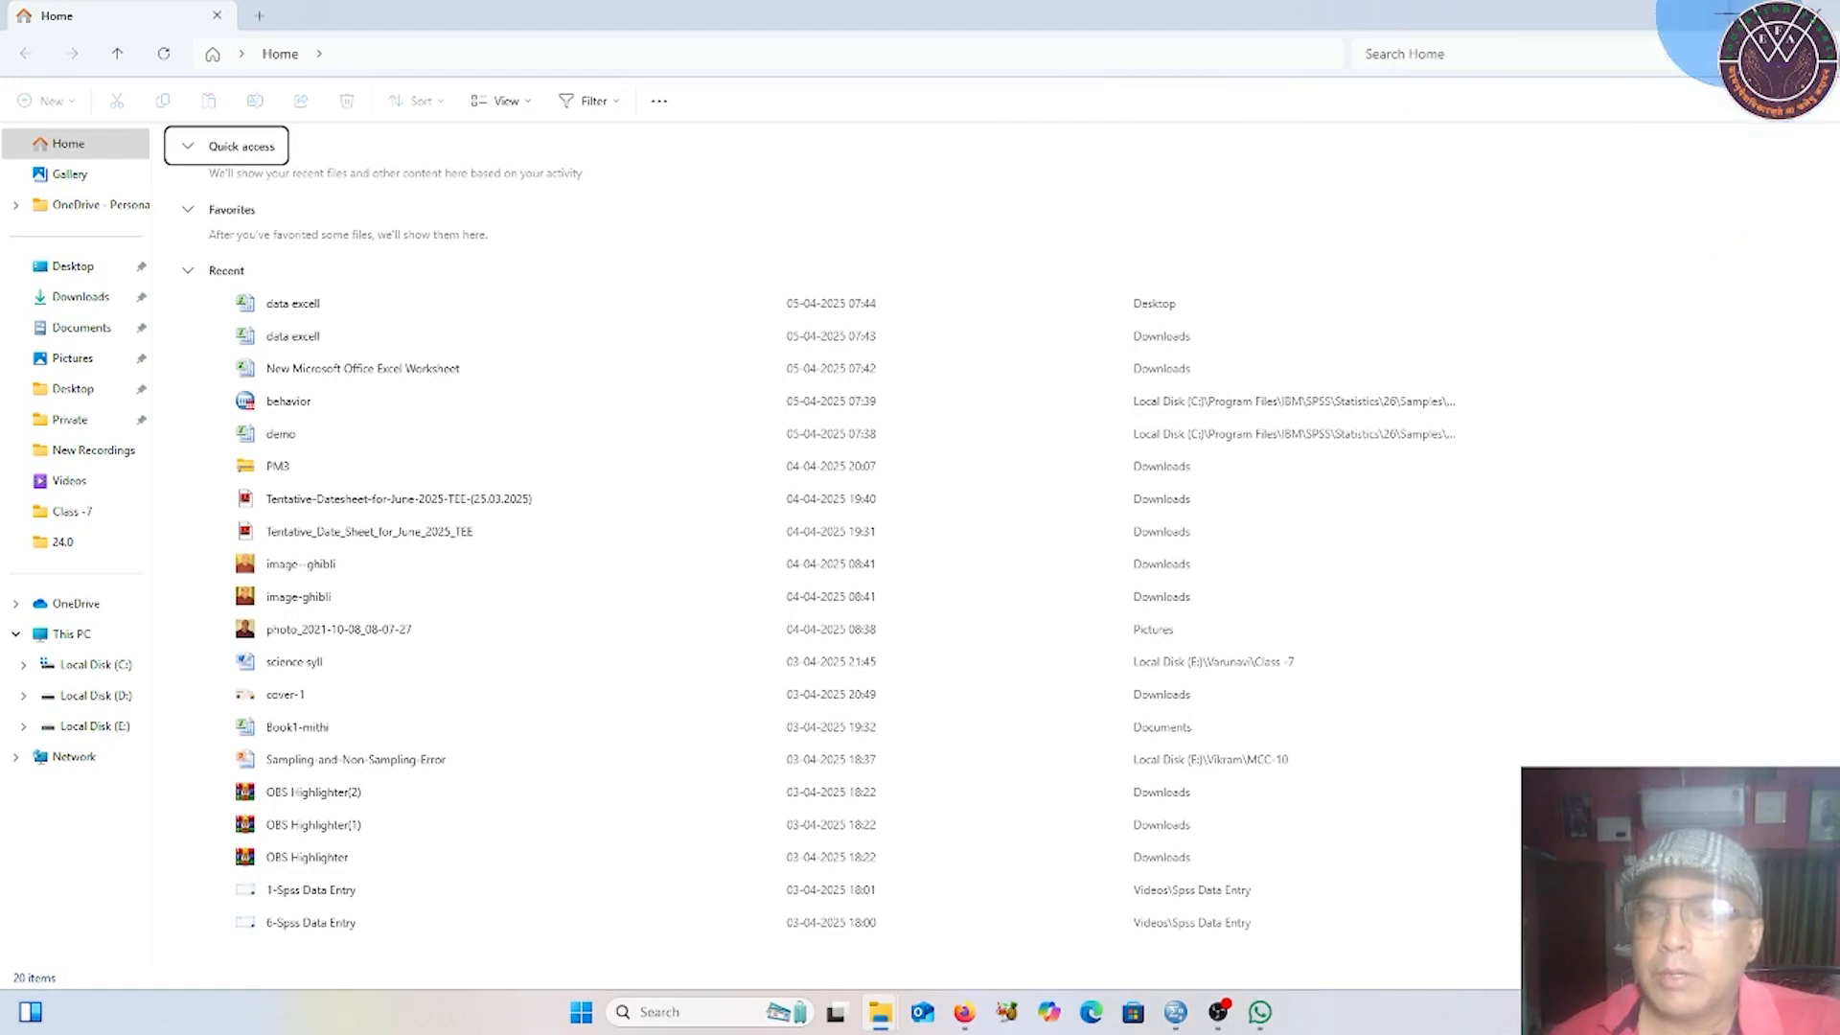
click(1725, 19)
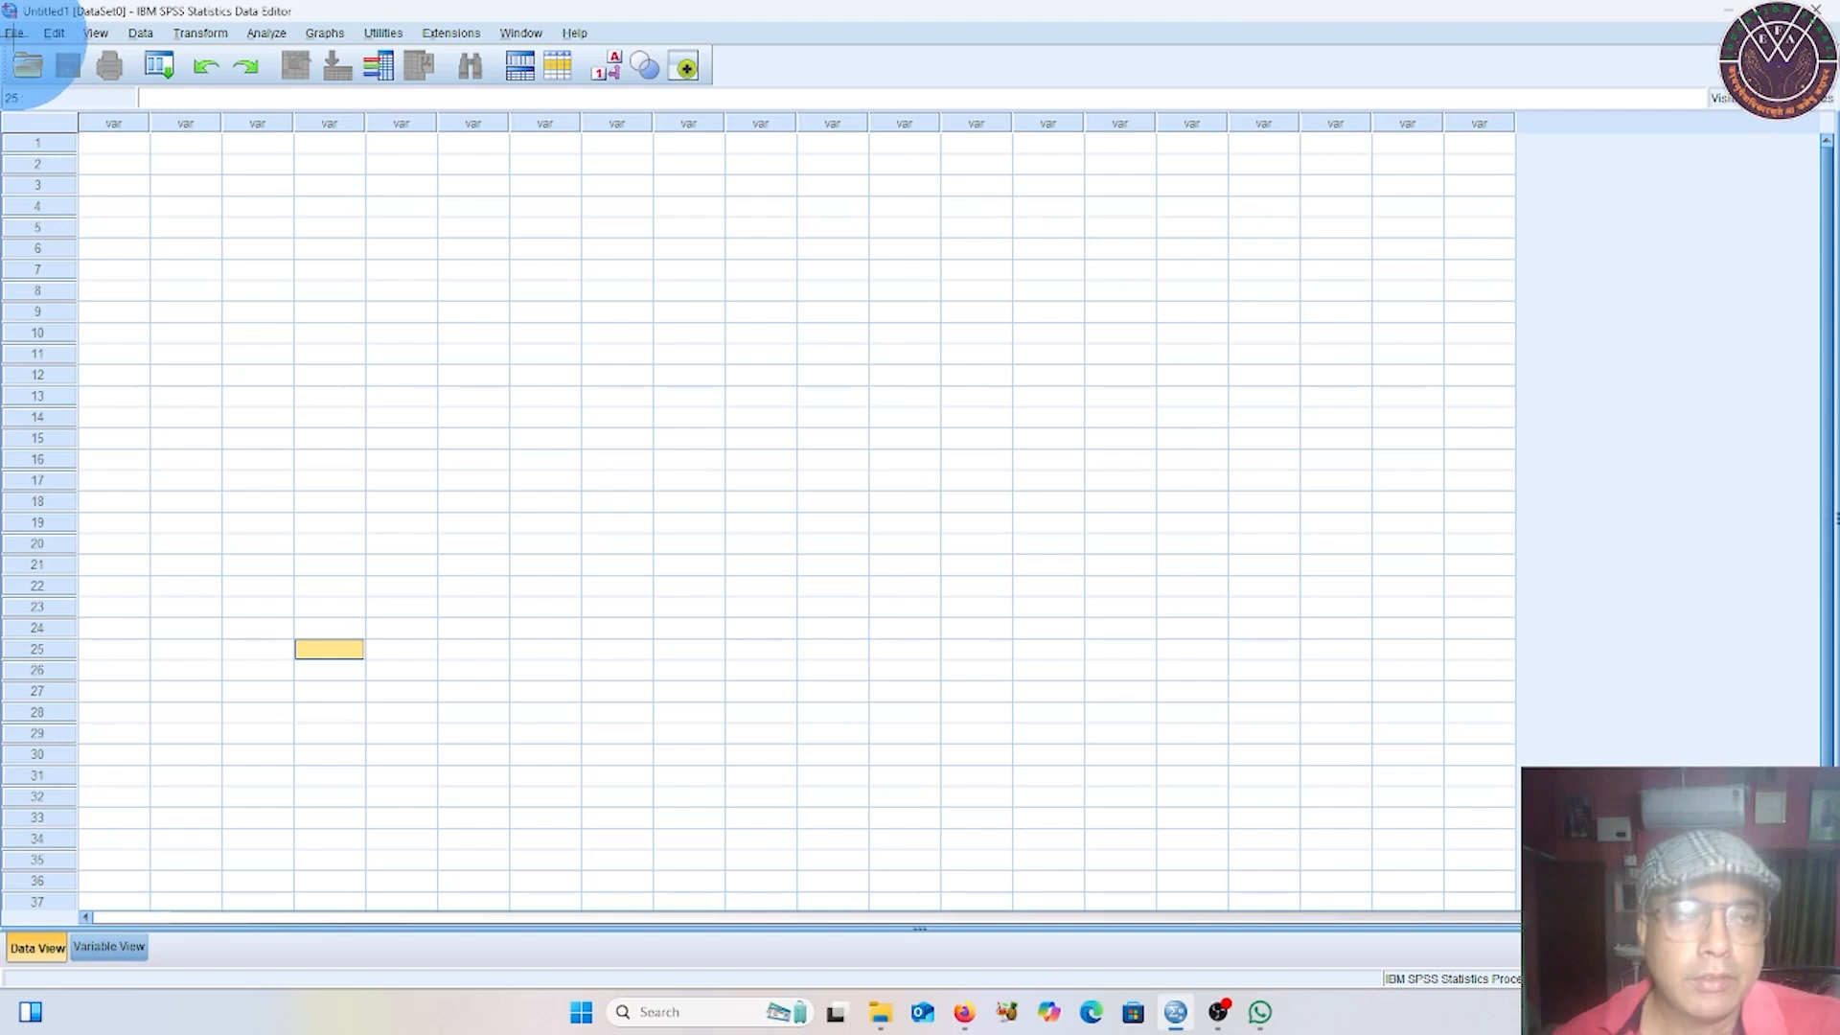
Start opening a data file, browse to the Desktop folder and list the Excel (*.xls, *.xlsx, *.xlsm) files.
click(17, 33)
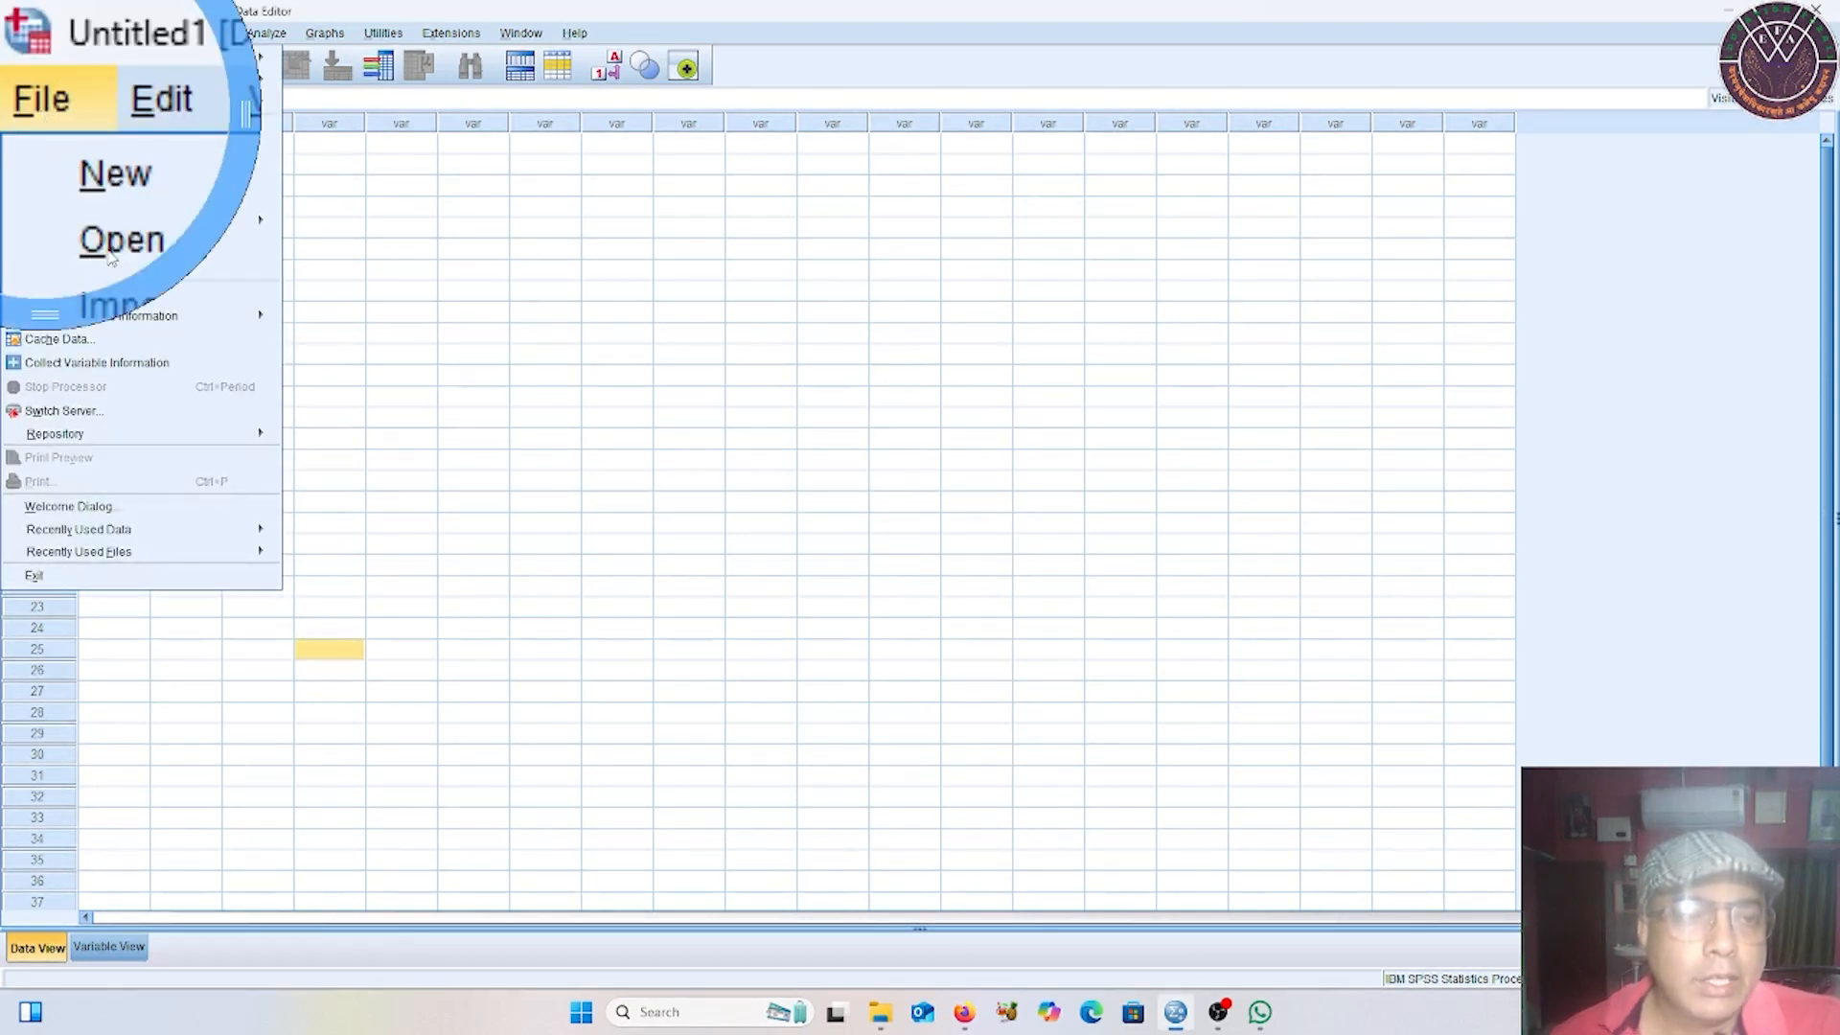
mouse_move(39, 85)
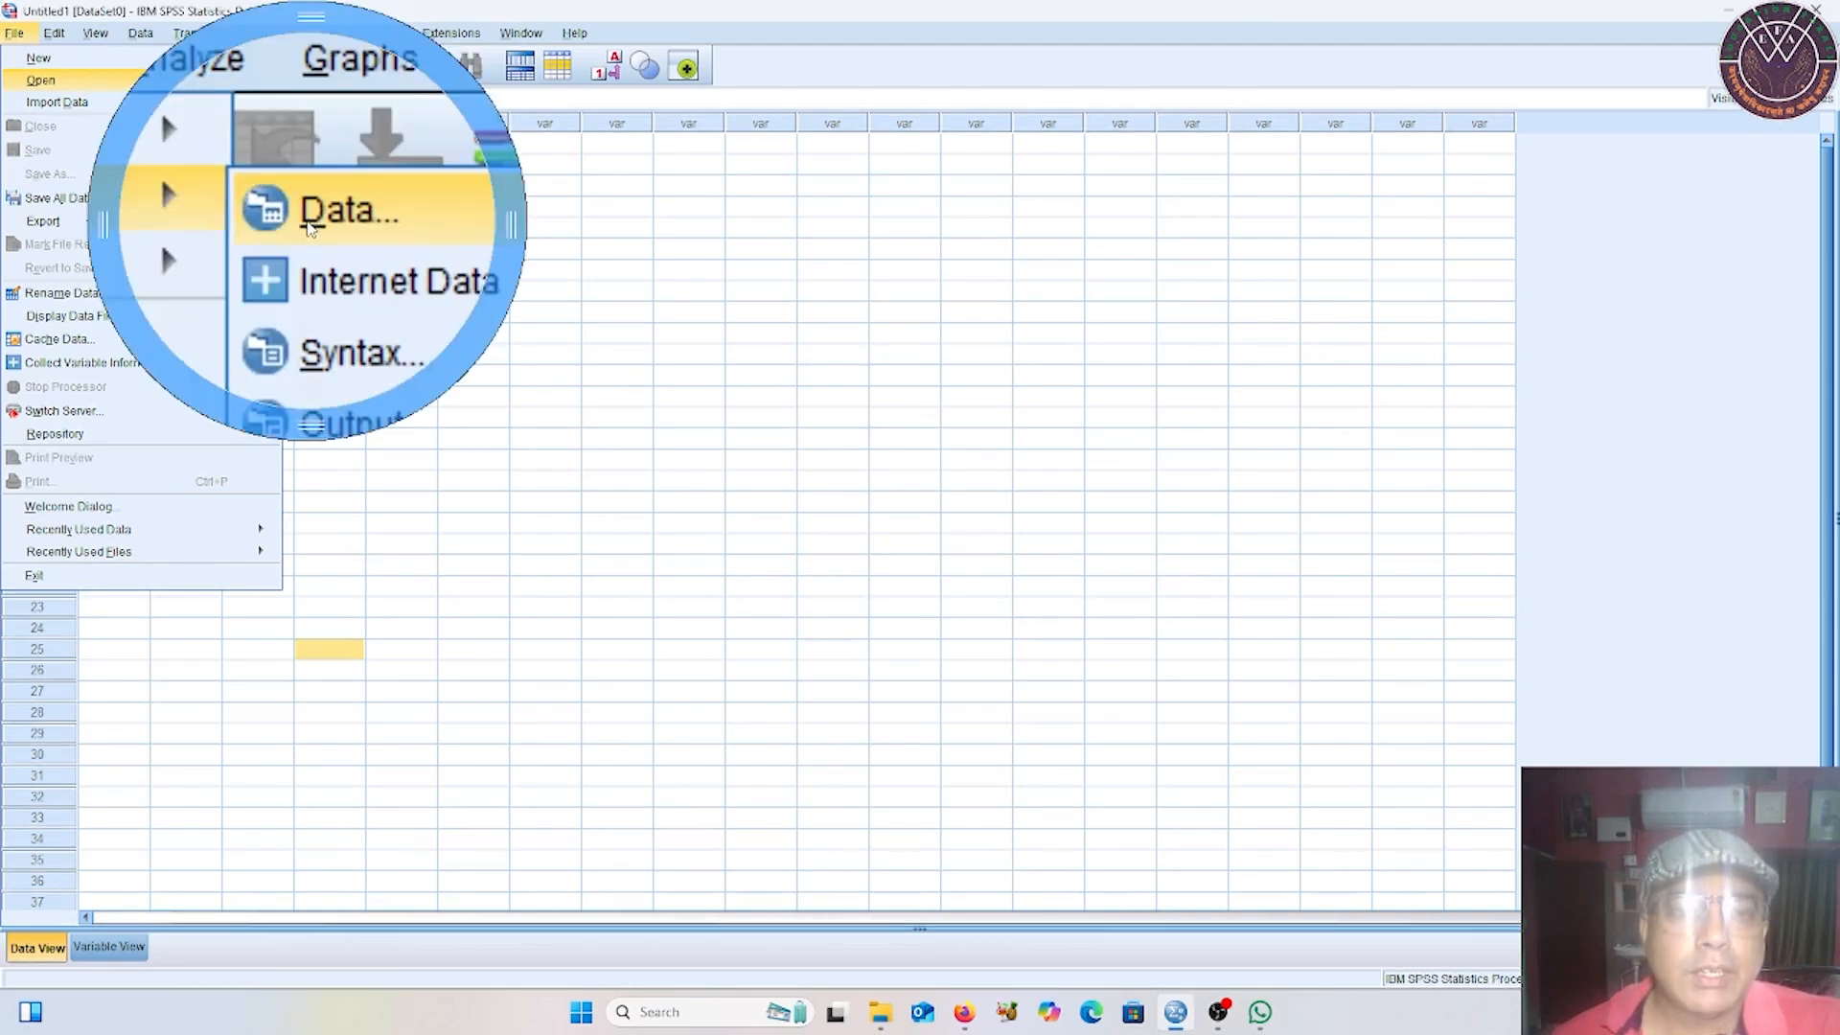
click(308, 90)
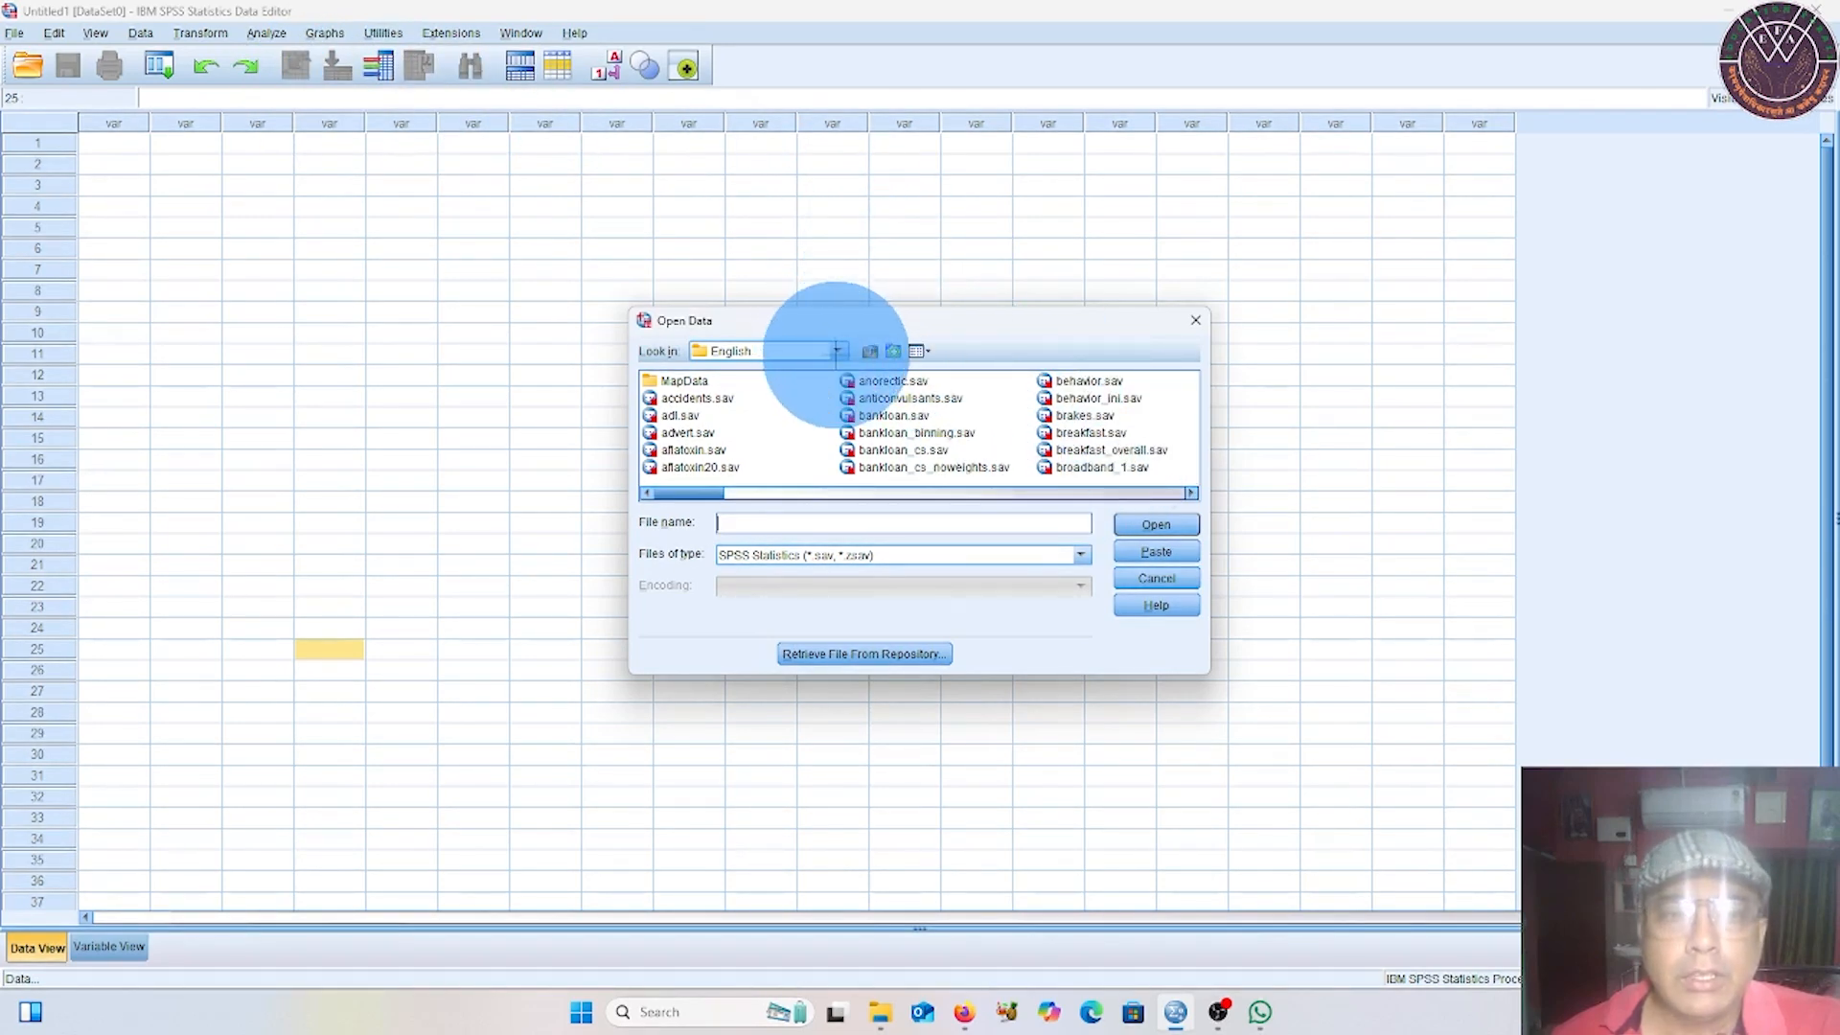
click(839, 352)
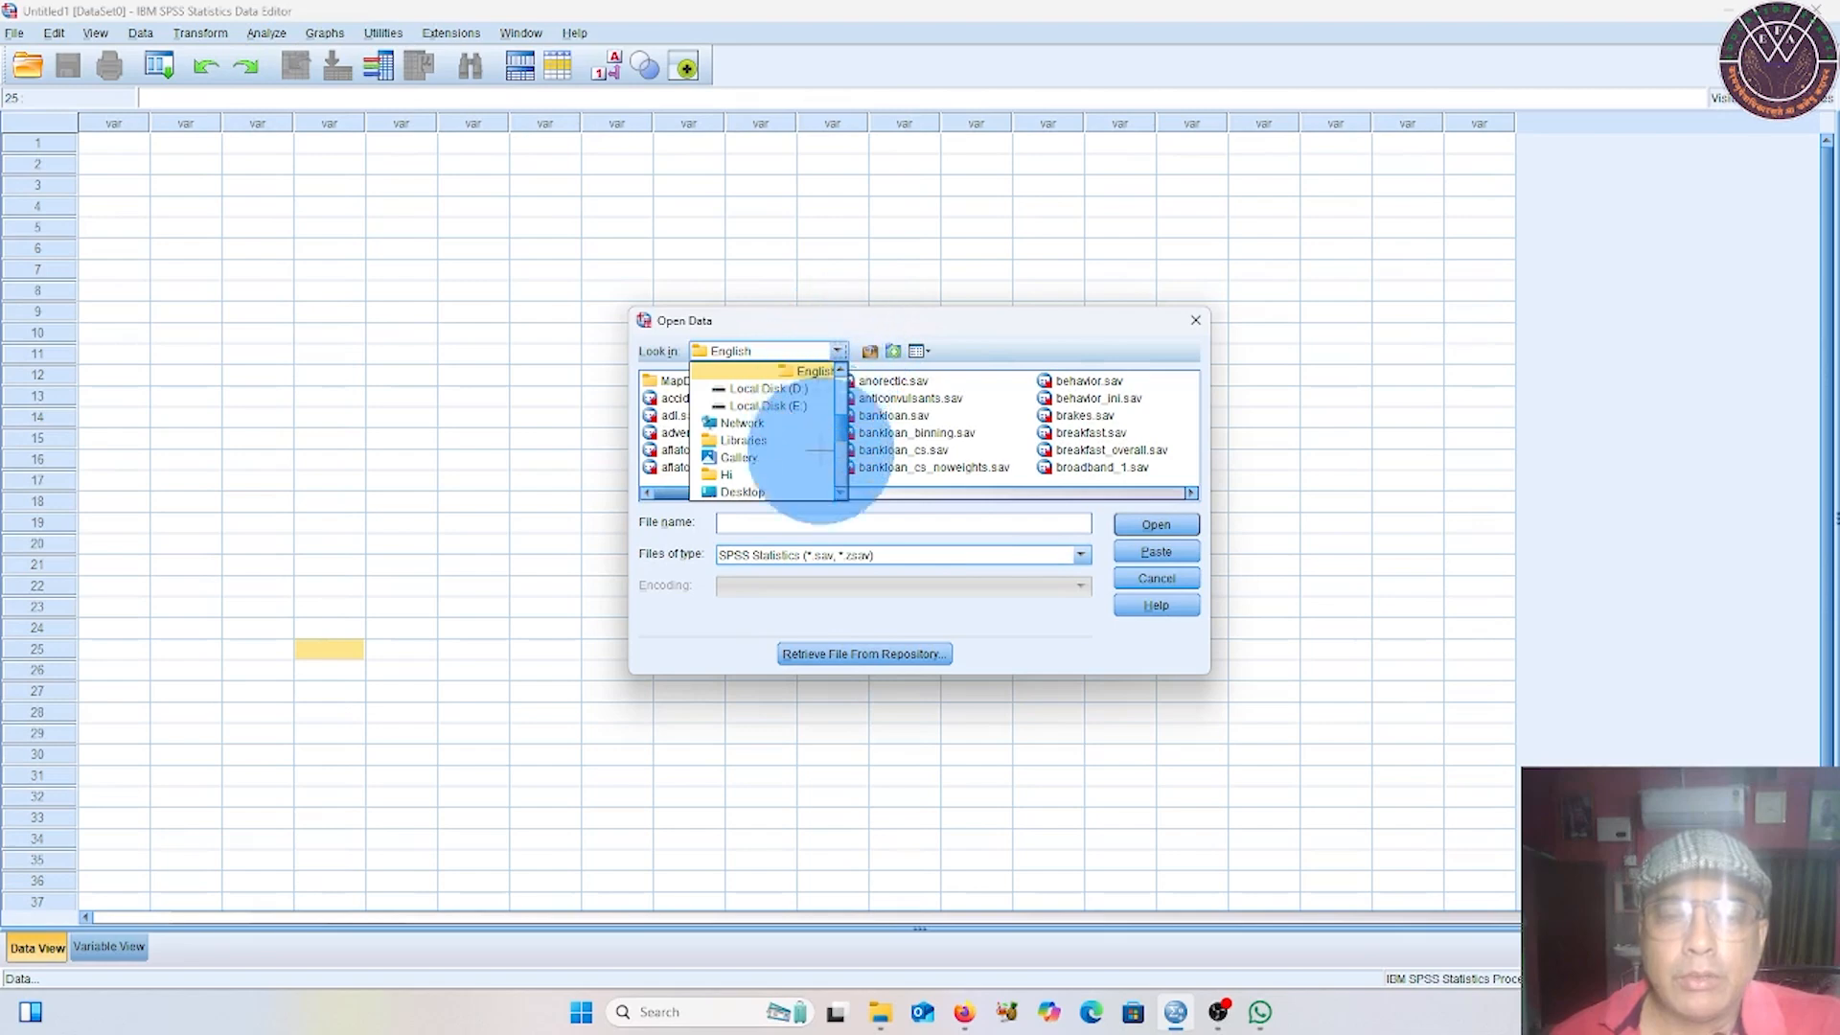
click(740, 492)
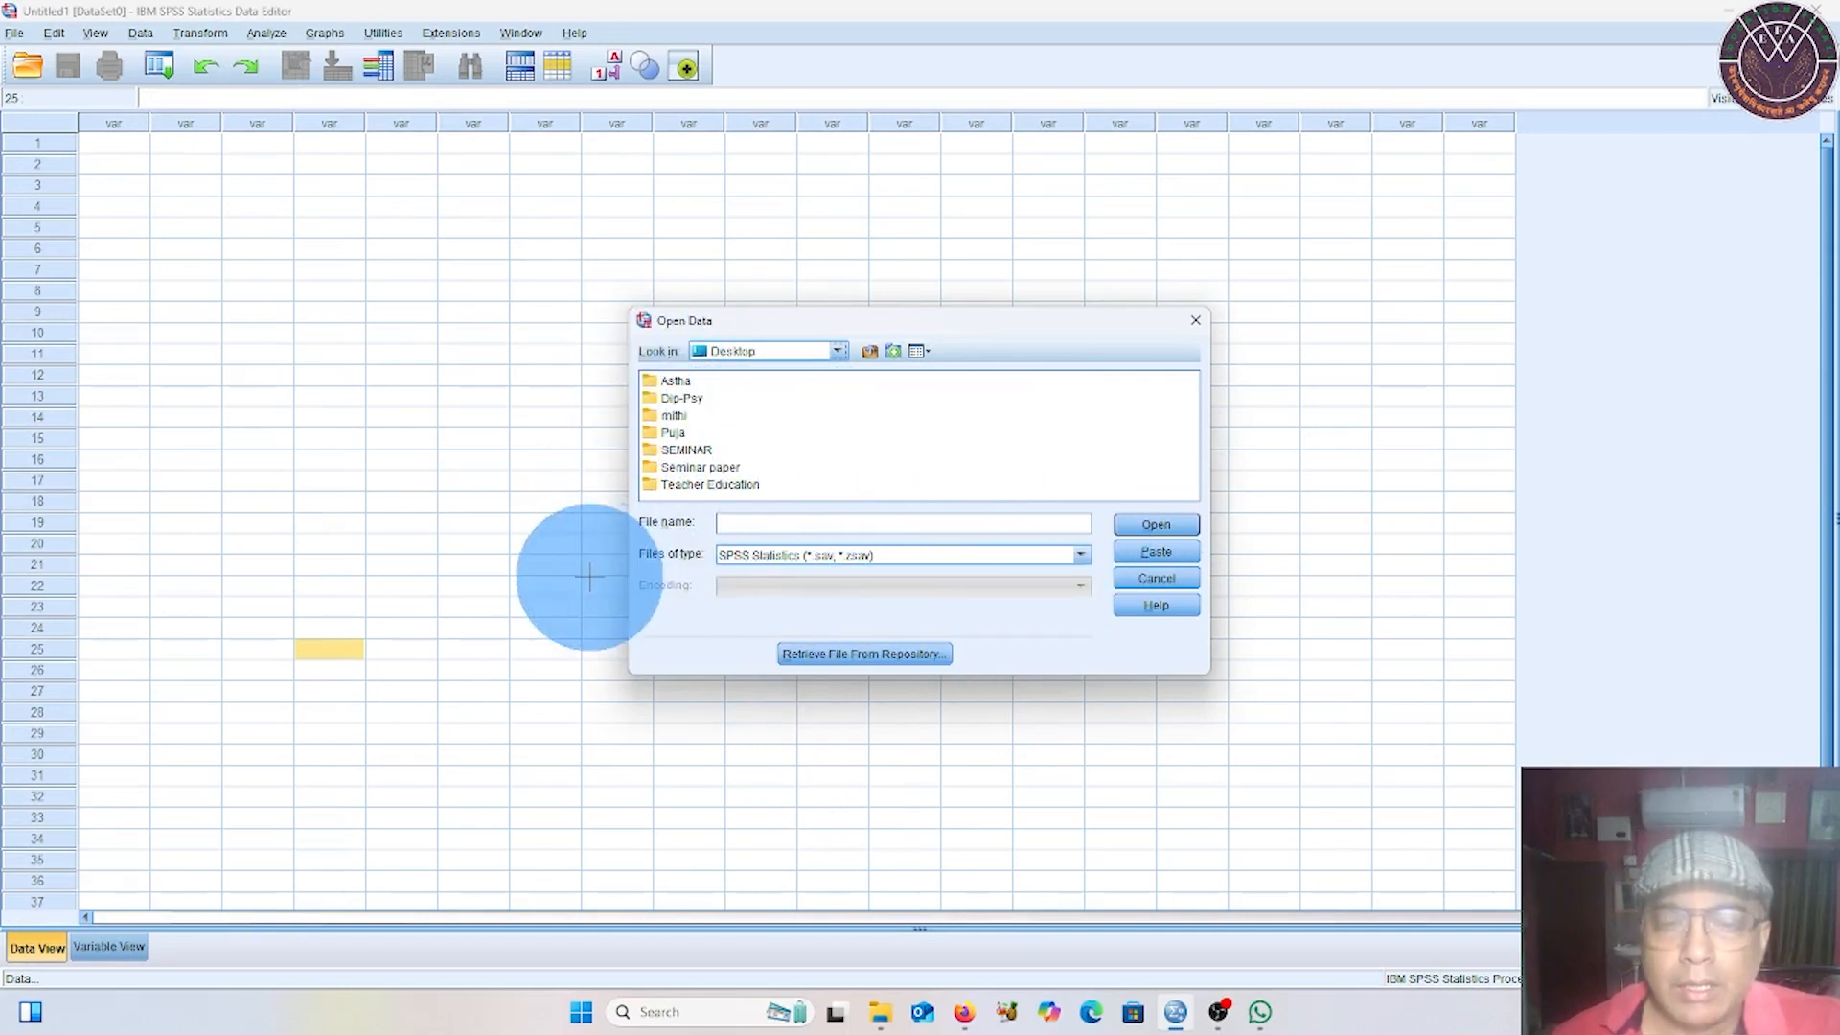
click(1080, 555)
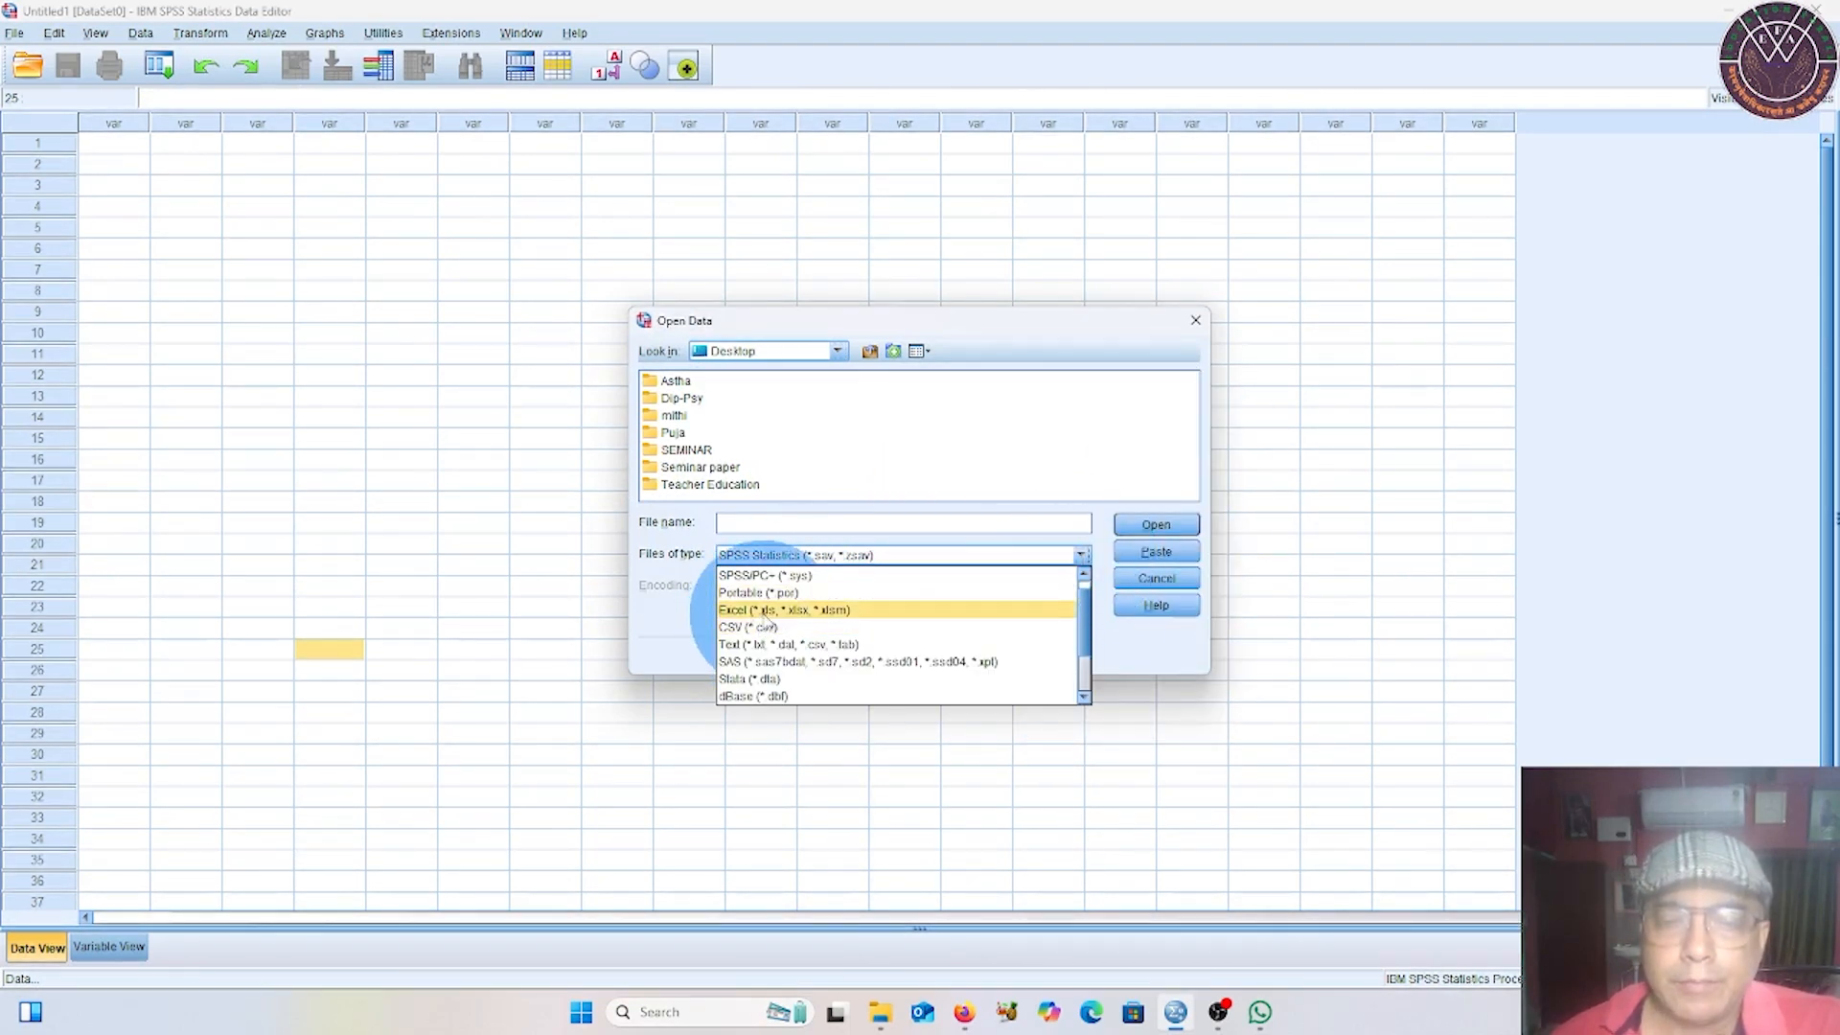
click(764, 610)
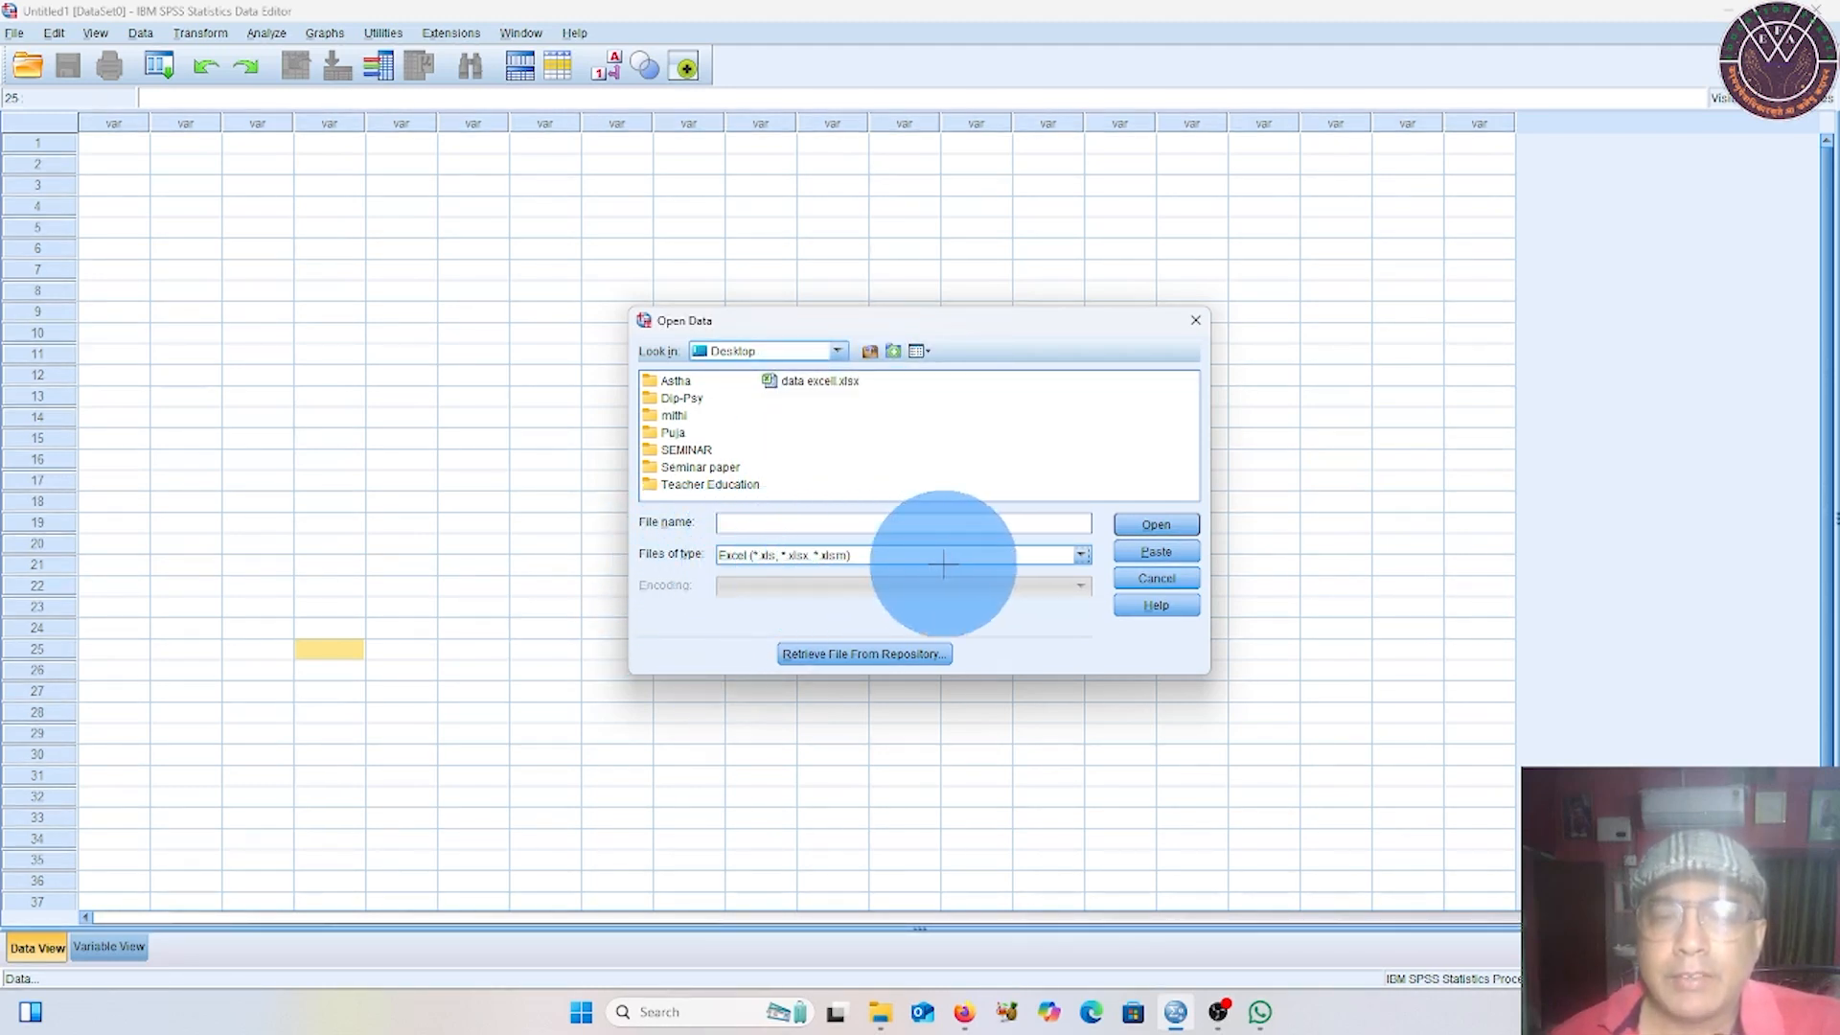
Set the file type filter to All Files (*.*) and look through the Desktop contents.
click(1081, 556)
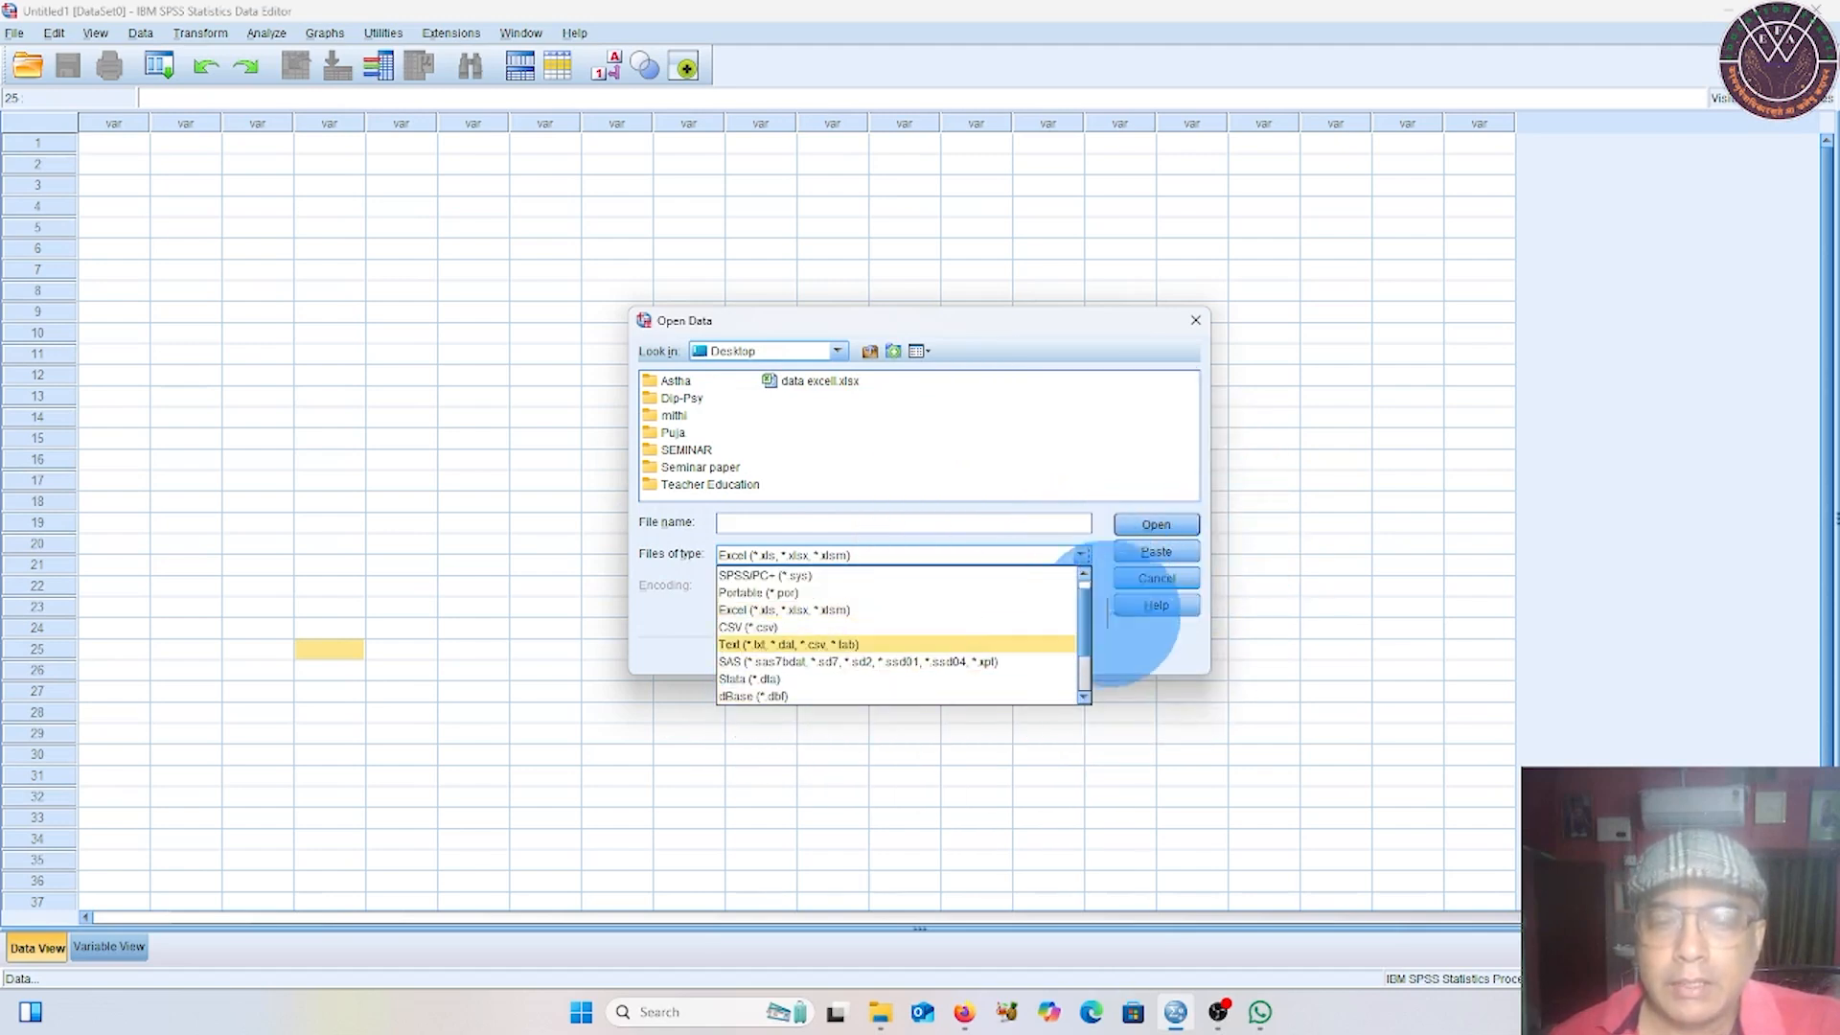
drag(1084, 623, 1088, 671)
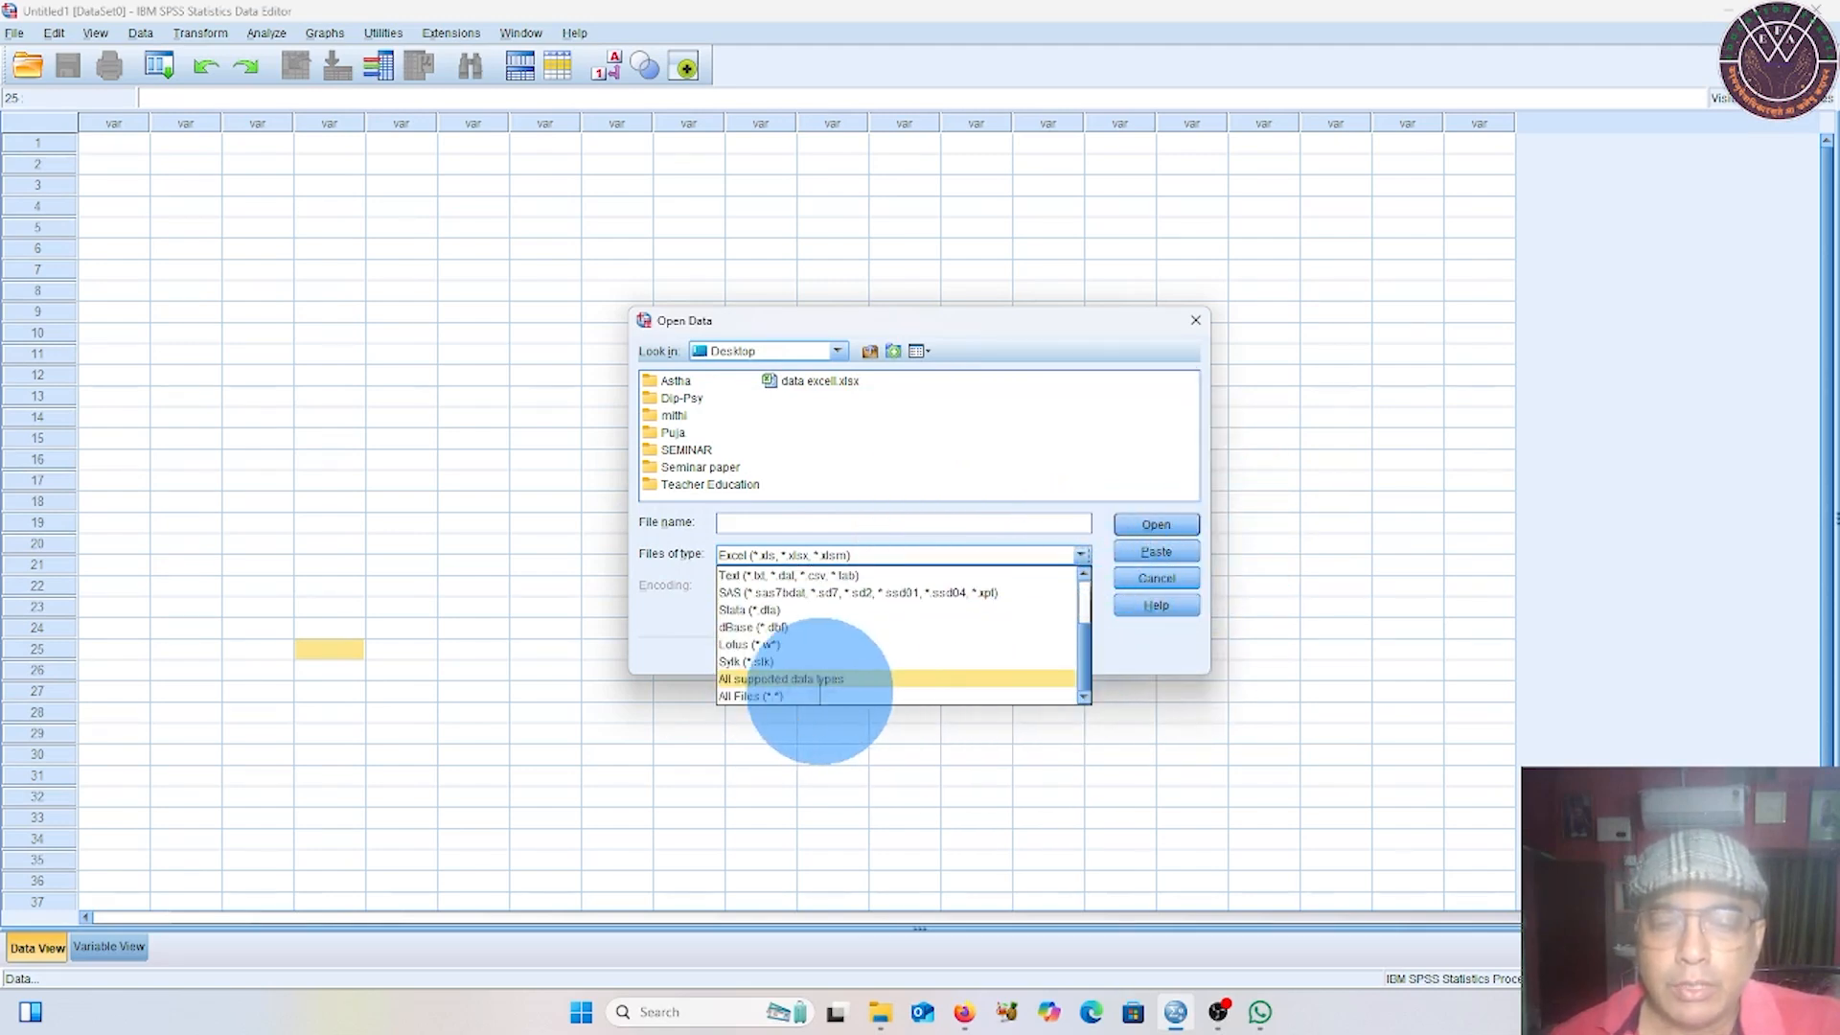
click(747, 704)
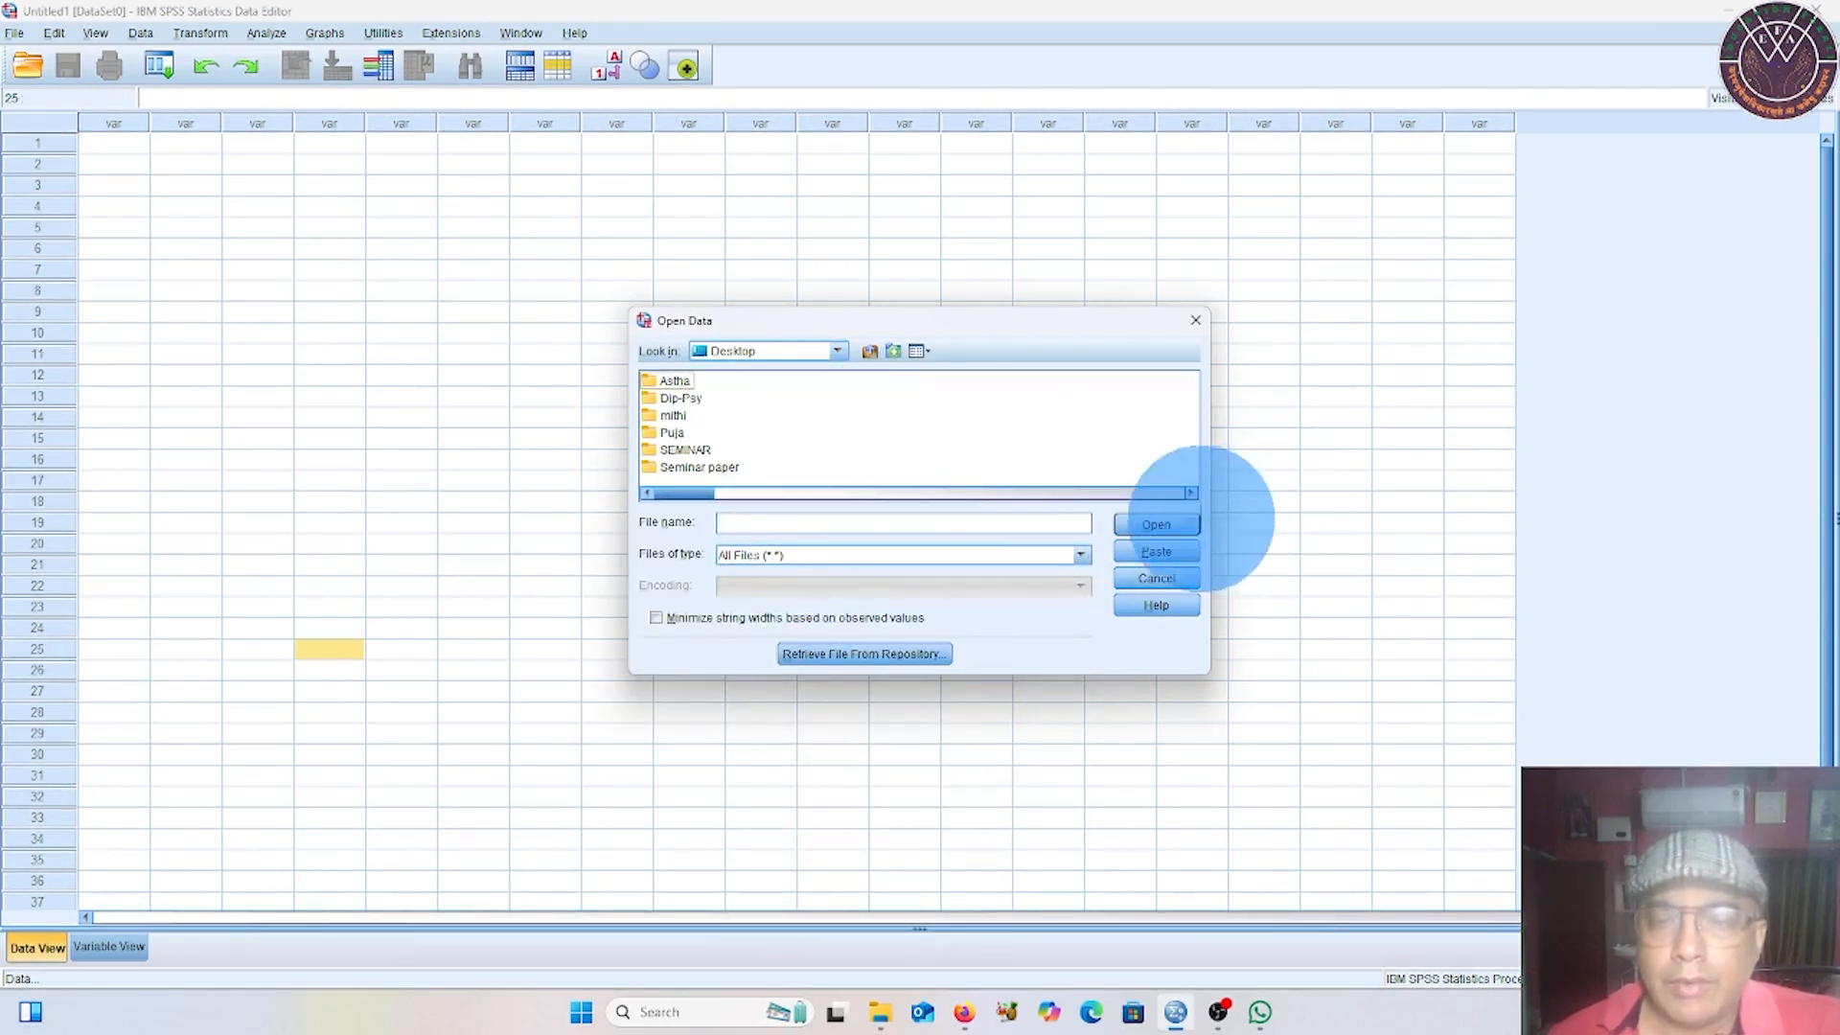
drag(683, 494, 618, 495)
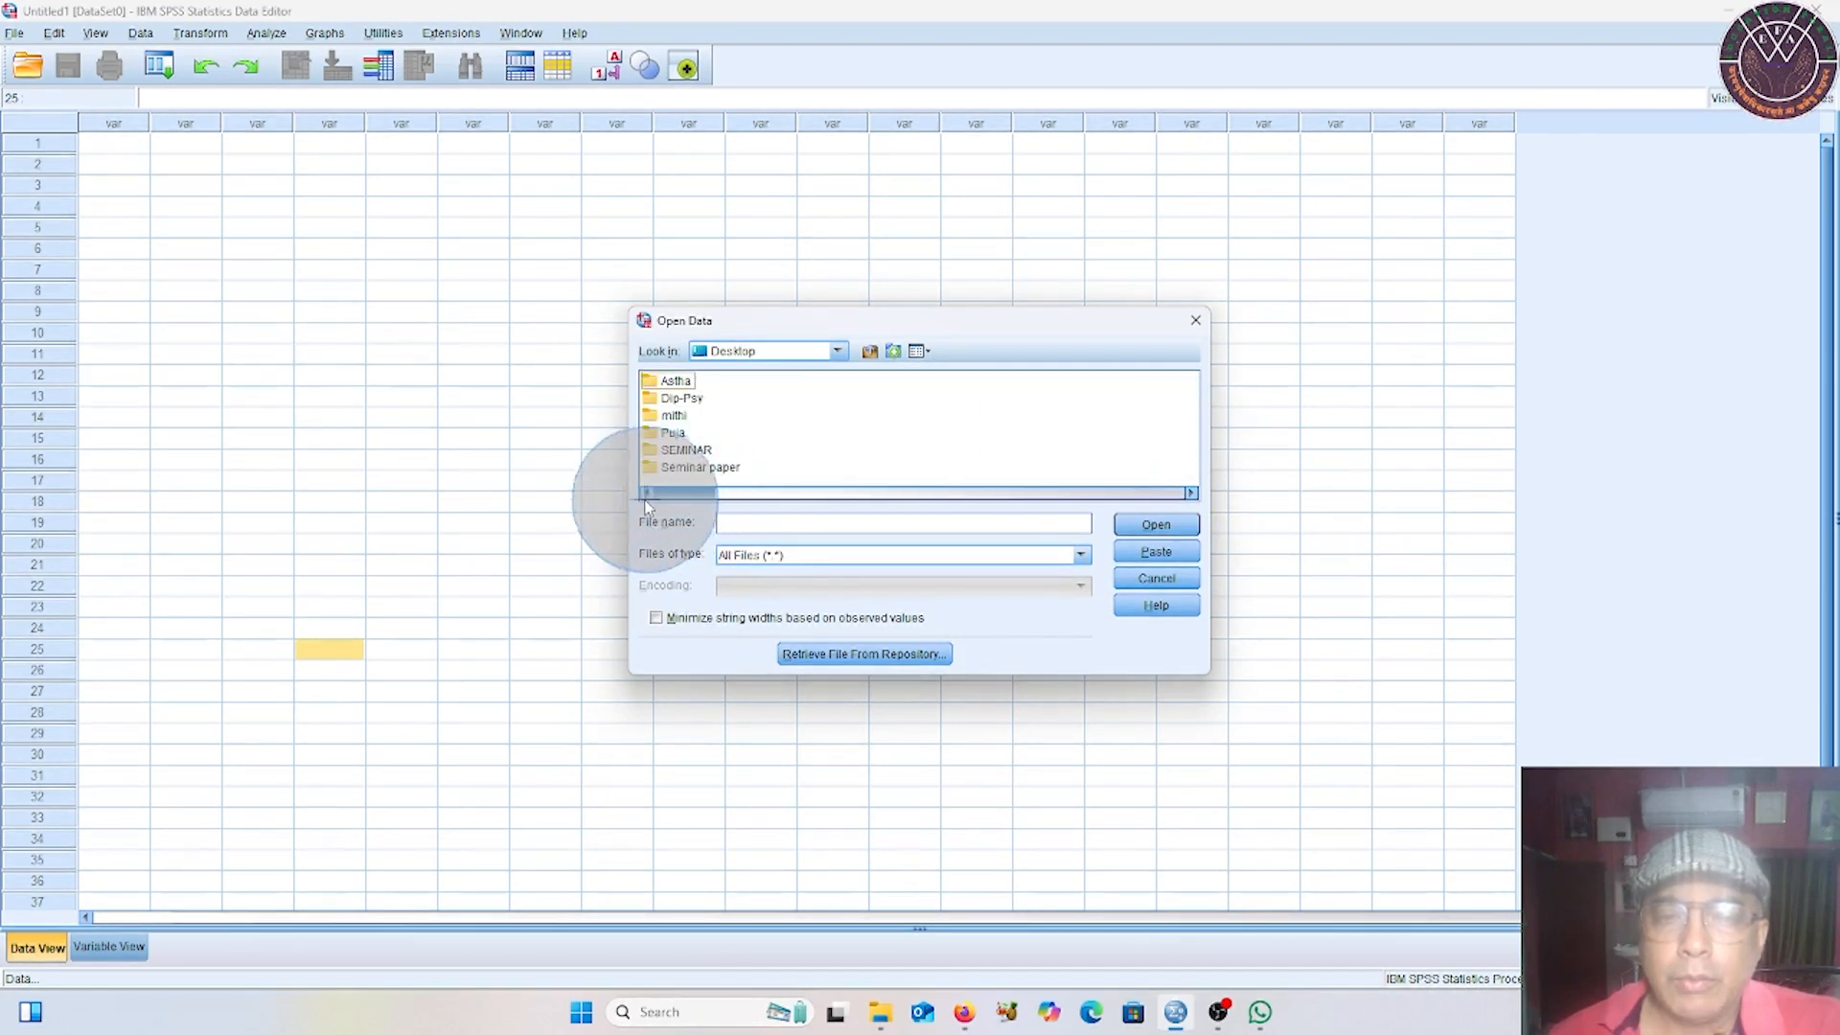
Set the file type filter back to Excel and try to open data excell.xlsx from the Desktop.
click(1081, 555)
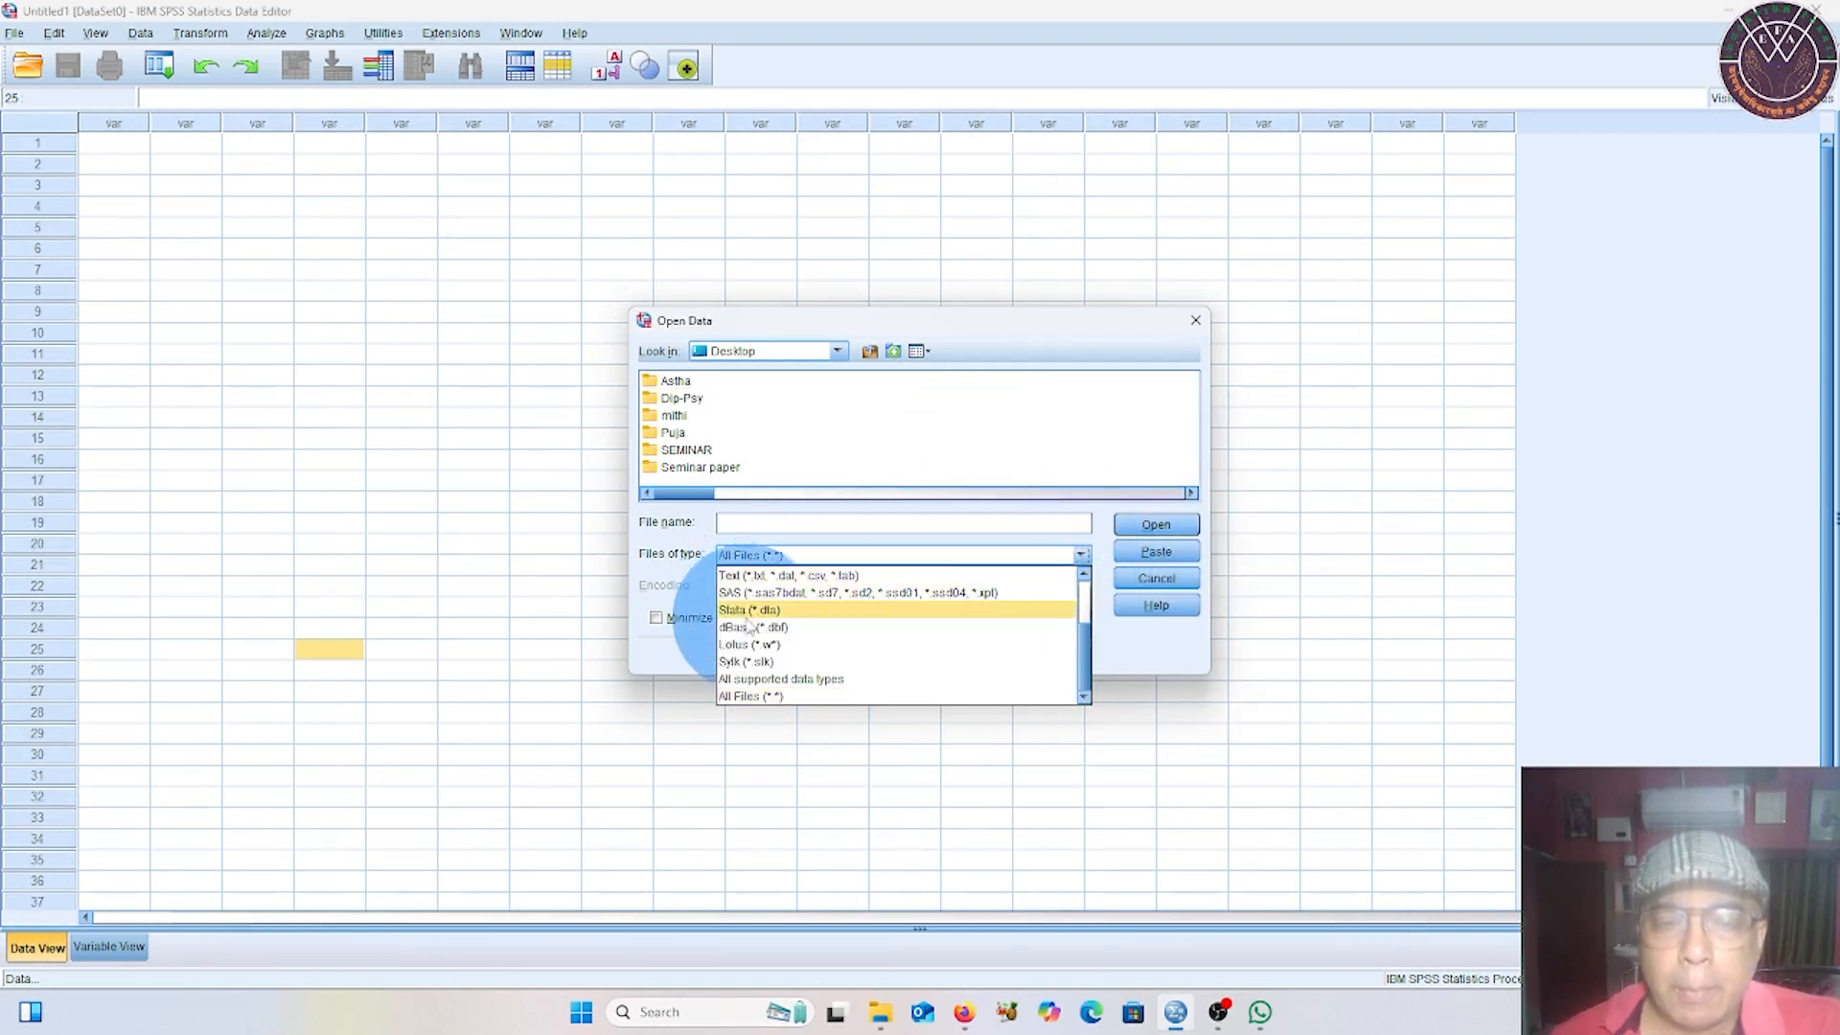
scroll(745, 658, up, 2)
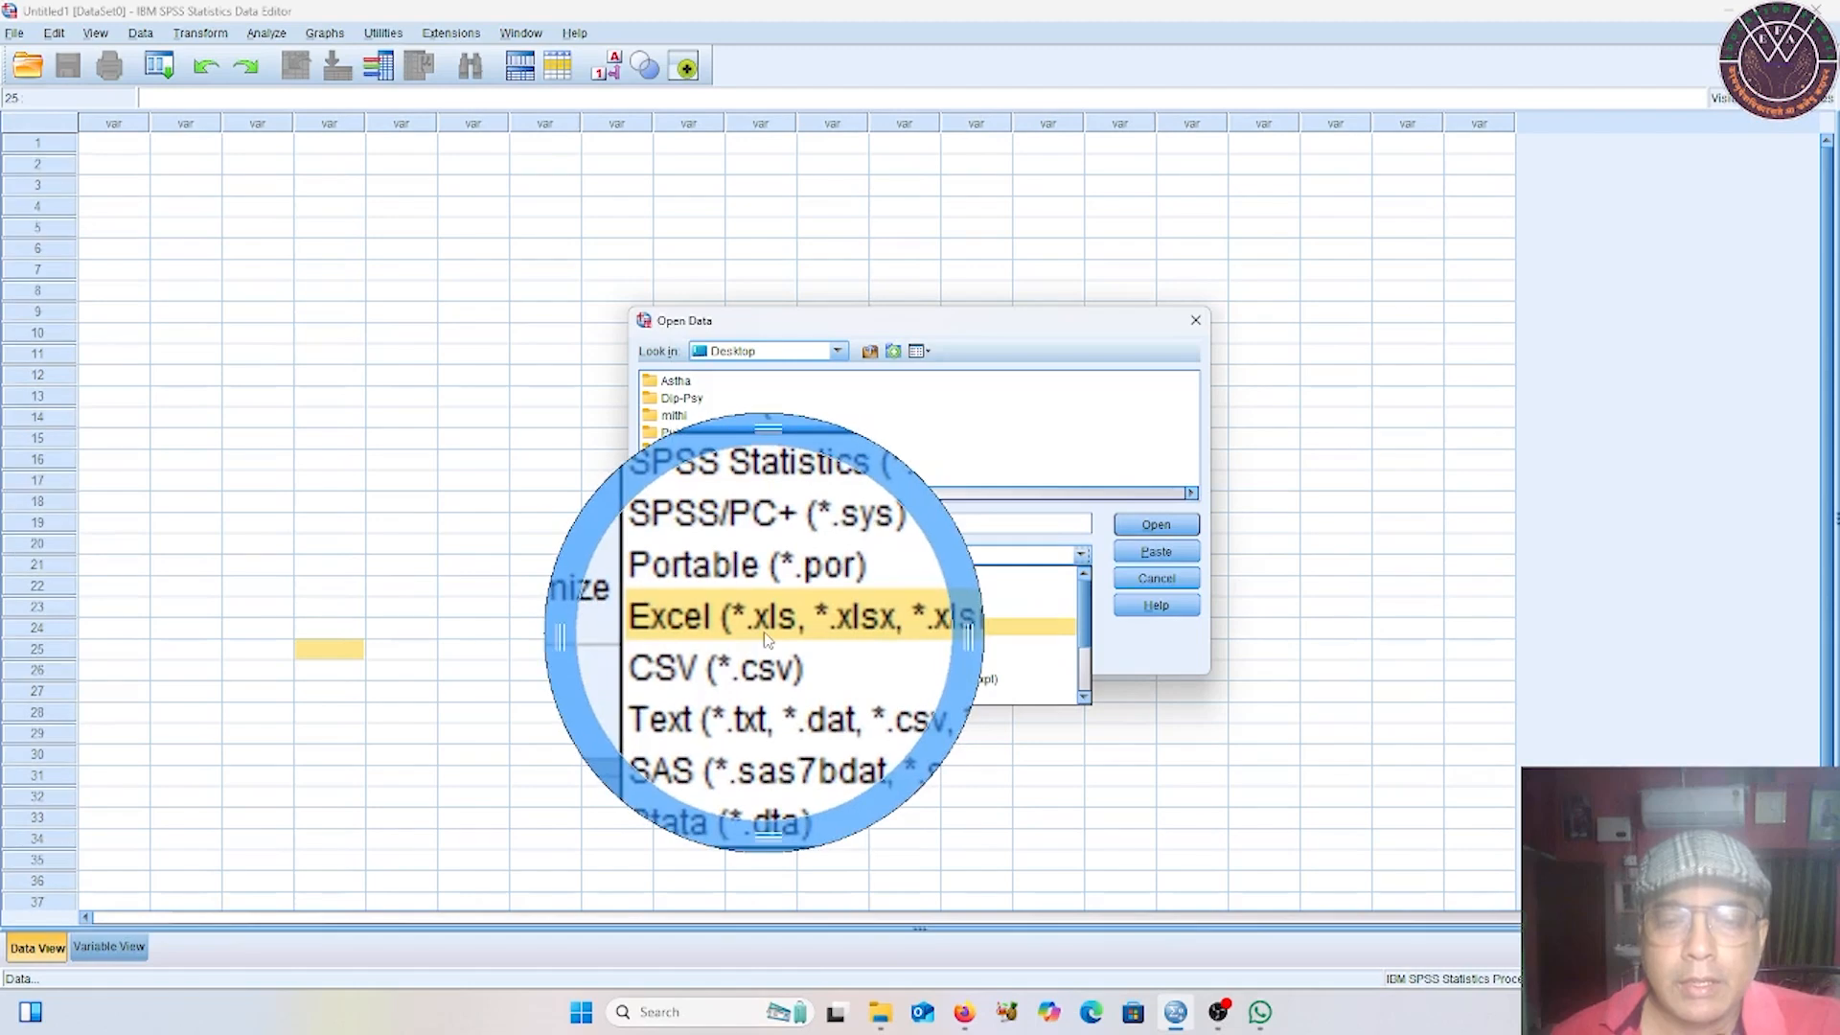
click(764, 623)
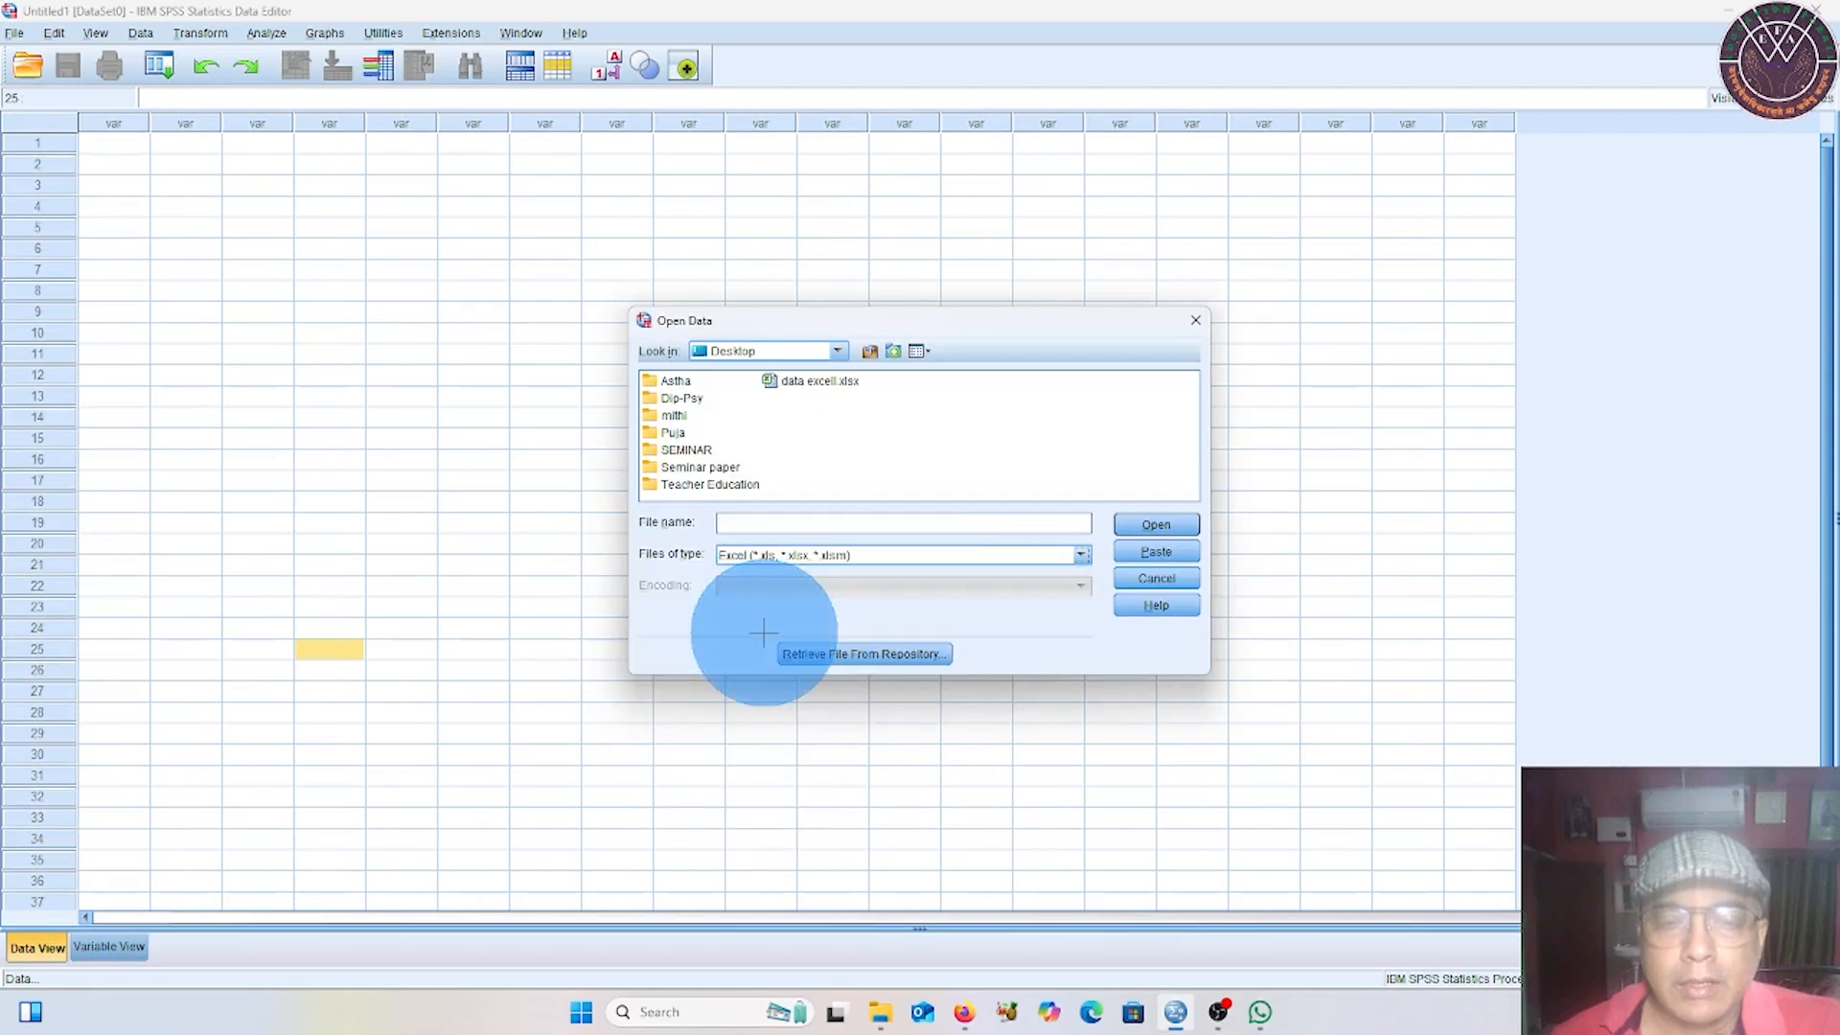
click(814, 382)
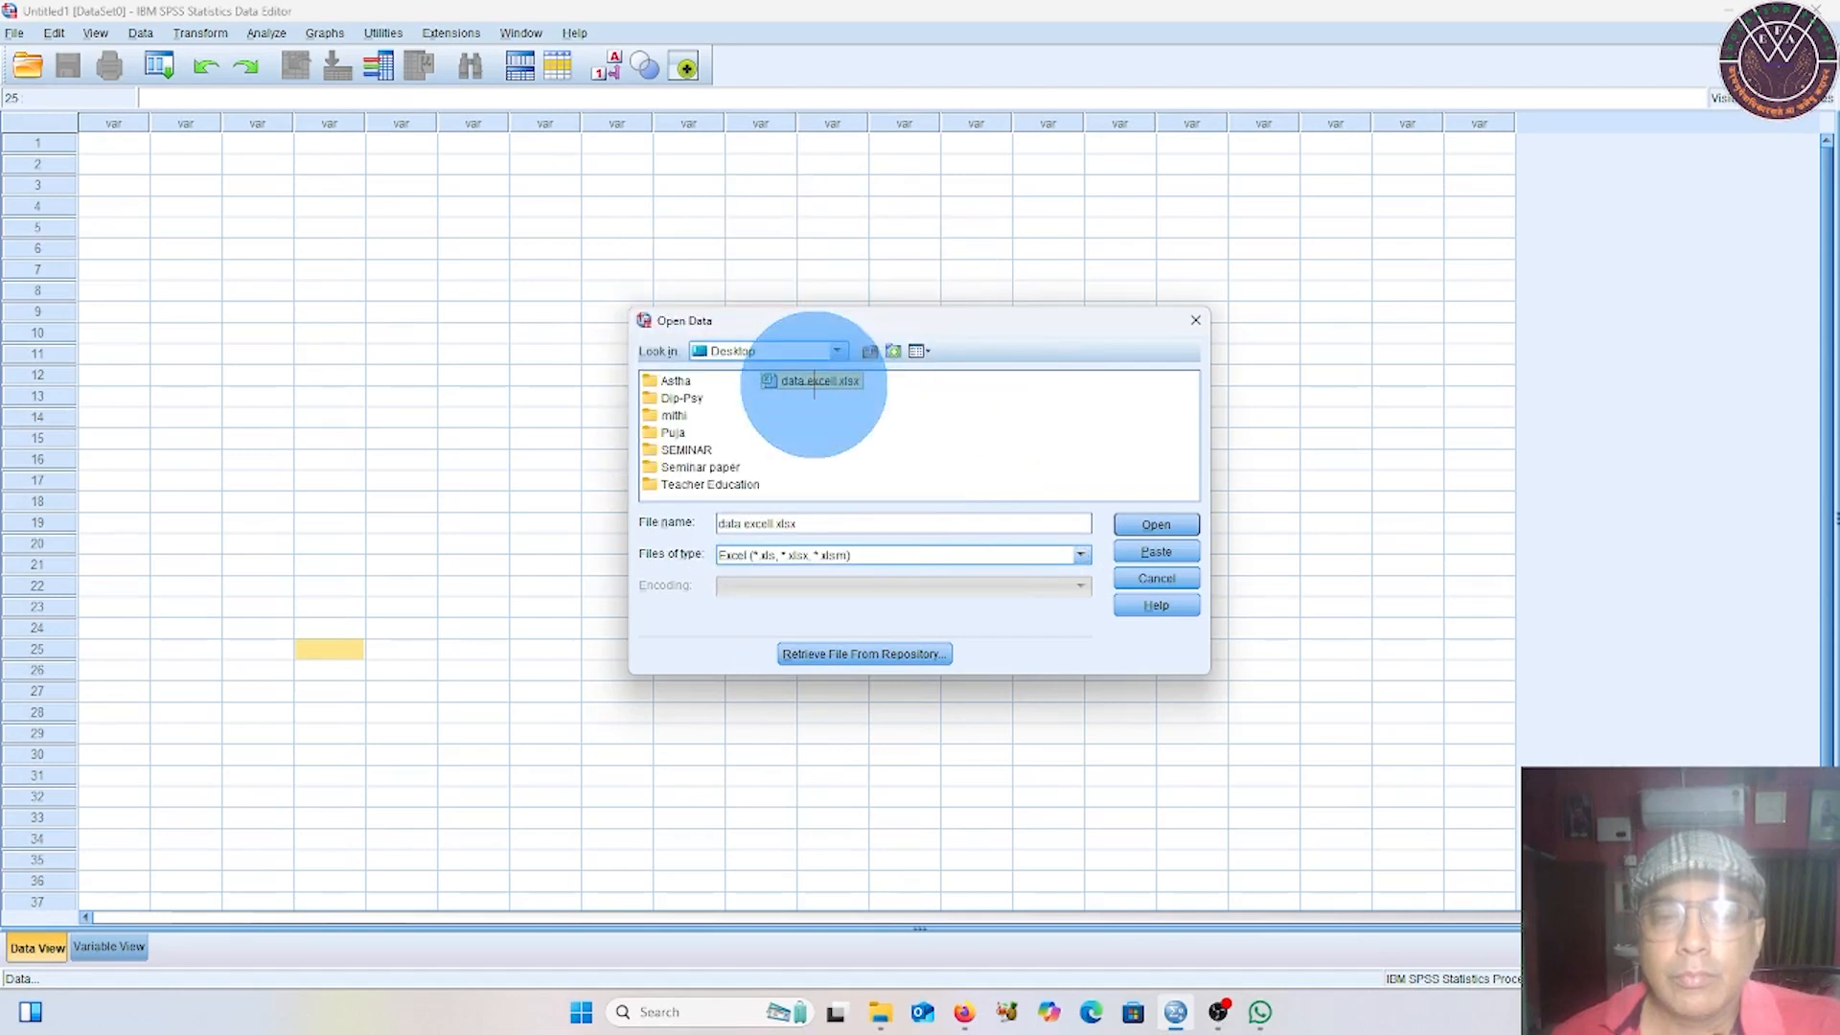
click(1158, 525)
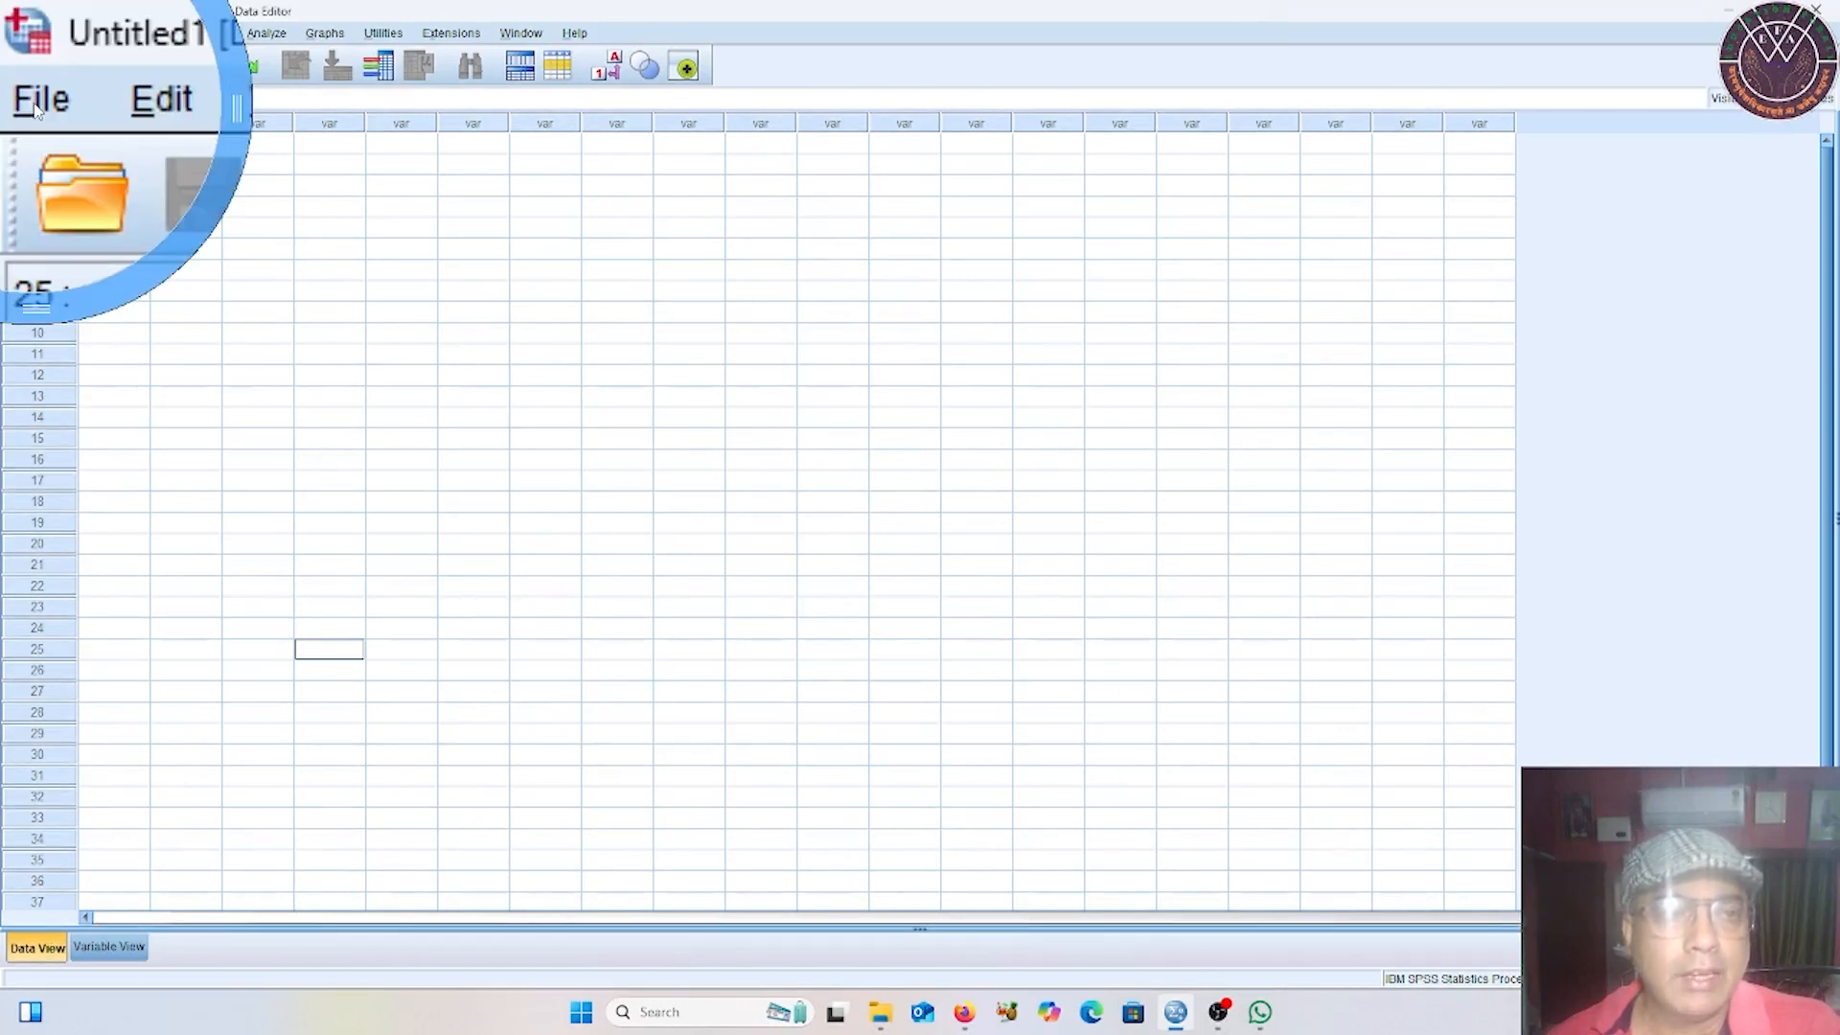
Start an Excel data import and open data excell.xlsx from the Desktop.
click(15, 34)
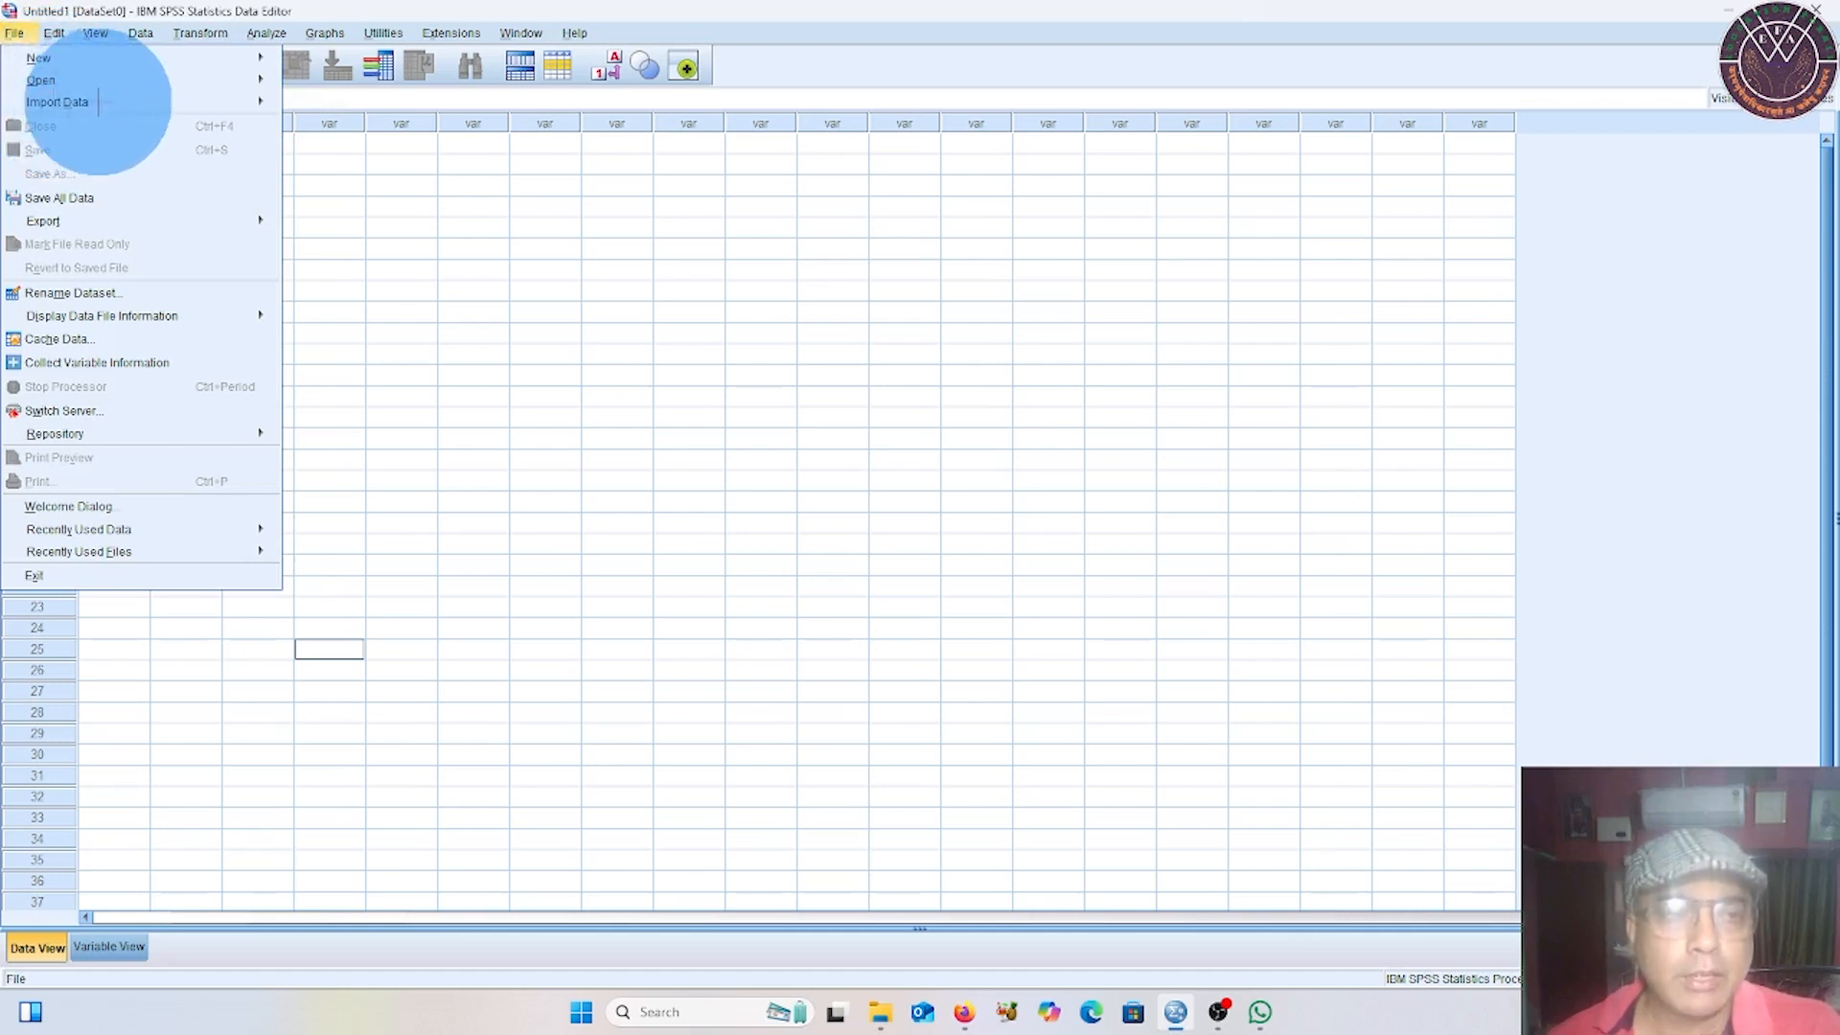
click(254, 101)
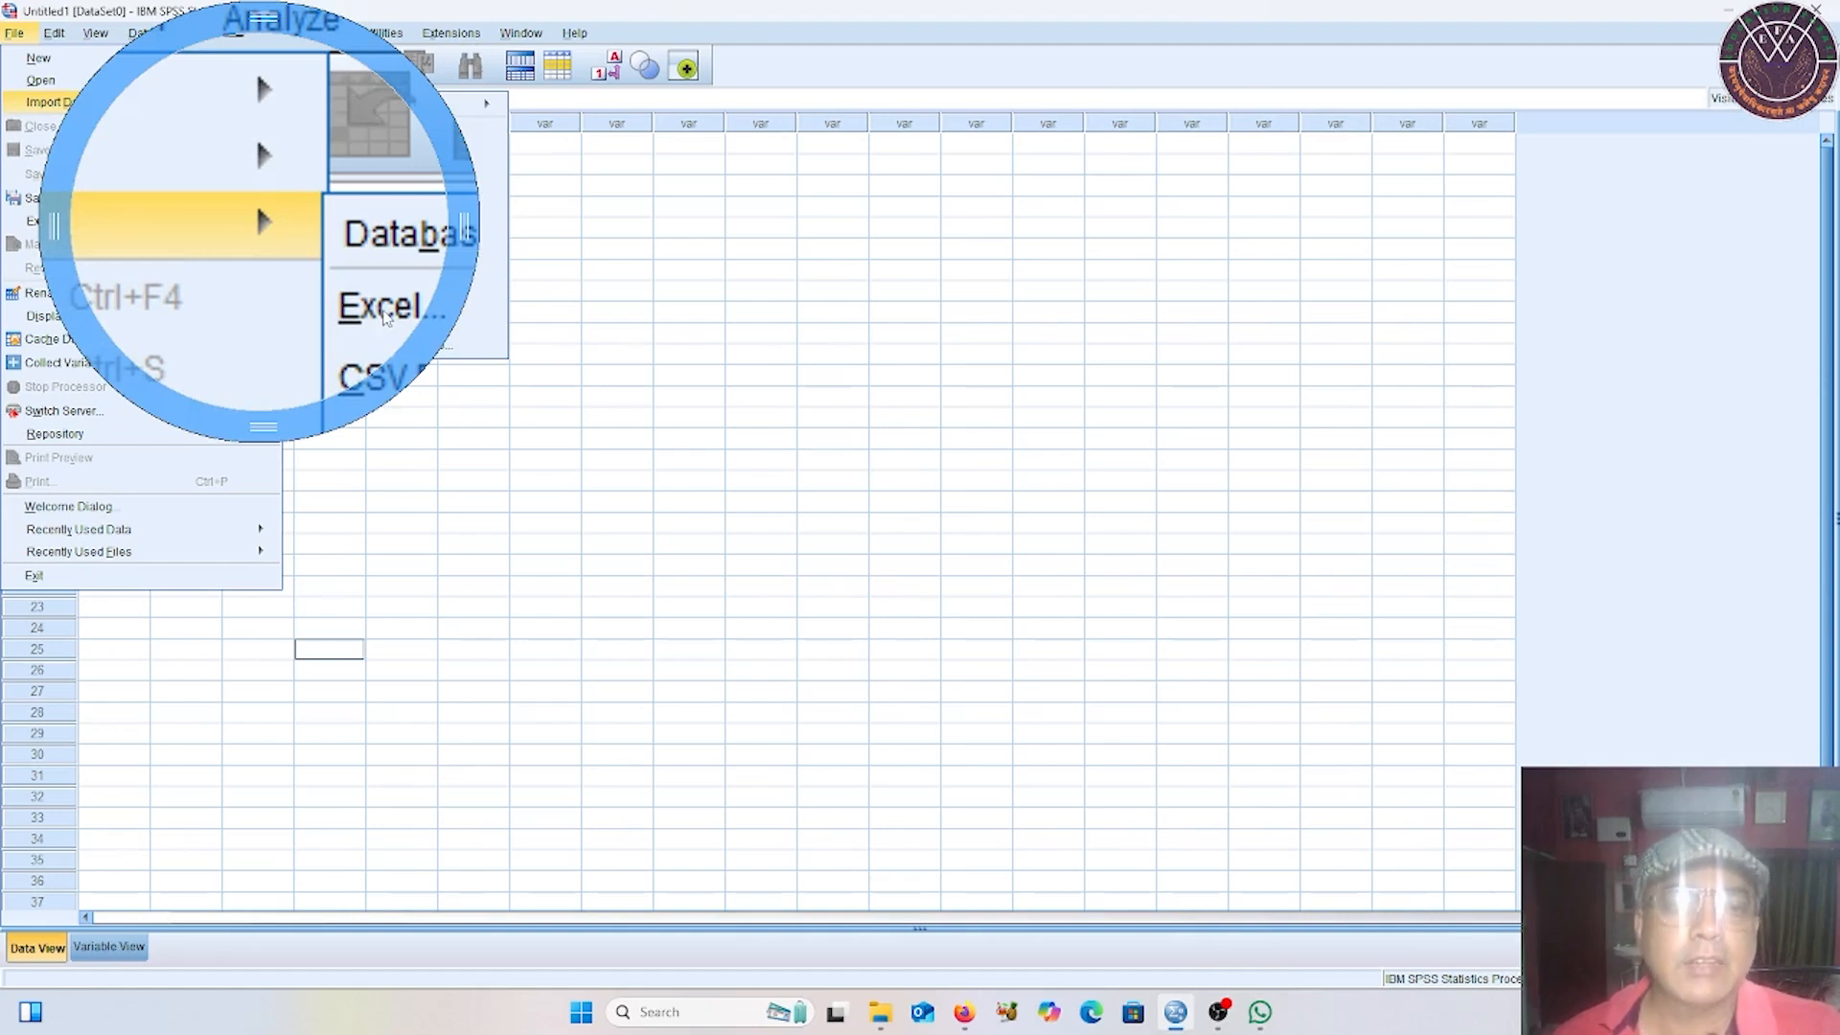
click(299, 131)
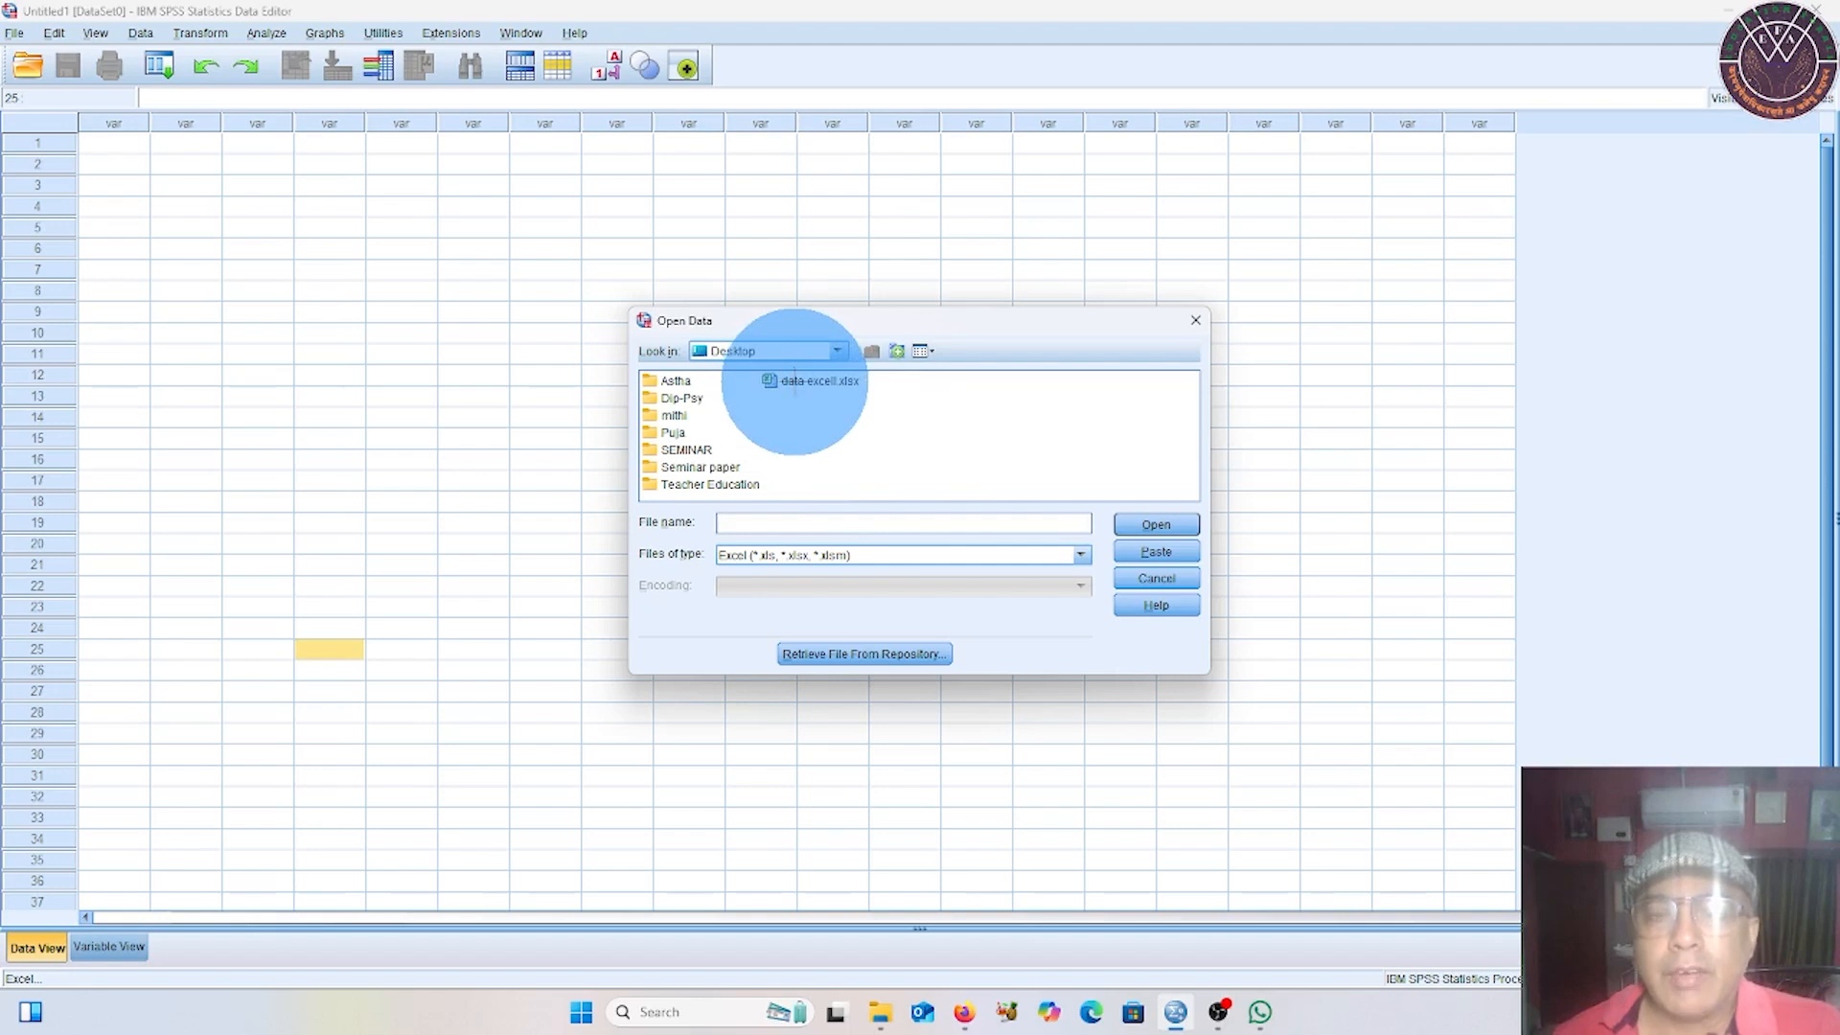
click(1162, 530)
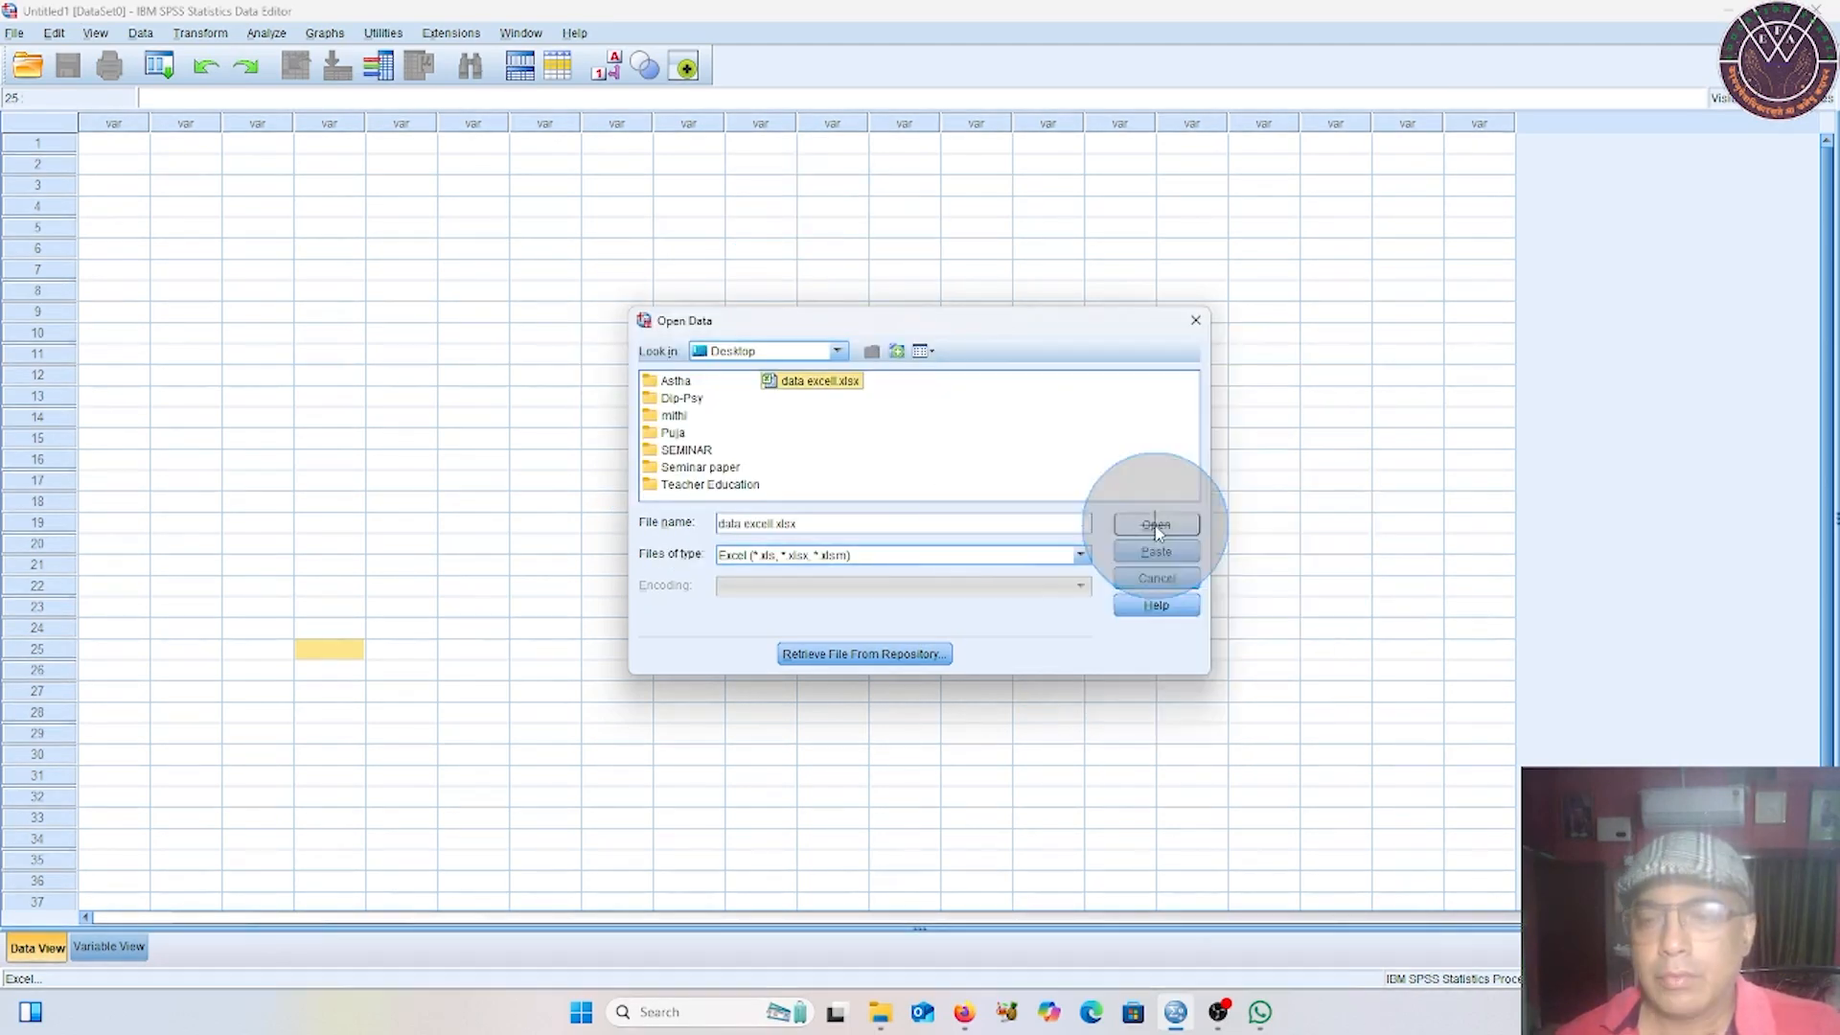
click(1156, 524)
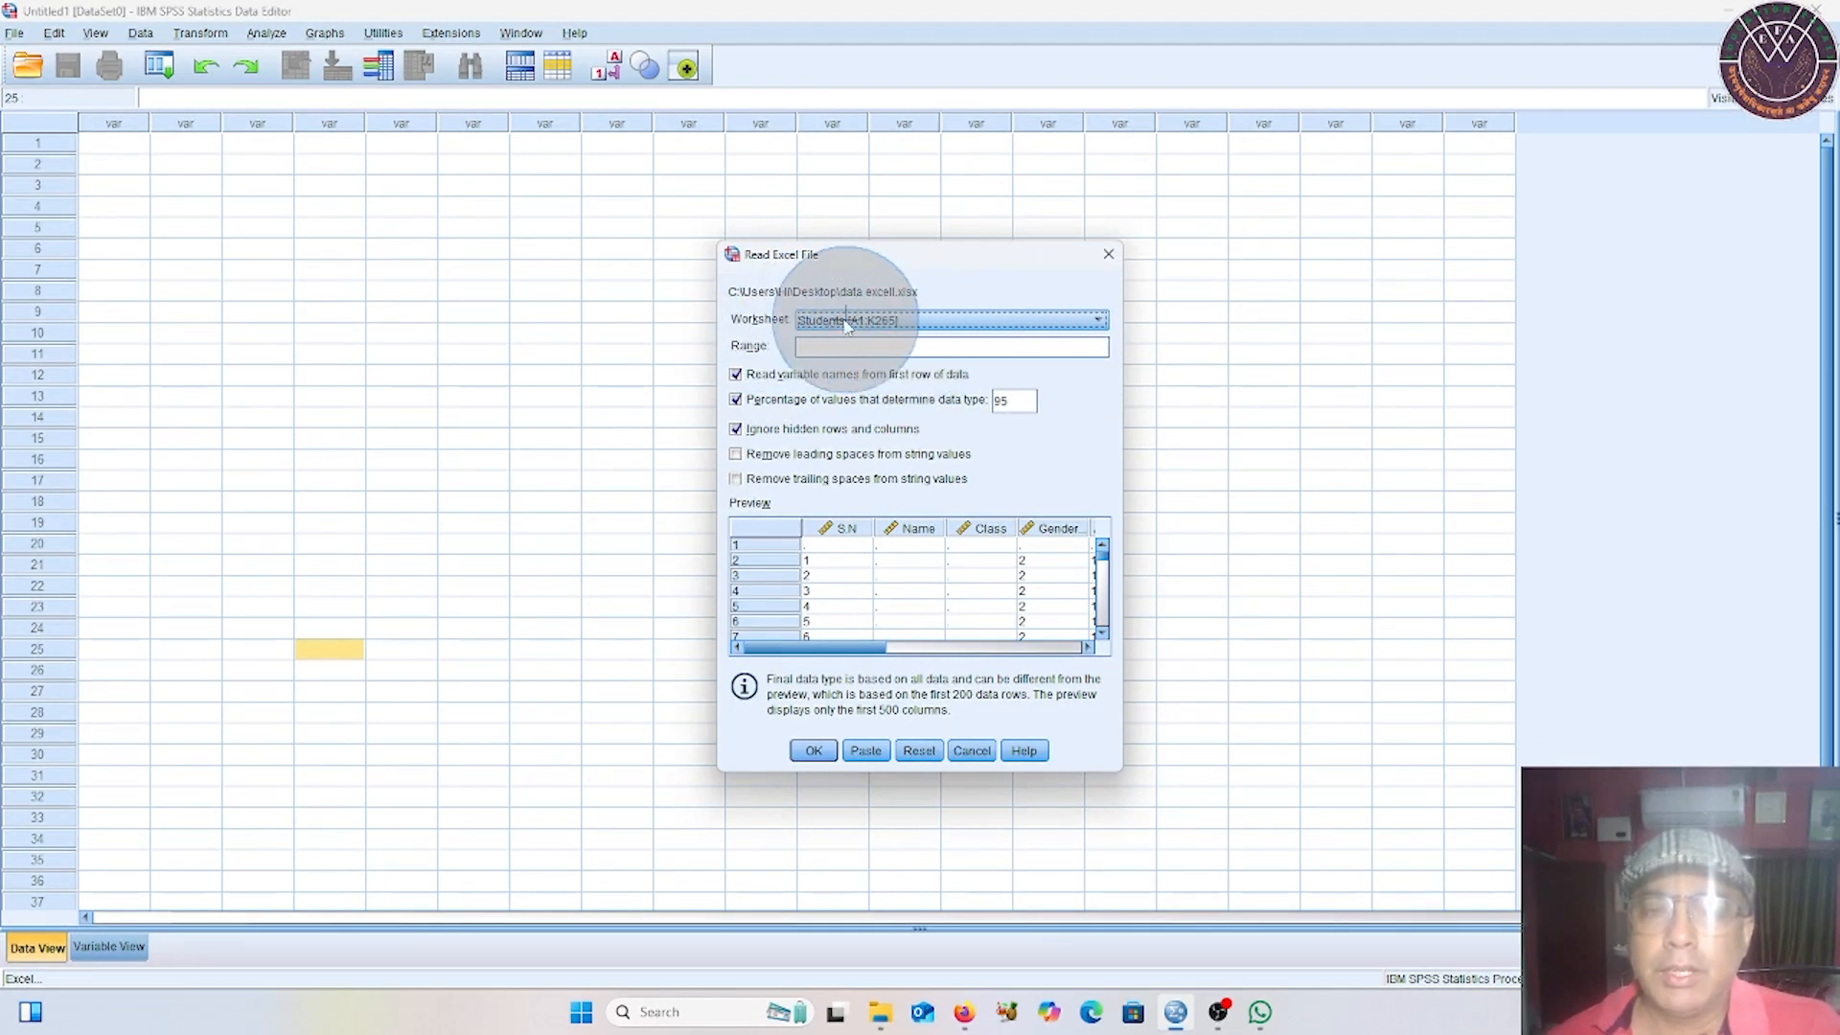
Keep the worksheet Students [A1:K265] as the source and import it with variable names read from the first row.
click(1101, 322)
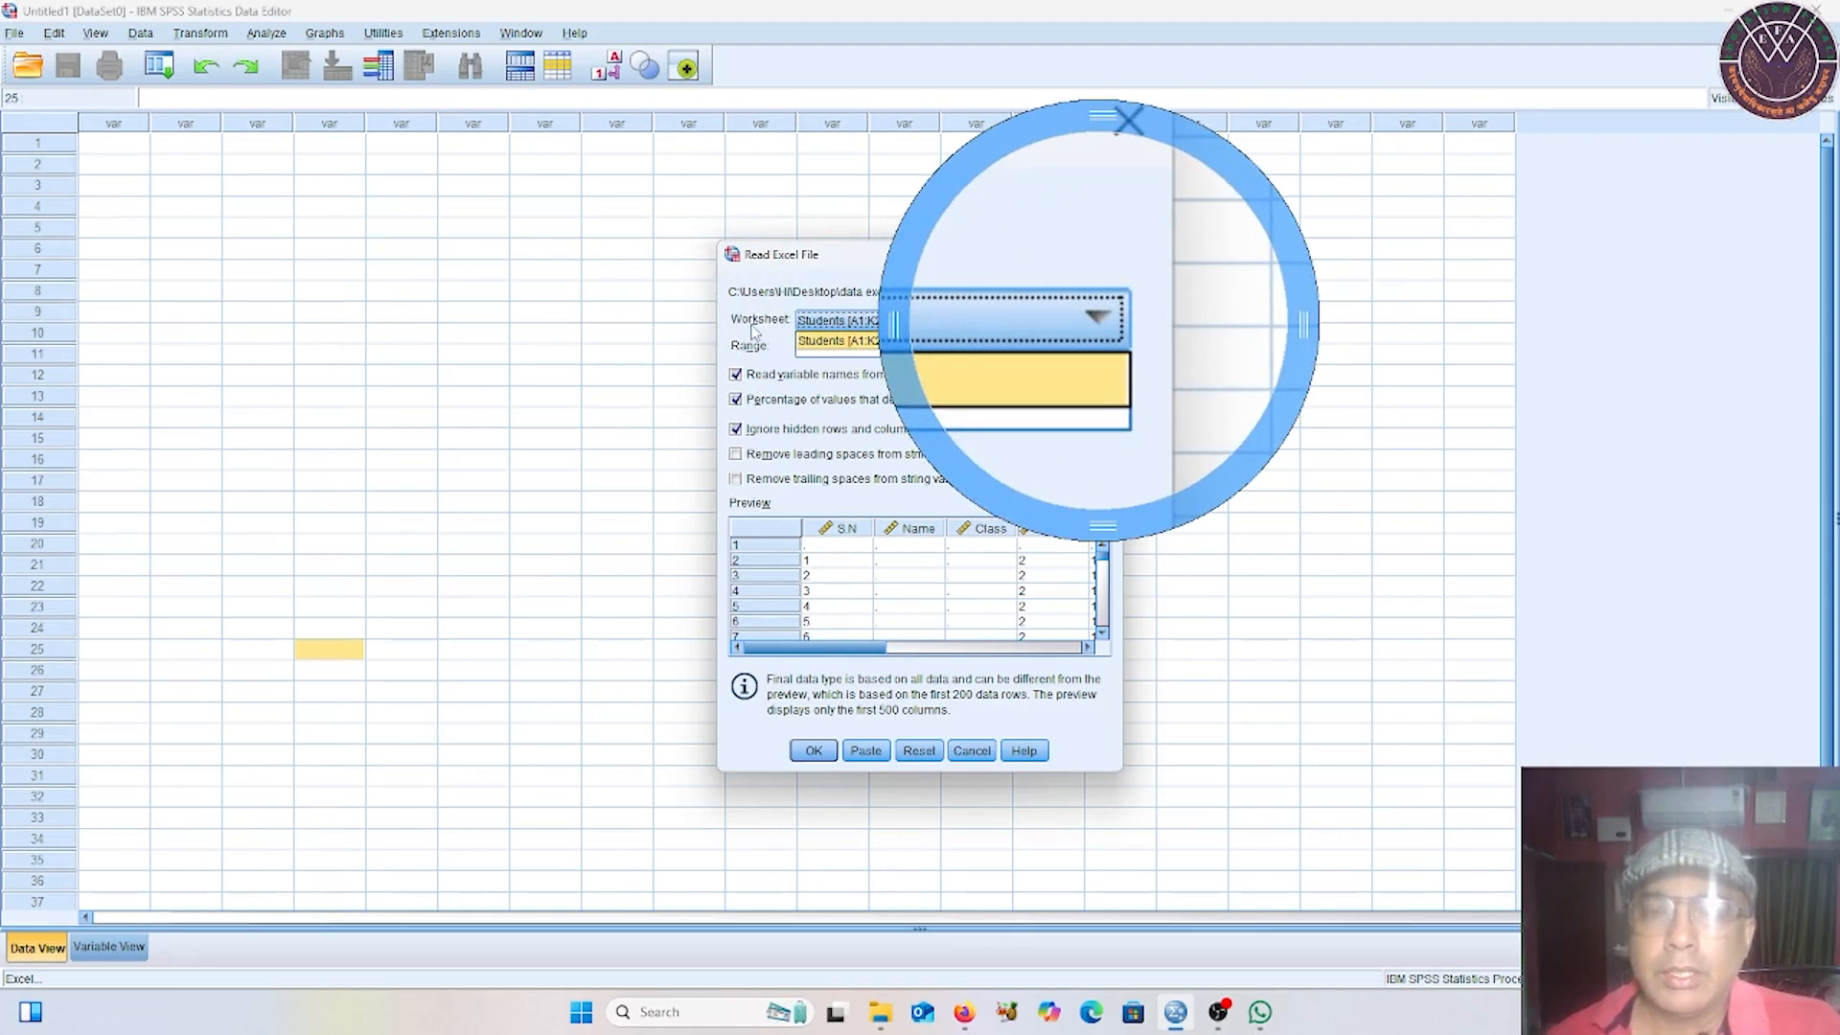
click(923, 321)
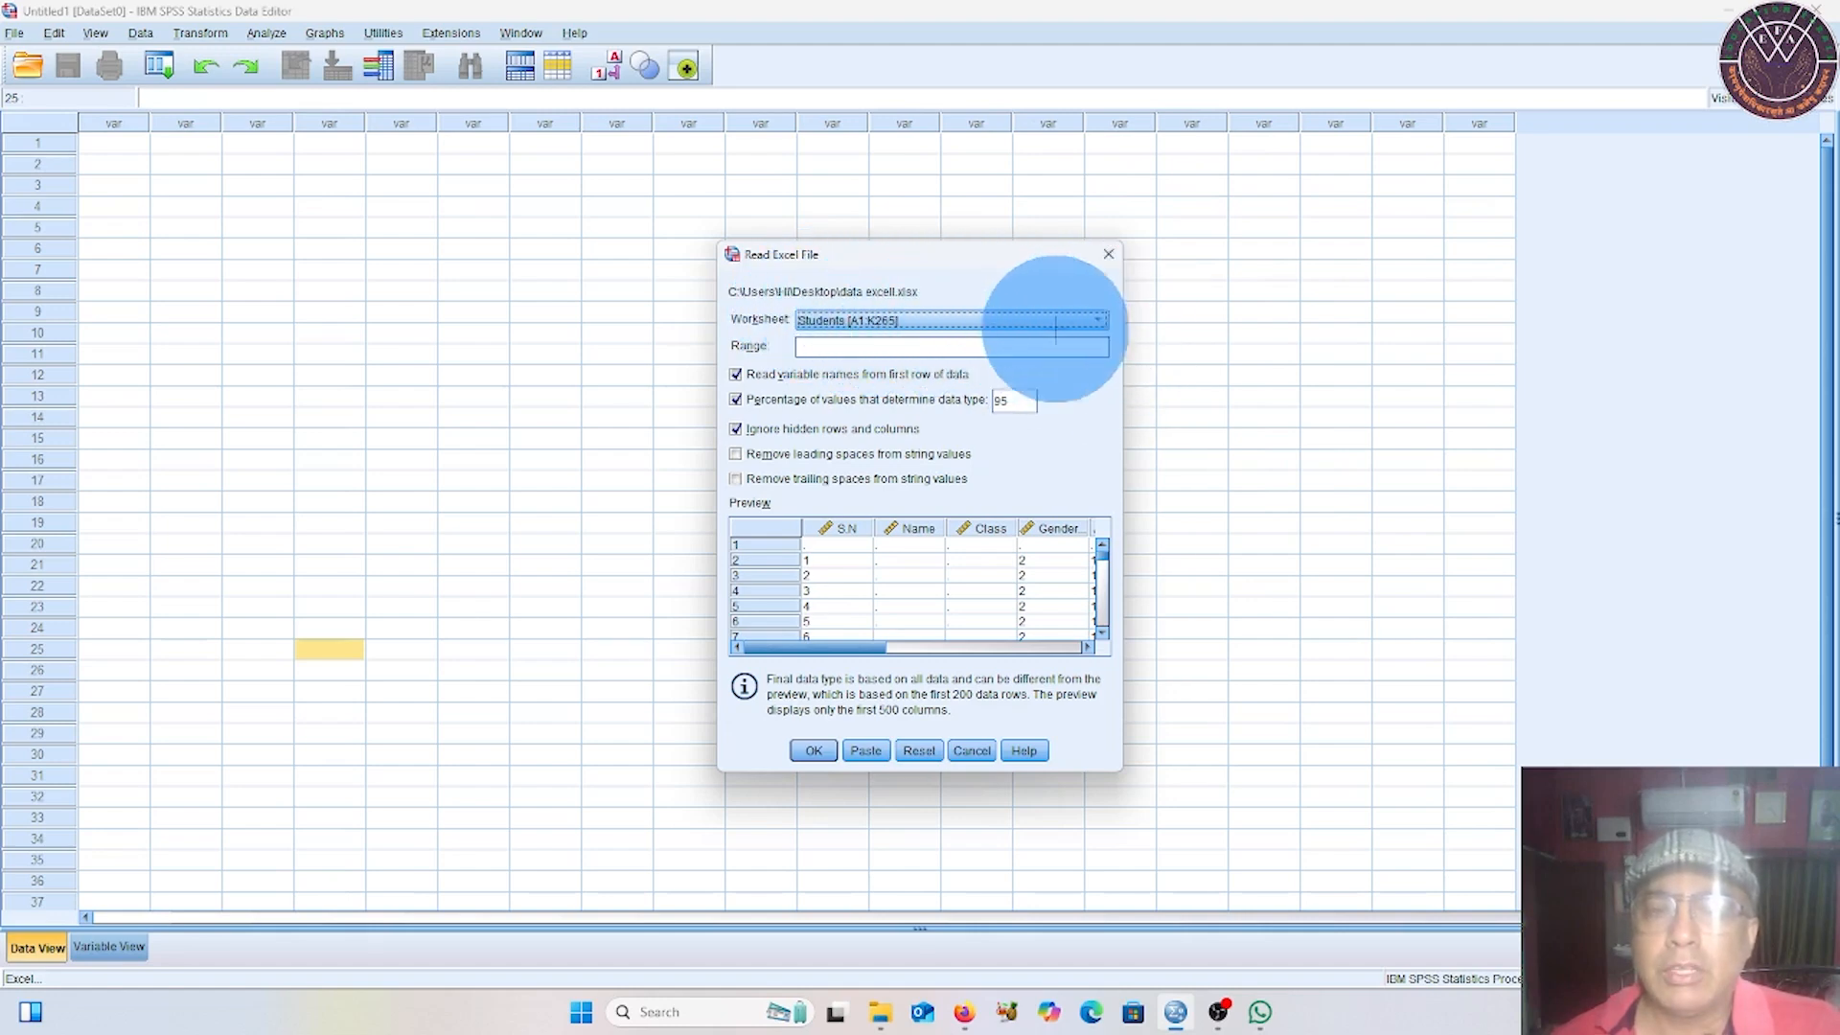
click(1100, 327)
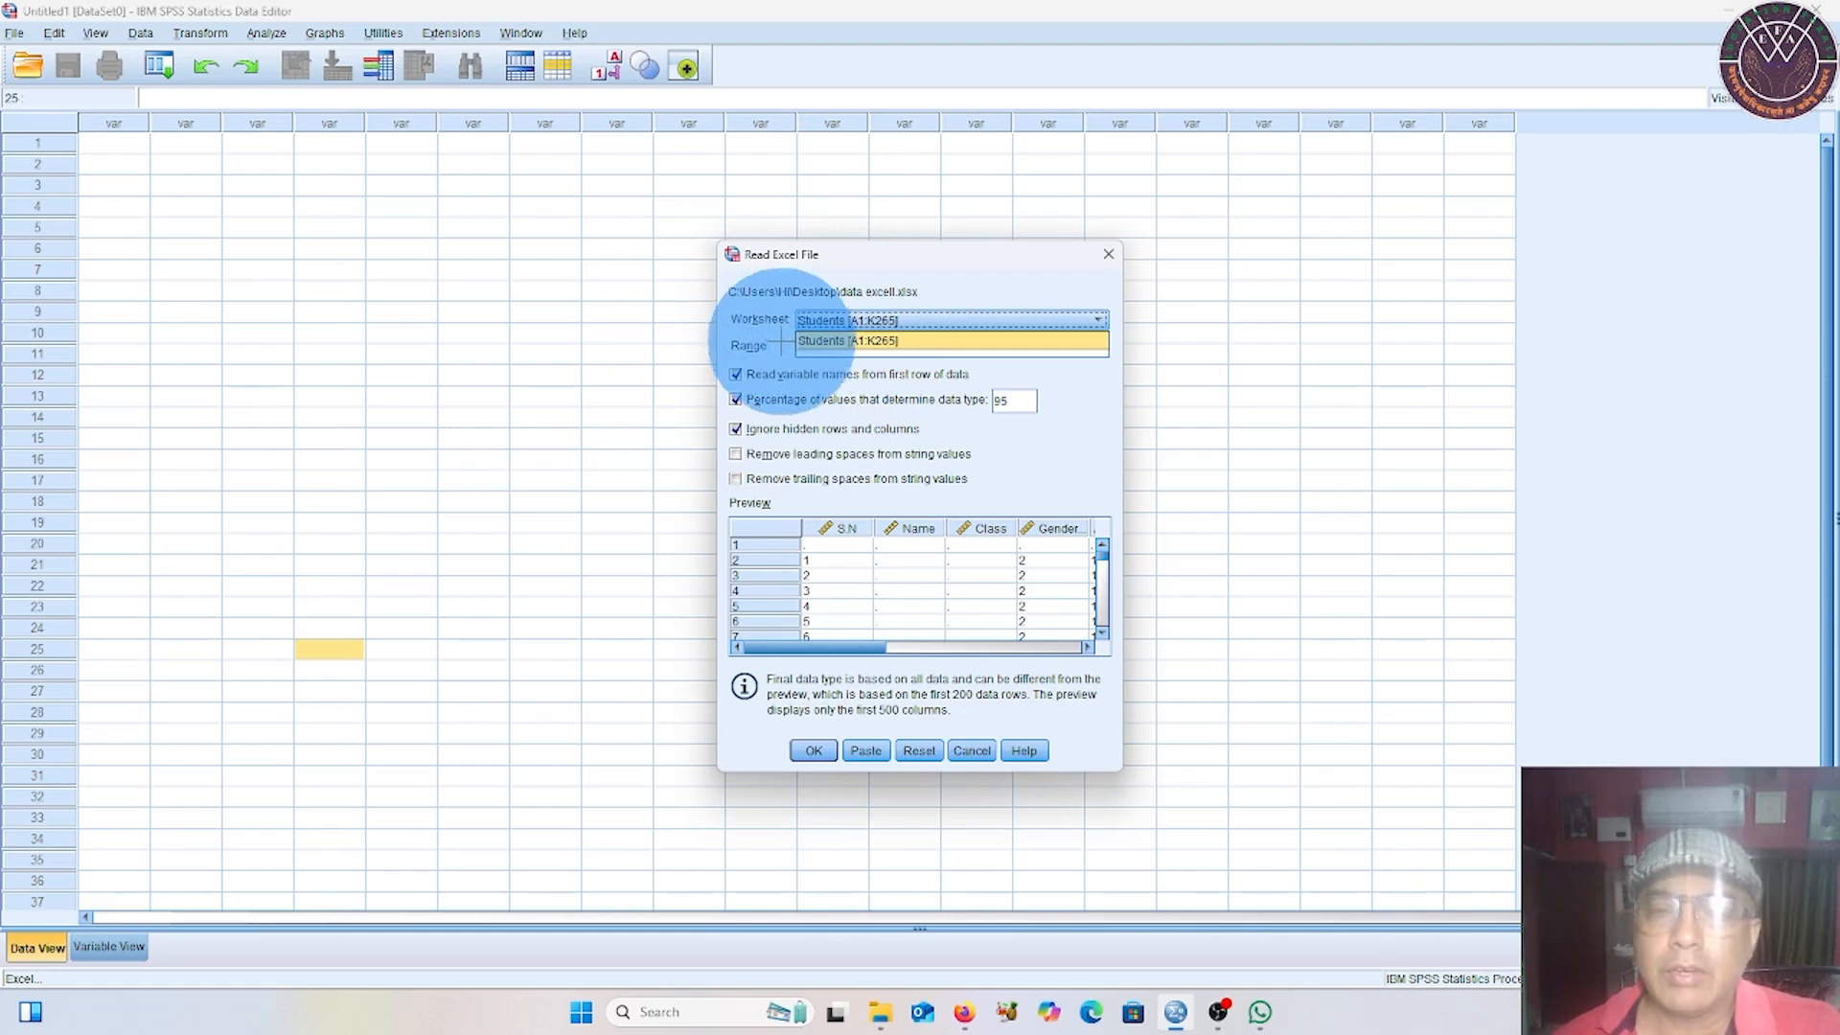
click(1069, 340)
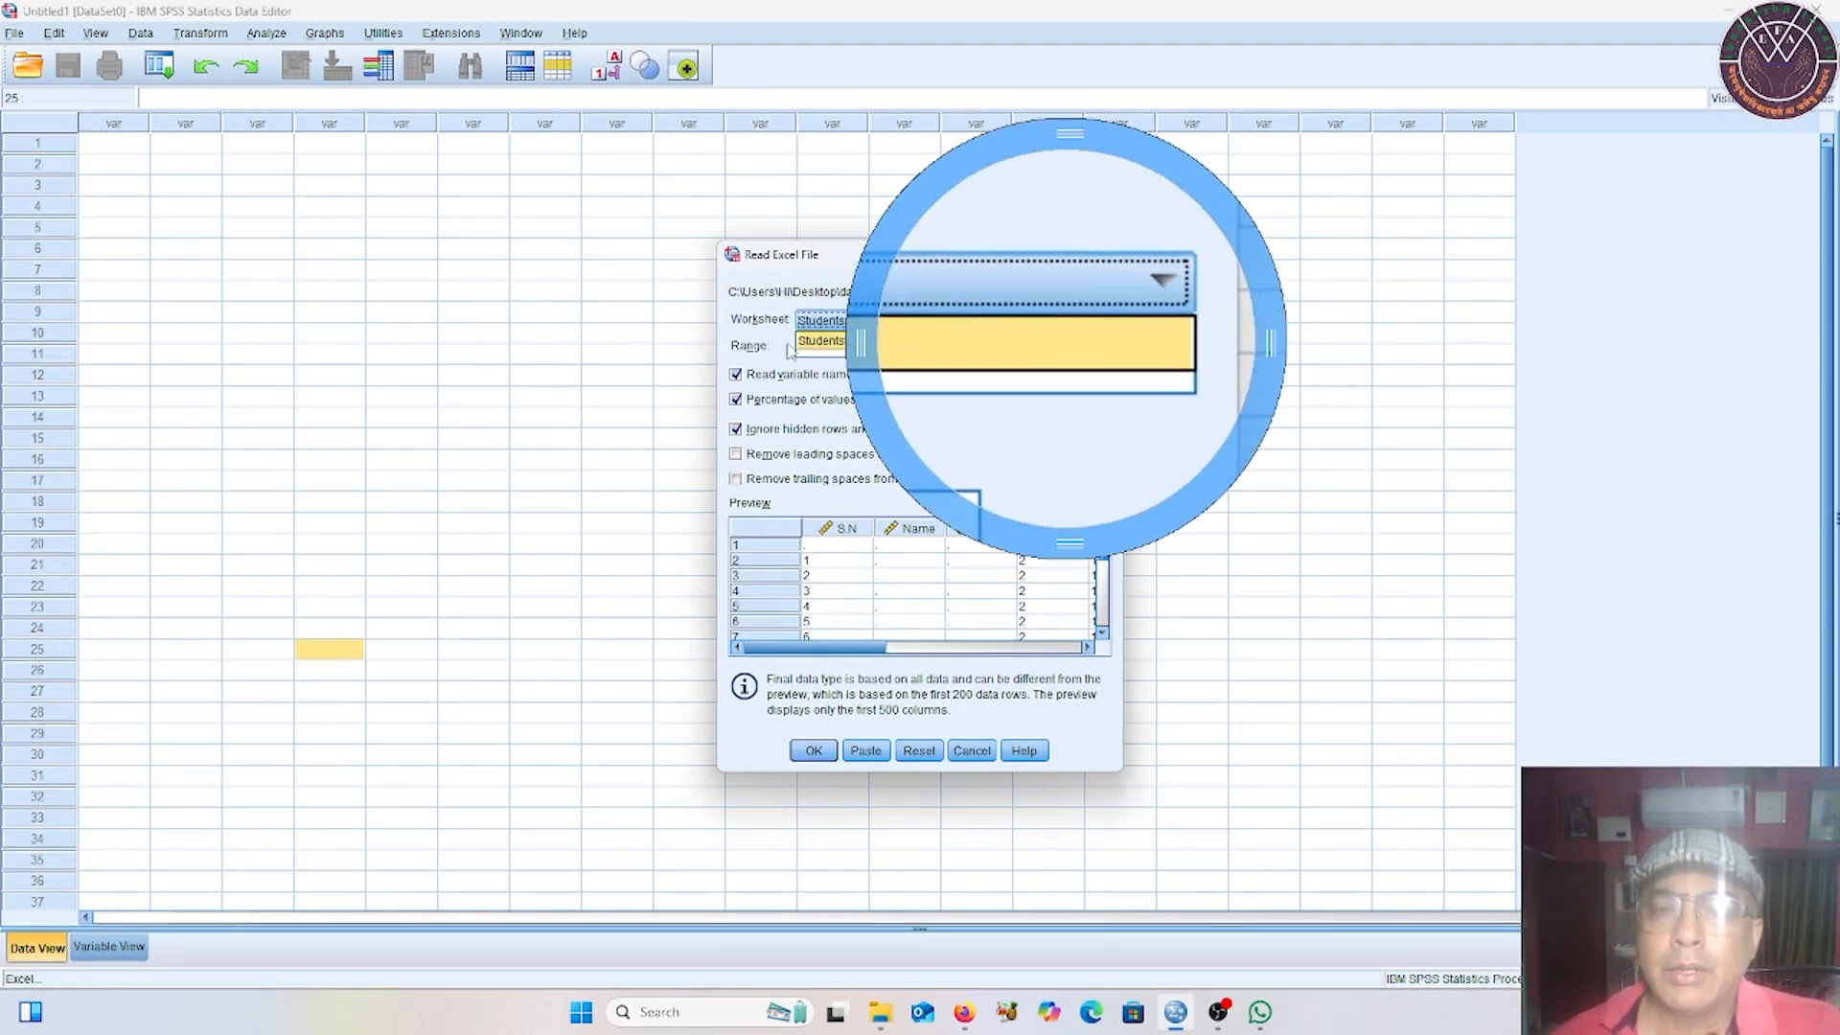
click(818, 342)
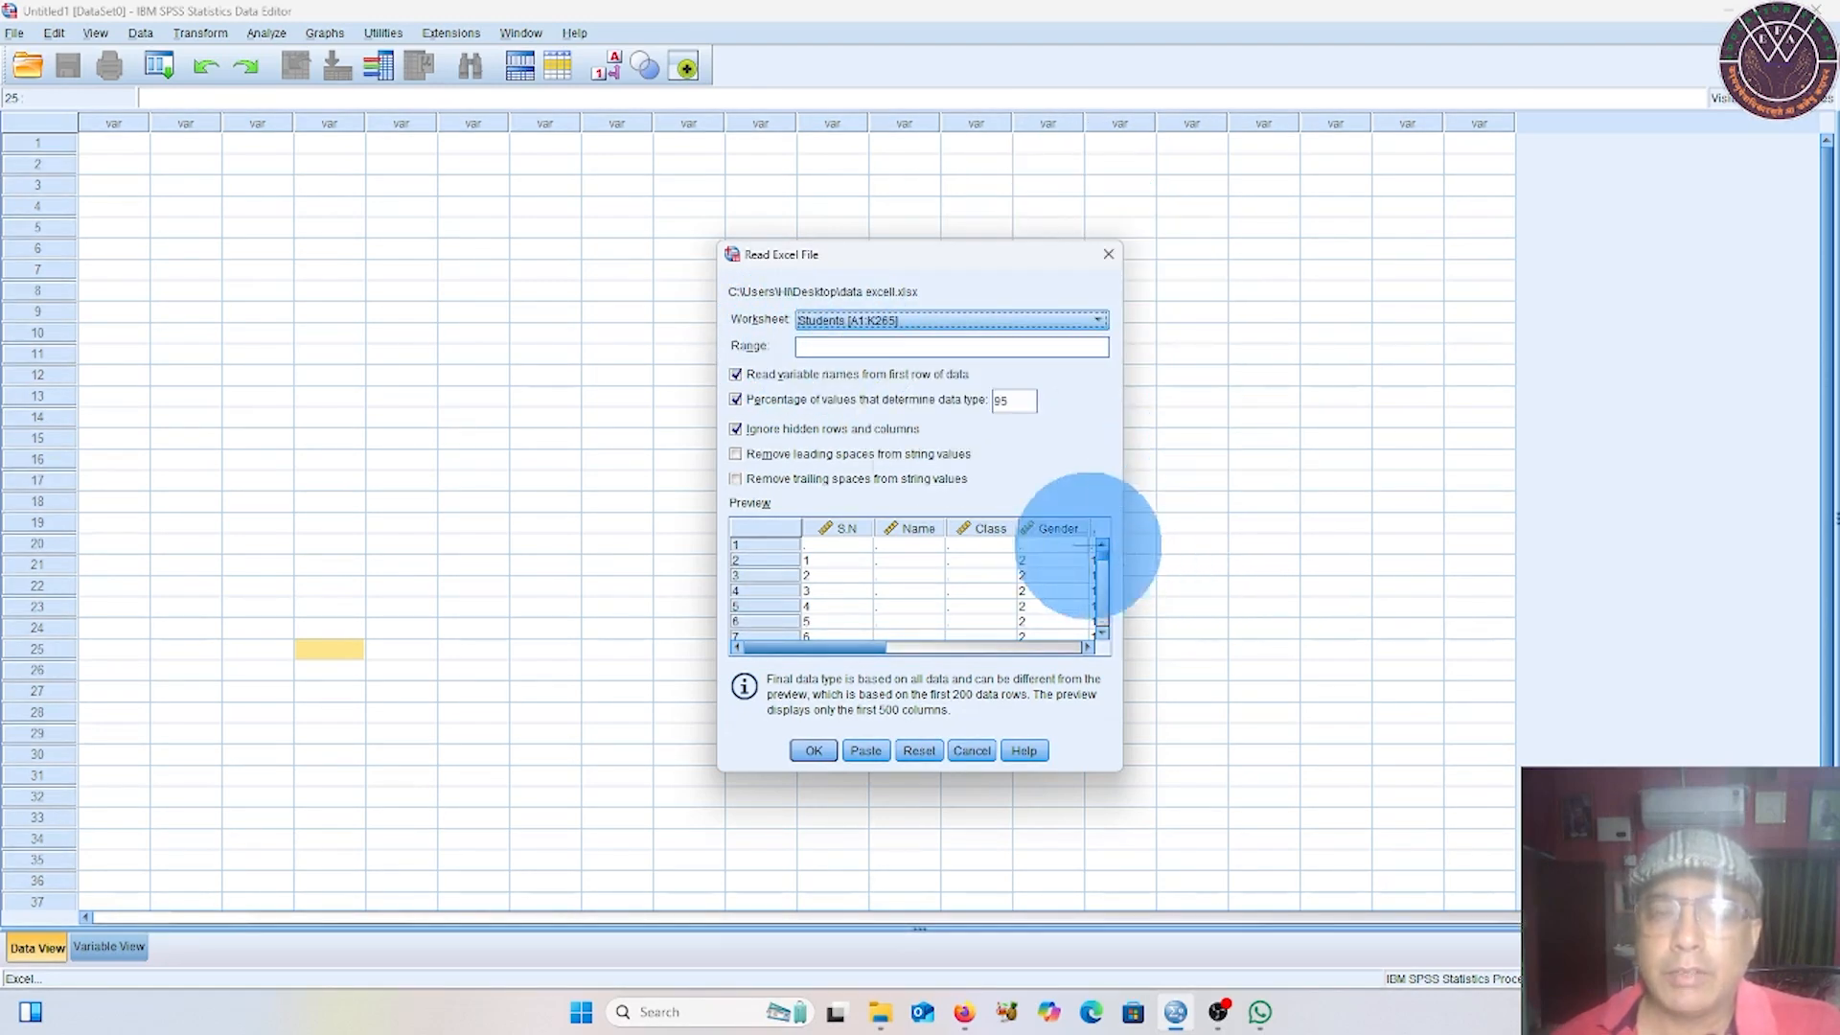
click(816, 755)
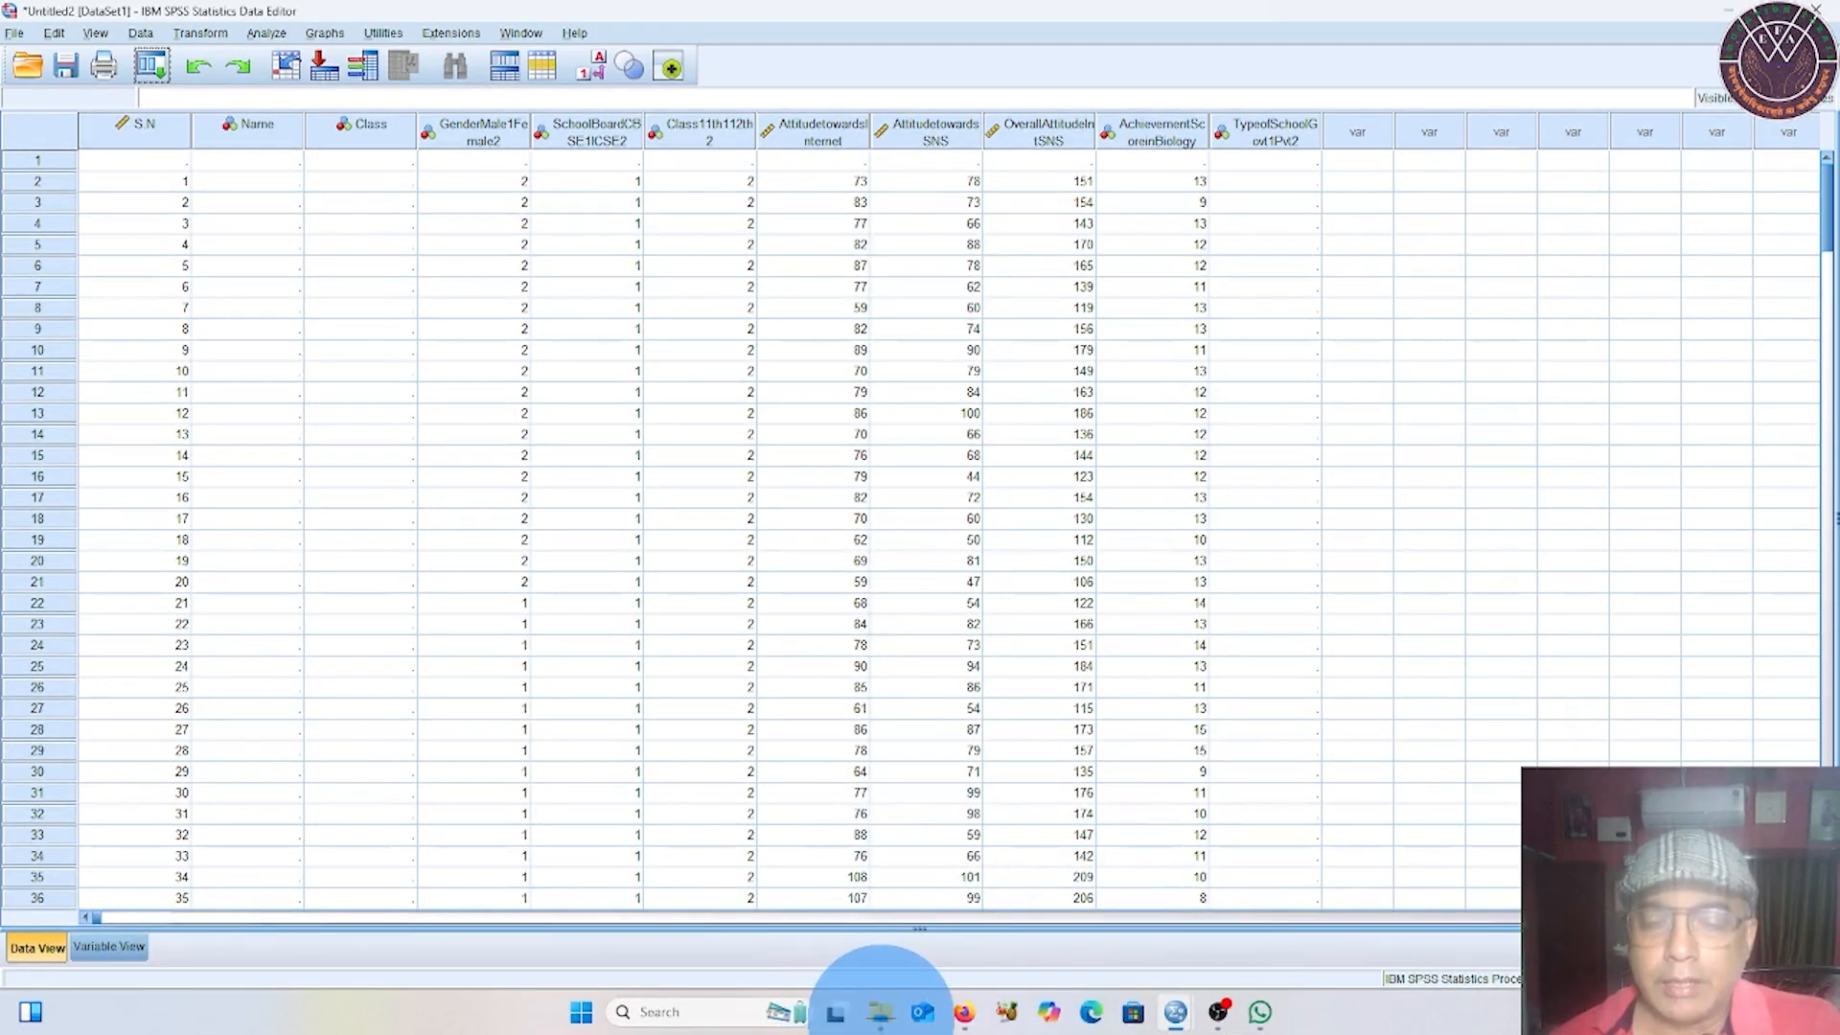
Open the data excell workbook in Excel and examine the column headings and data on the Students worksheet.
mouse_move(882, 1016)
click(524, 915)
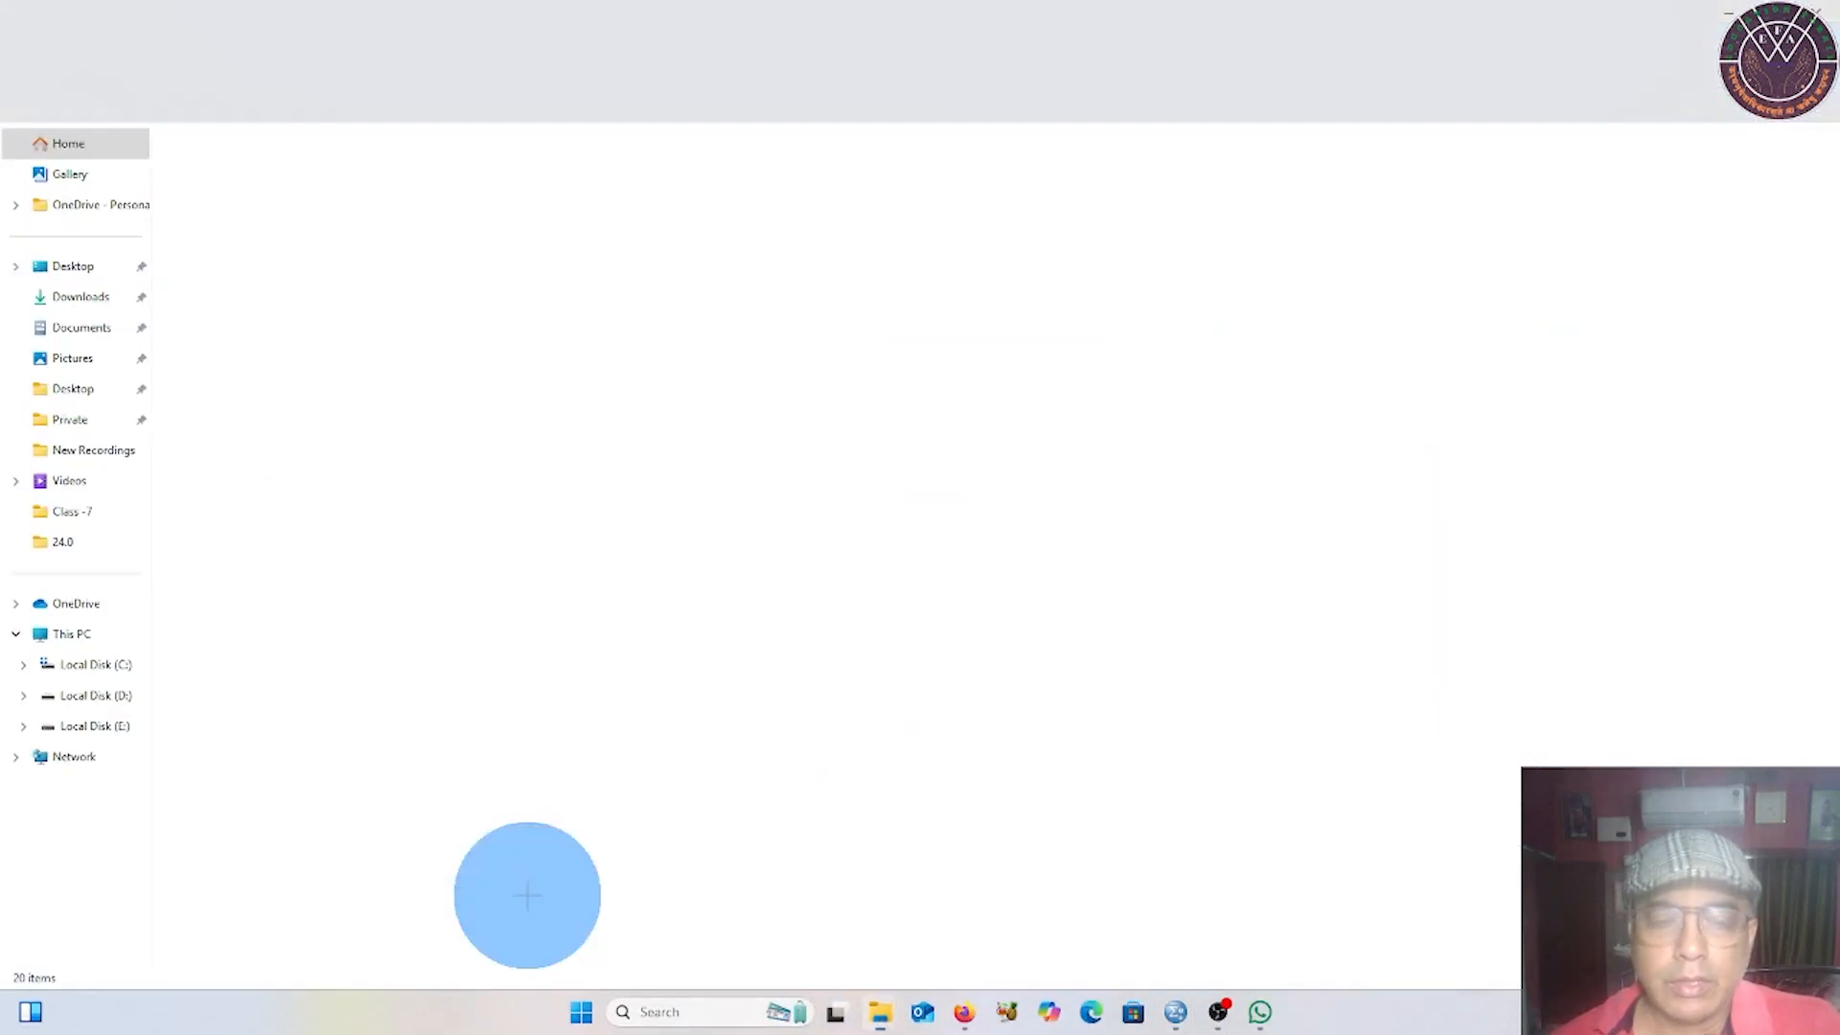
click(293, 314)
double_click(294, 314)
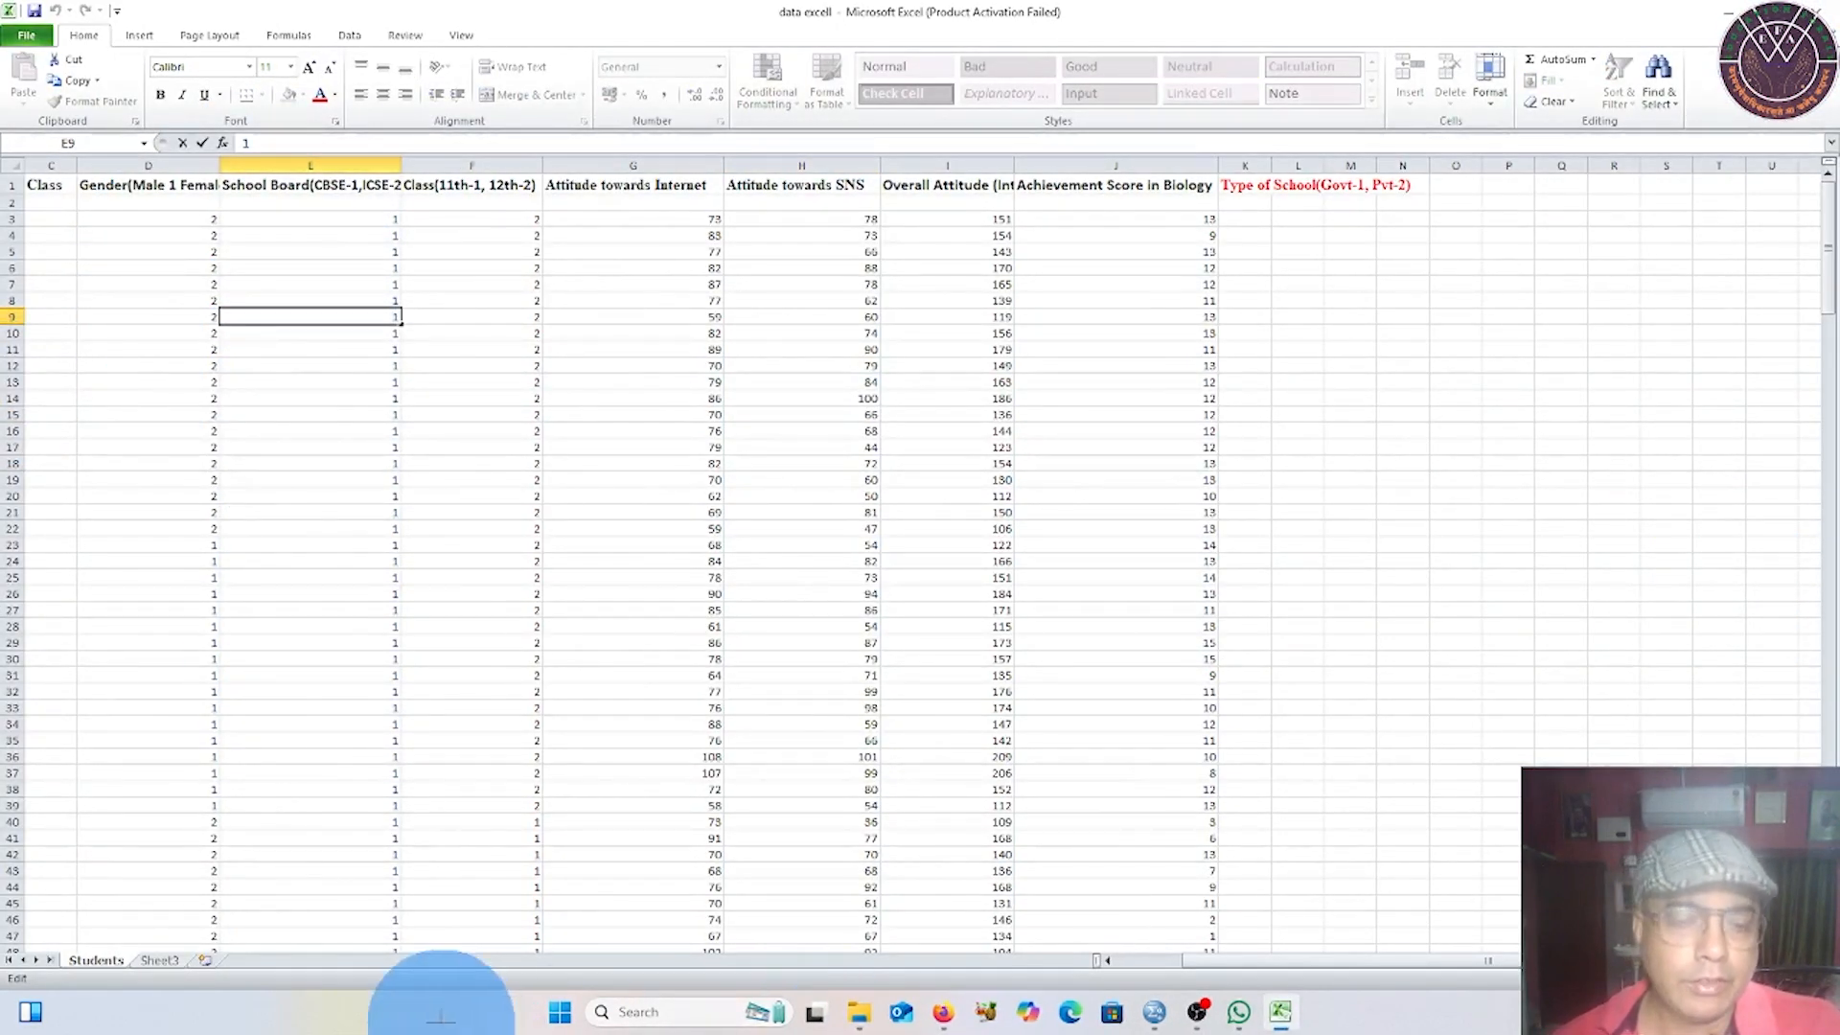
click(87, 956)
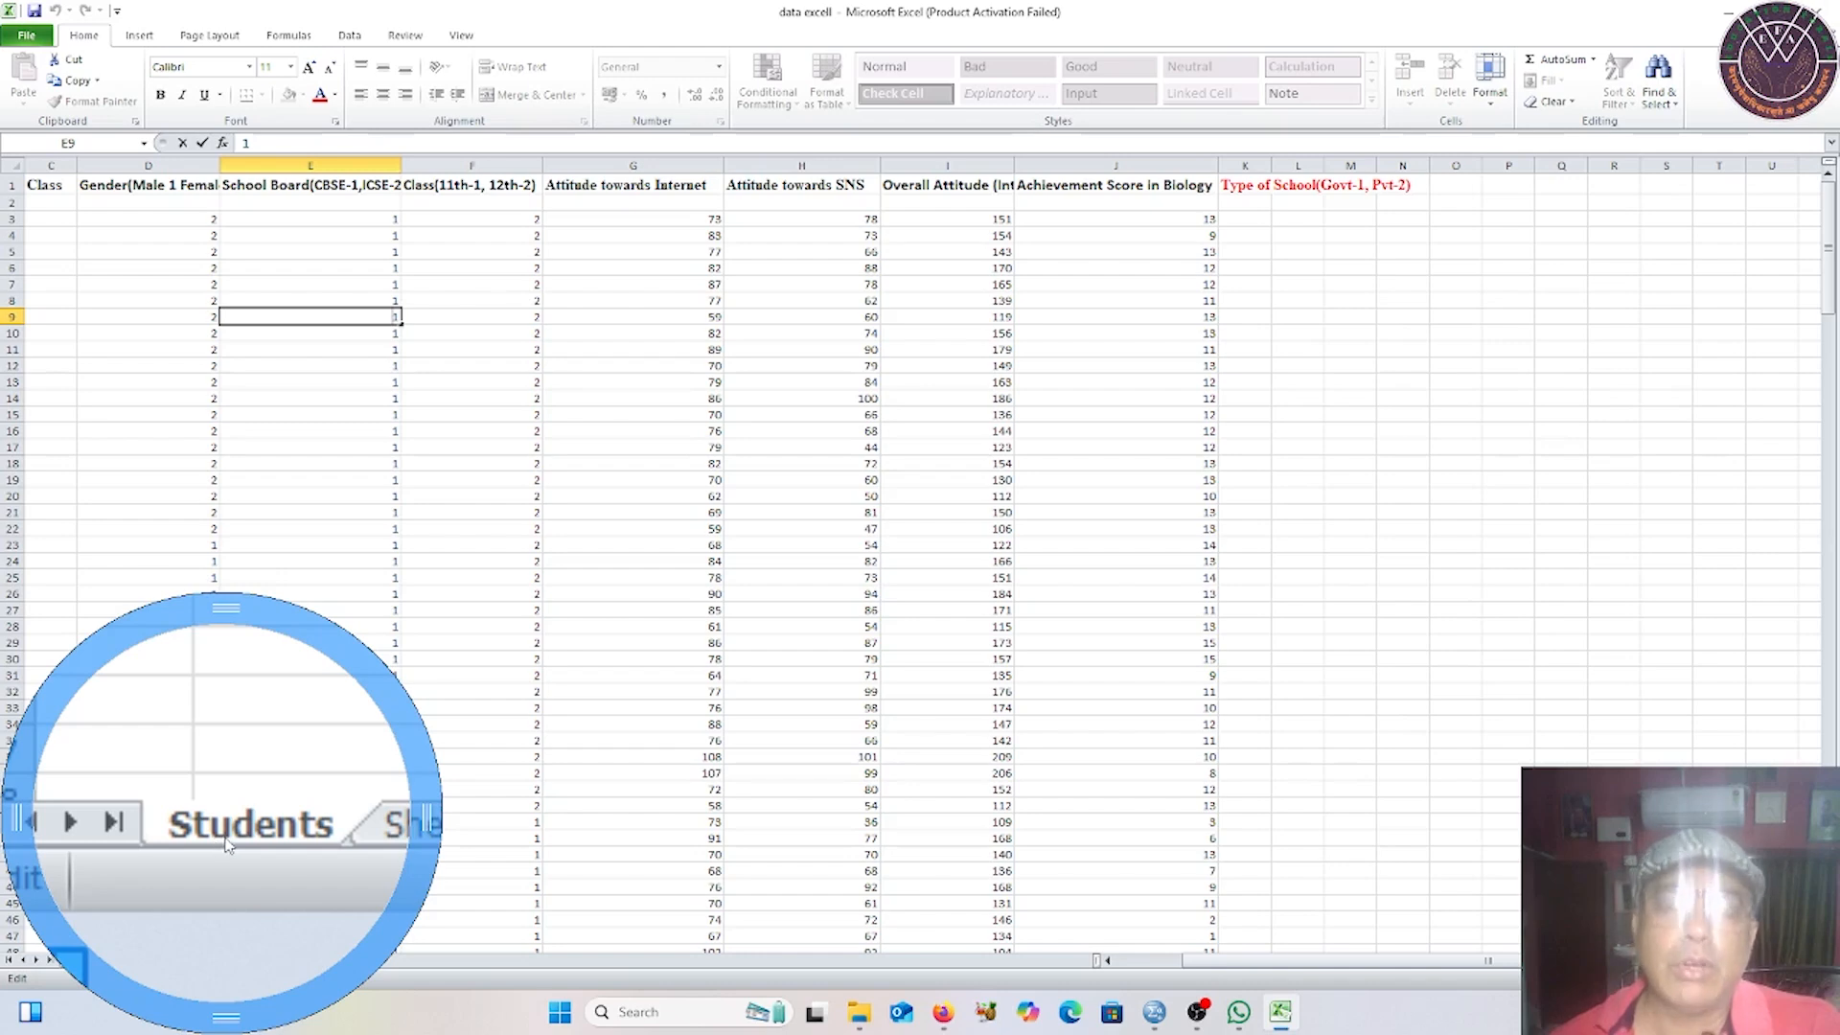
click(142, 475)
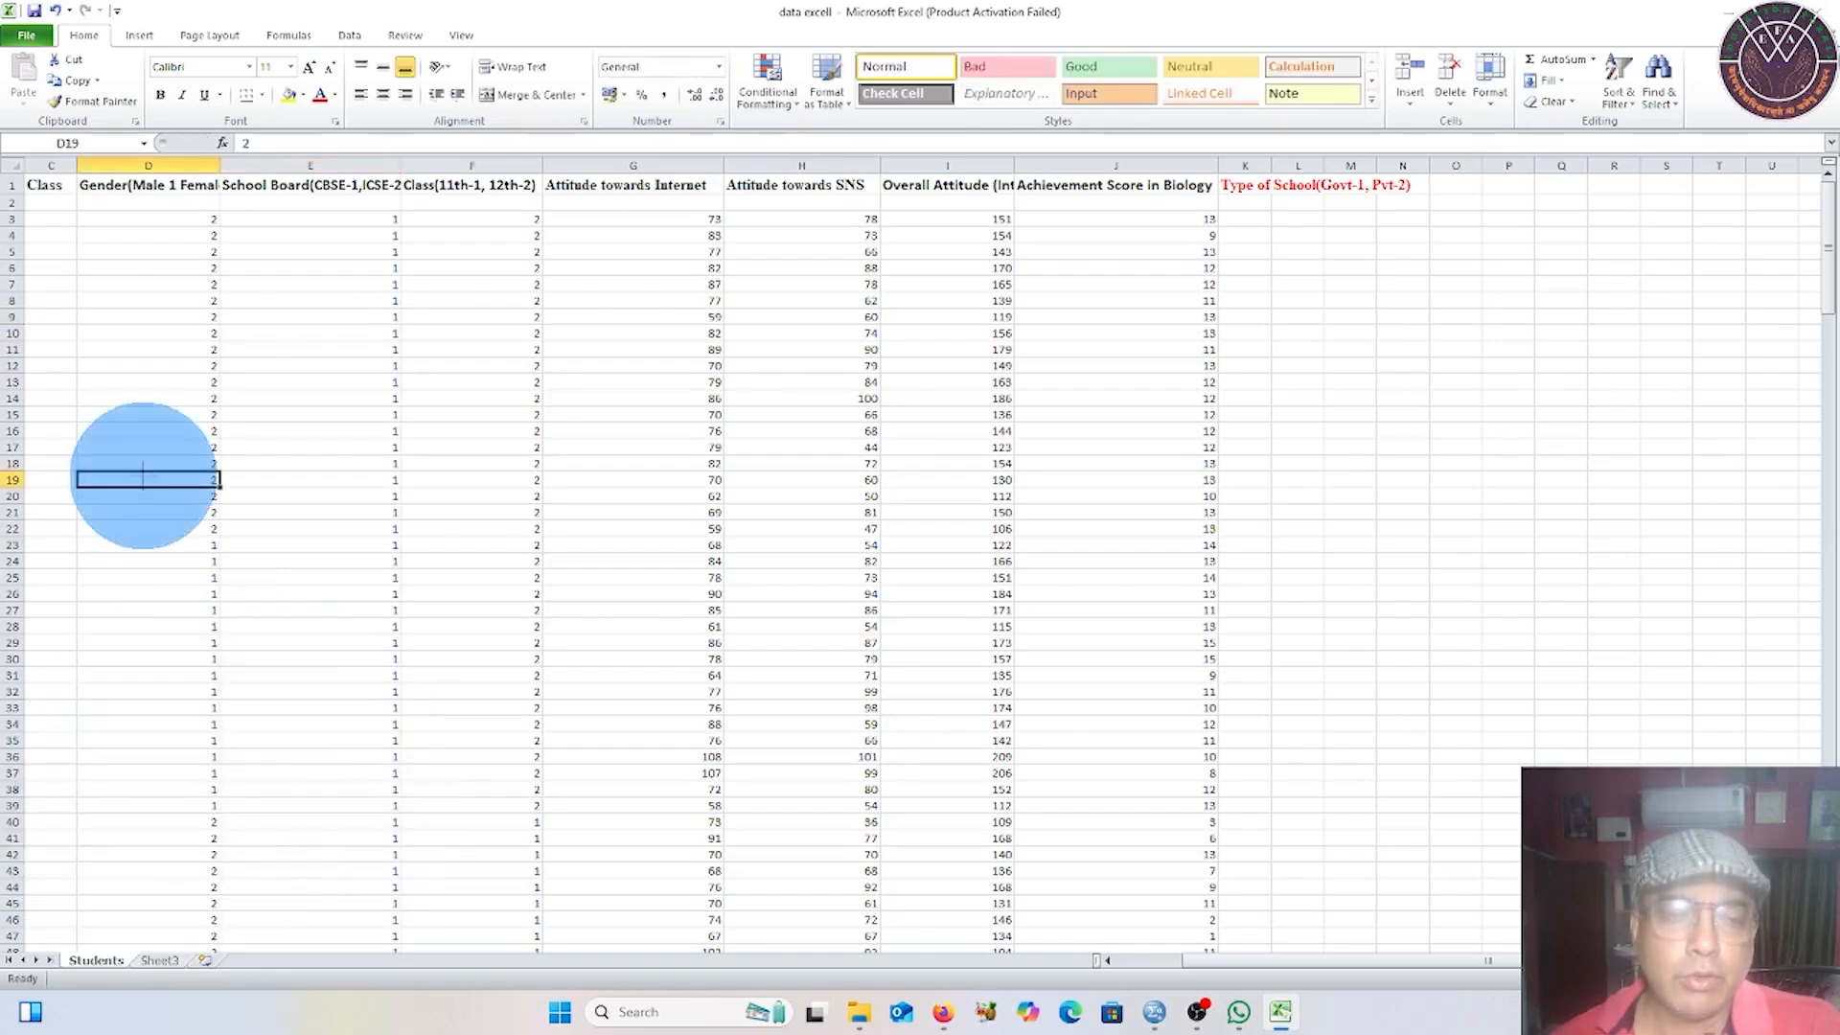
click(1118, 688)
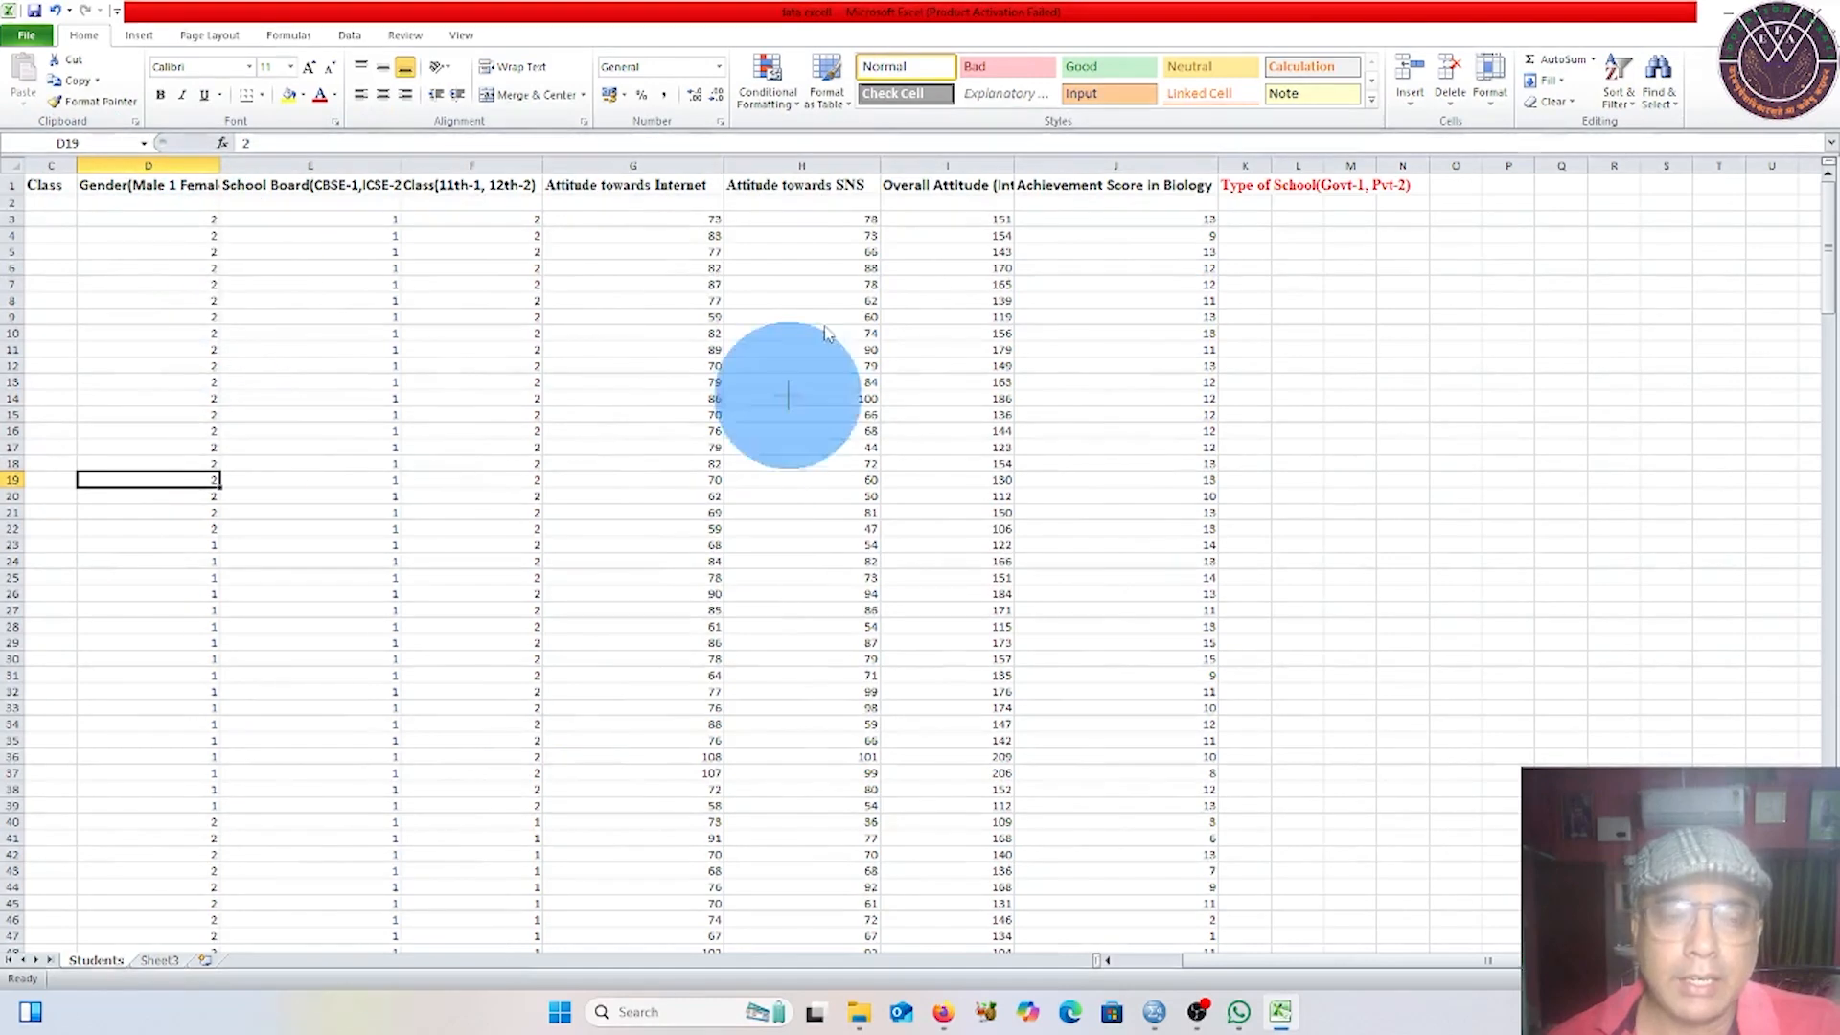
scroll(286, 601, down, 4)
scroll(964, 542, up, 4)
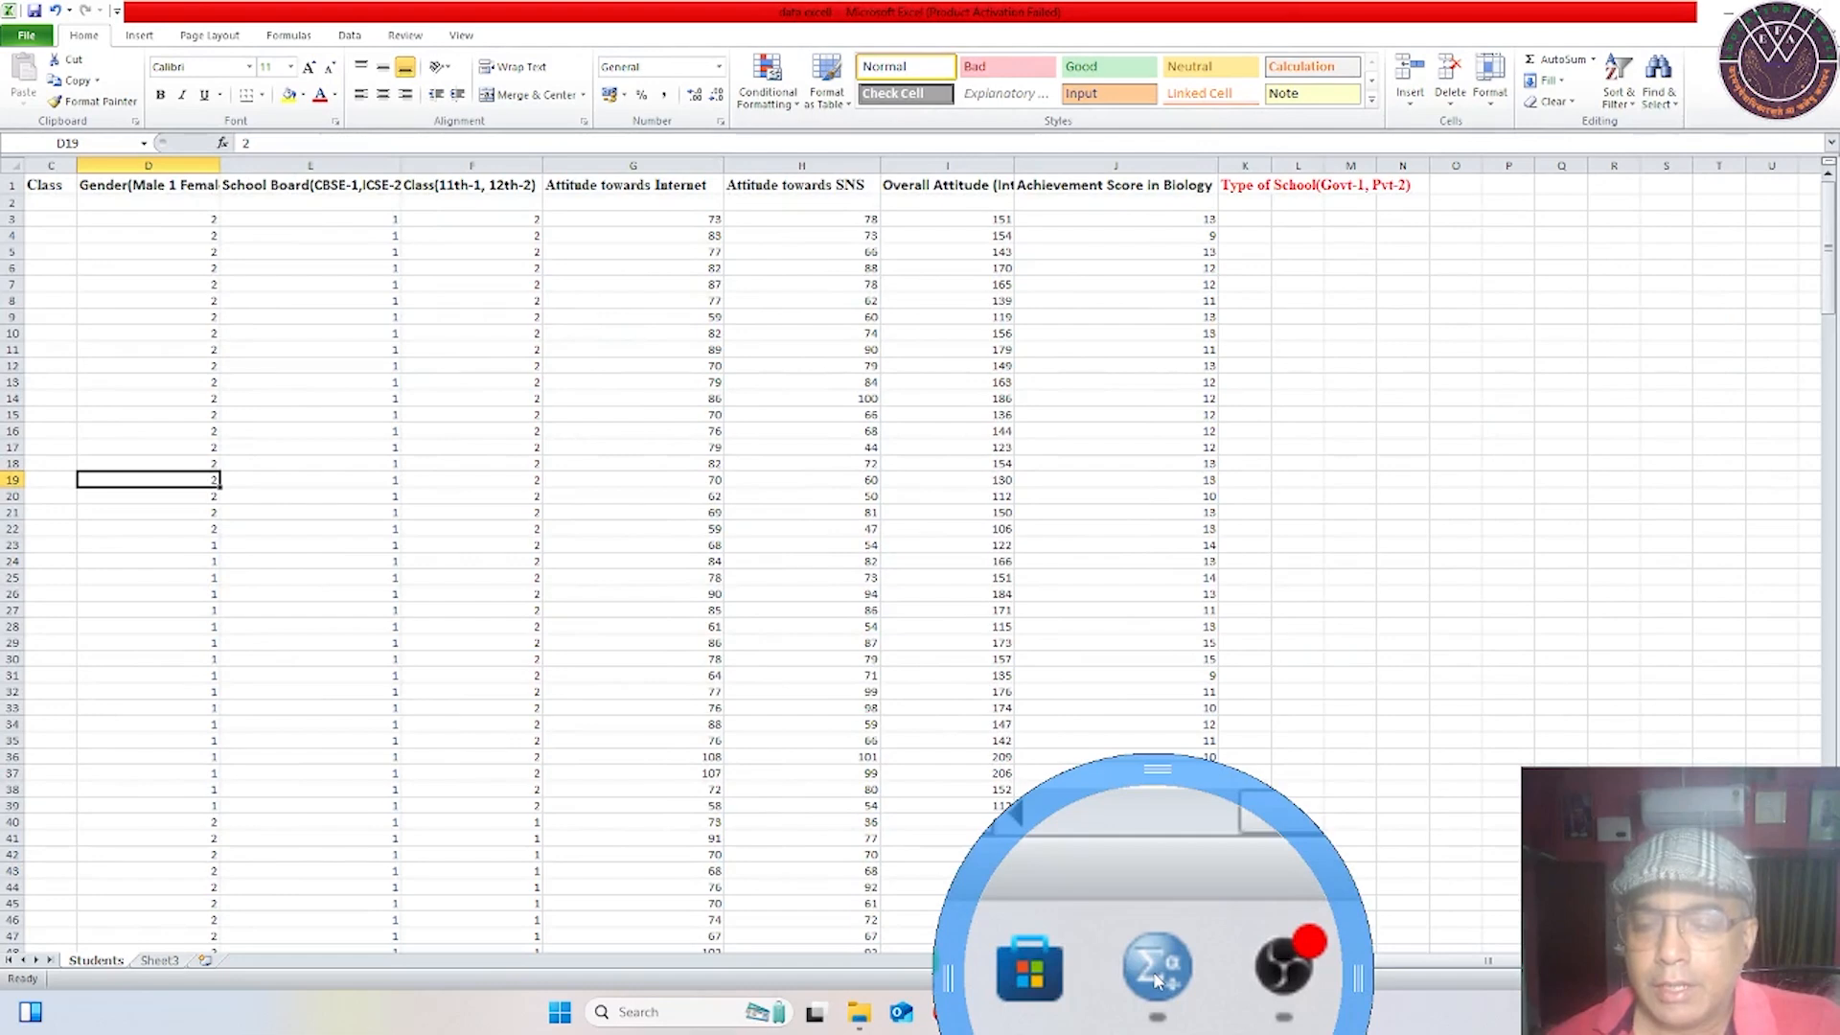
Switch back to the imported dataset in SPSS and show its variable definitions.
click(1155, 1016)
click(1227, 908)
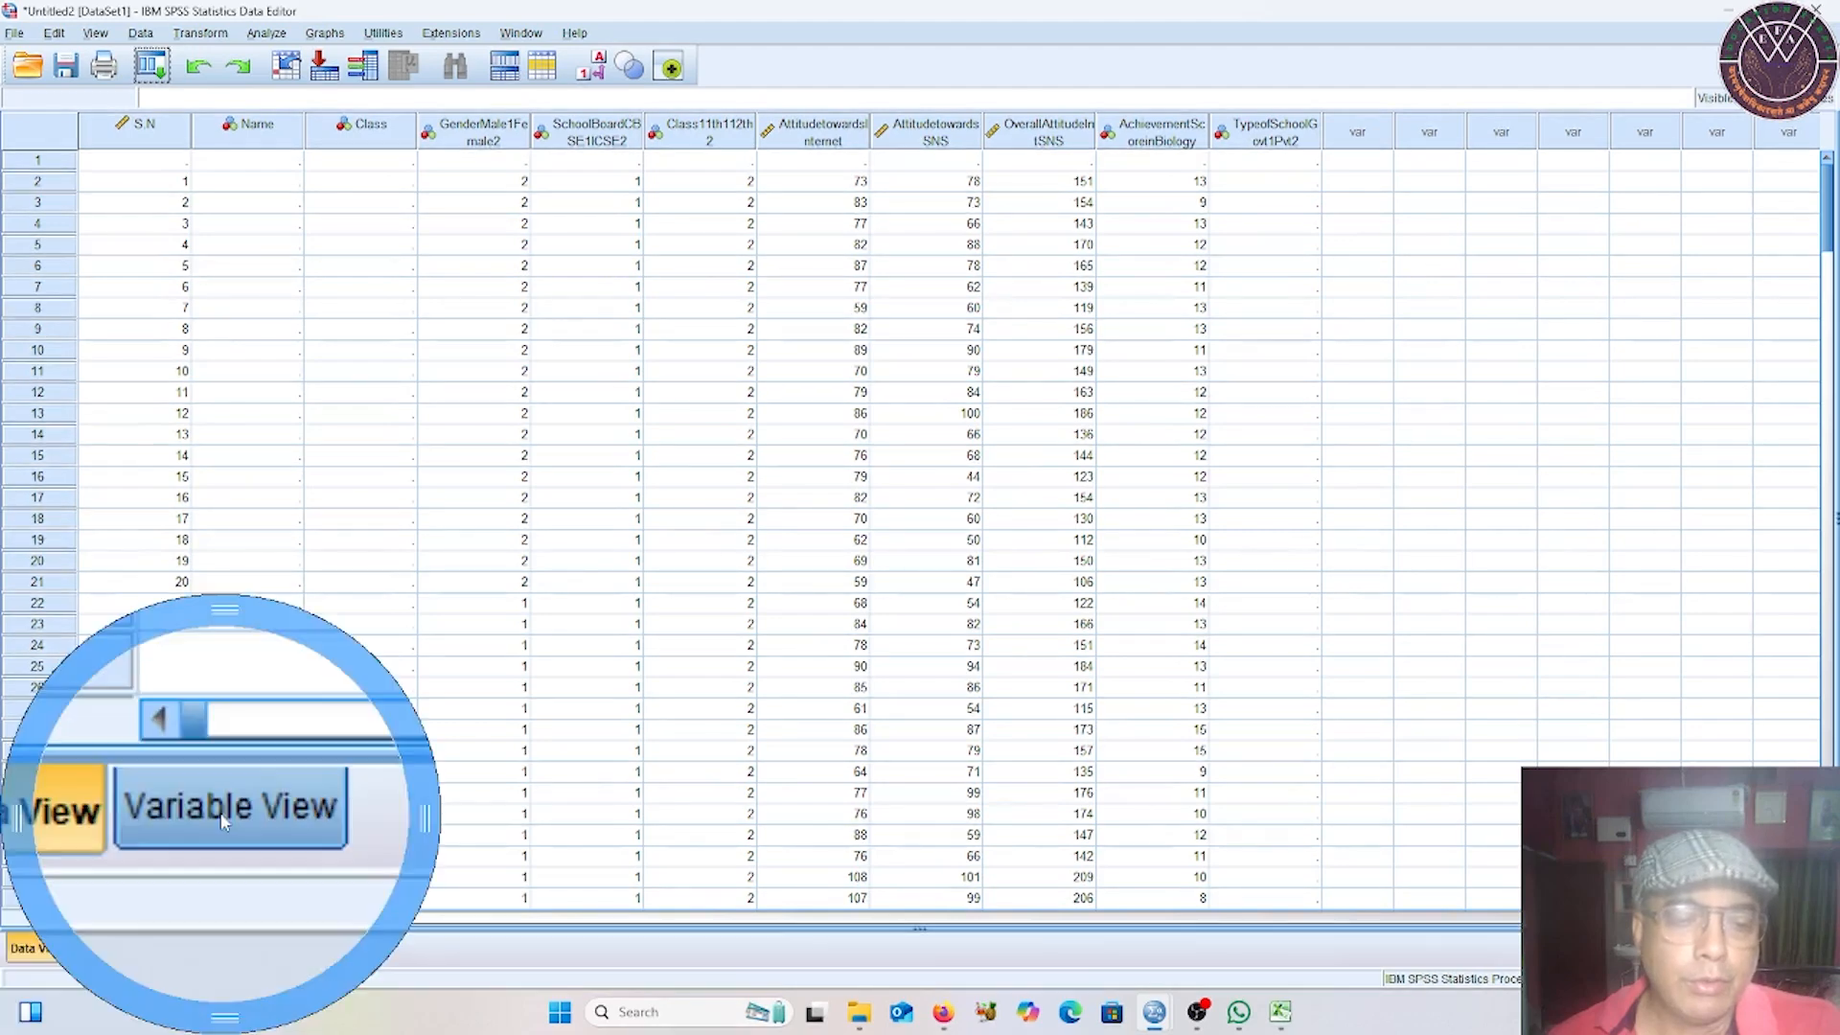
click(105, 948)
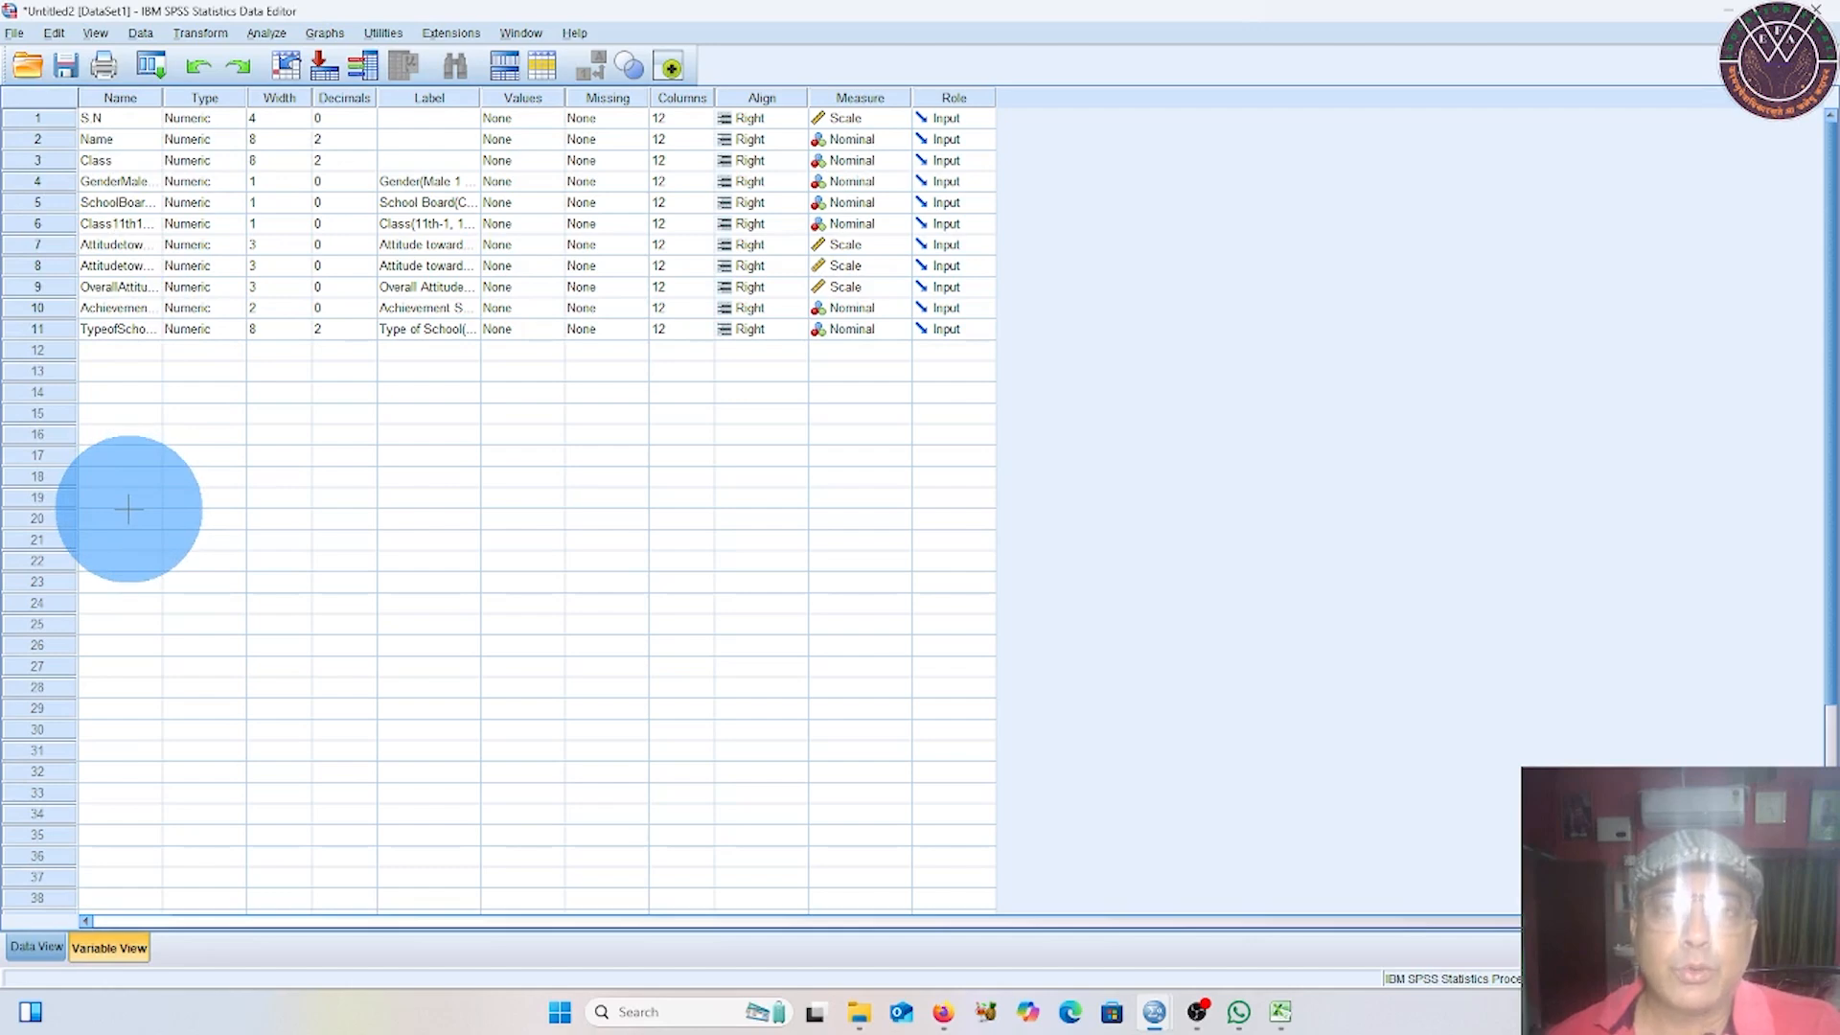
Examine the row 1 headings of the Excel workbook, including School Board, and return to the SPSS variable definitions.
mouse_move(1280, 1012)
click(1266, 892)
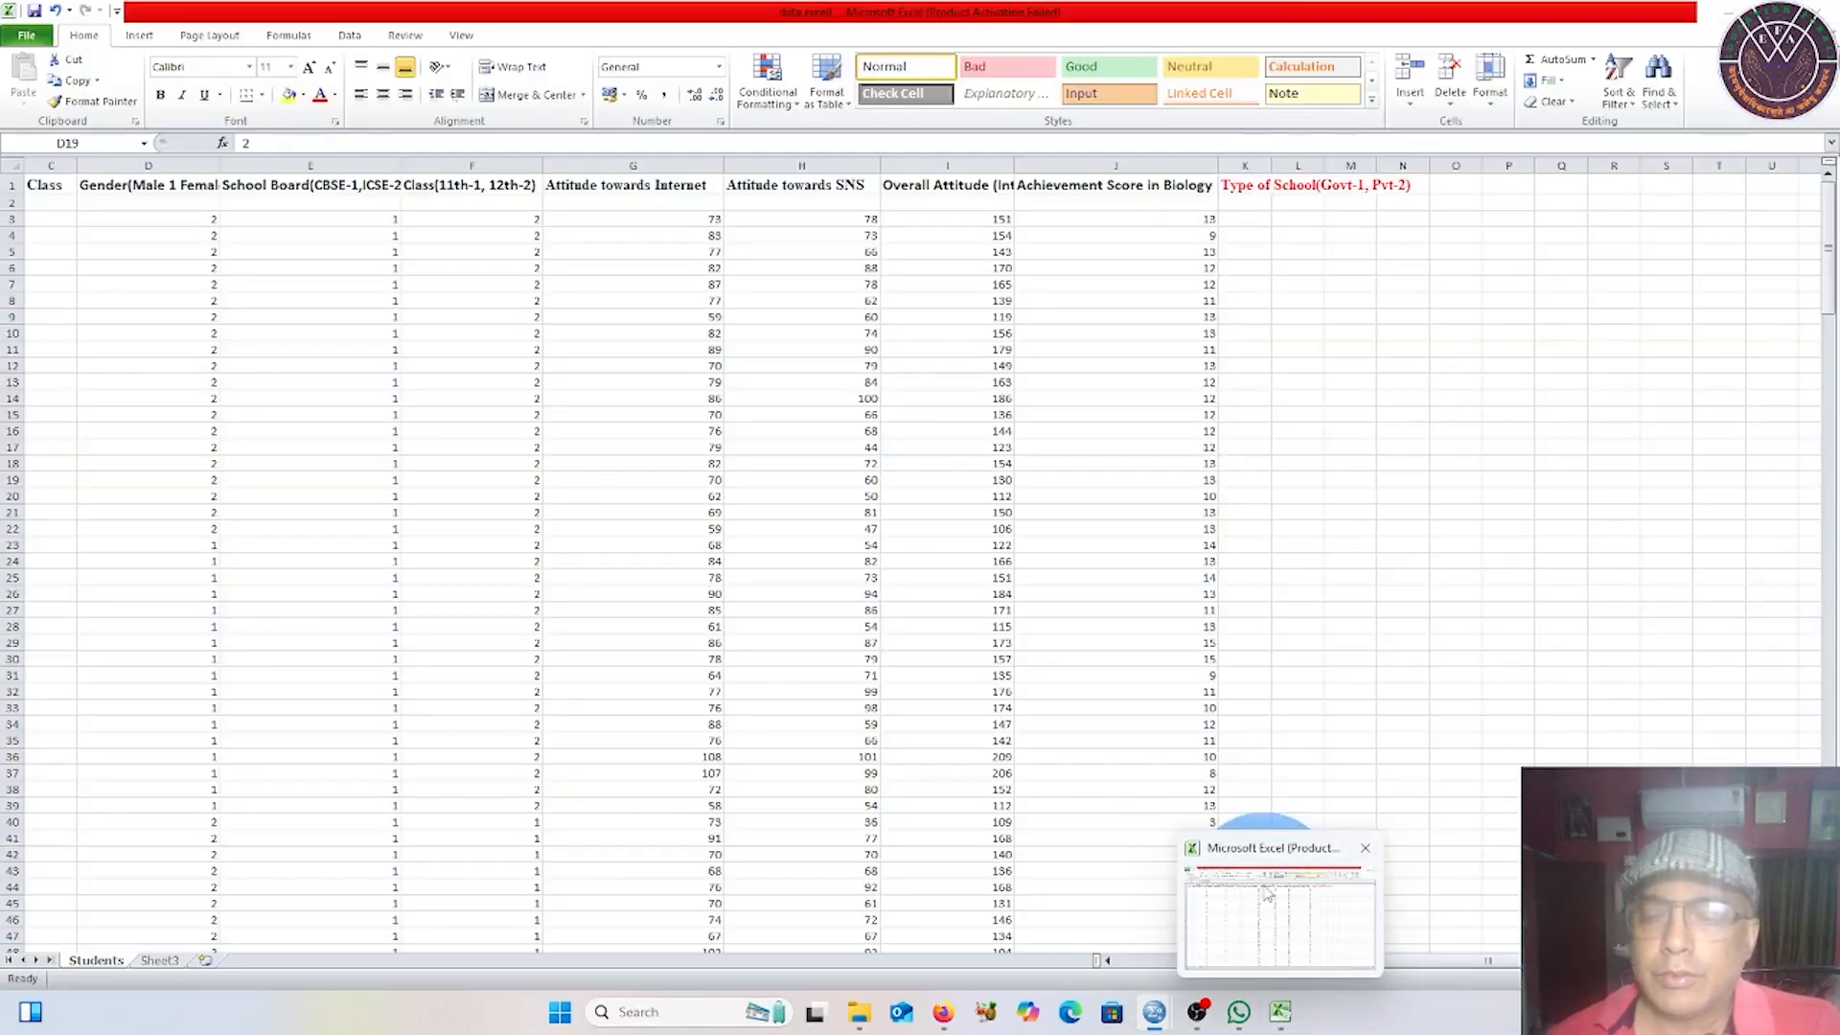
key(ctrl+alt+m)
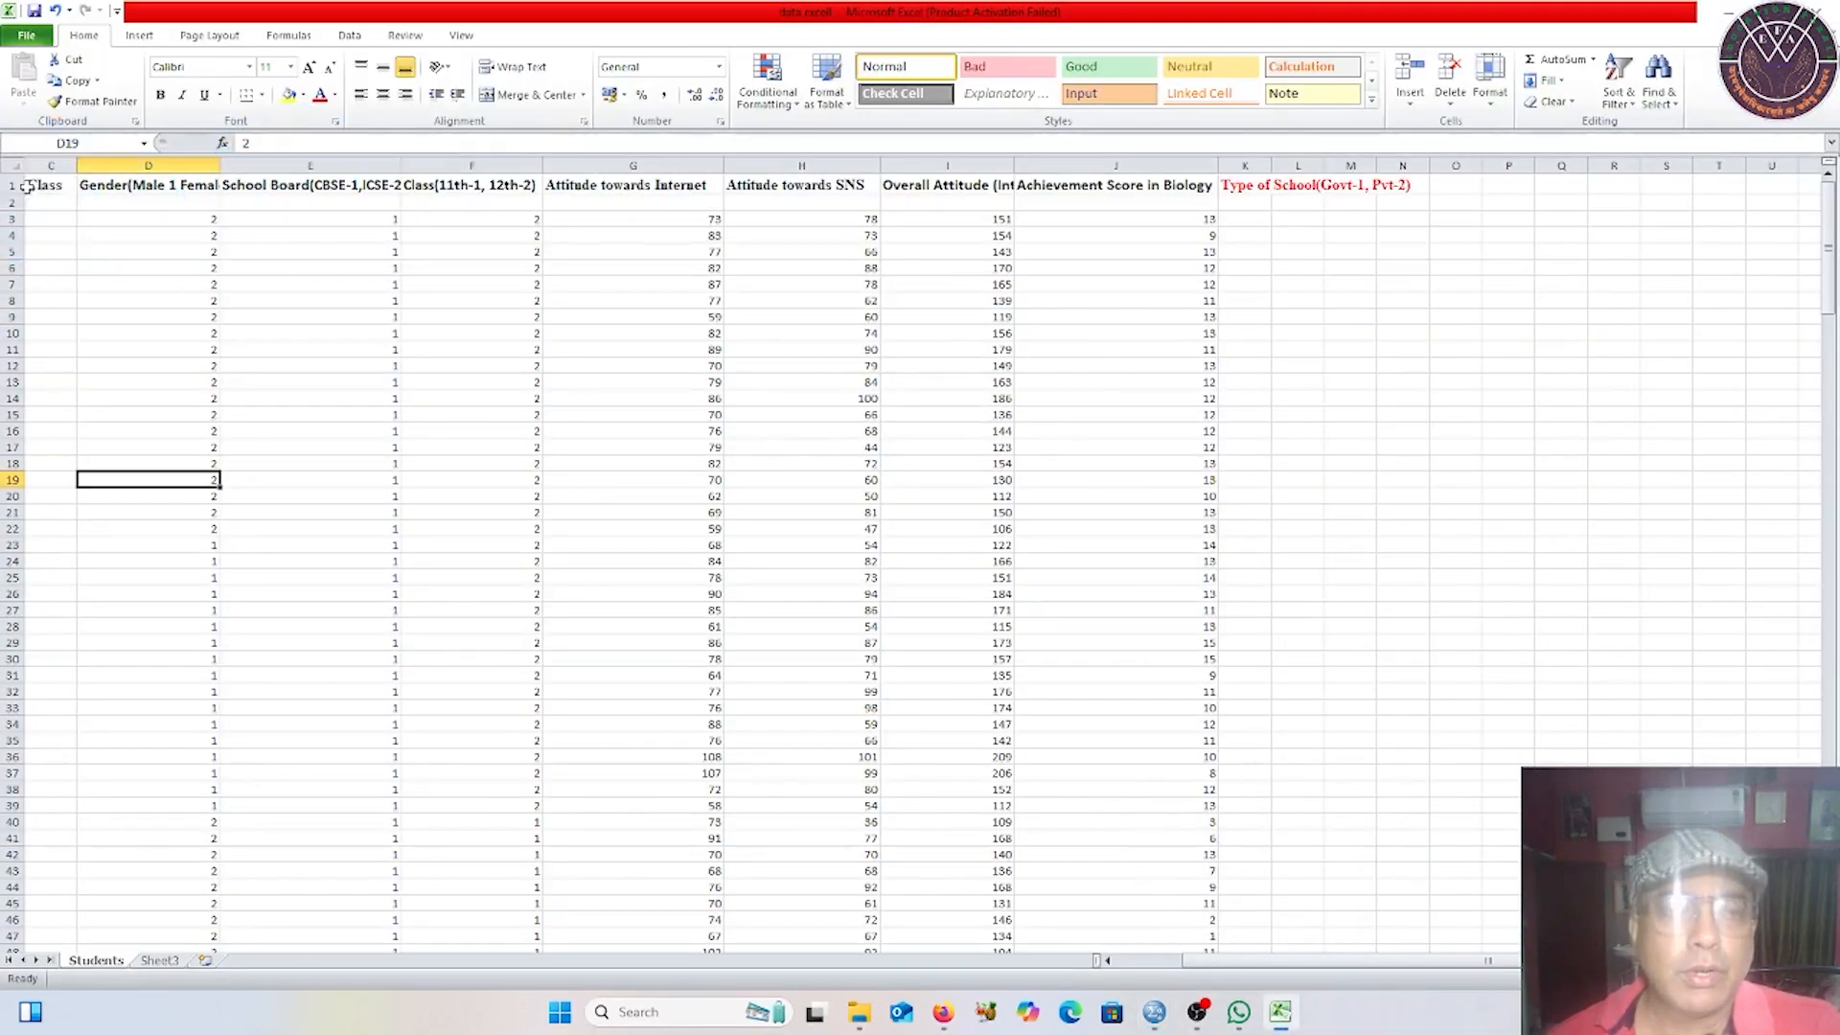
key(ctrl+alt+m)
click(382, 182)
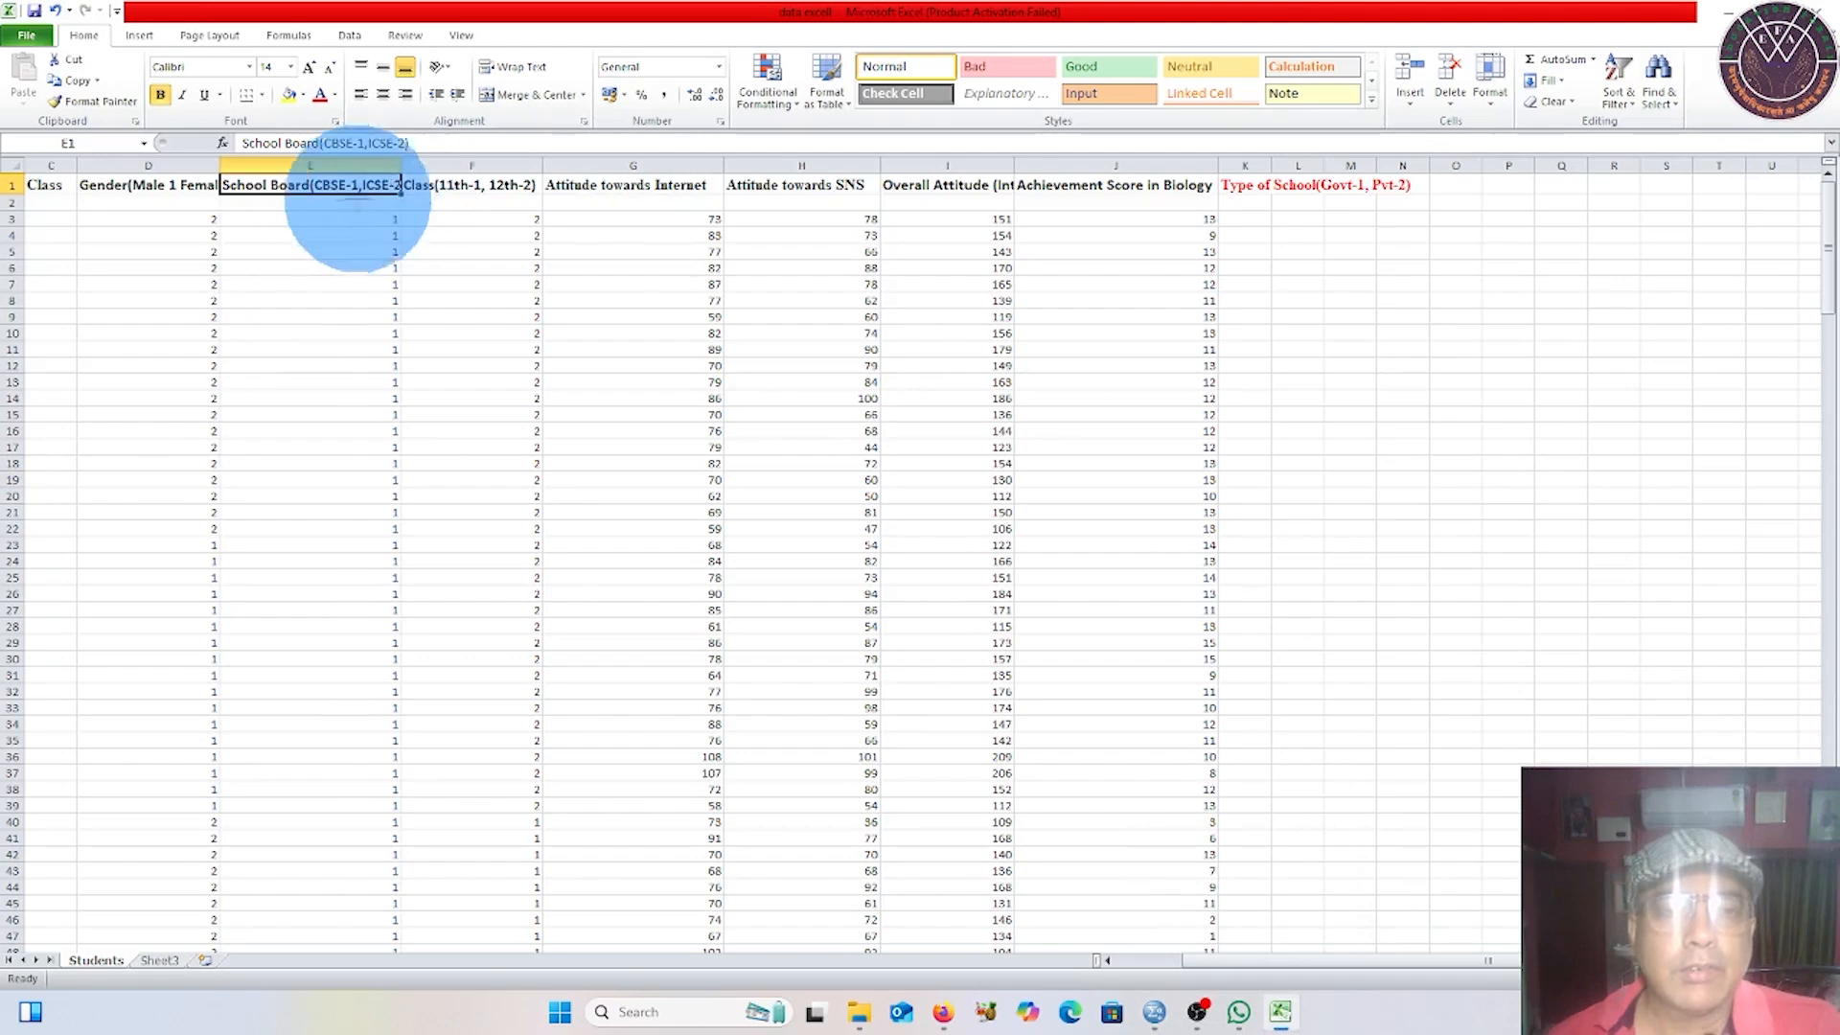
key(ctrl+alt+m)
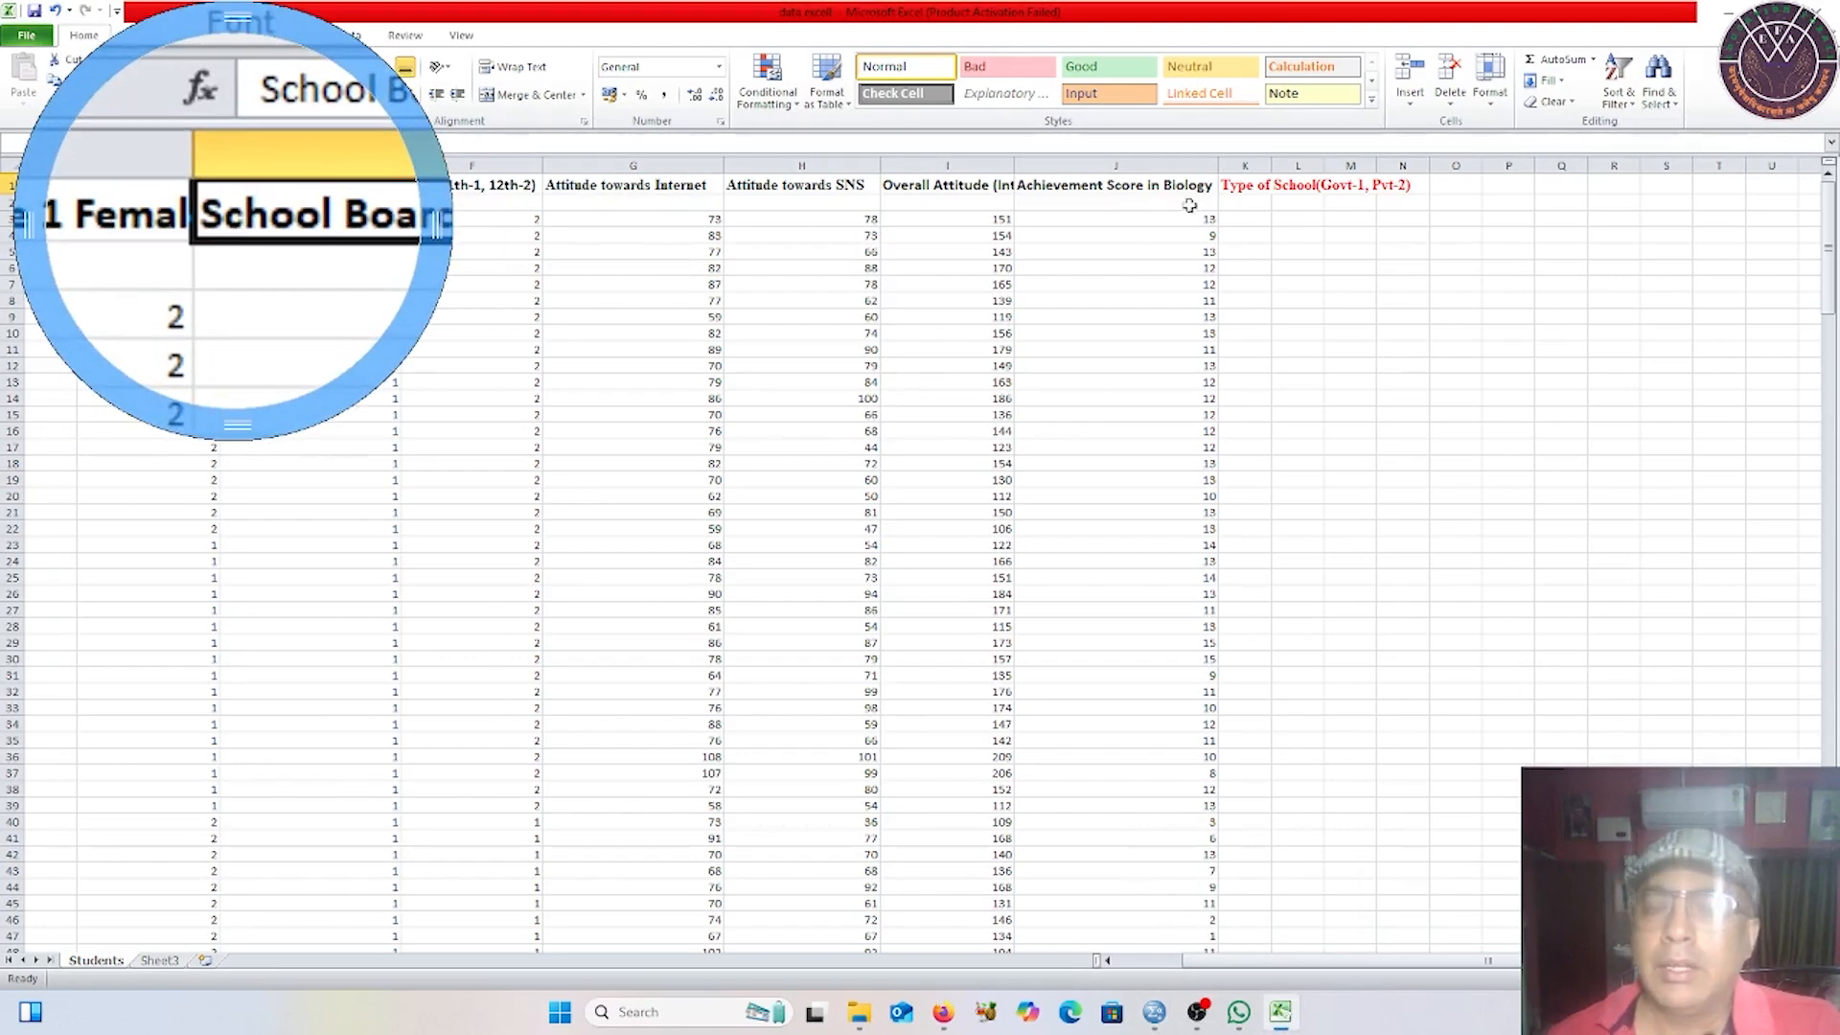
mouse_move(1128, 1003)
key(ctrl+alt+m)
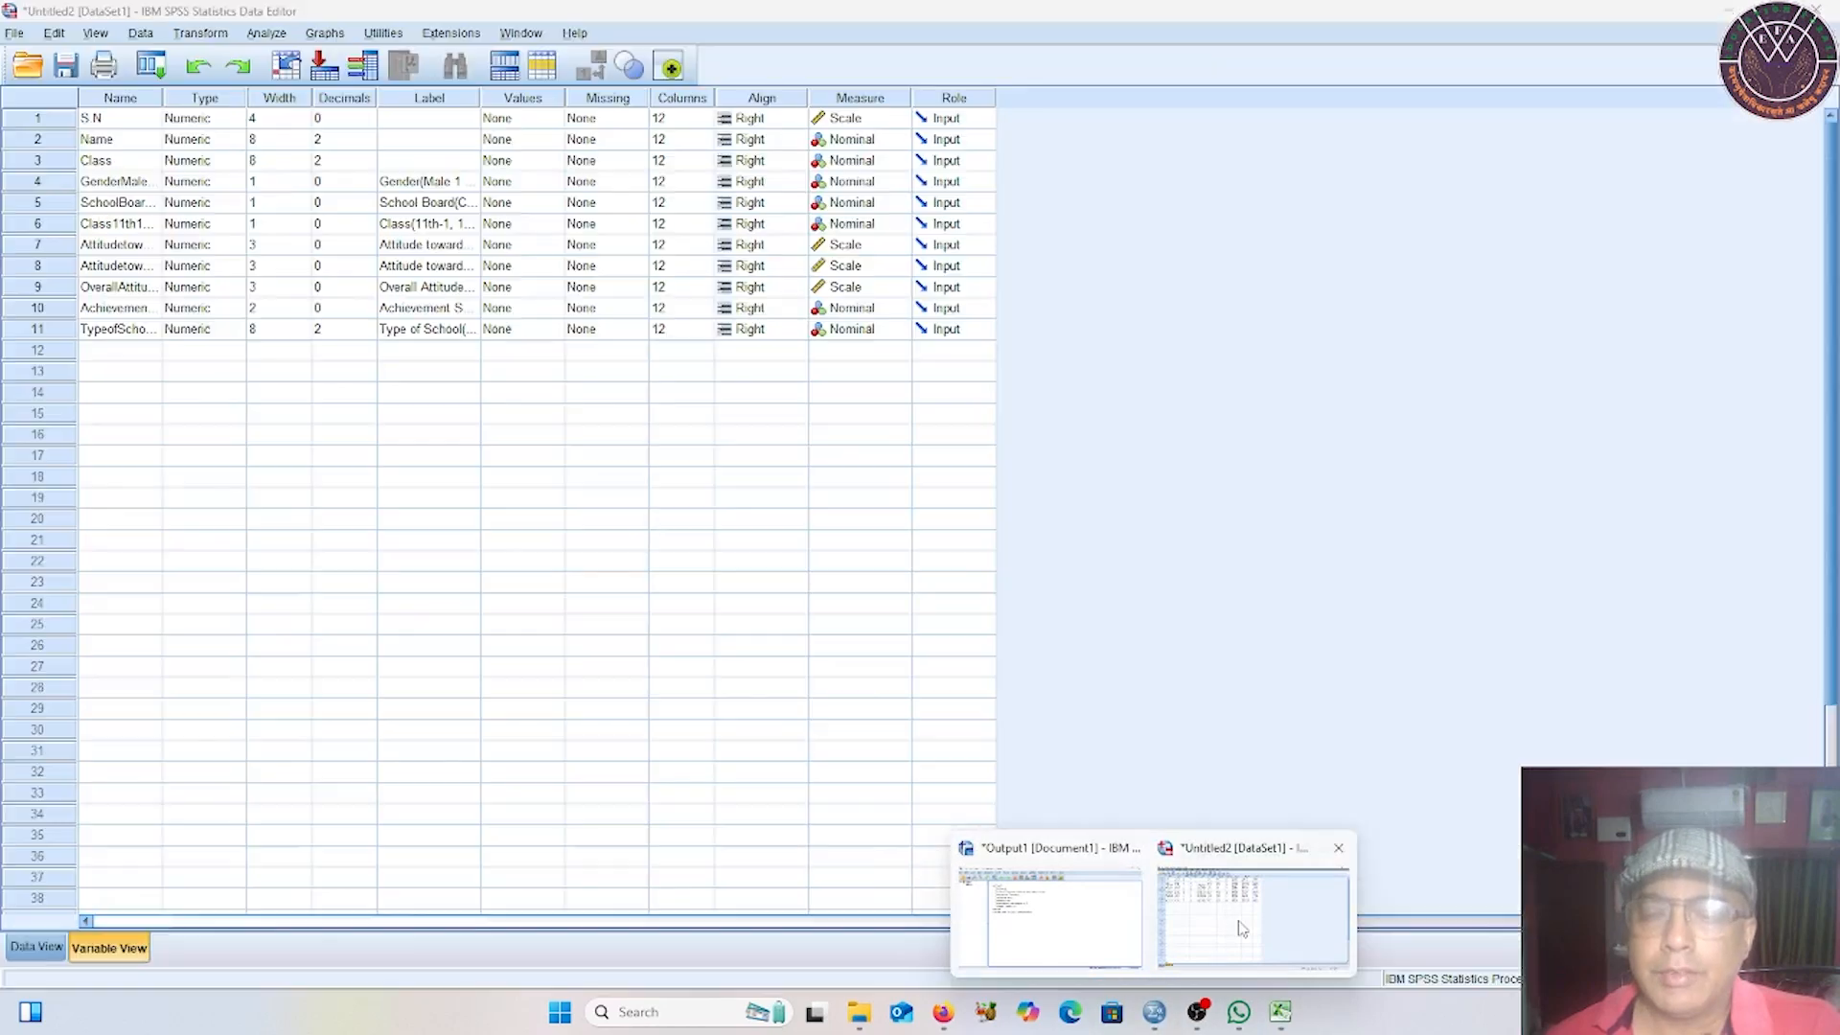
click(1216, 883)
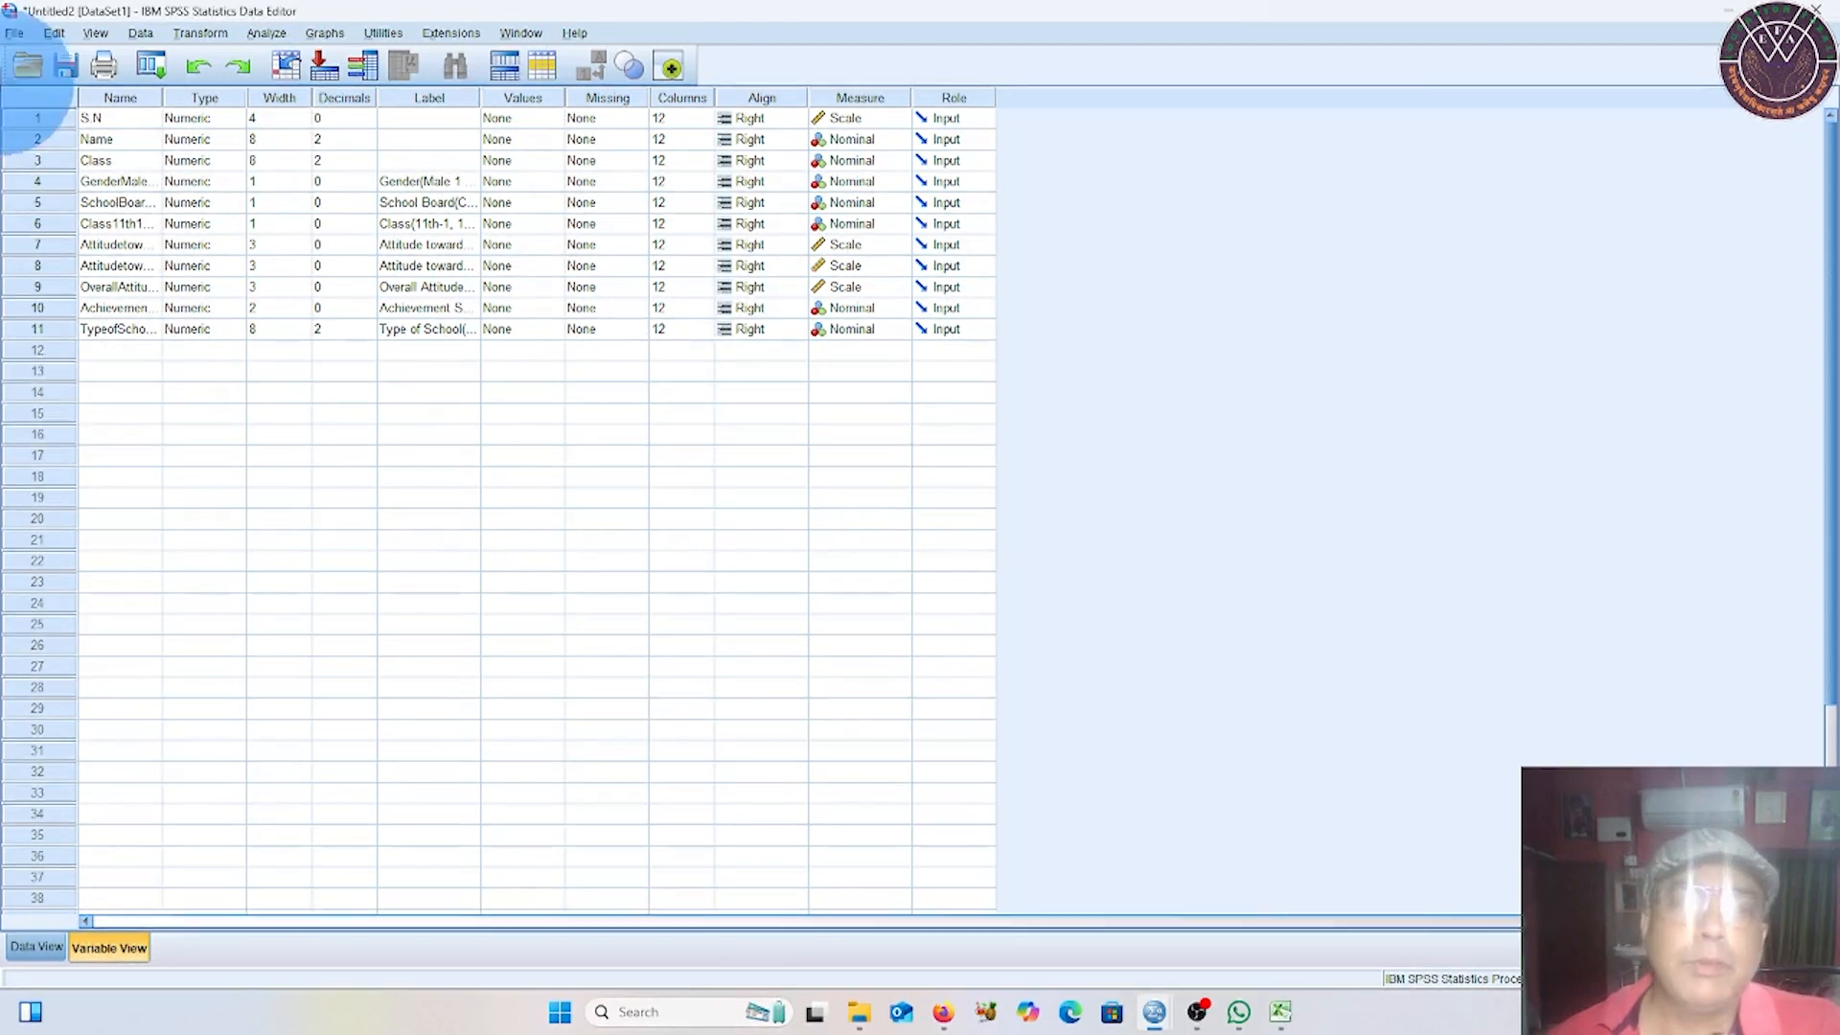
Delete the S.N and Name variables from the dataset.
click(30, 118)
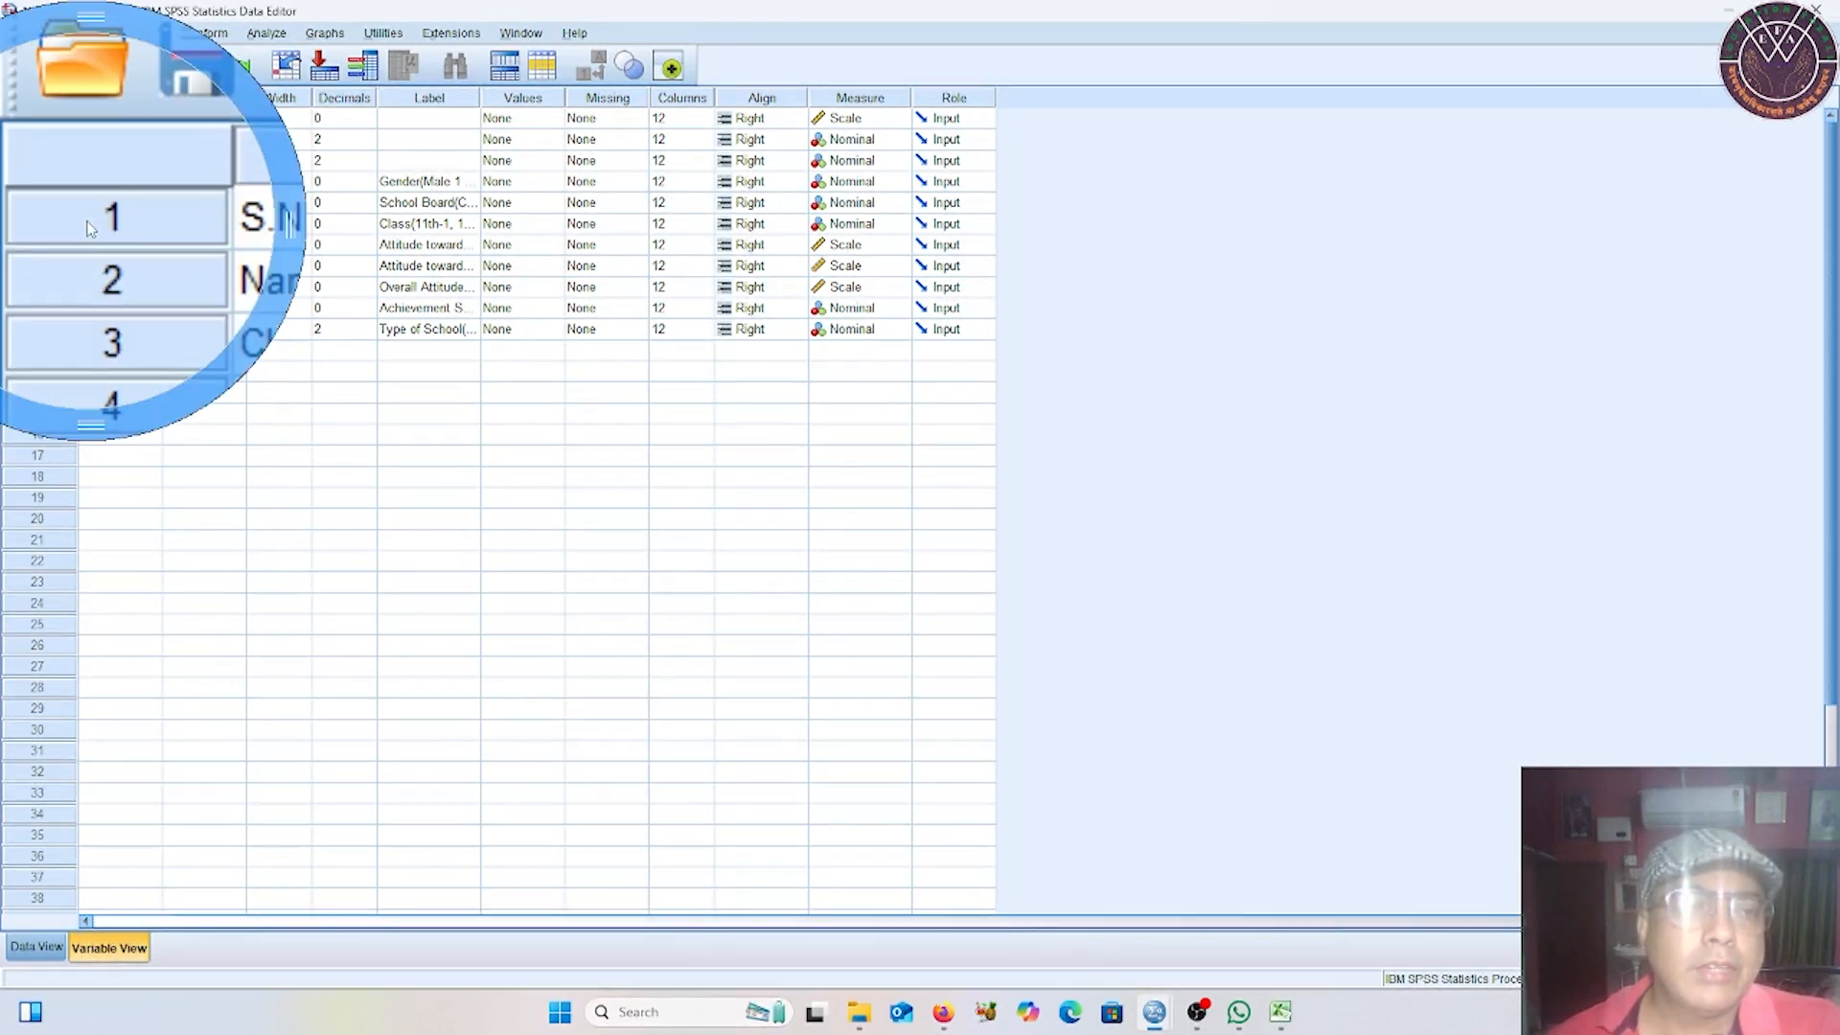
right_click(31, 119)
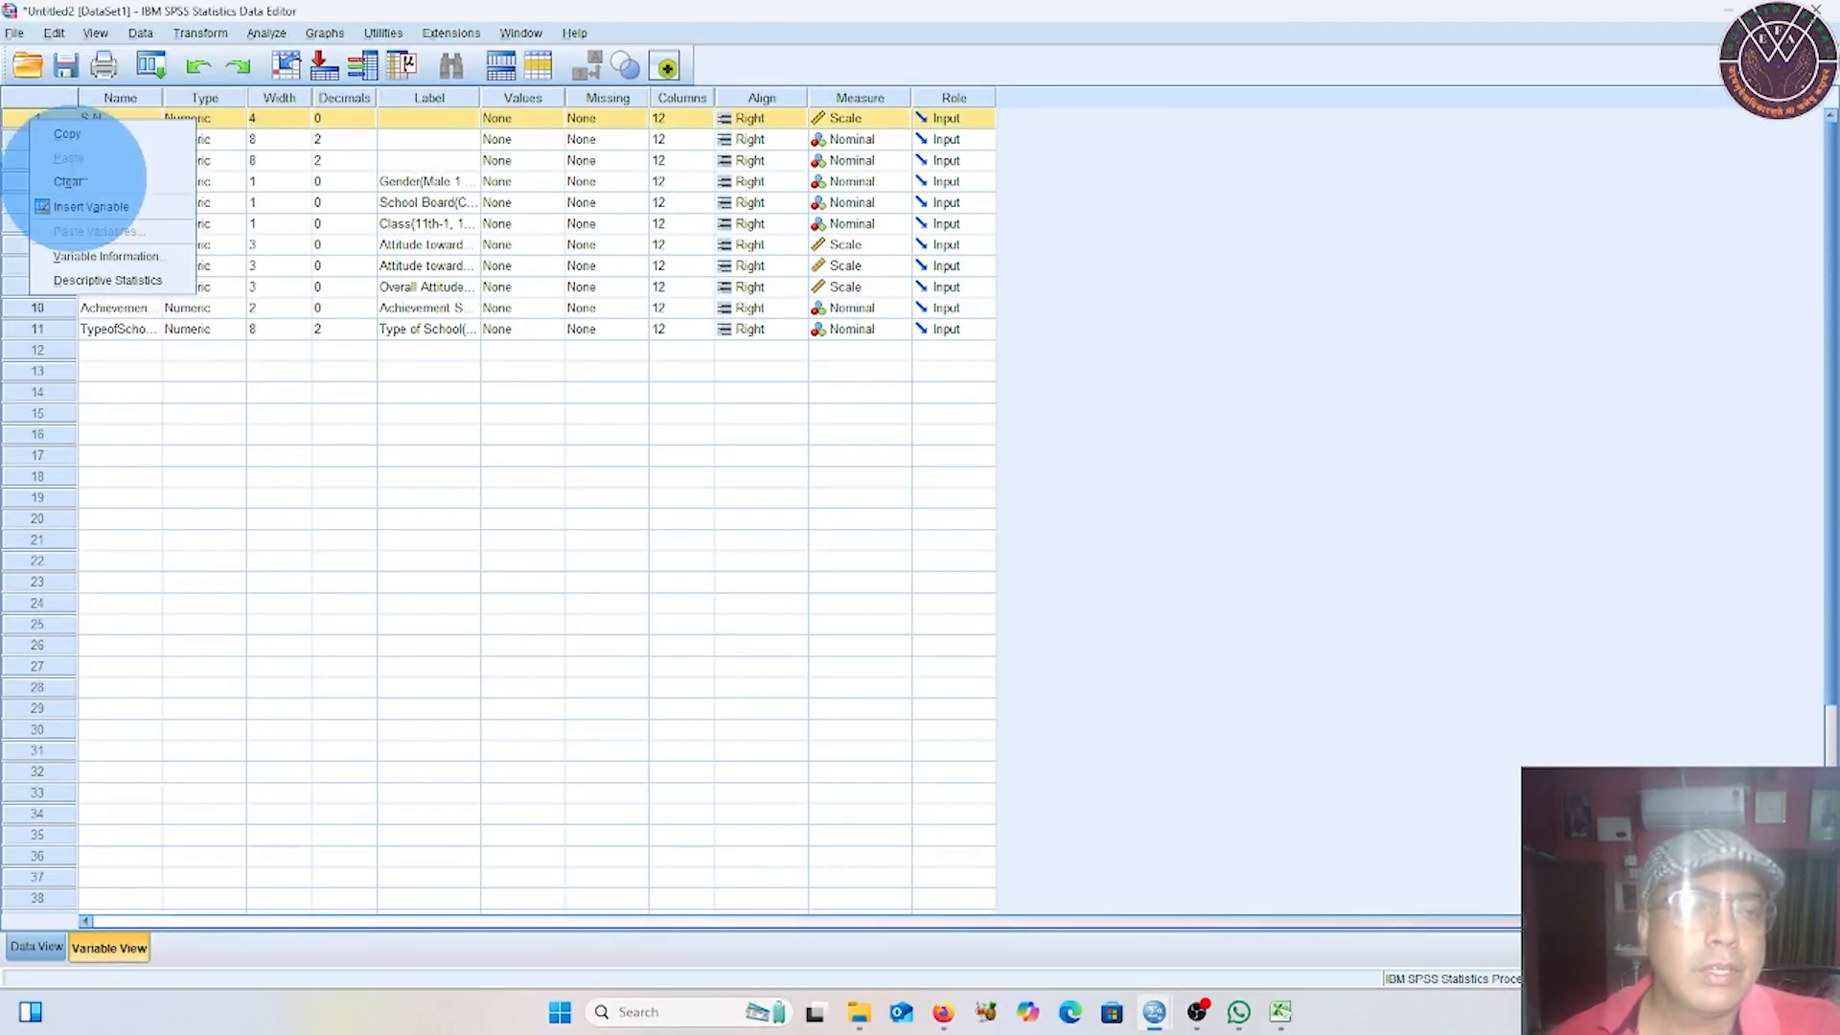
click(75, 182)
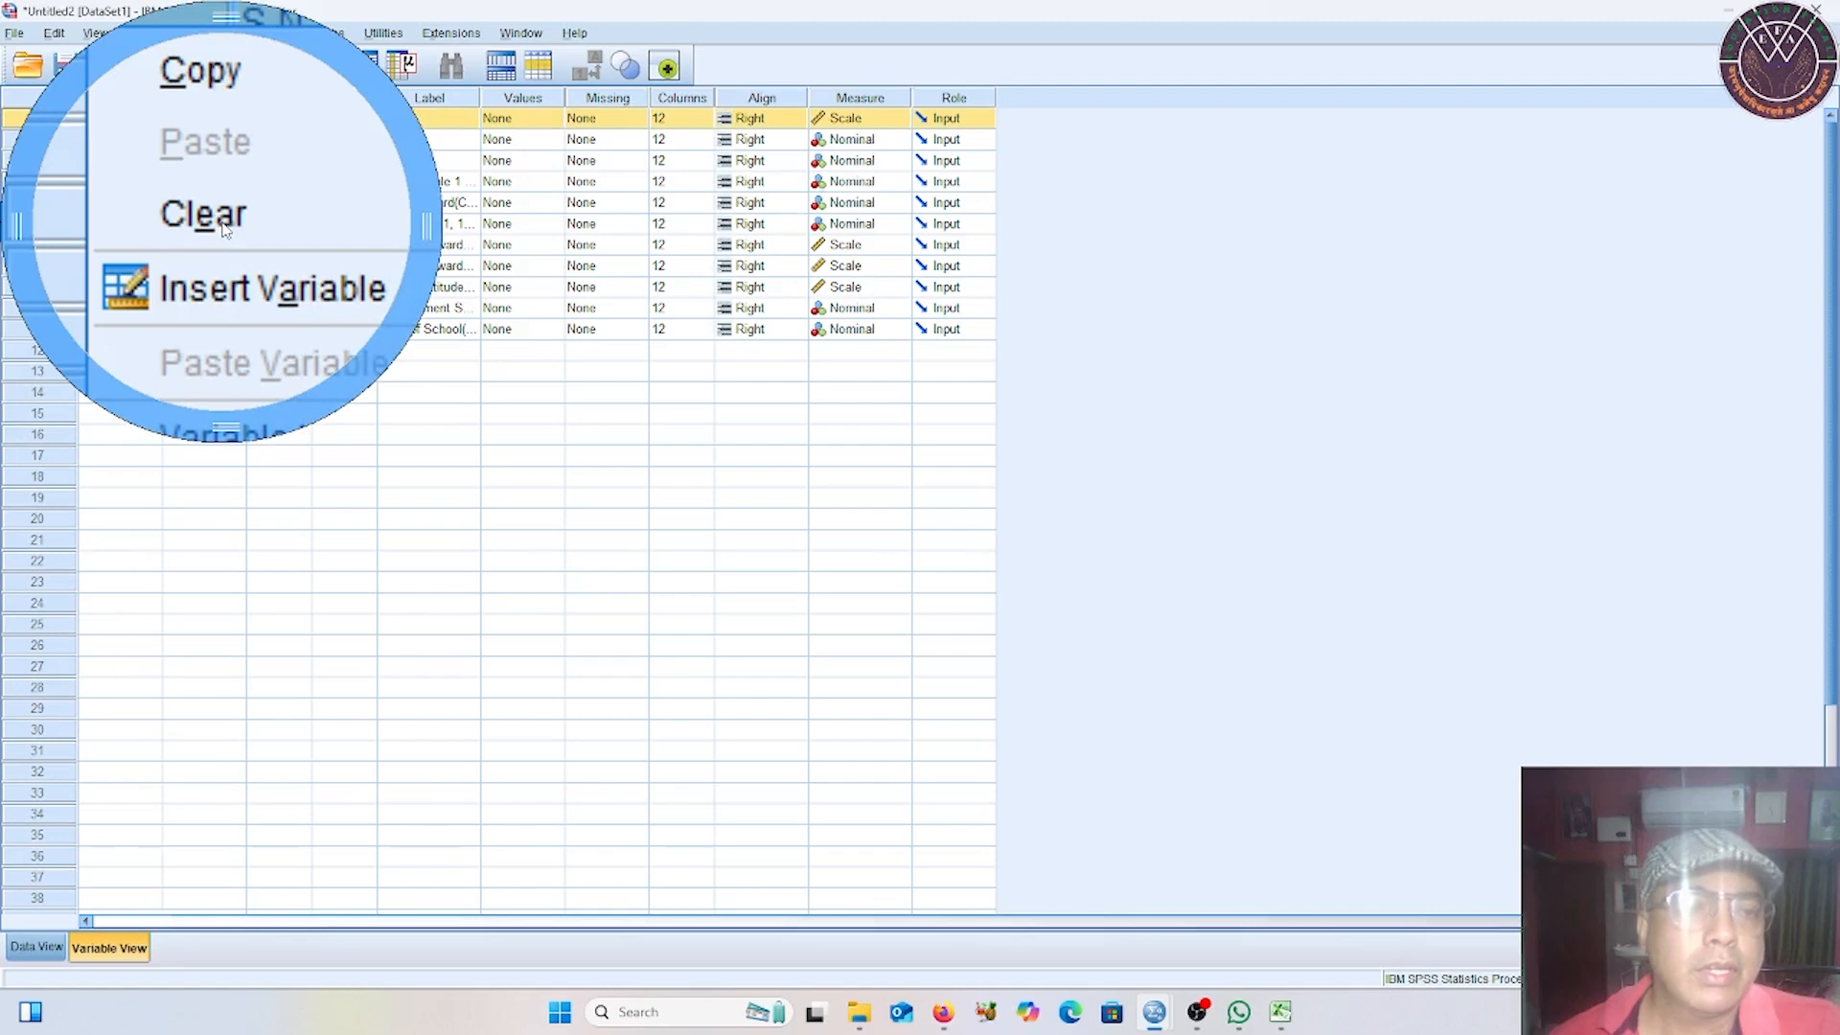
click(72, 174)
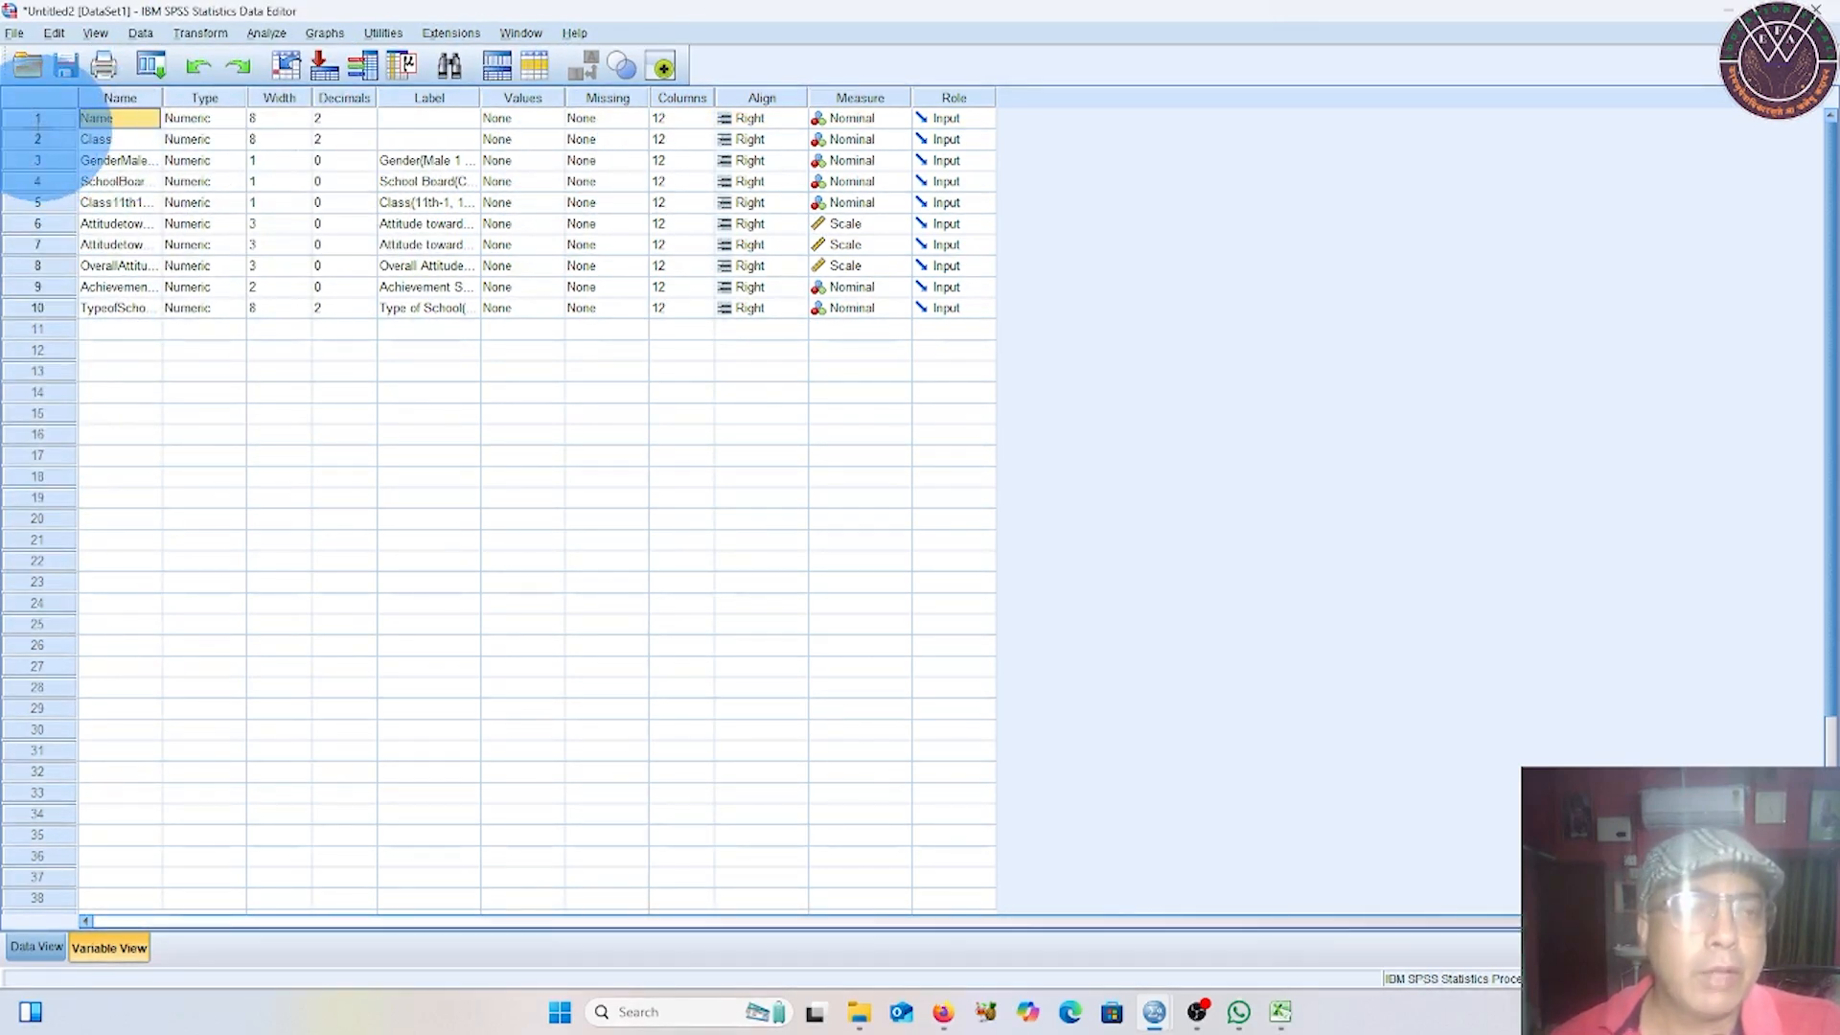
right_click(38, 117)
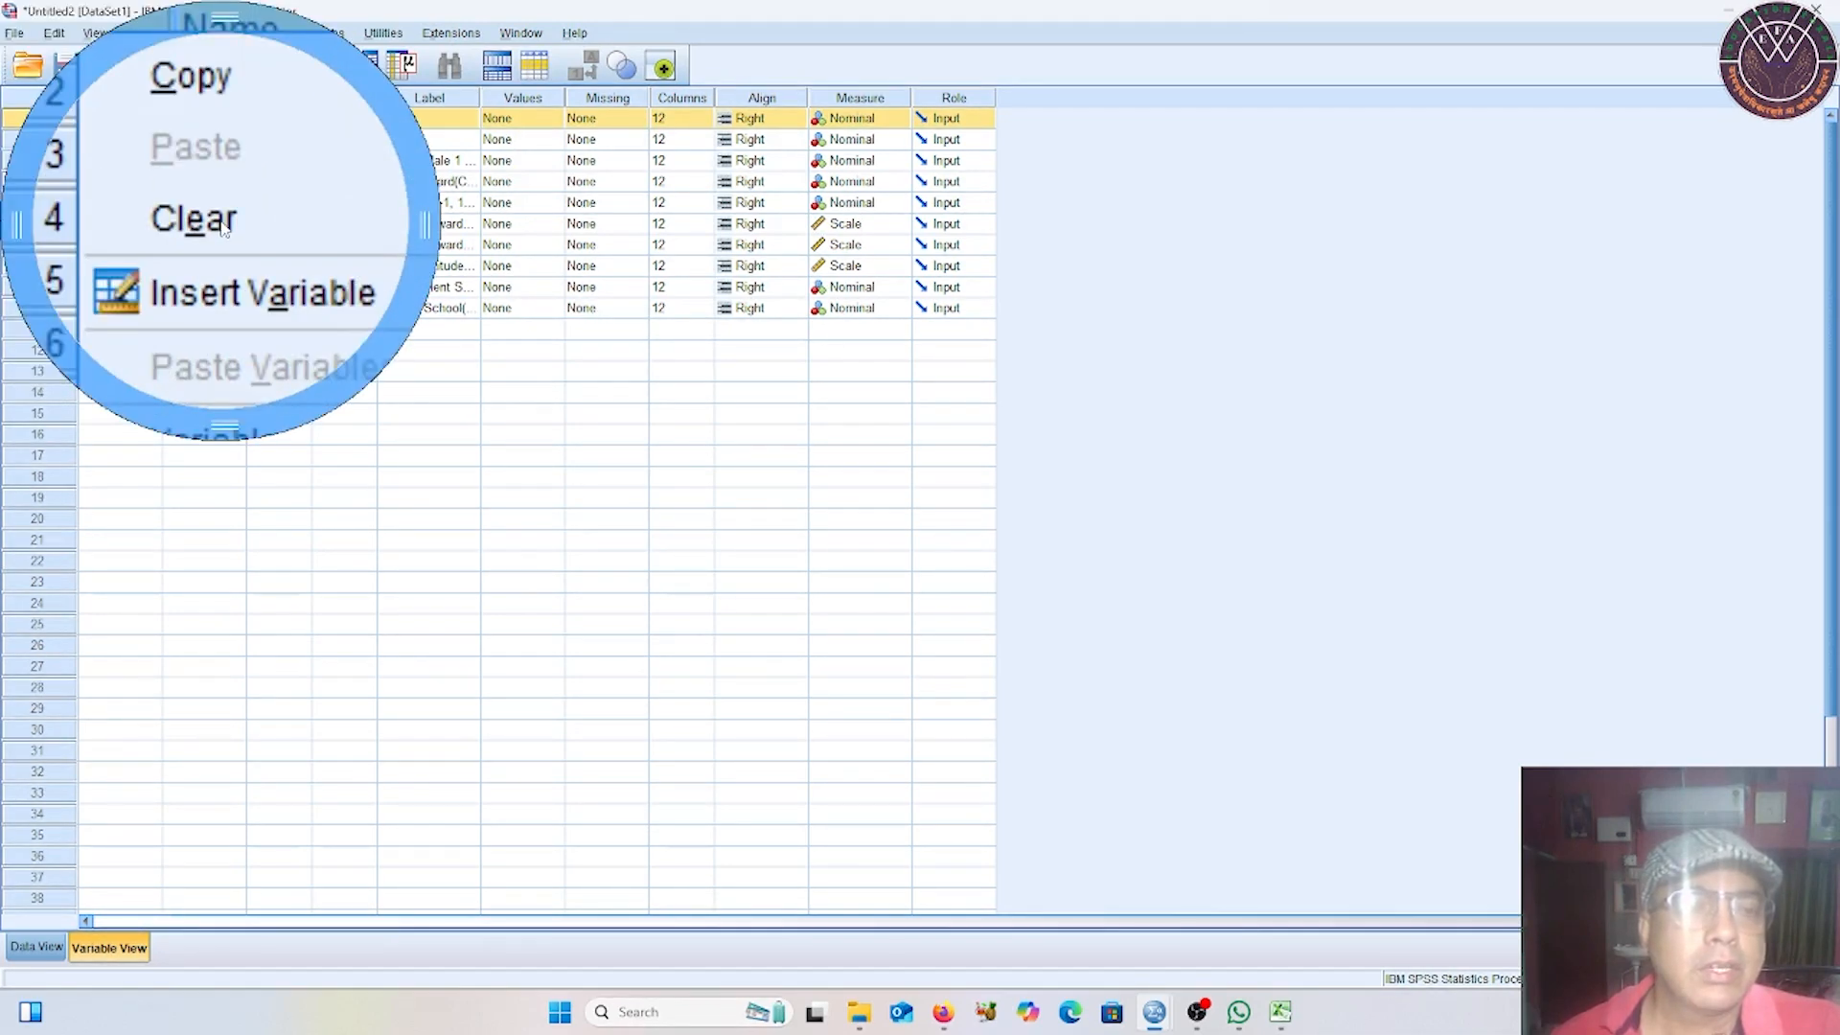
click(94, 184)
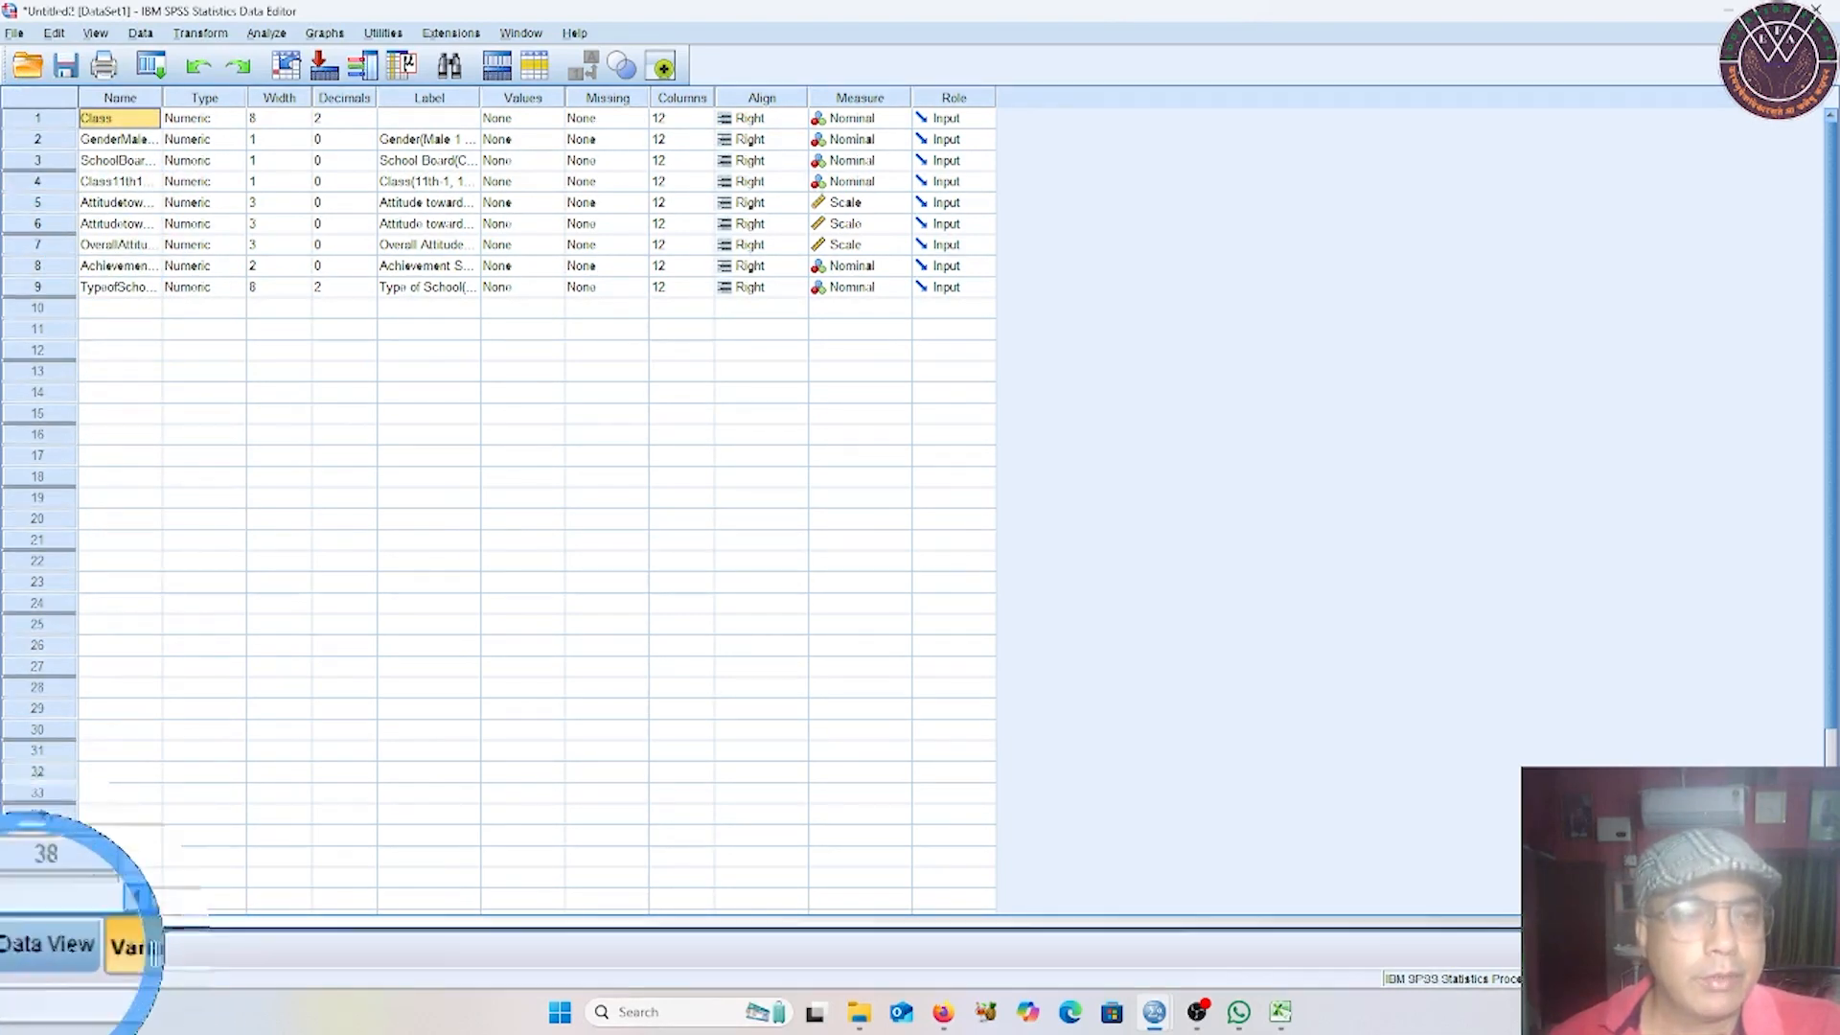
Show the data cases and delete the empty first case.
click(33, 948)
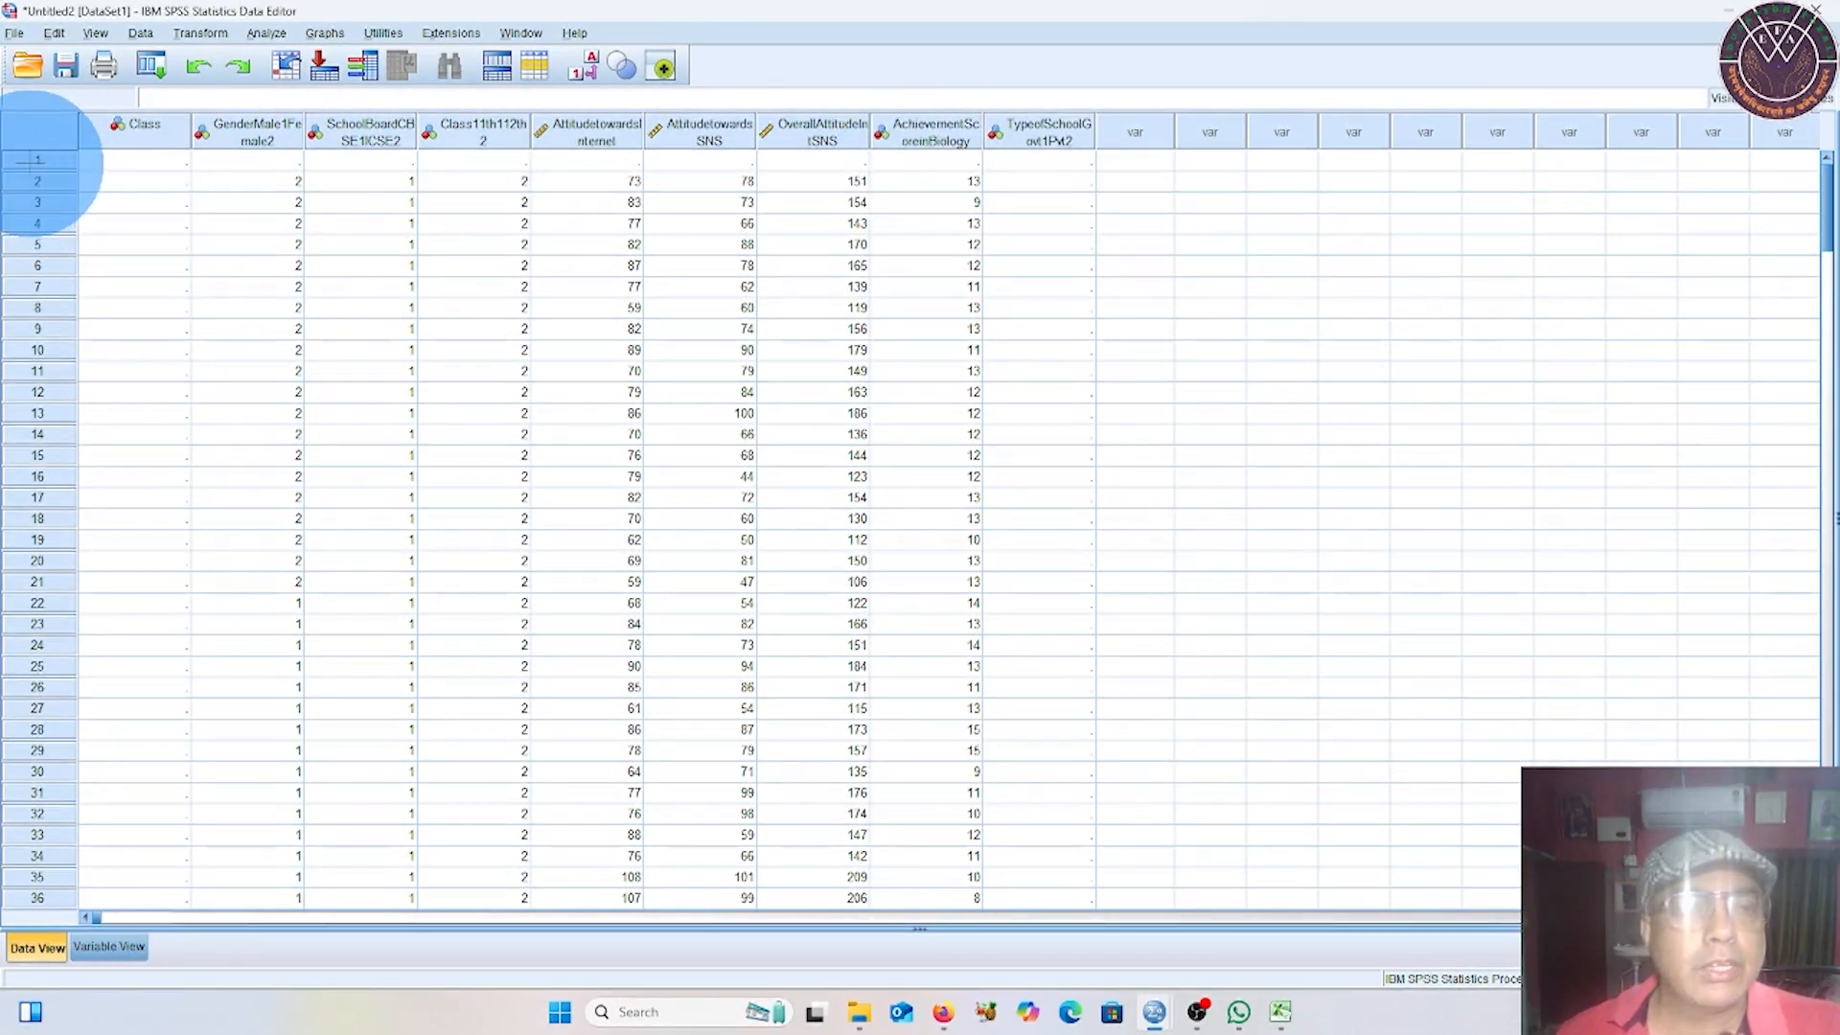
click(30, 163)
right_click(32, 165)
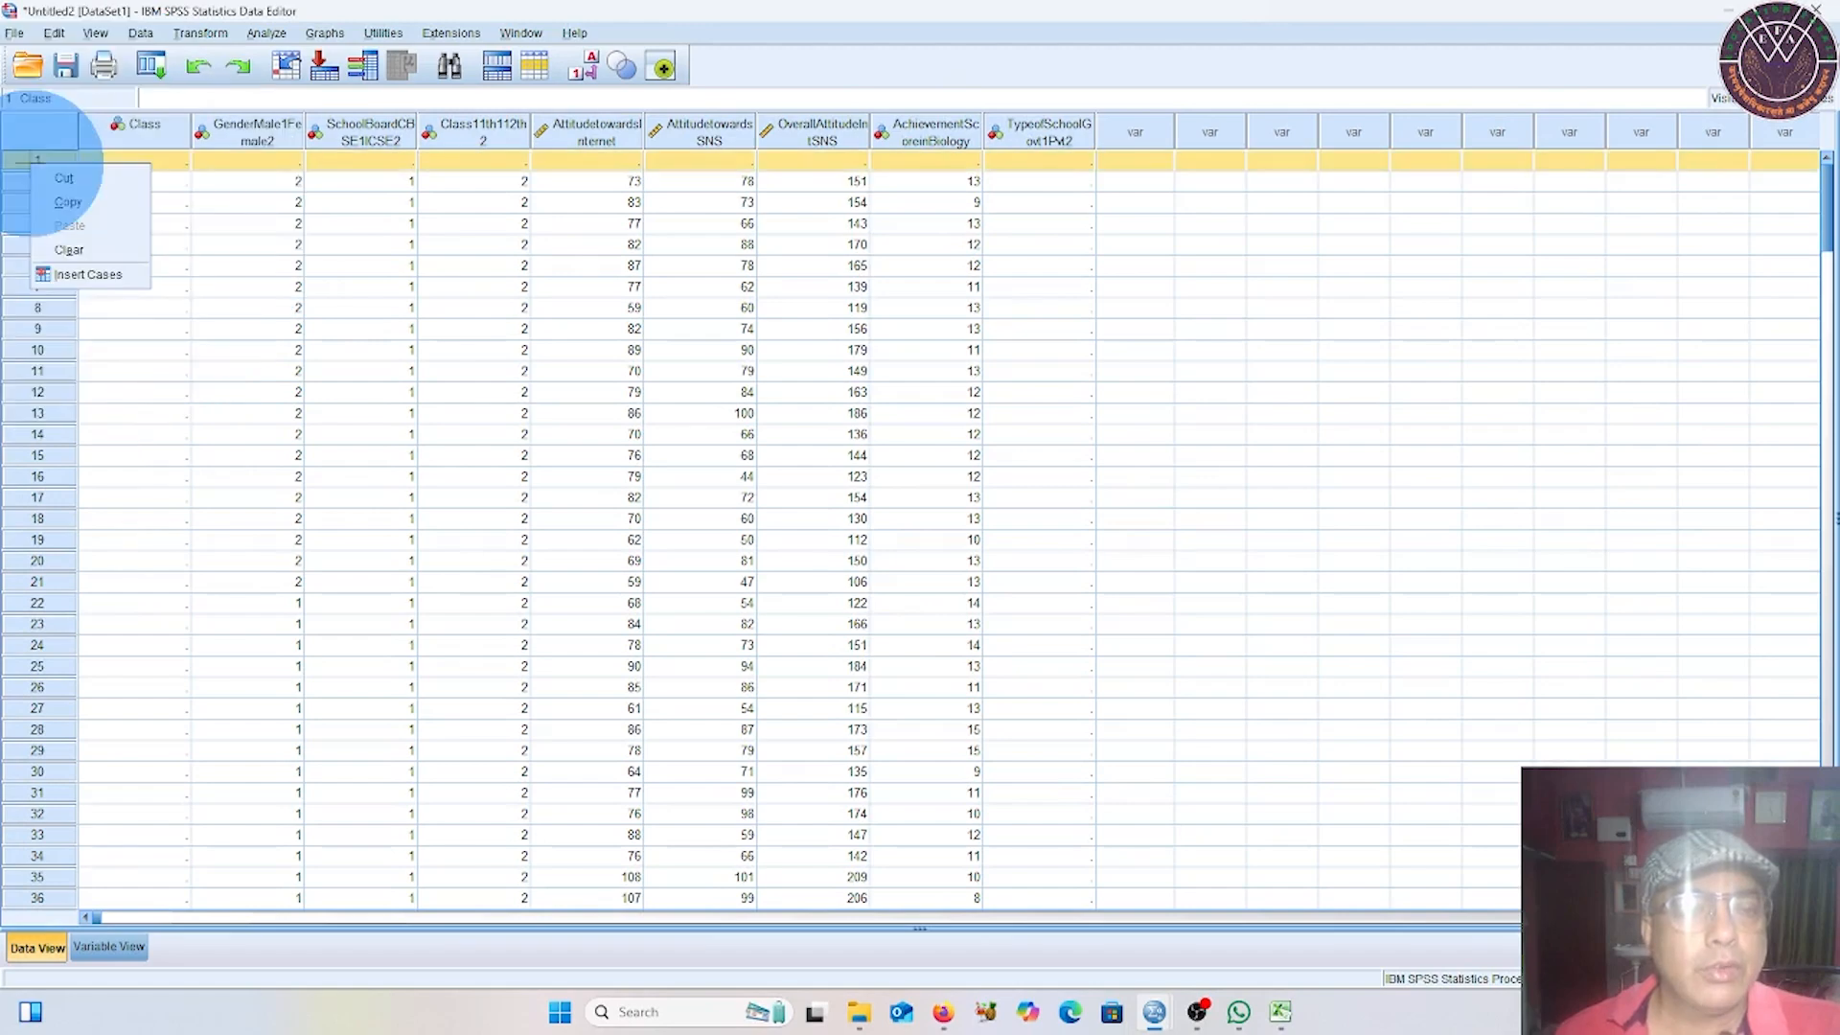
click(61, 250)
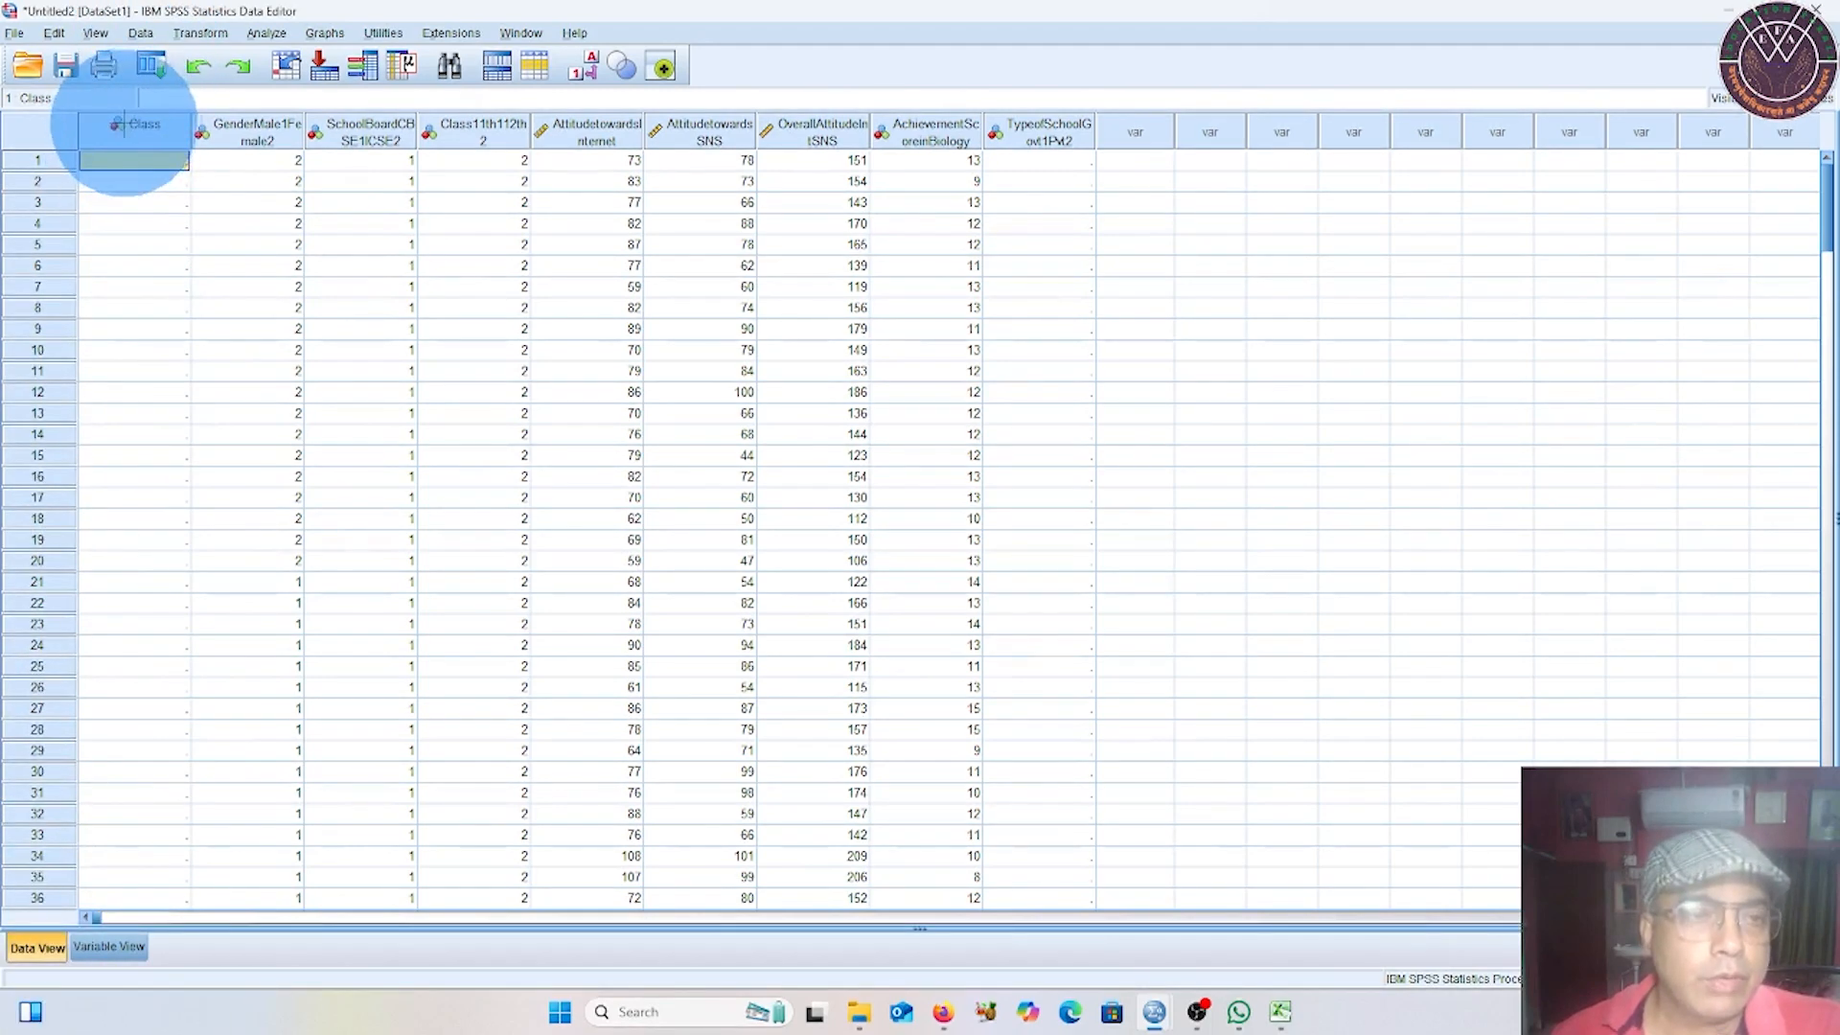
Delete the empty Class and Type of School variables and review the remaining variable definitions and data.
right_click(120, 129)
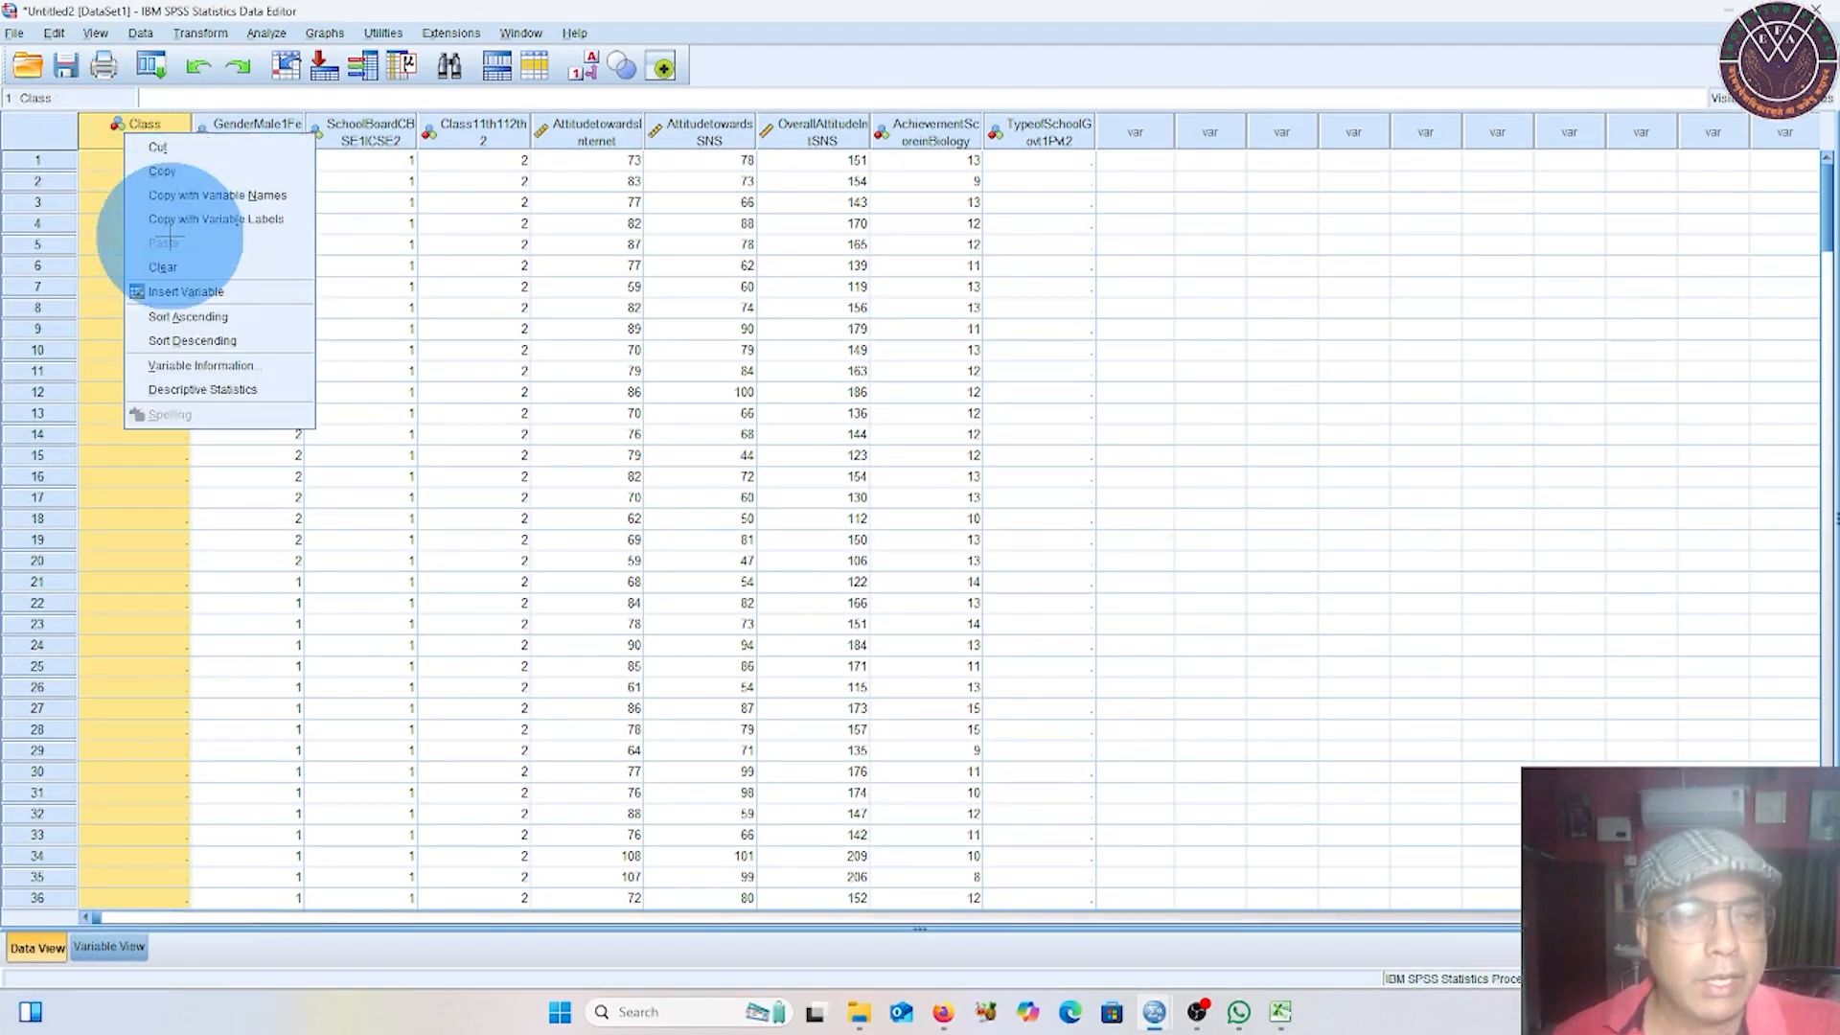
click(219, 272)
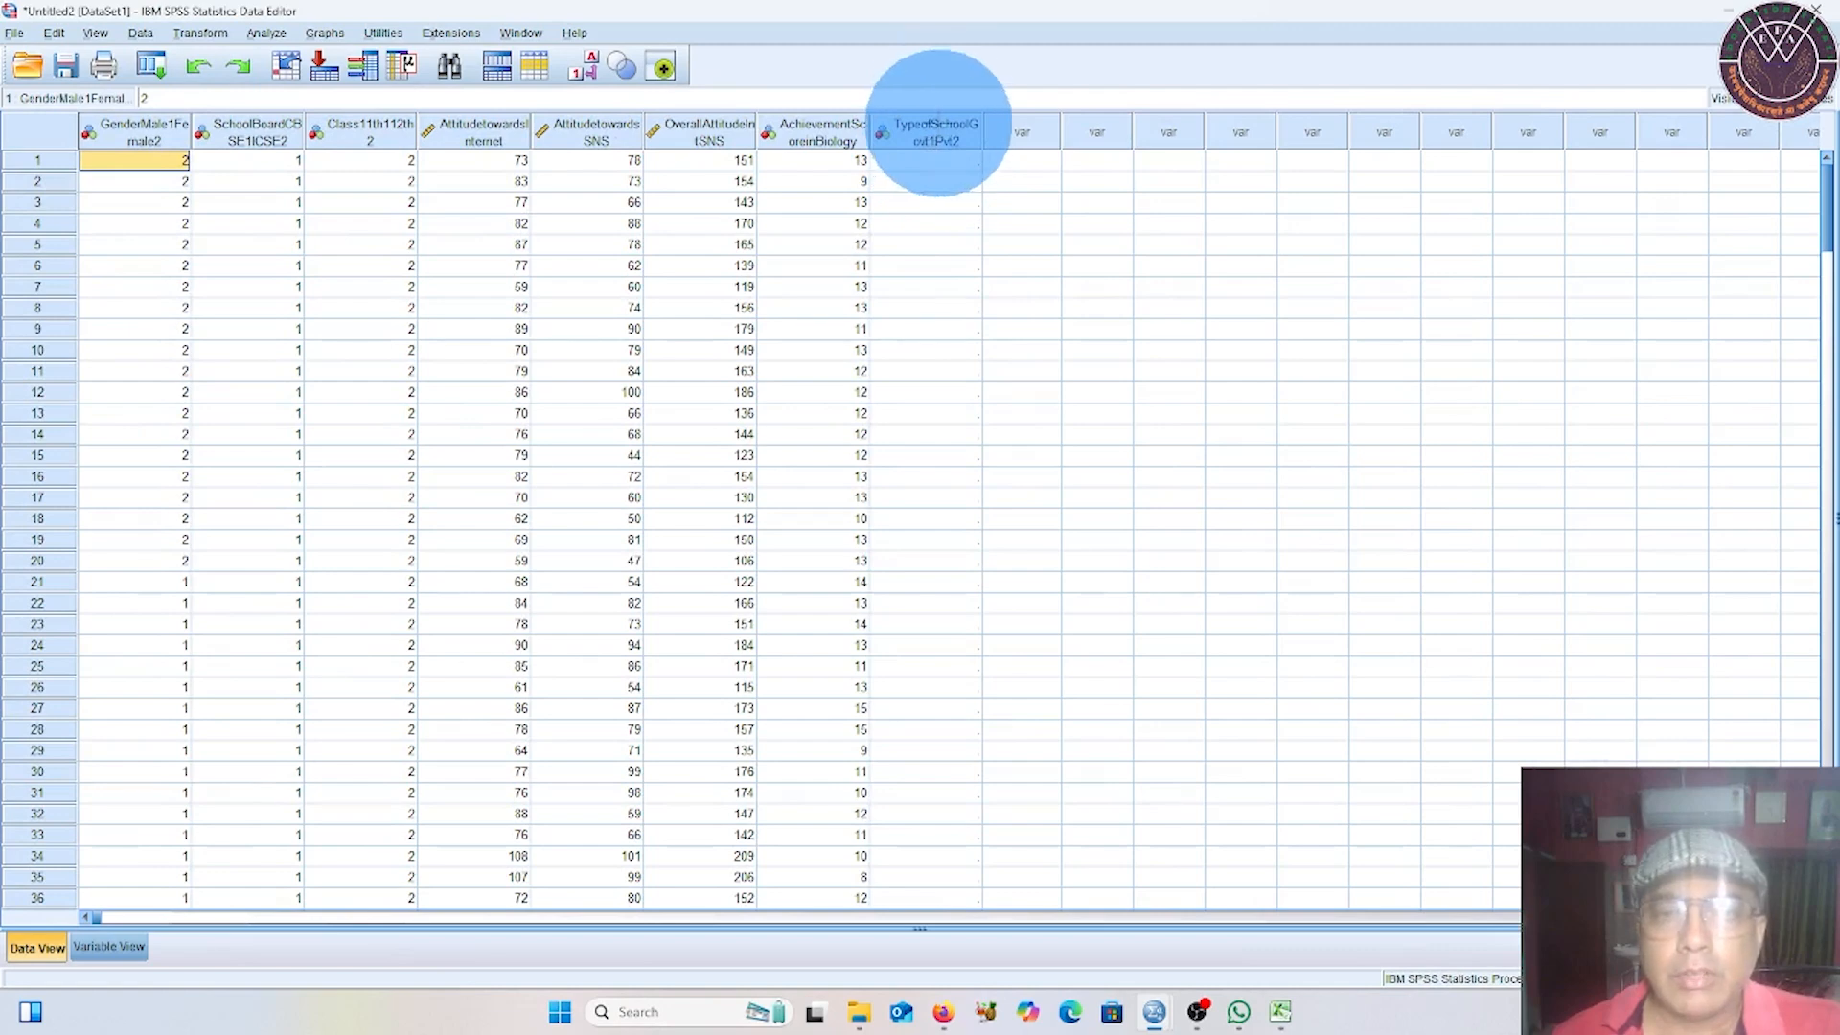
right_click(939, 125)
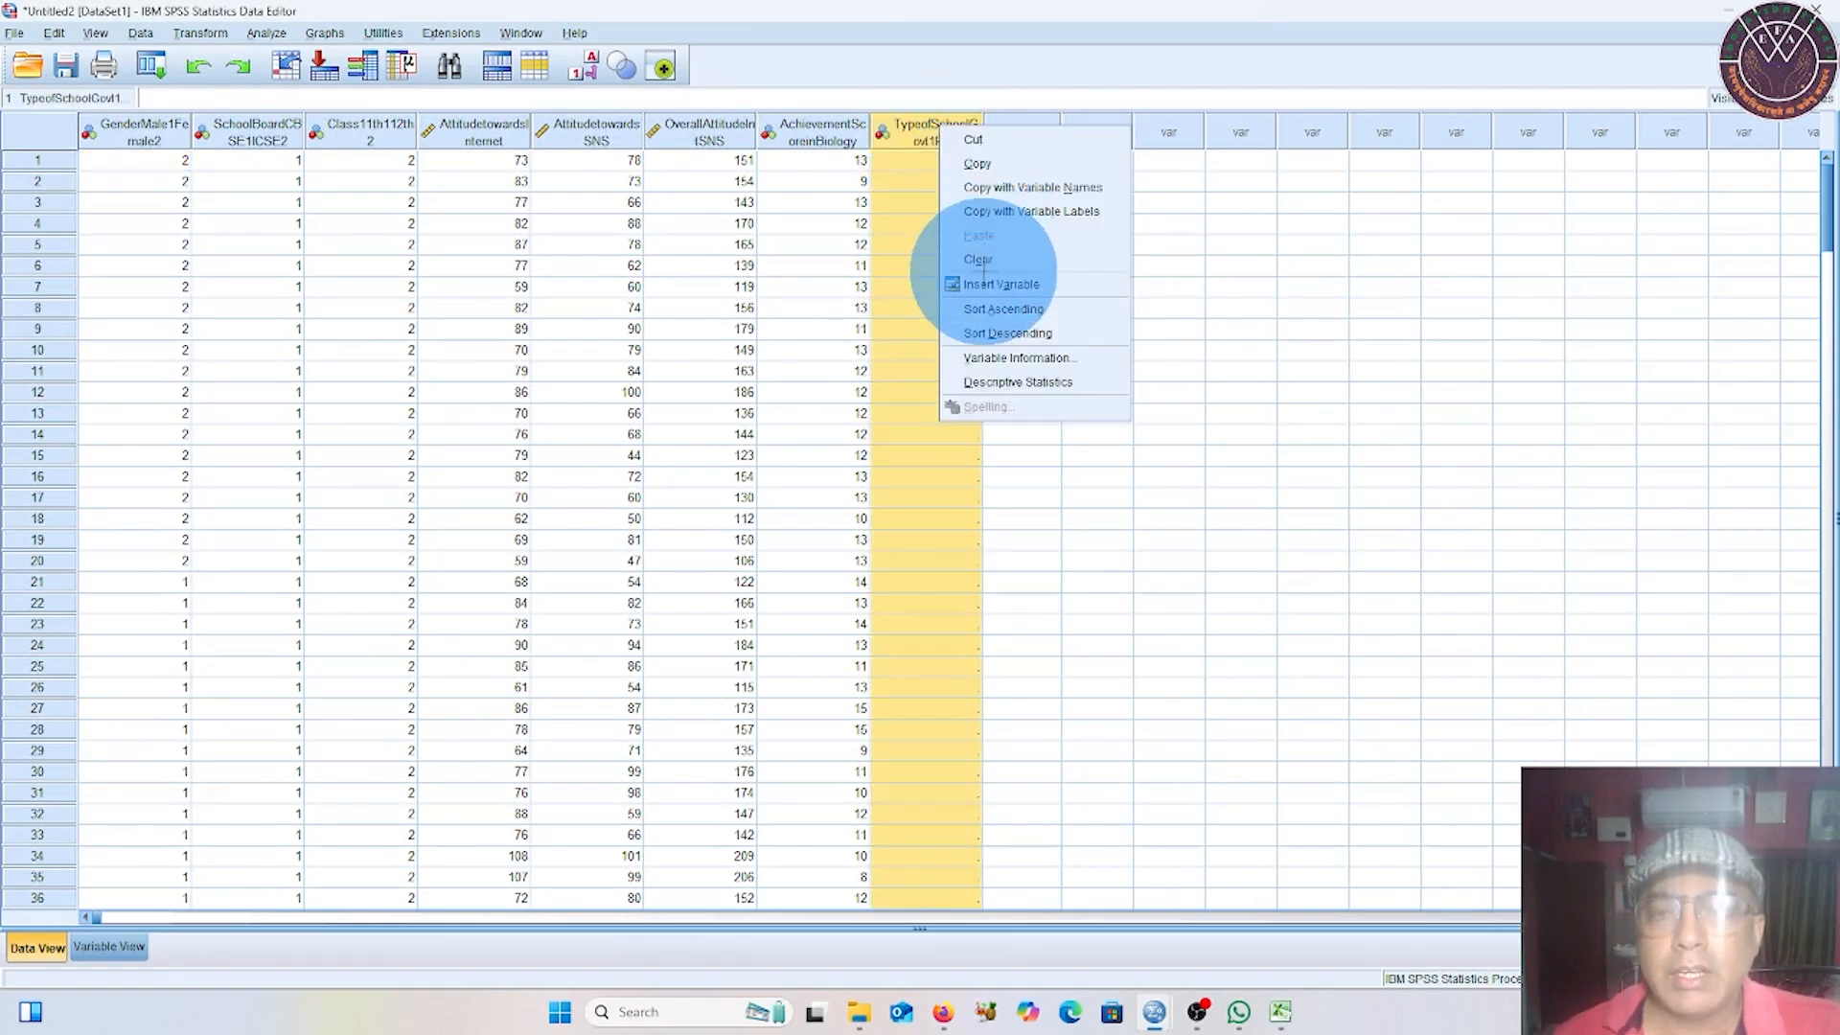
click(985, 256)
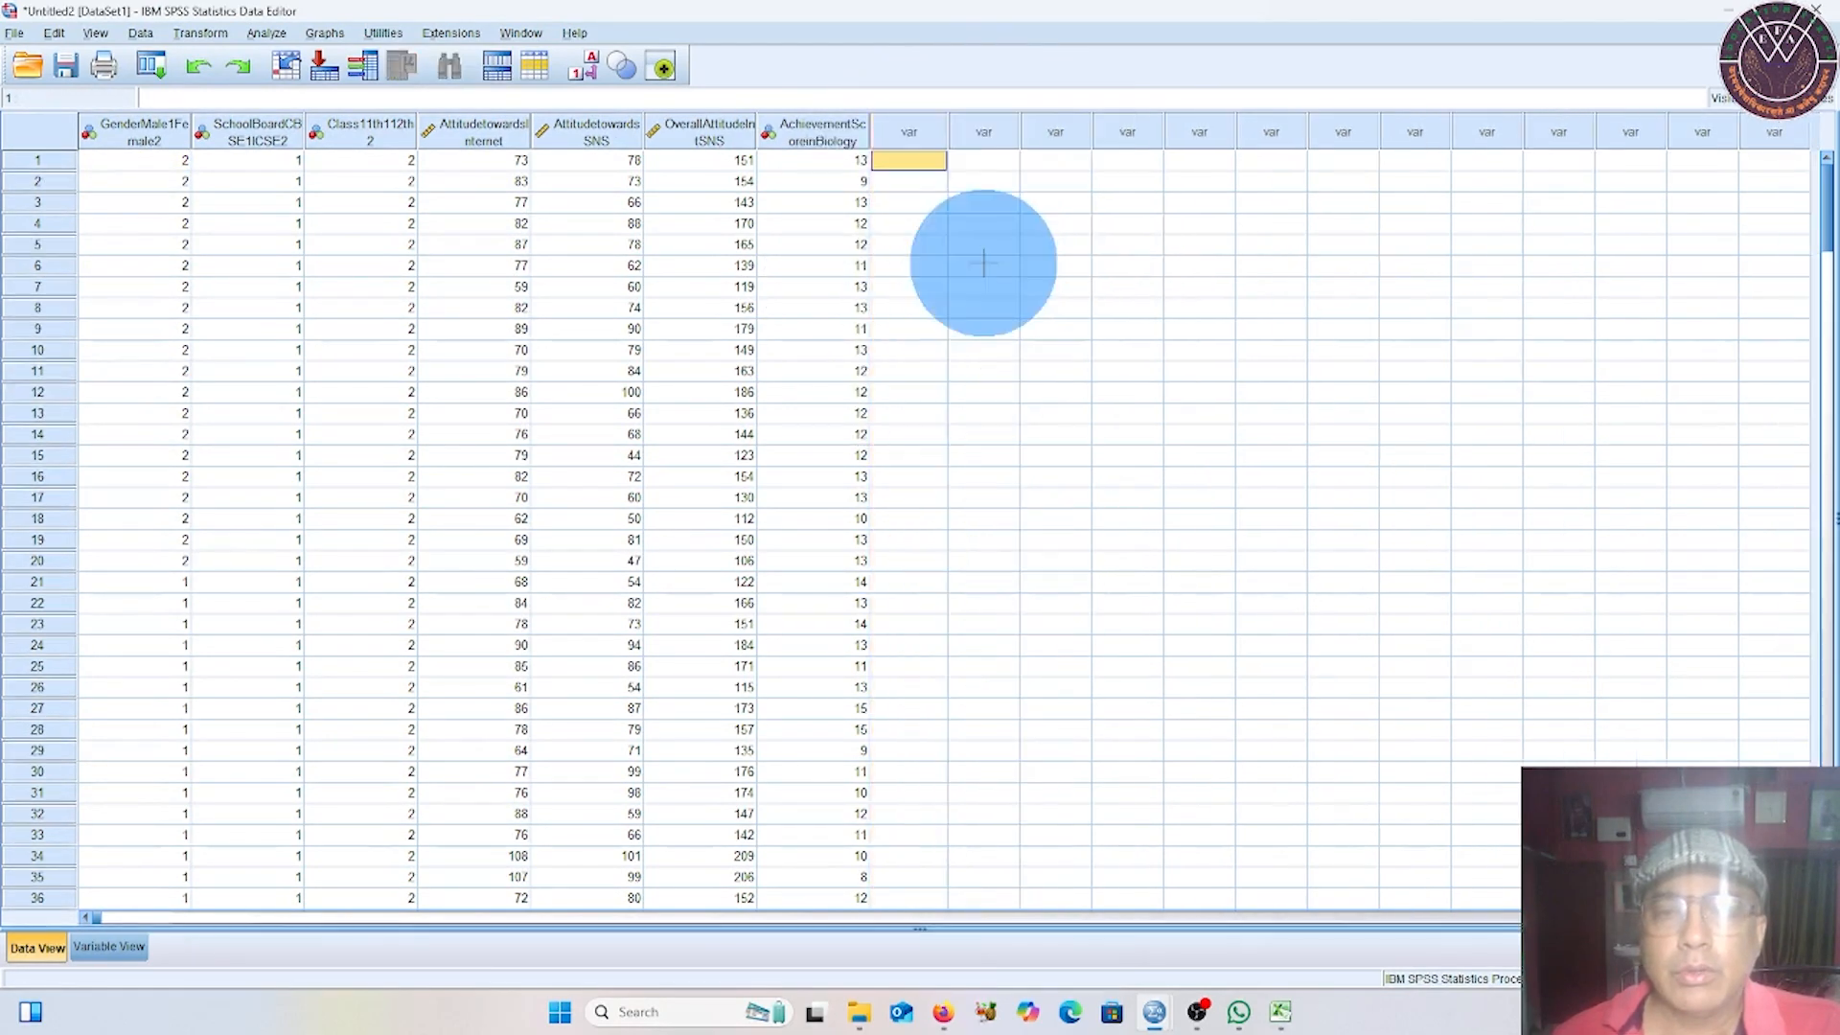
click(109, 948)
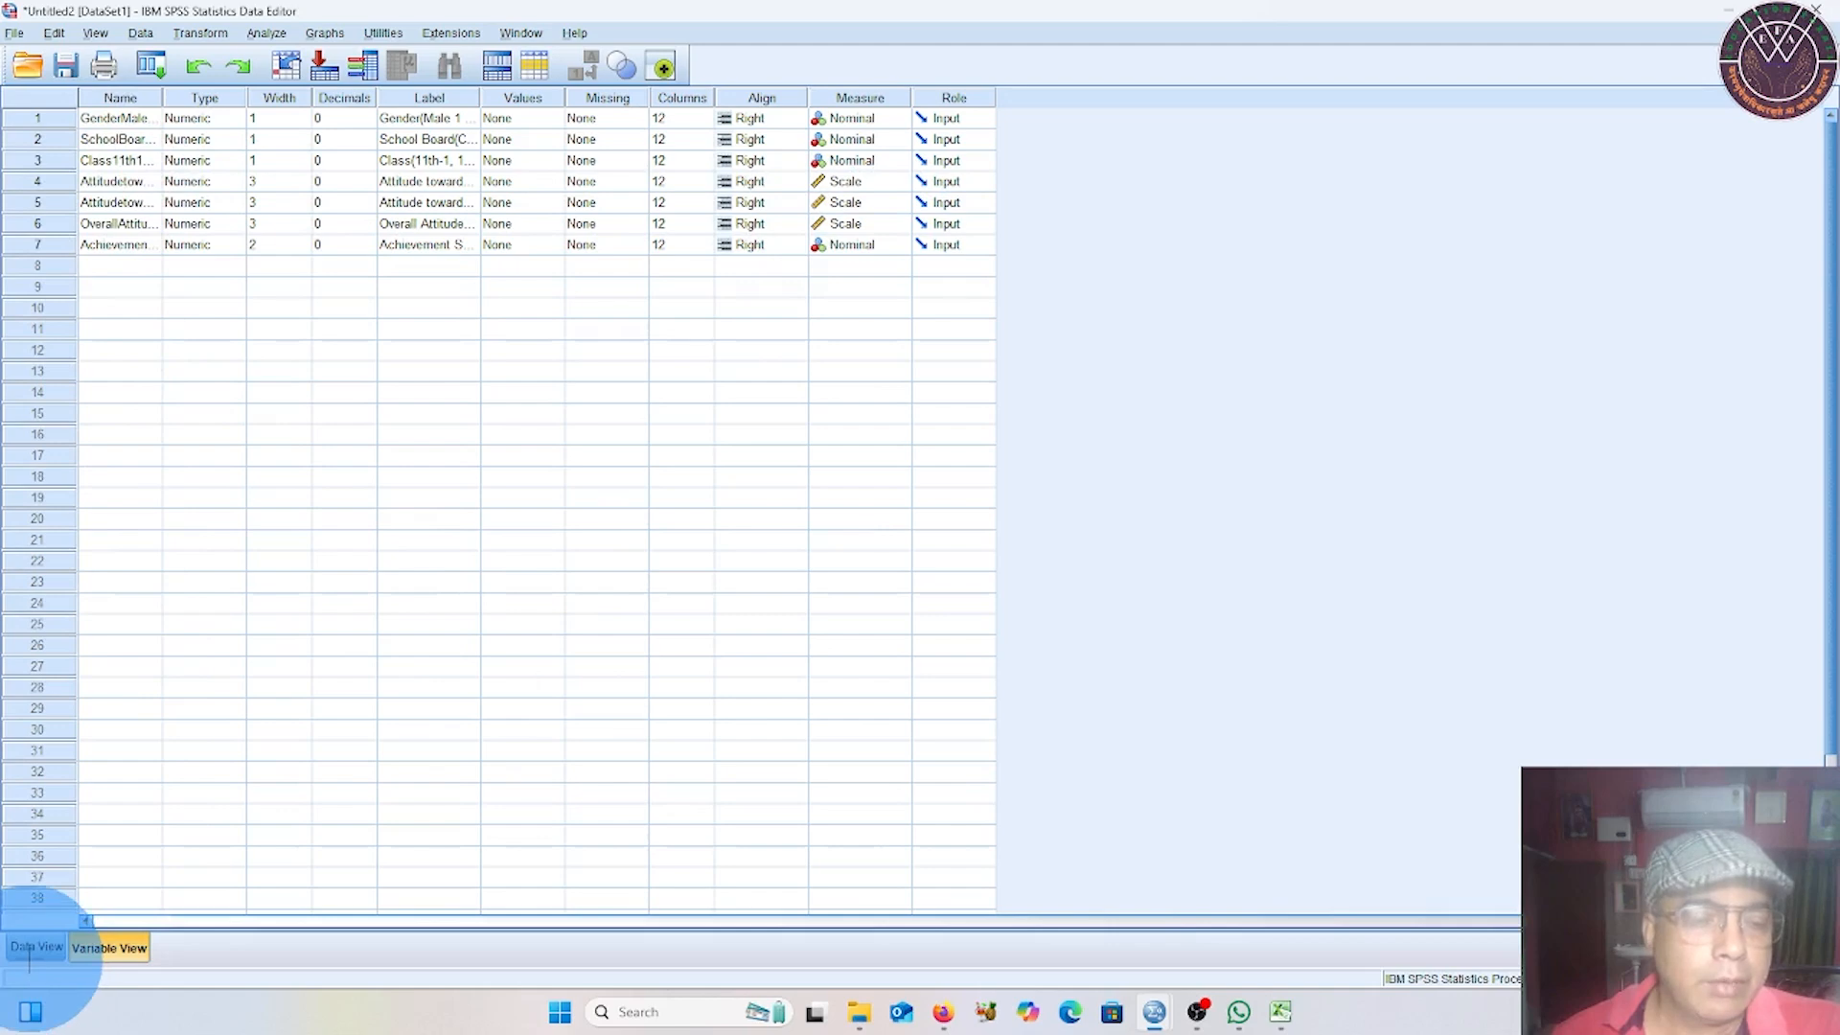
click(37, 948)
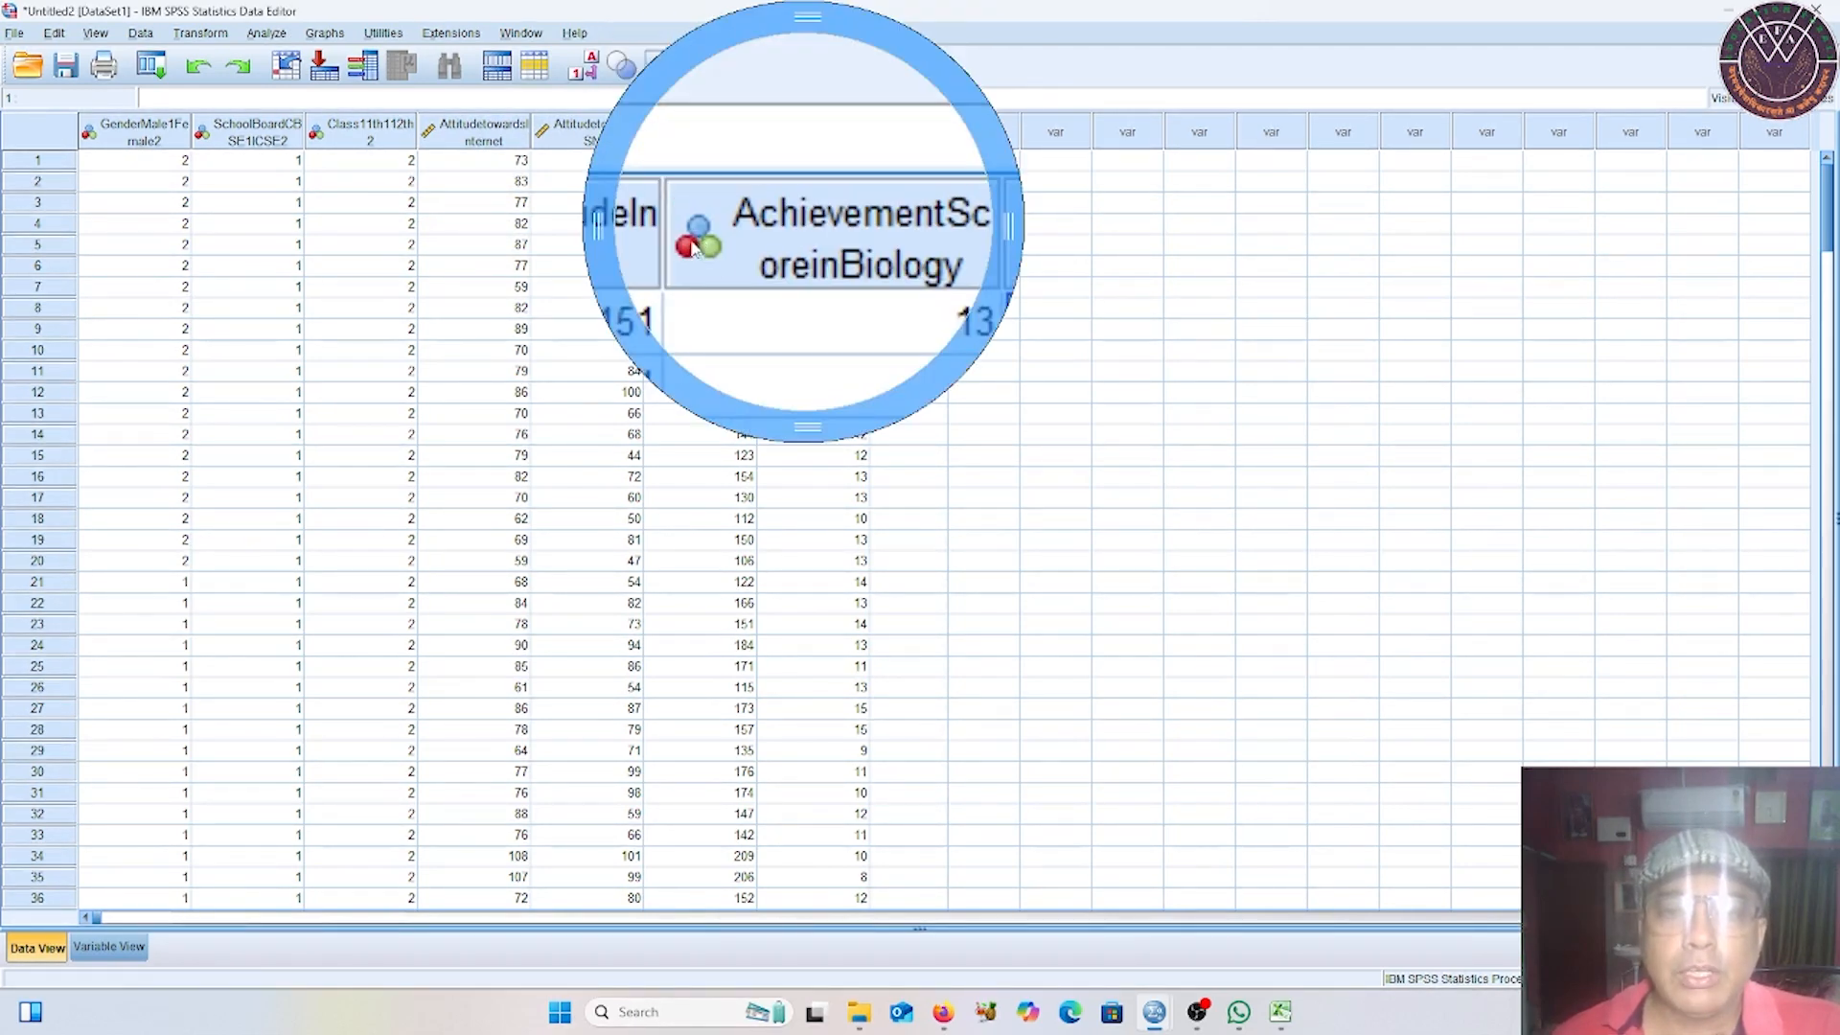
Set the measurement level of the Achievement Score in Biology variable to Scale and review the data cases.
click(104, 954)
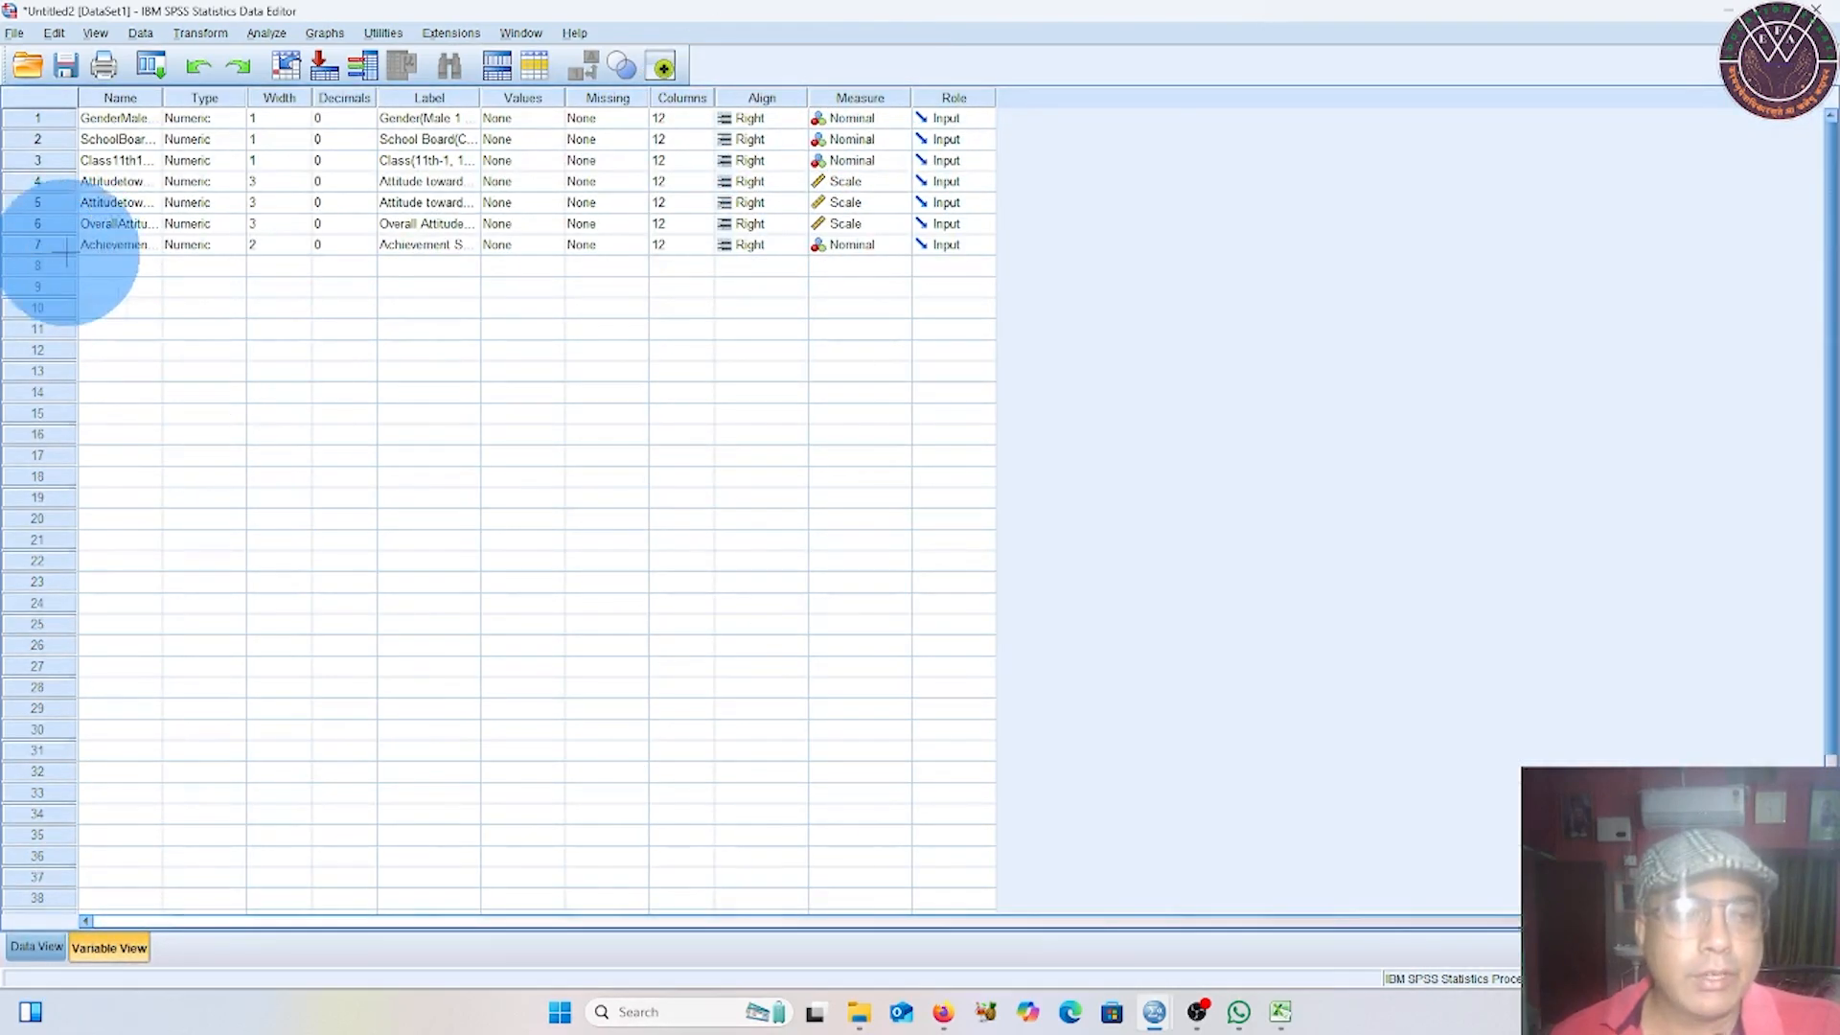
click(850, 245)
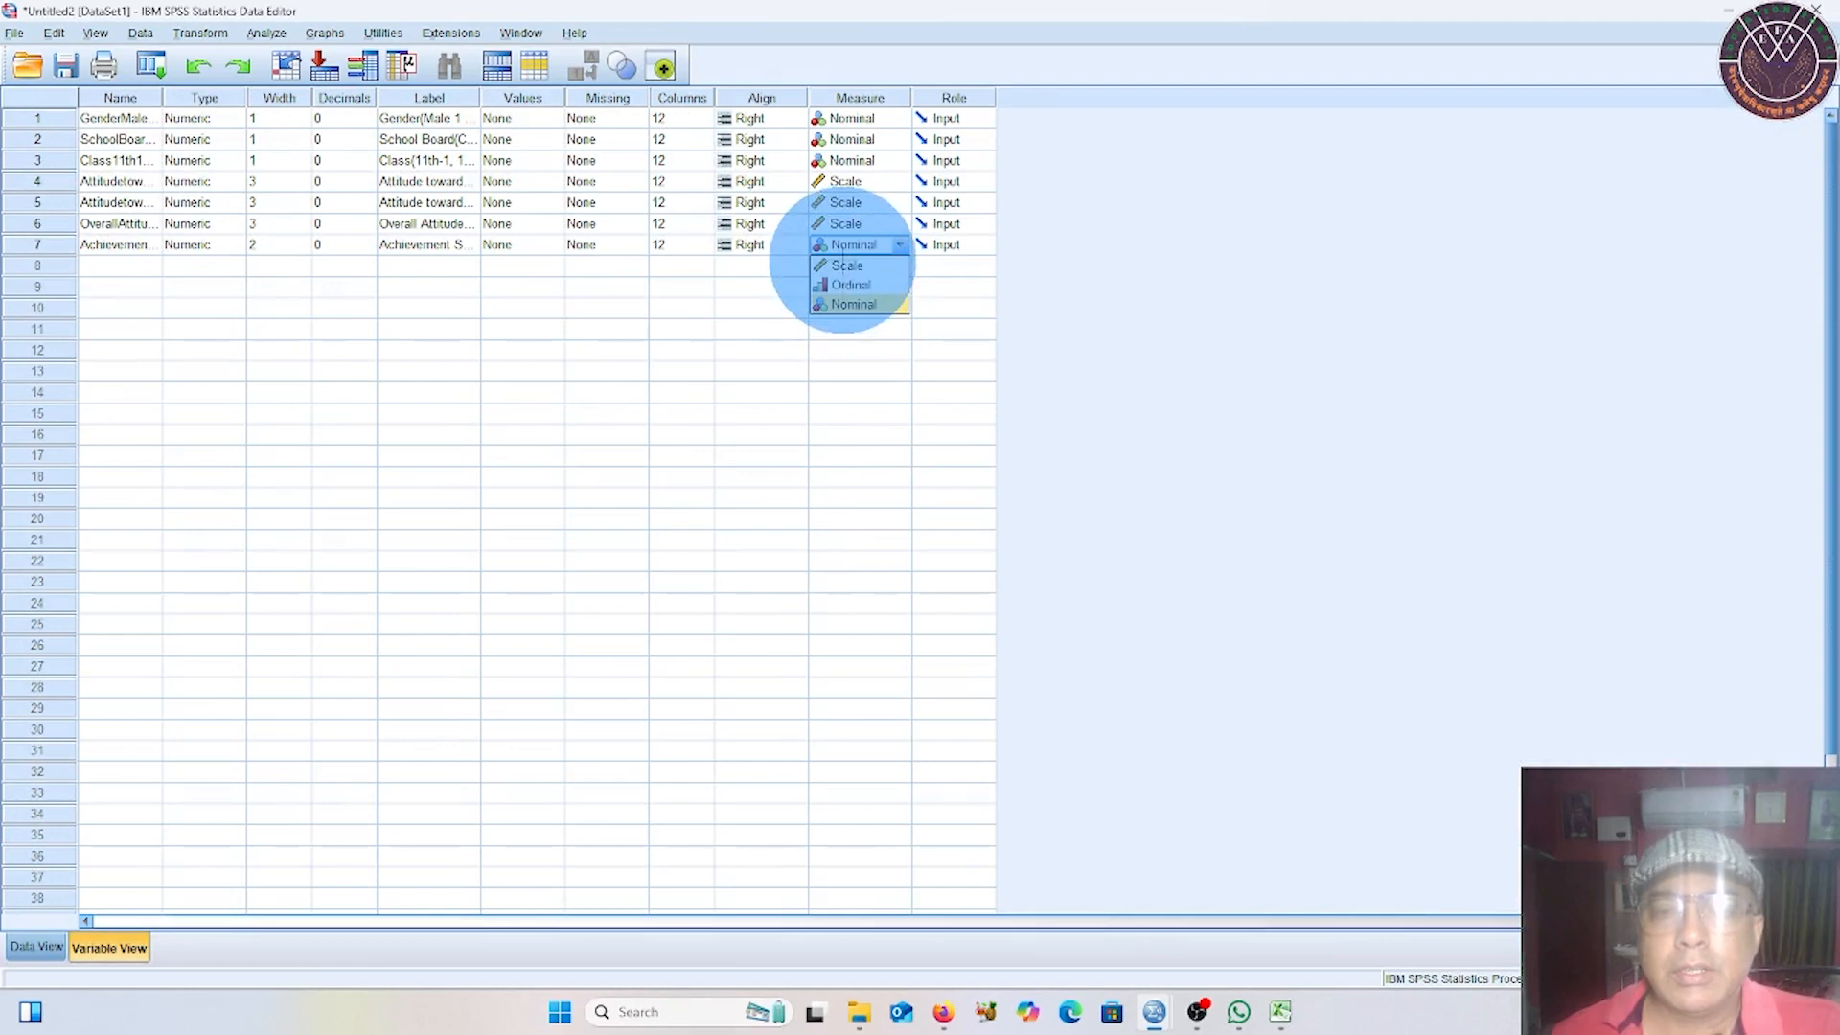
click(837, 268)
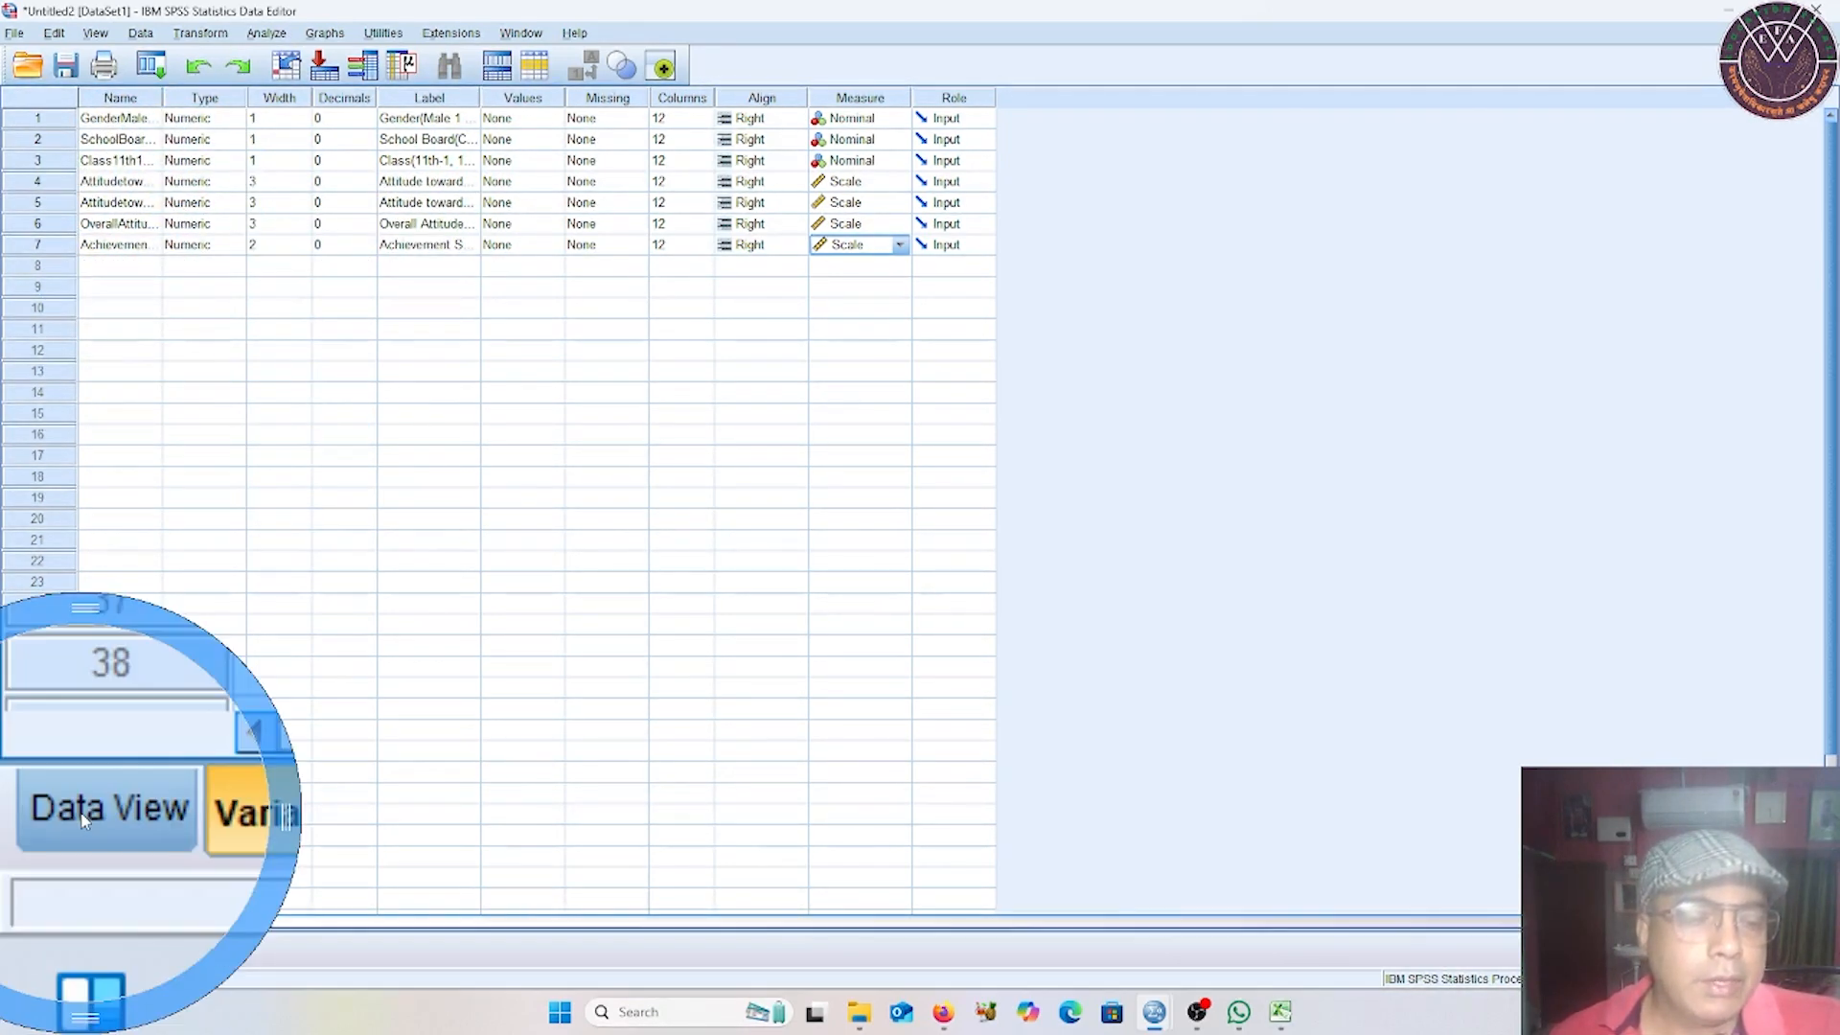
click(28, 949)
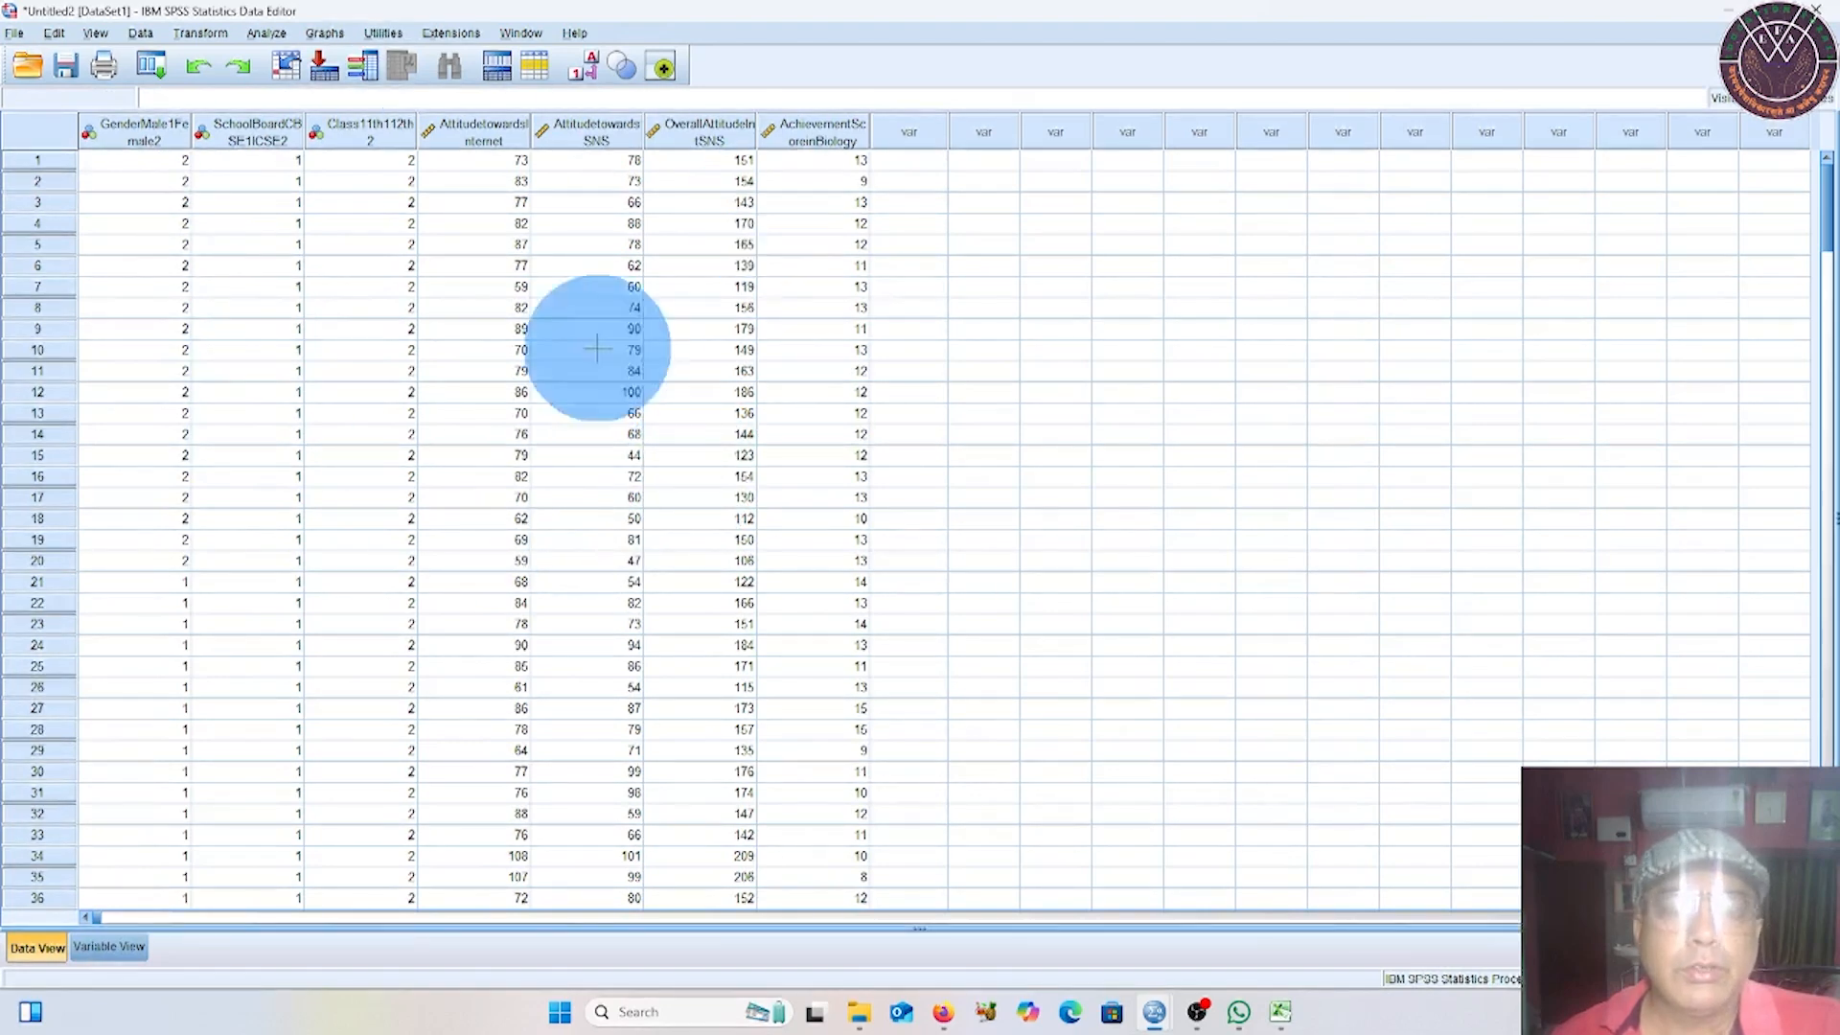
scroll(499, 403, down, 4)
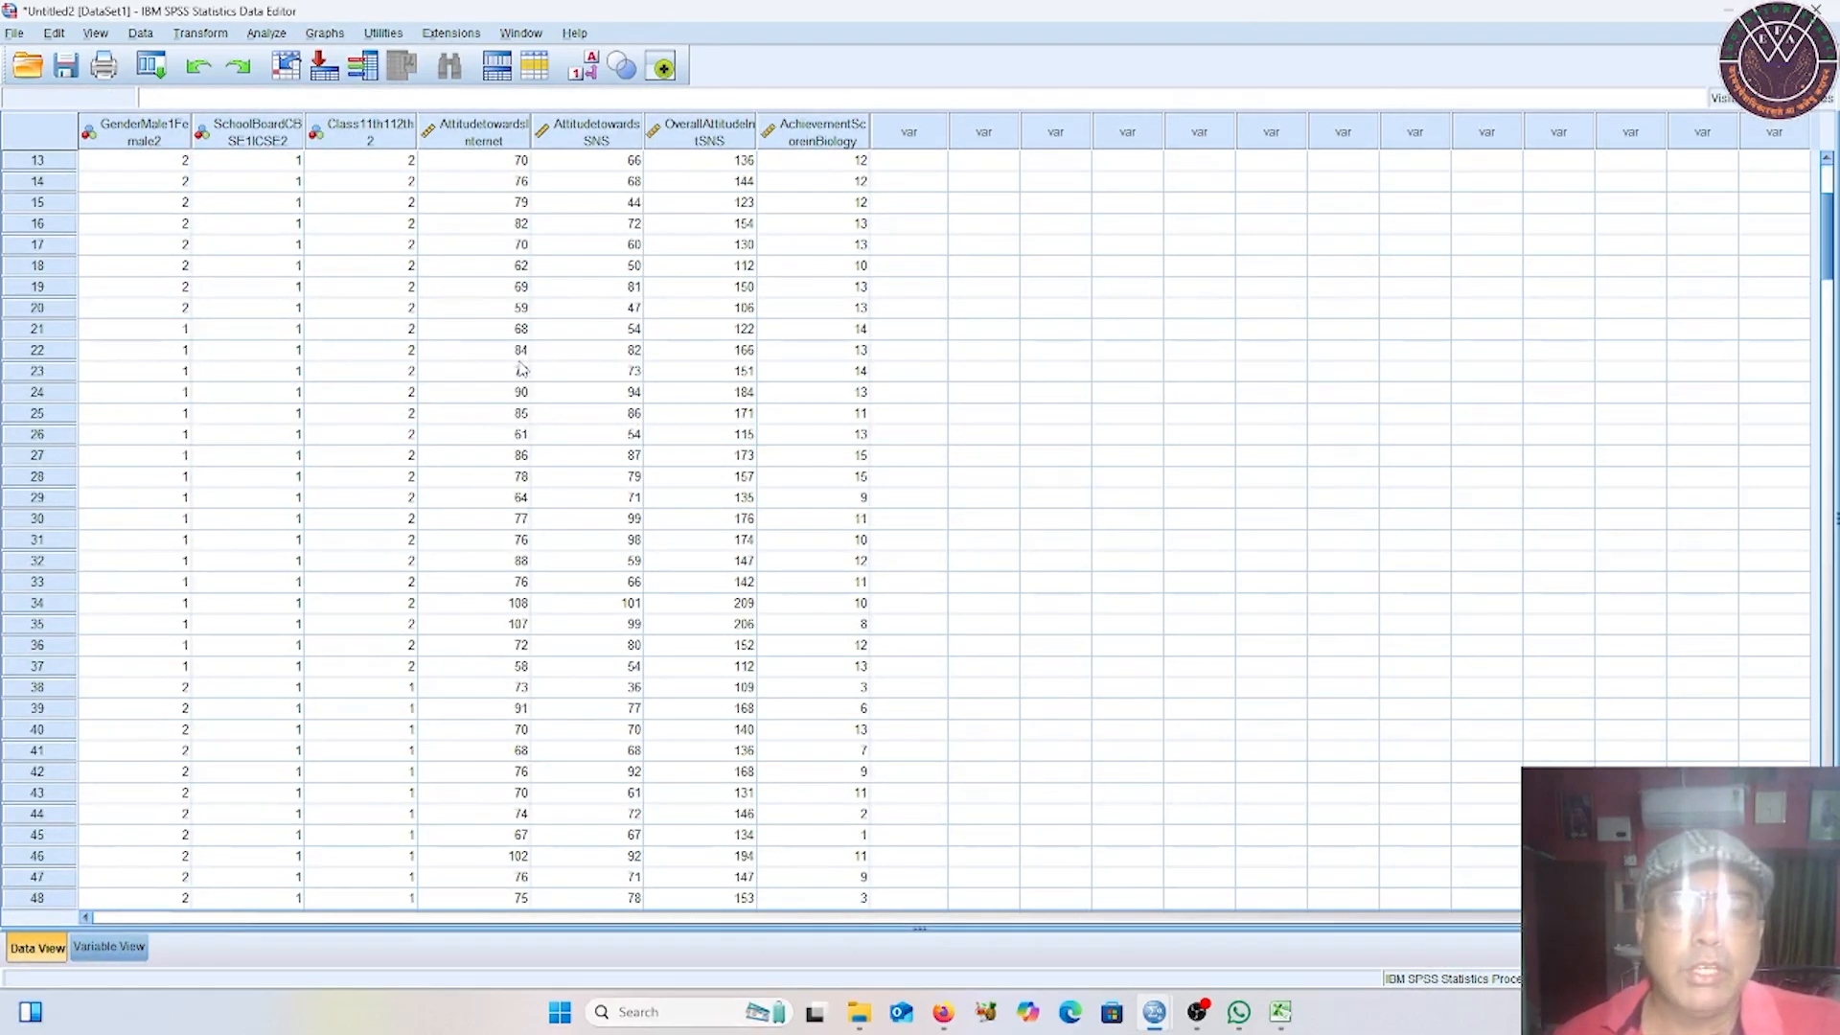
scroll(459, 487, down, 8)
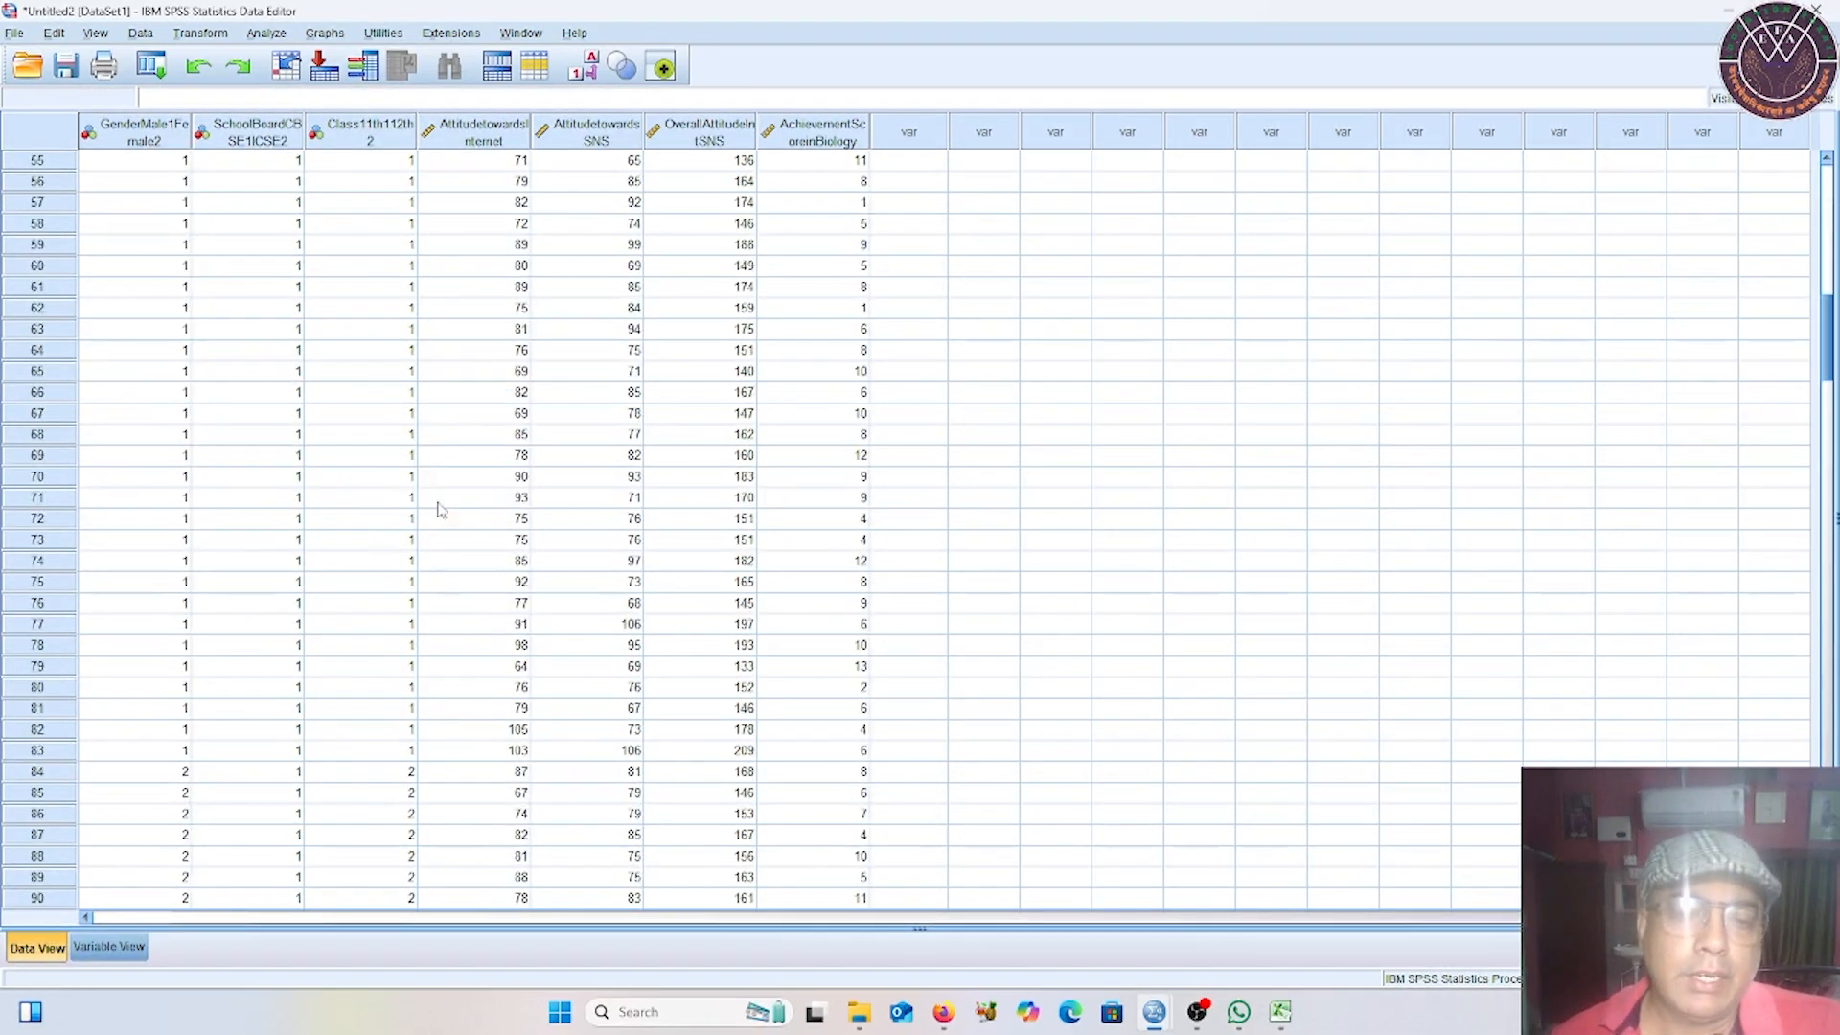
scroll(438, 508, up, 12)
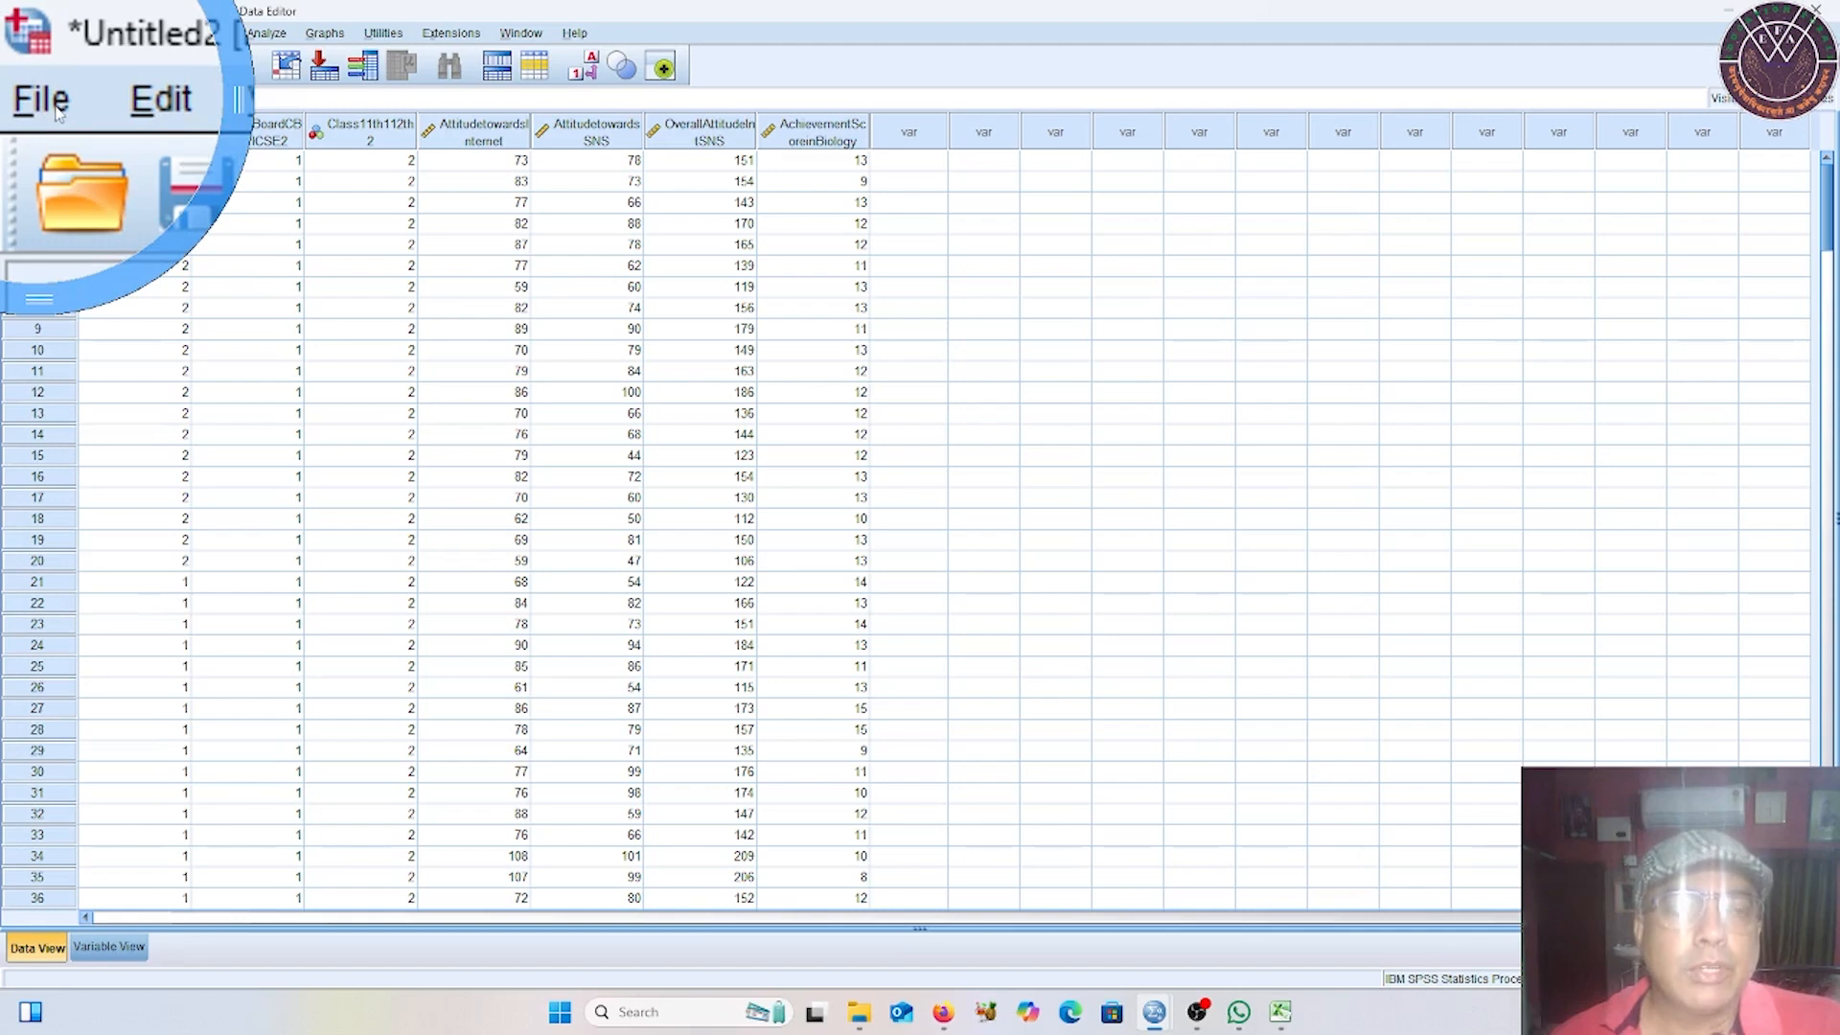
click(21, 35)
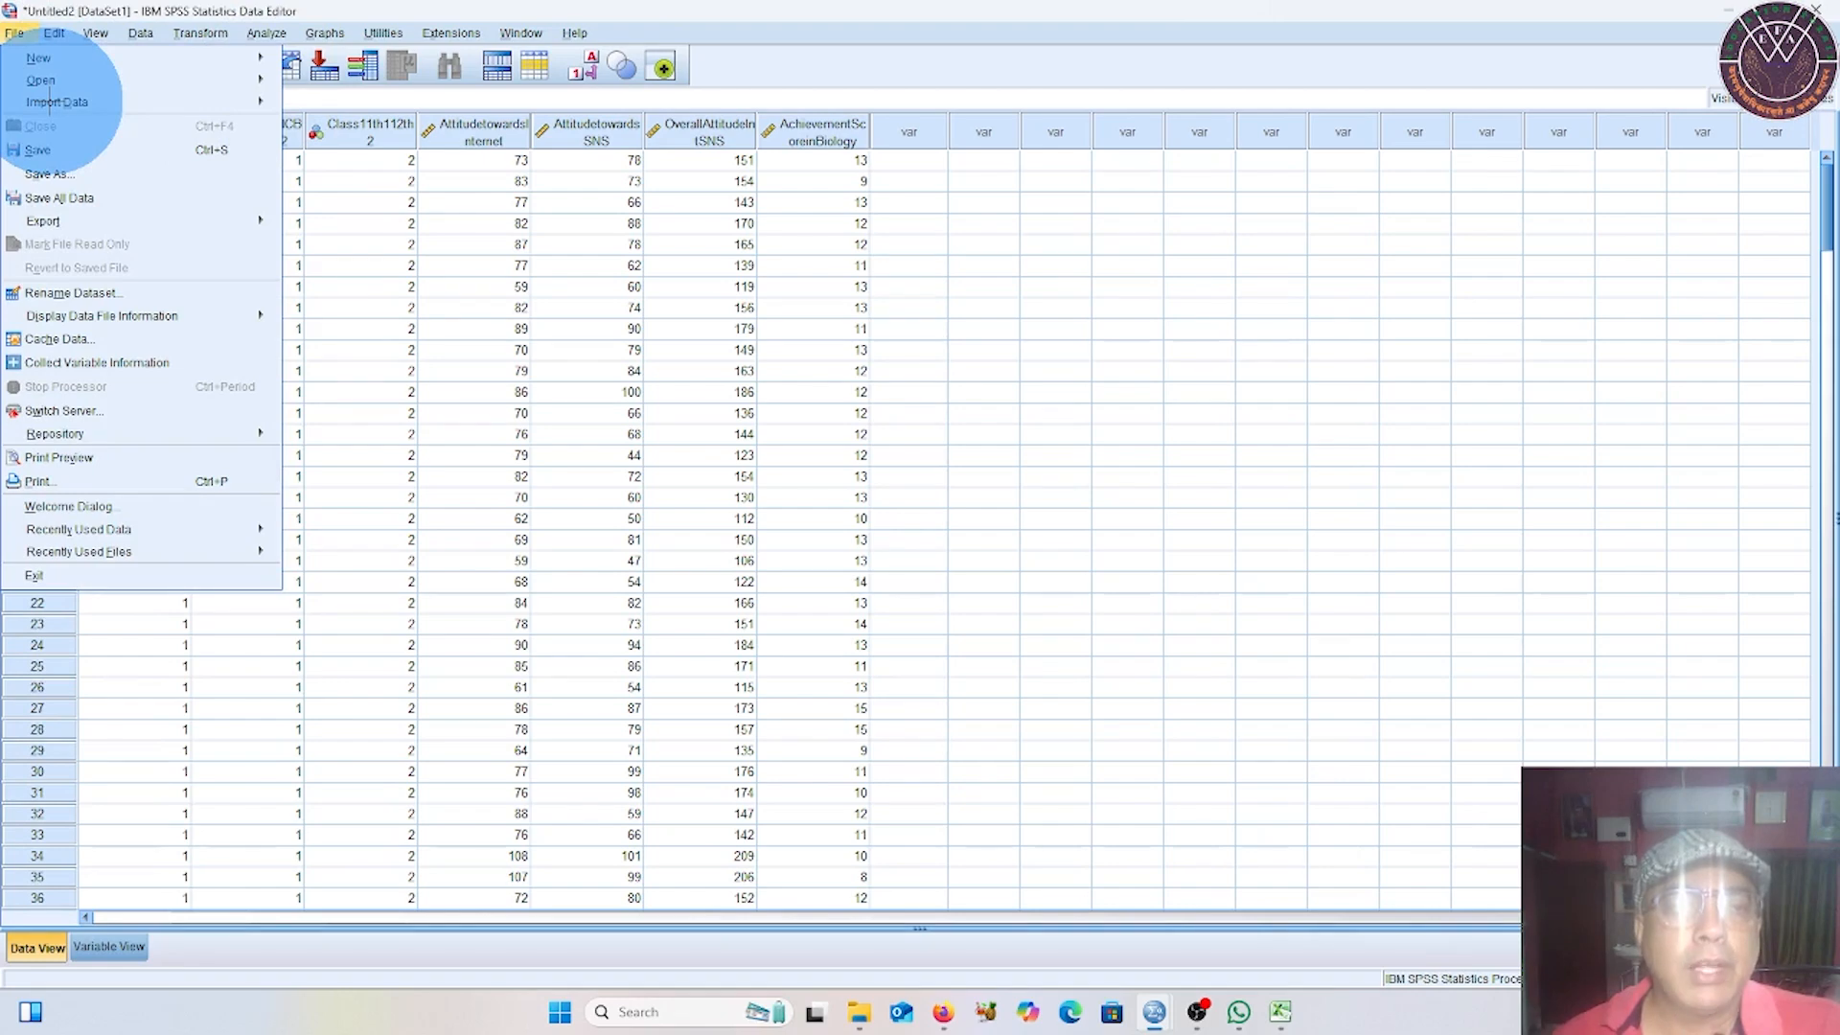
mouse_move(226, 106)
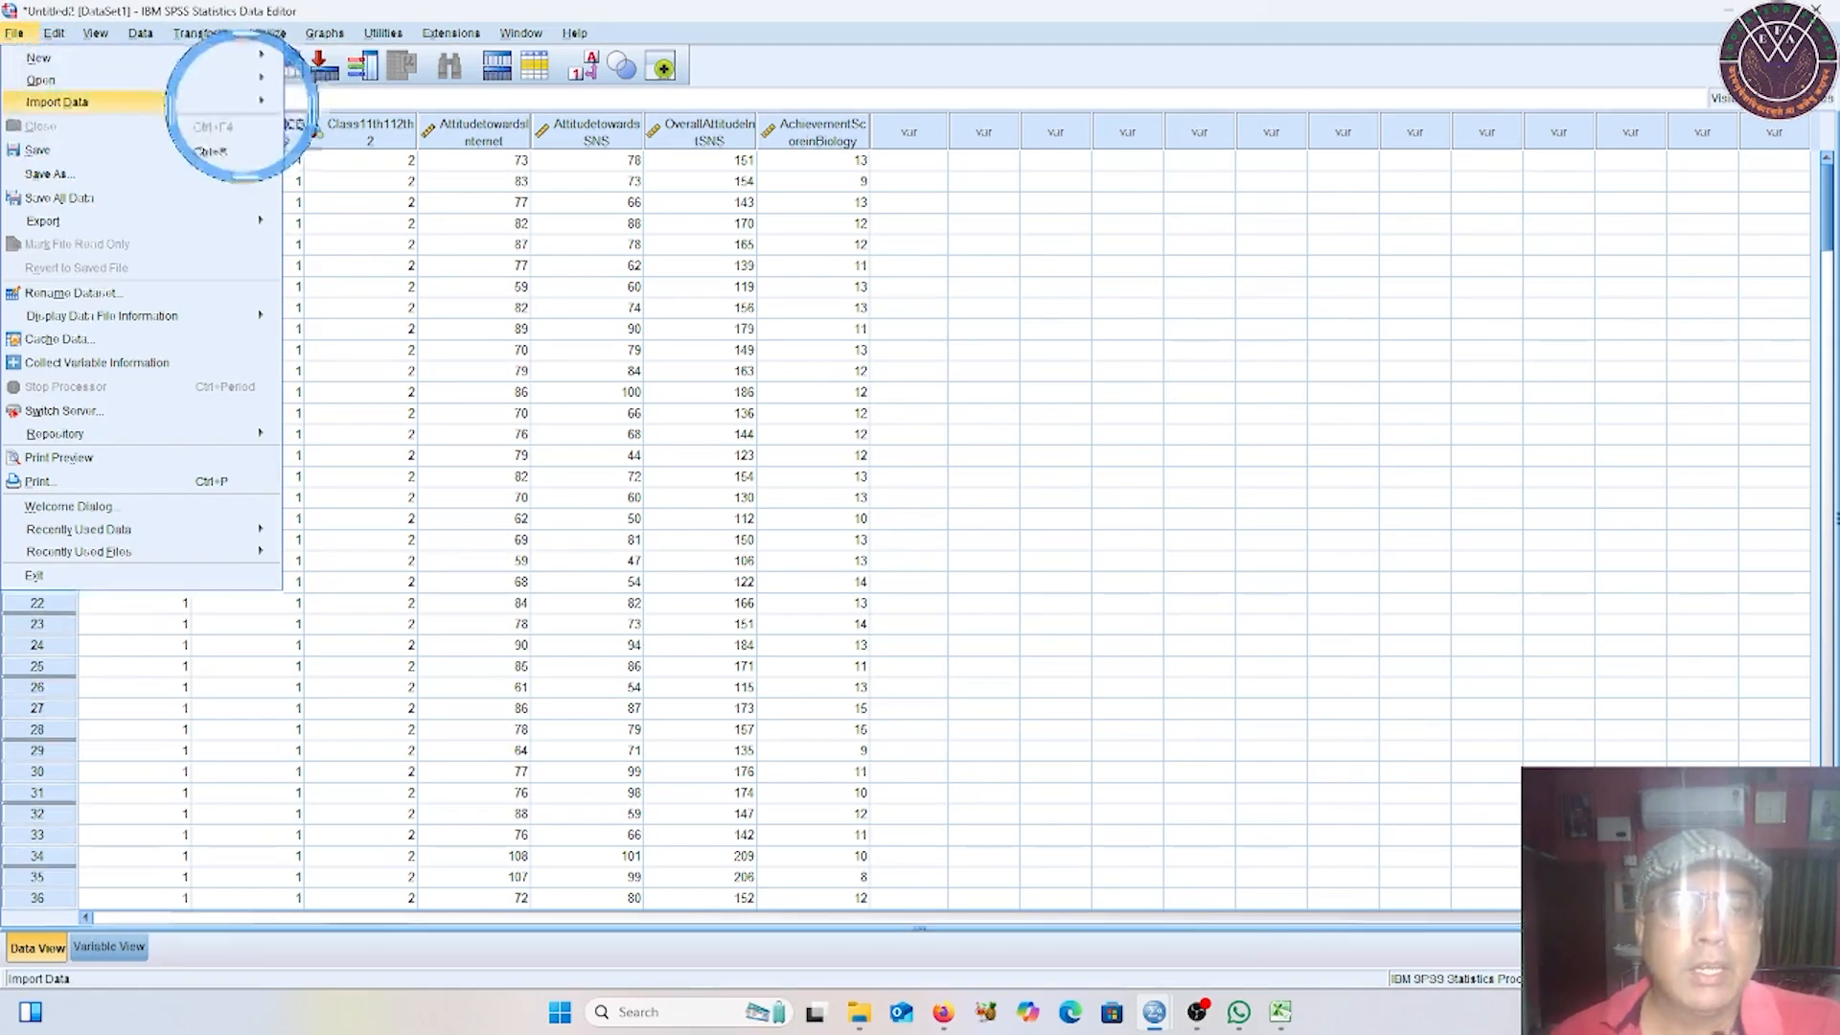
click(238, 221)
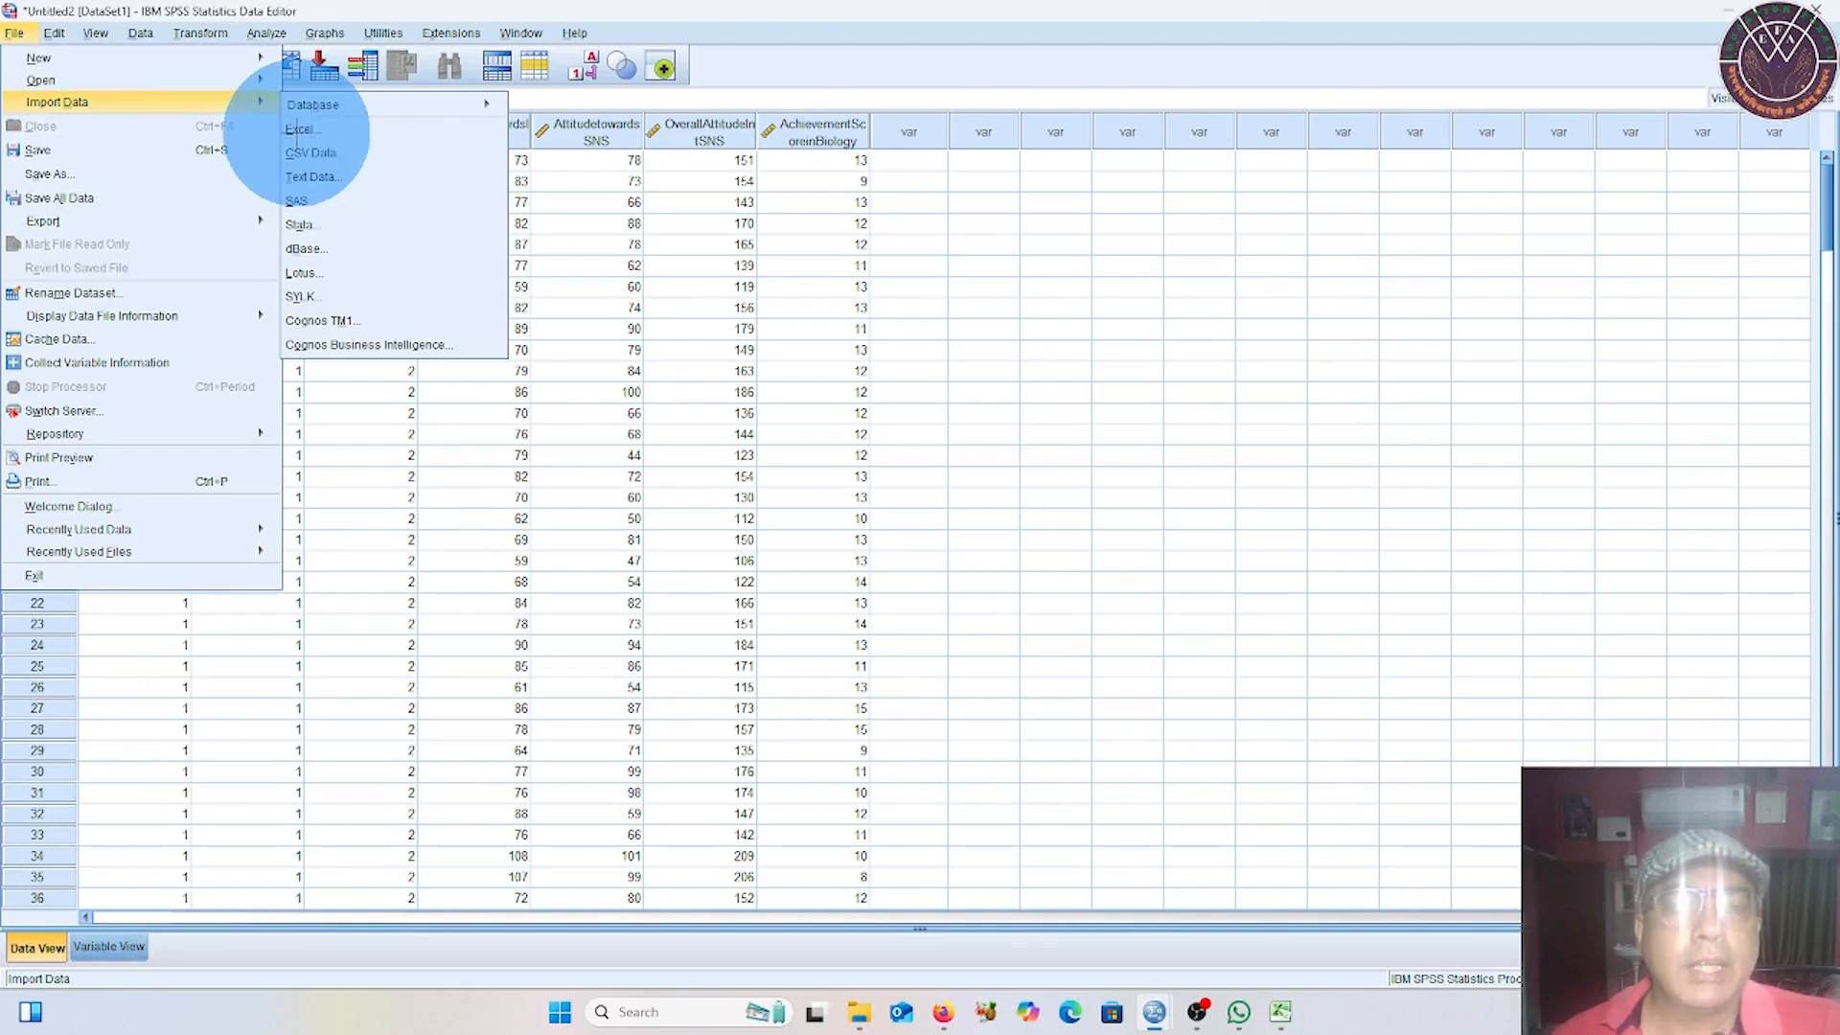
click(299, 128)
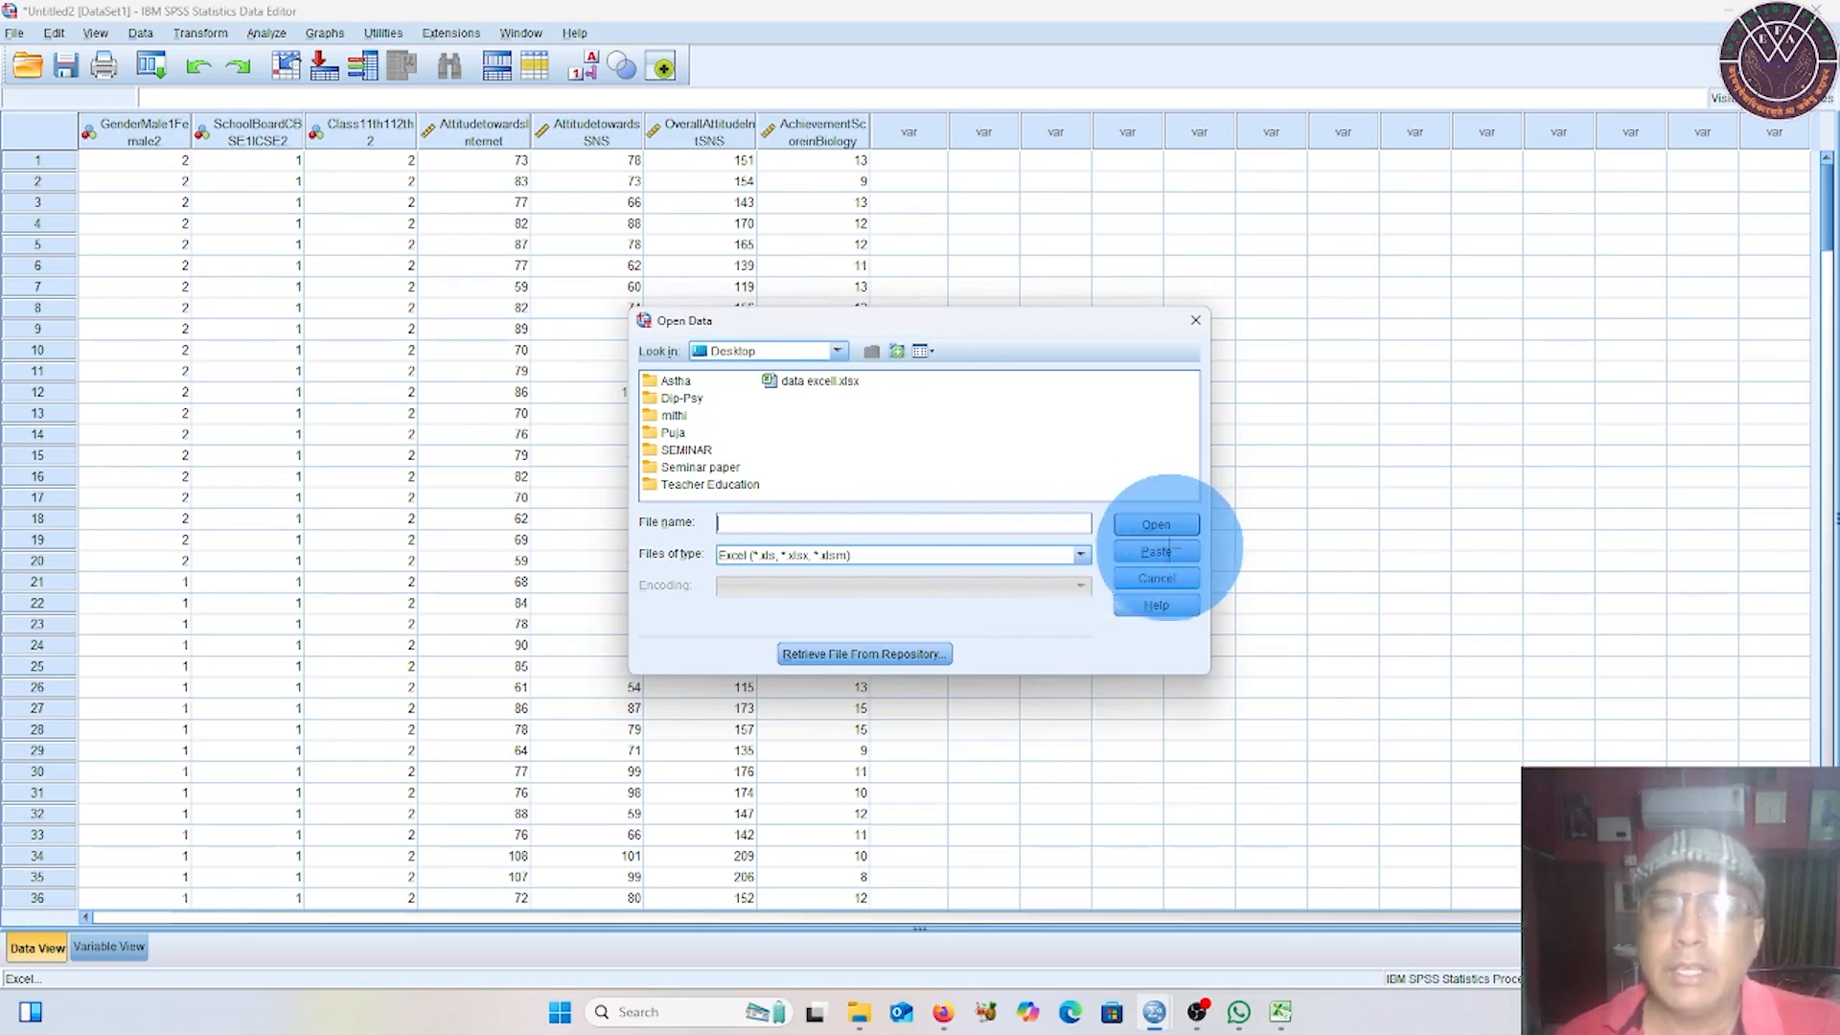
click(1195, 321)
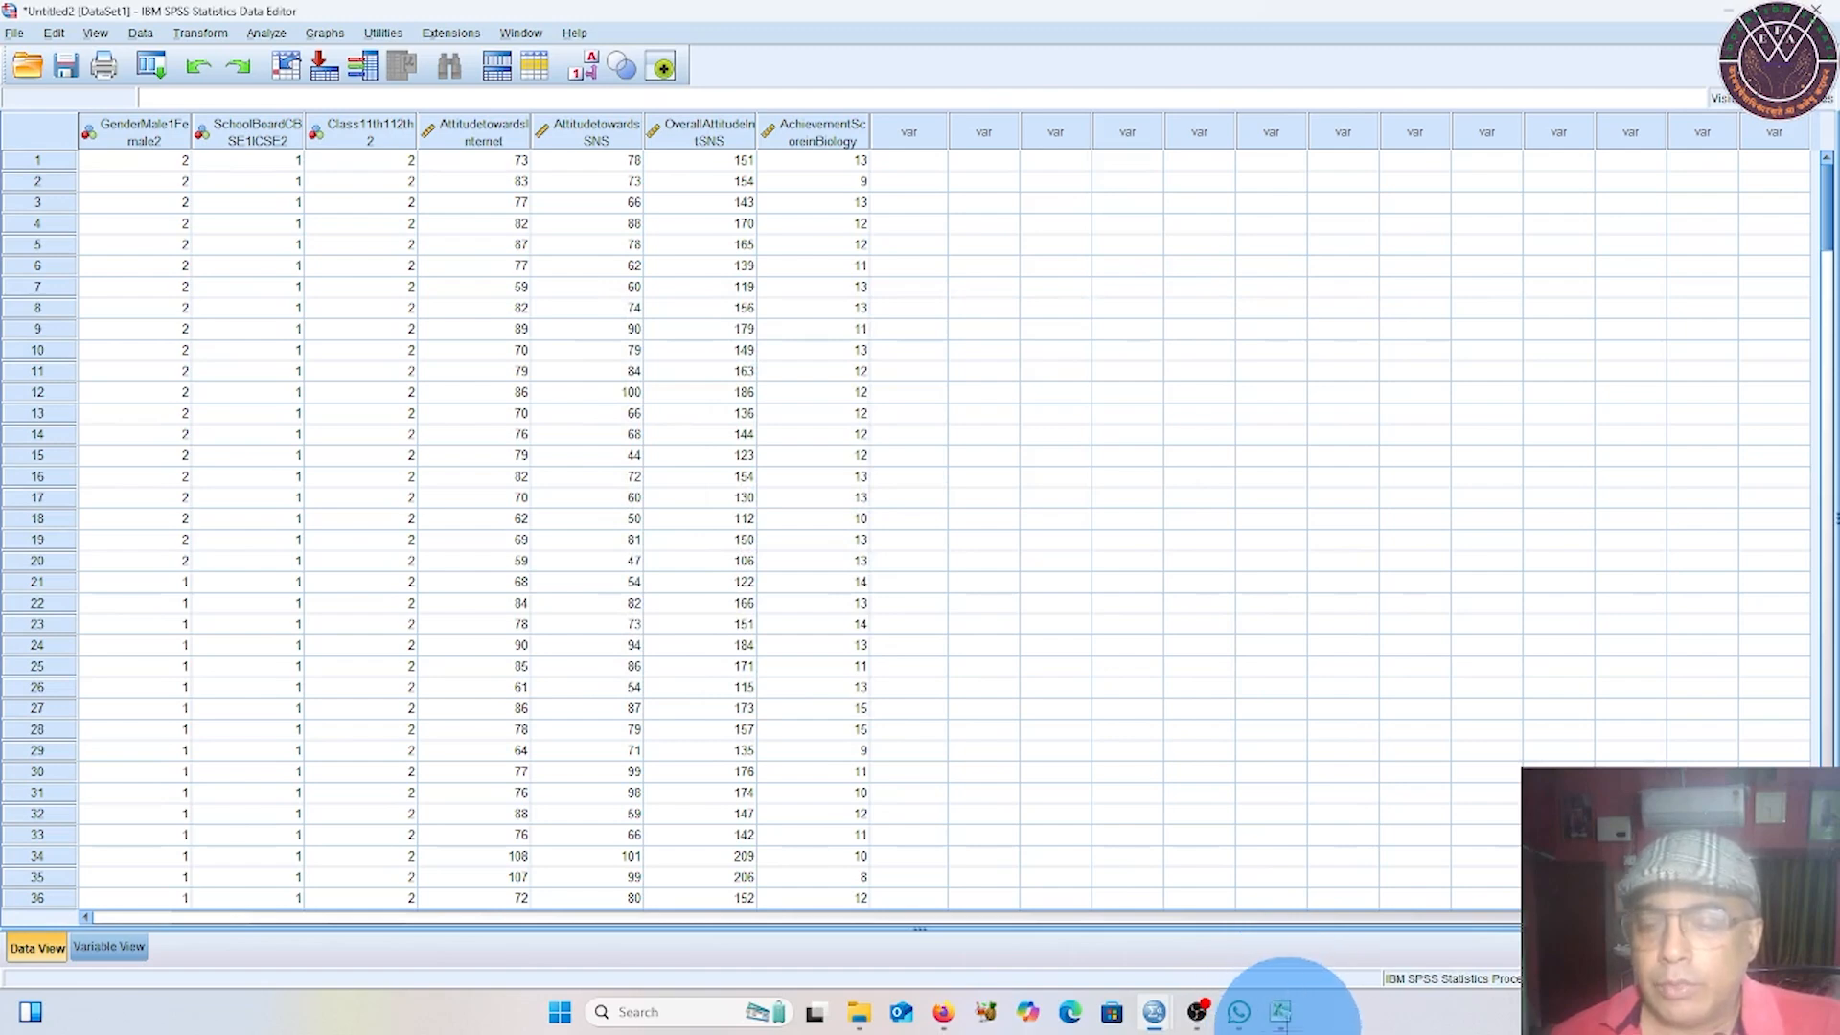
Switch to the Excel workbook and enter the headings "education qualifi" in A1 and "personality score" in B1 of Sheet3.
key(super+plus)
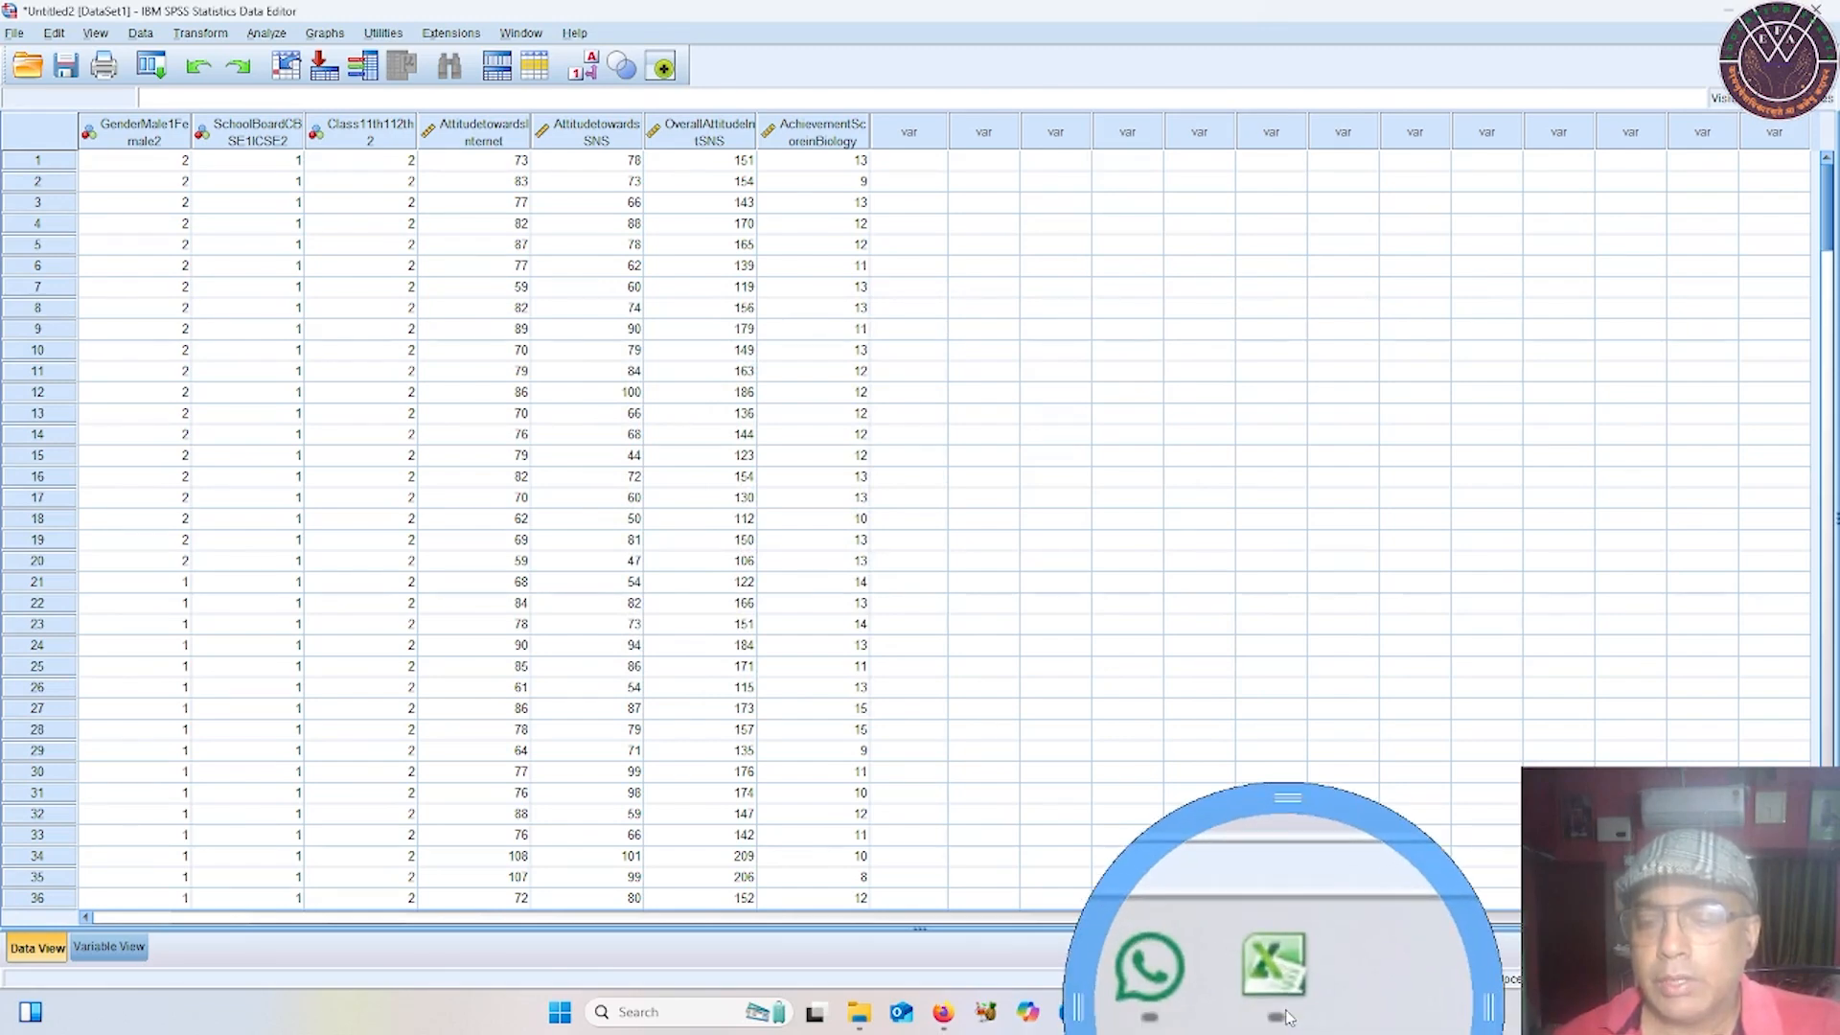
click(1289, 1016)
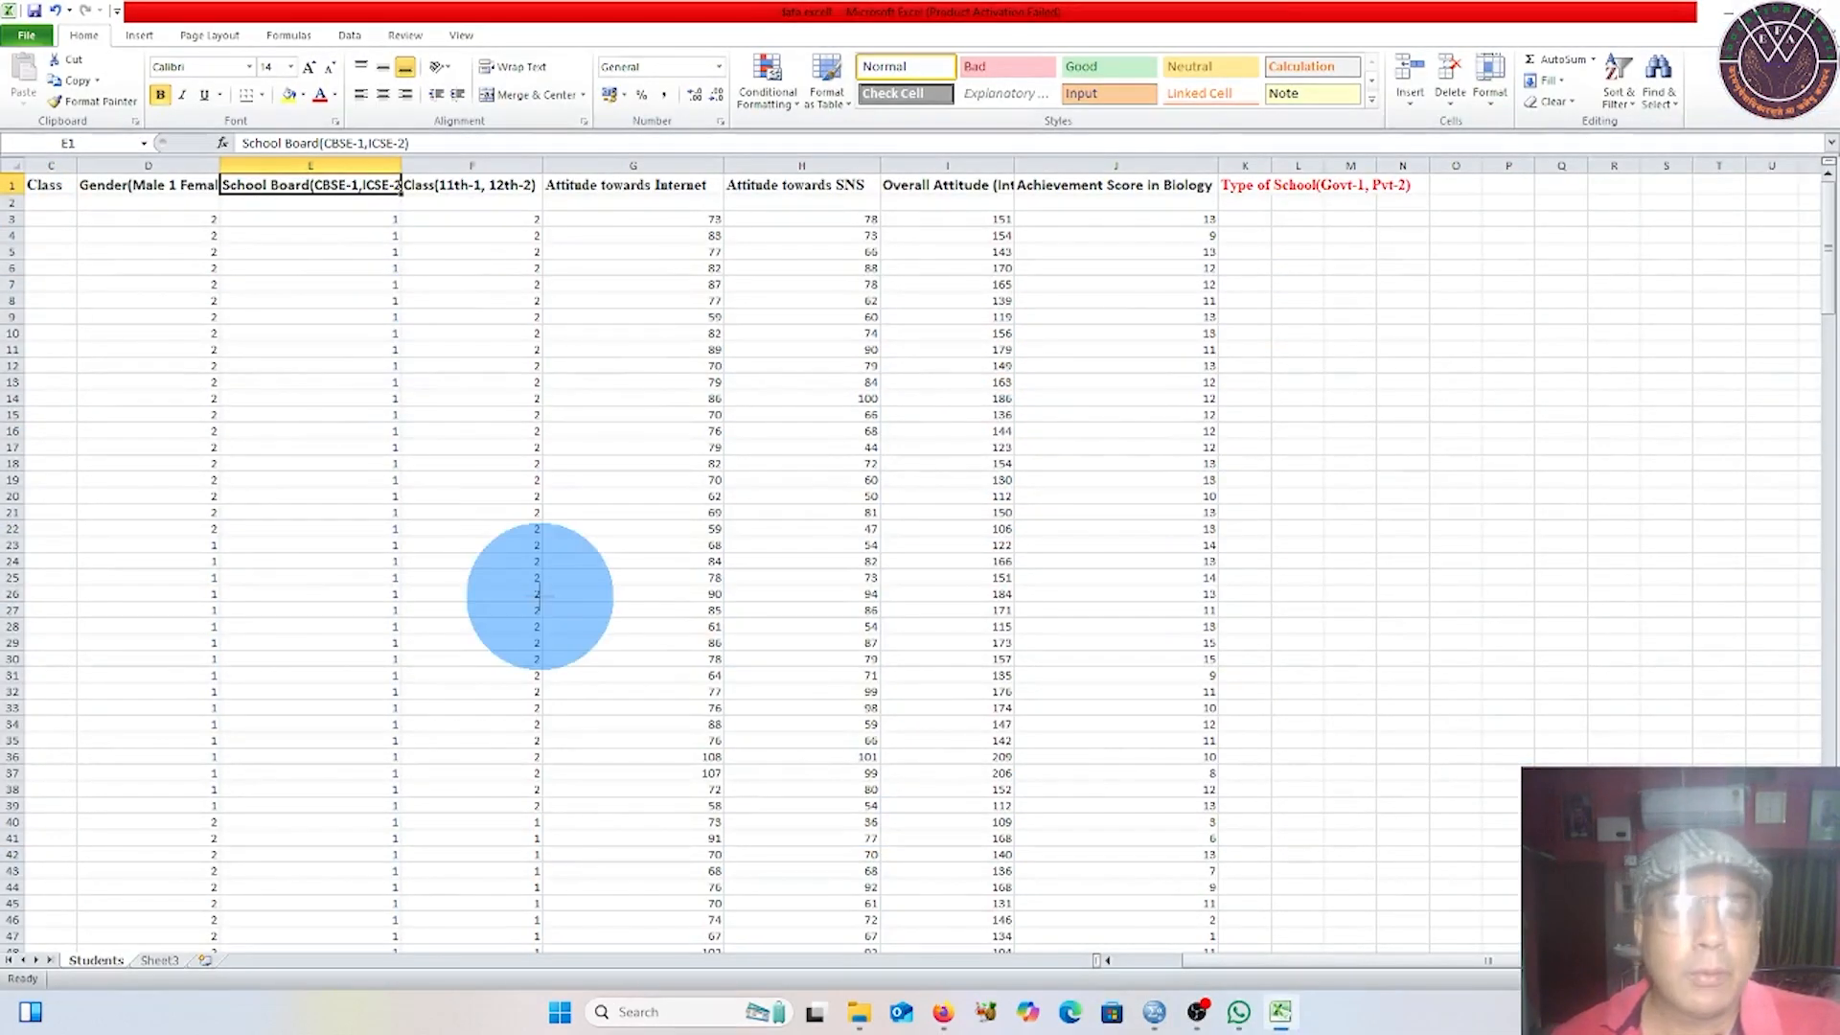
key(super+plus)
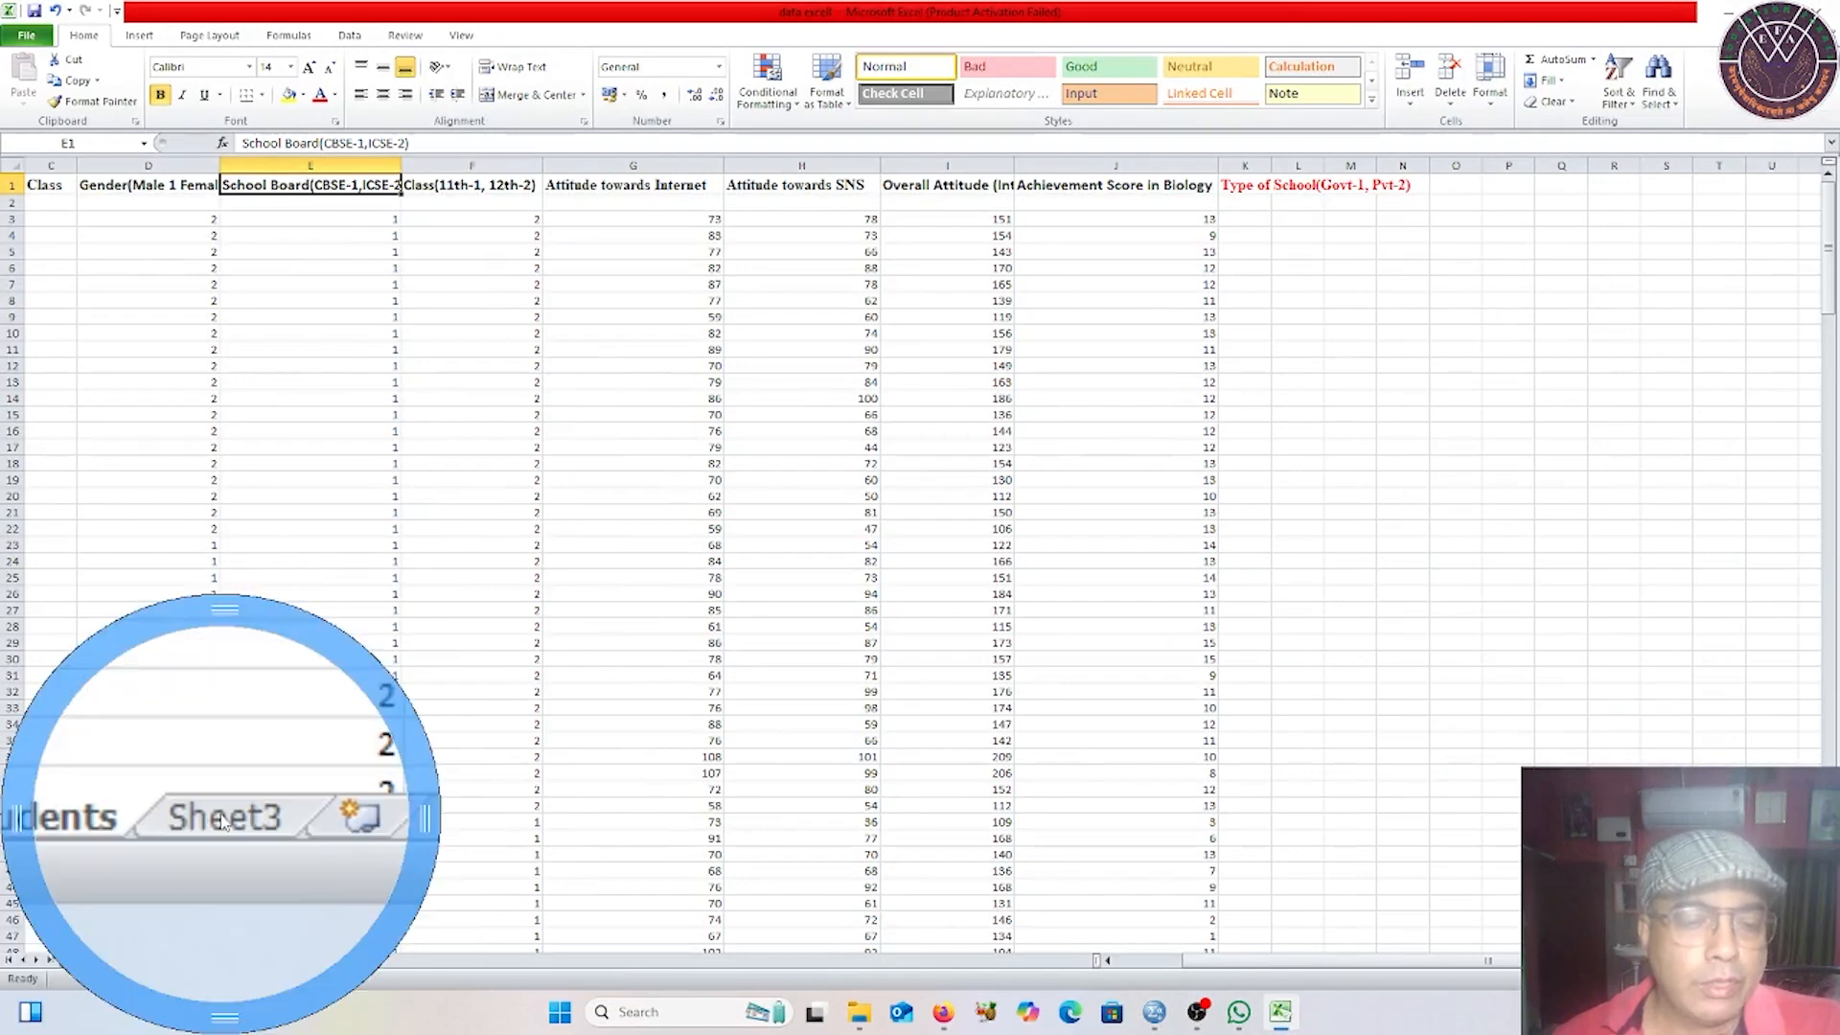
click(159, 960)
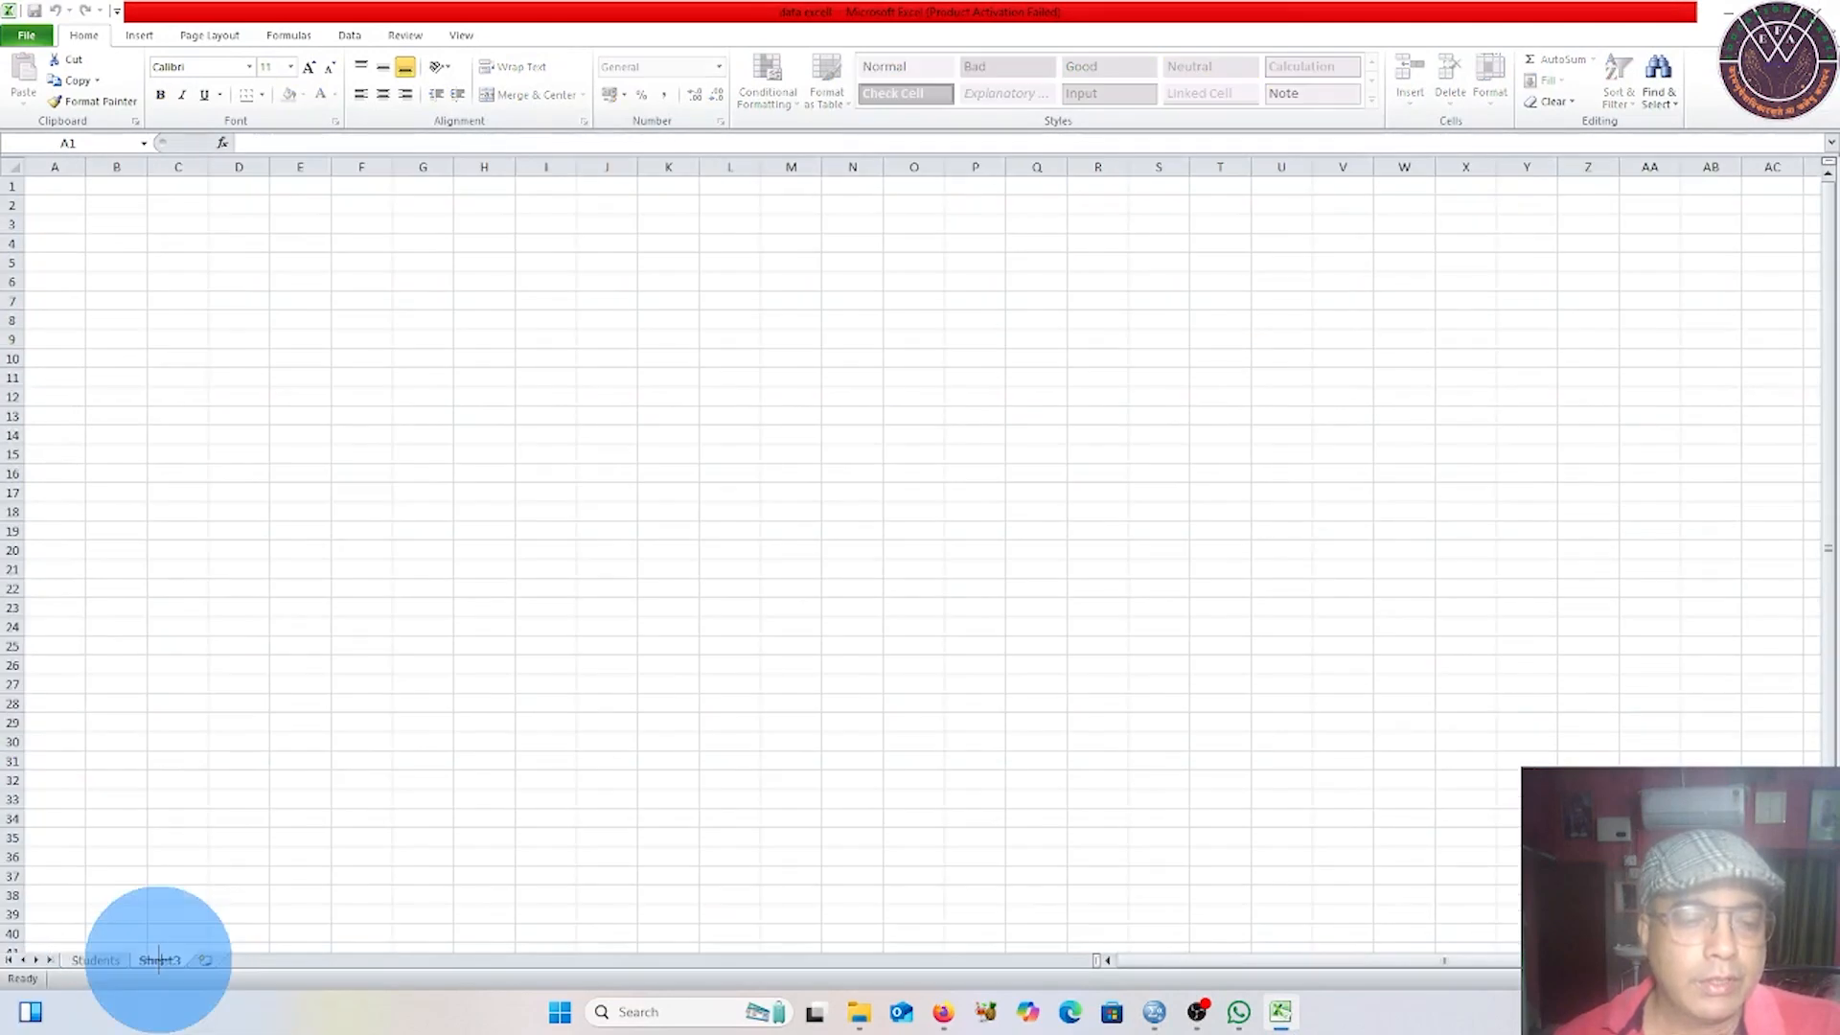
double_click(57, 186)
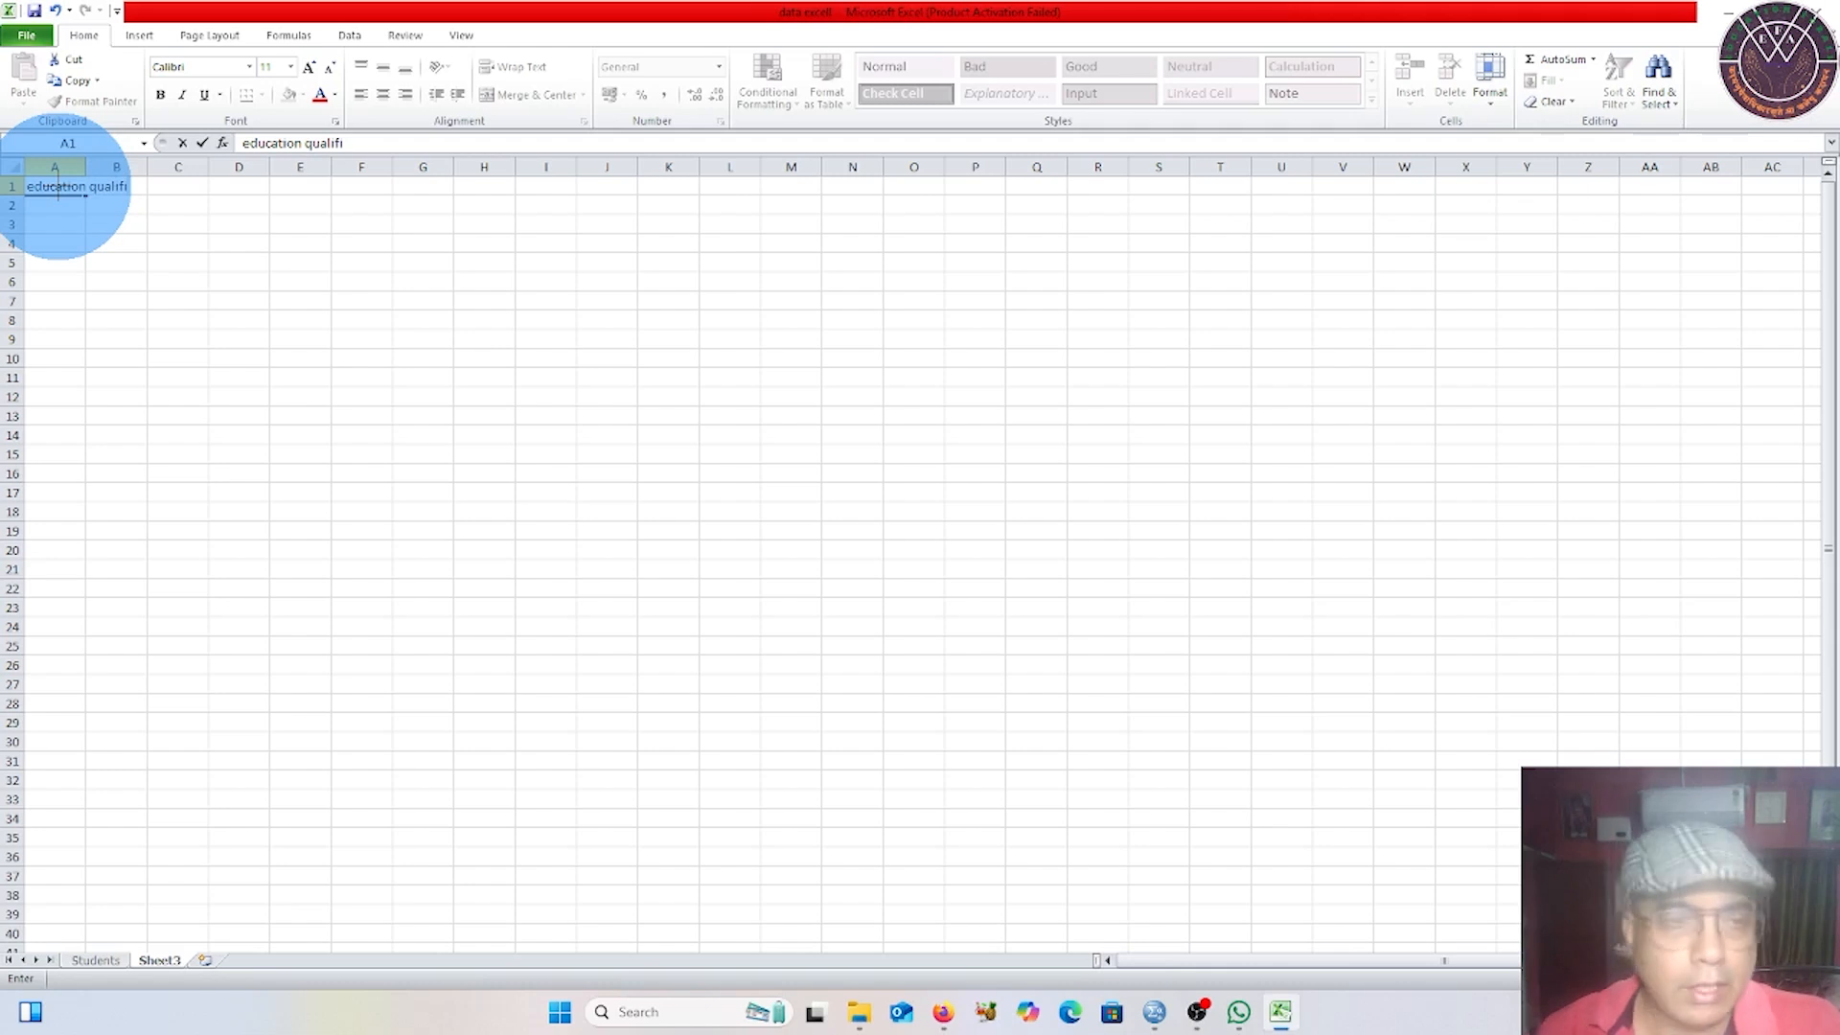
key(Tab)
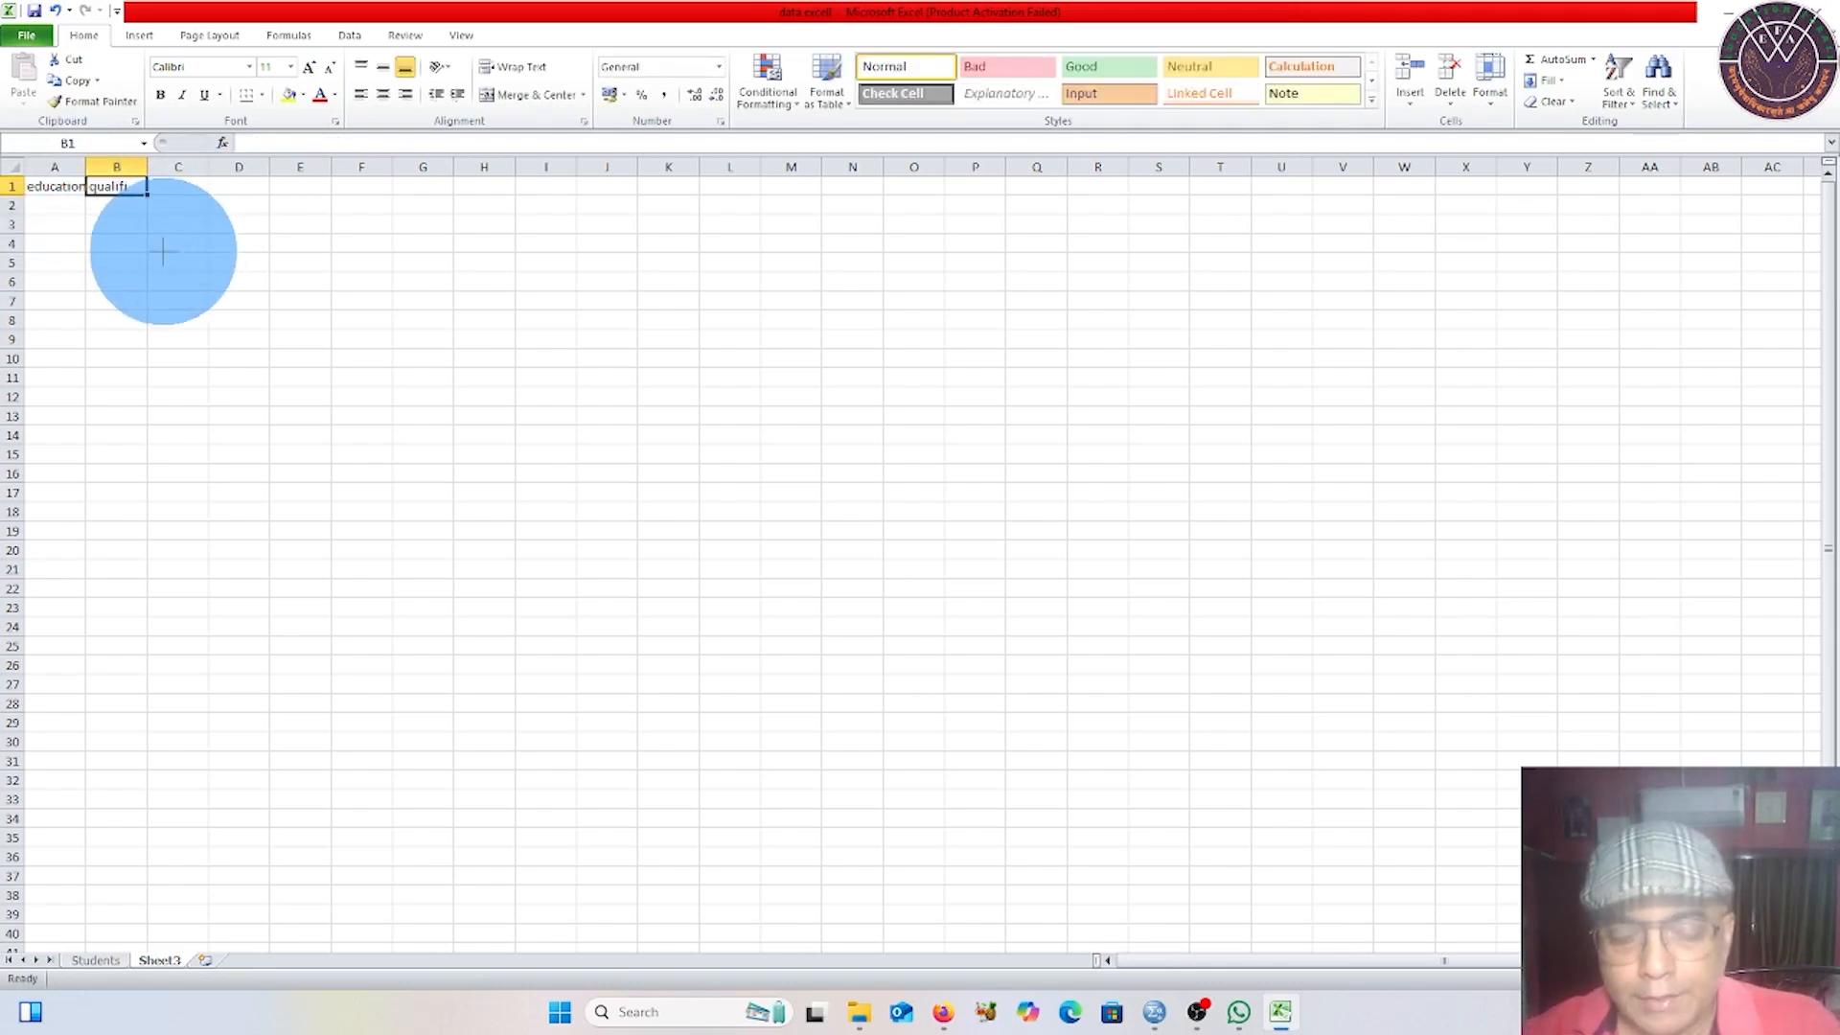
text(personality)
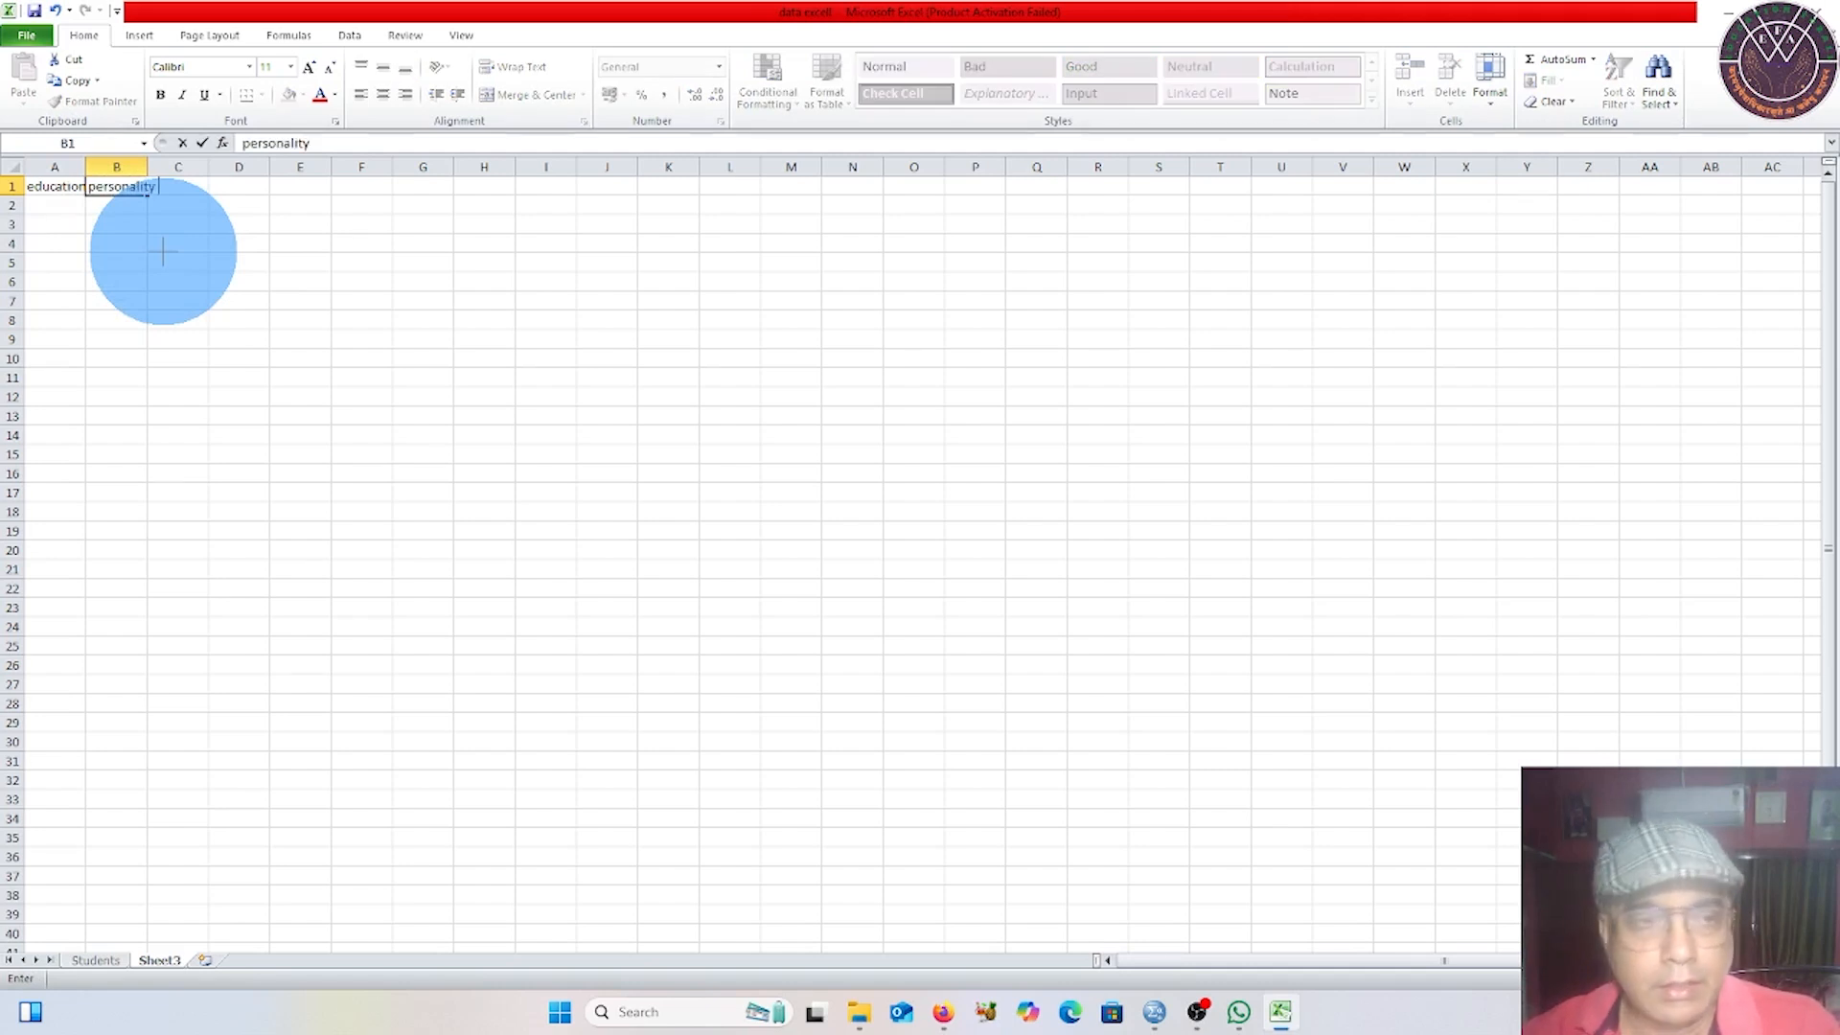
text(ore)
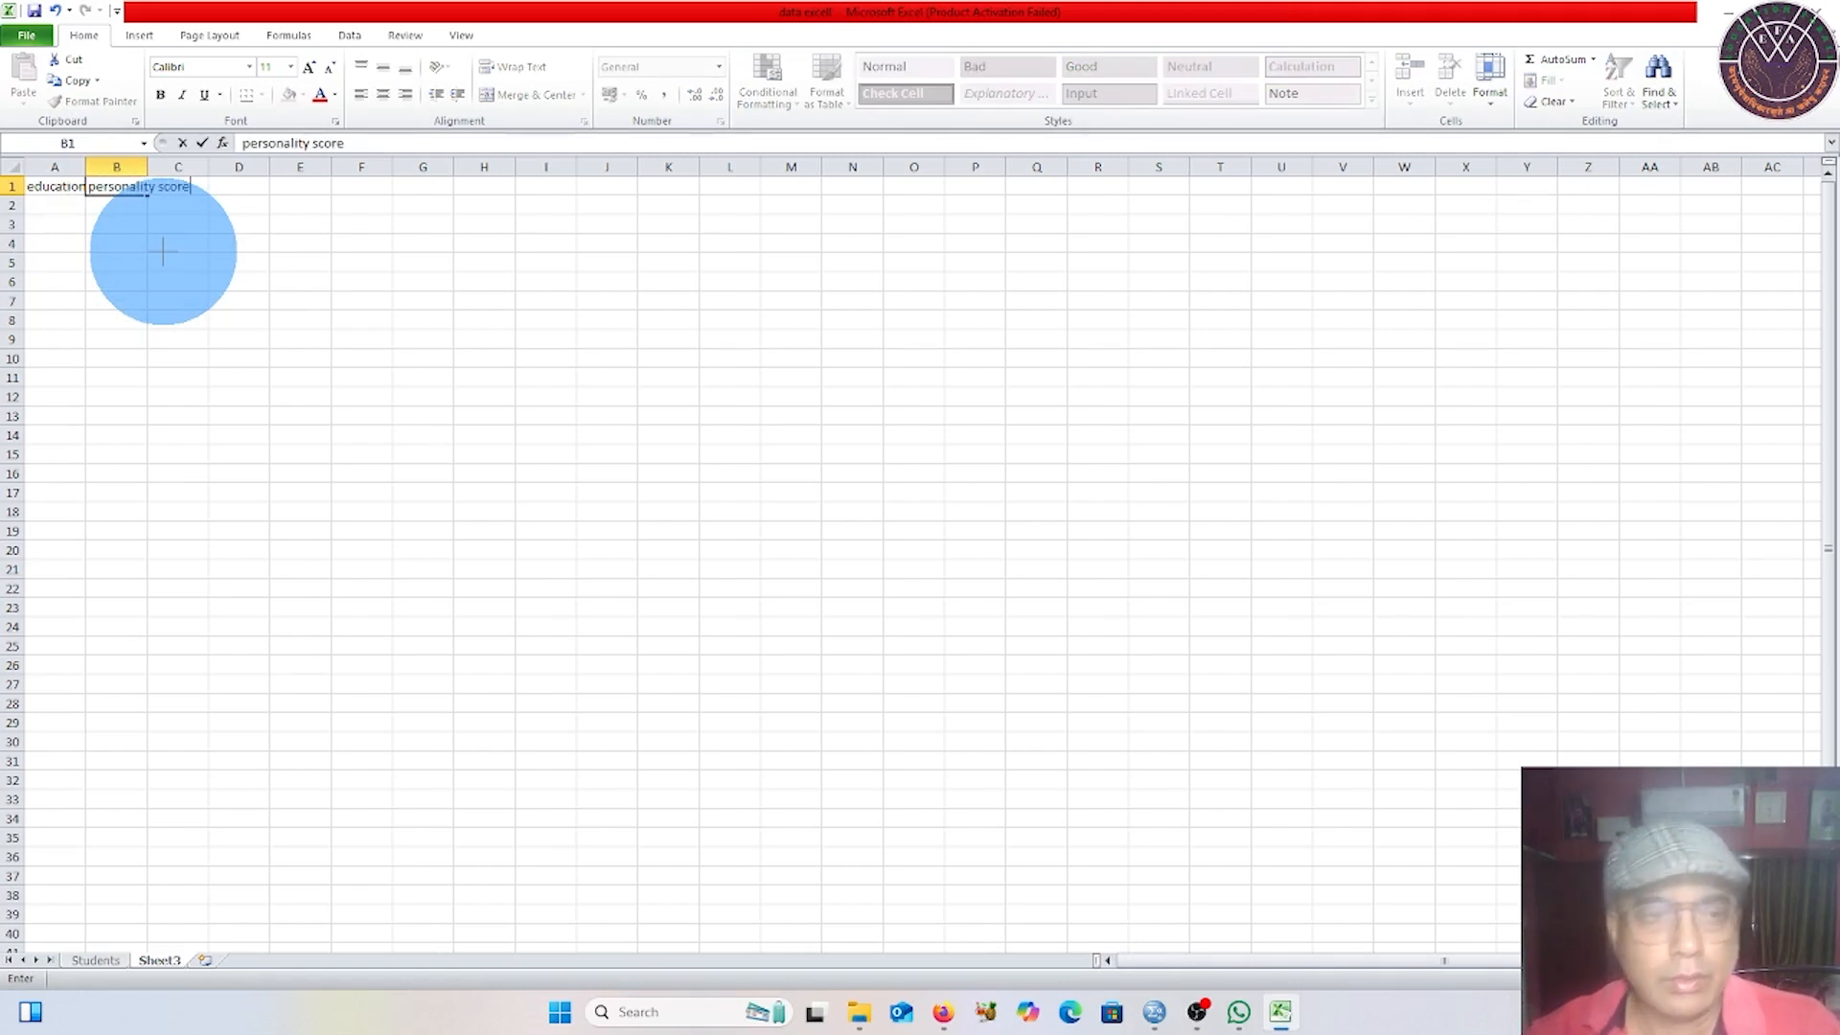
key(Tab)
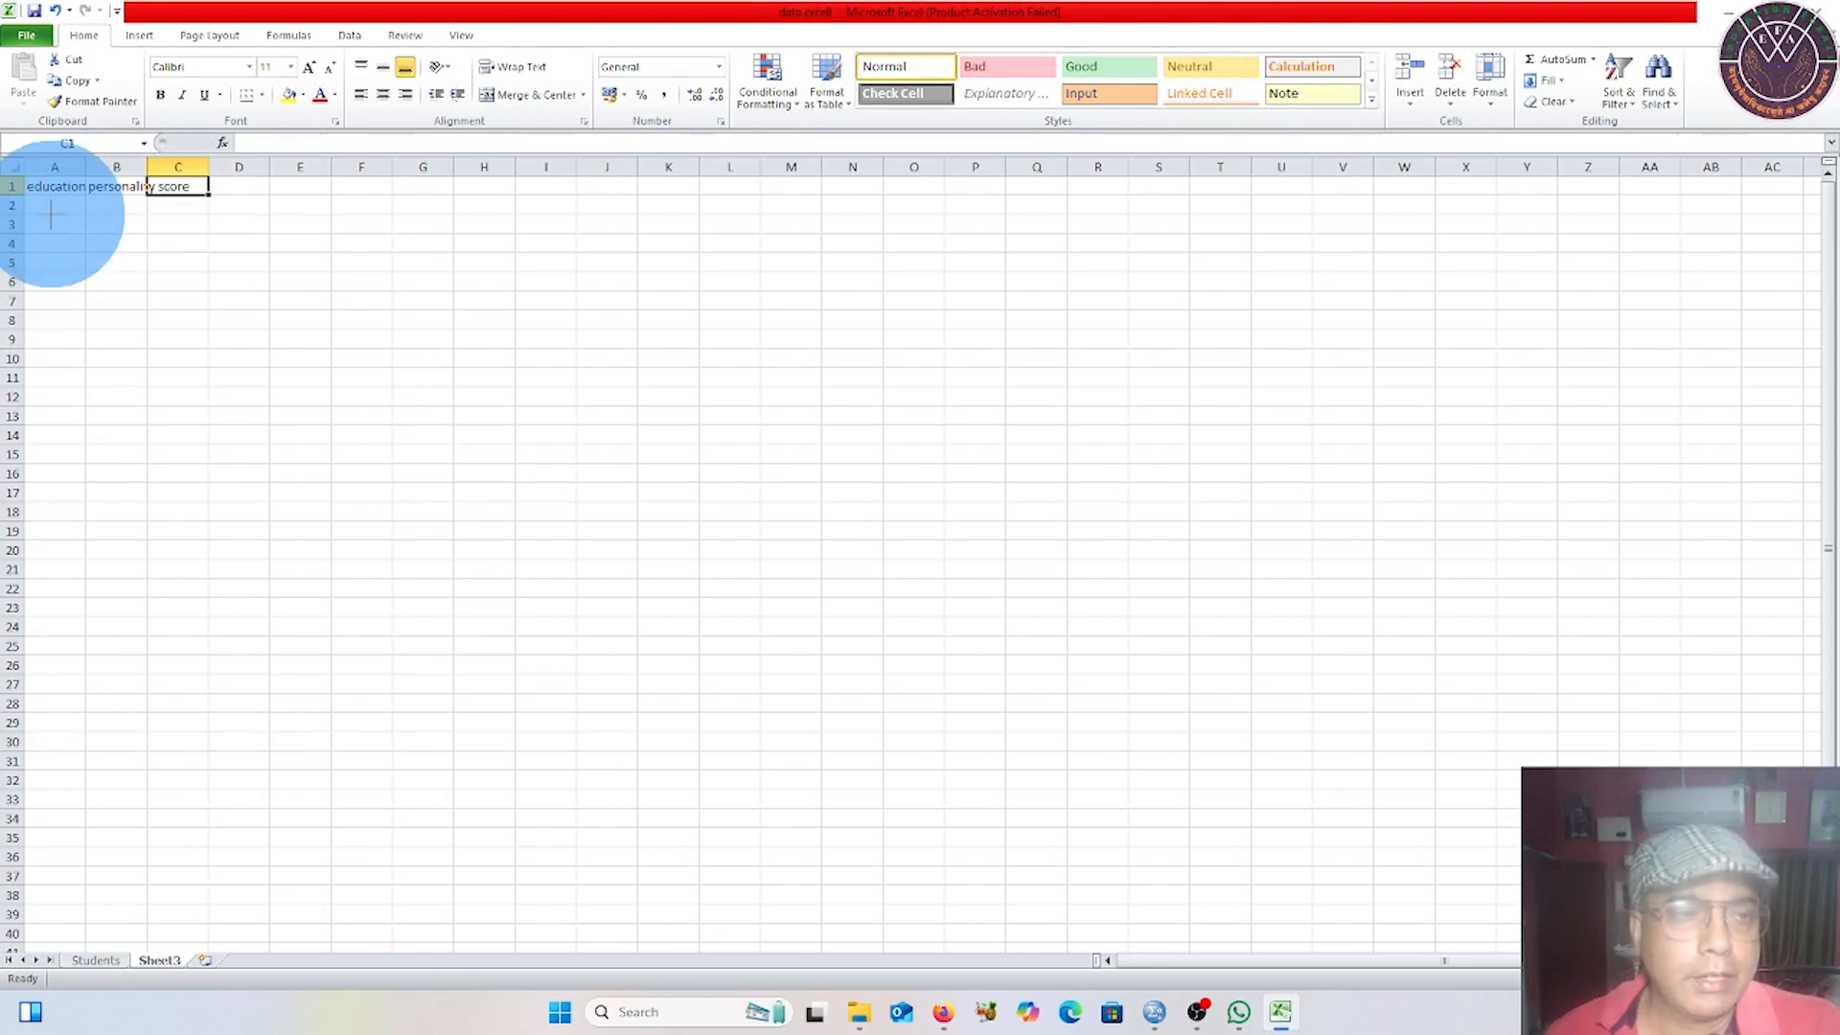
Enter the education codes 1, 2 and 2 in cells A2 to A4.
drag(791, 378, 728, 359)
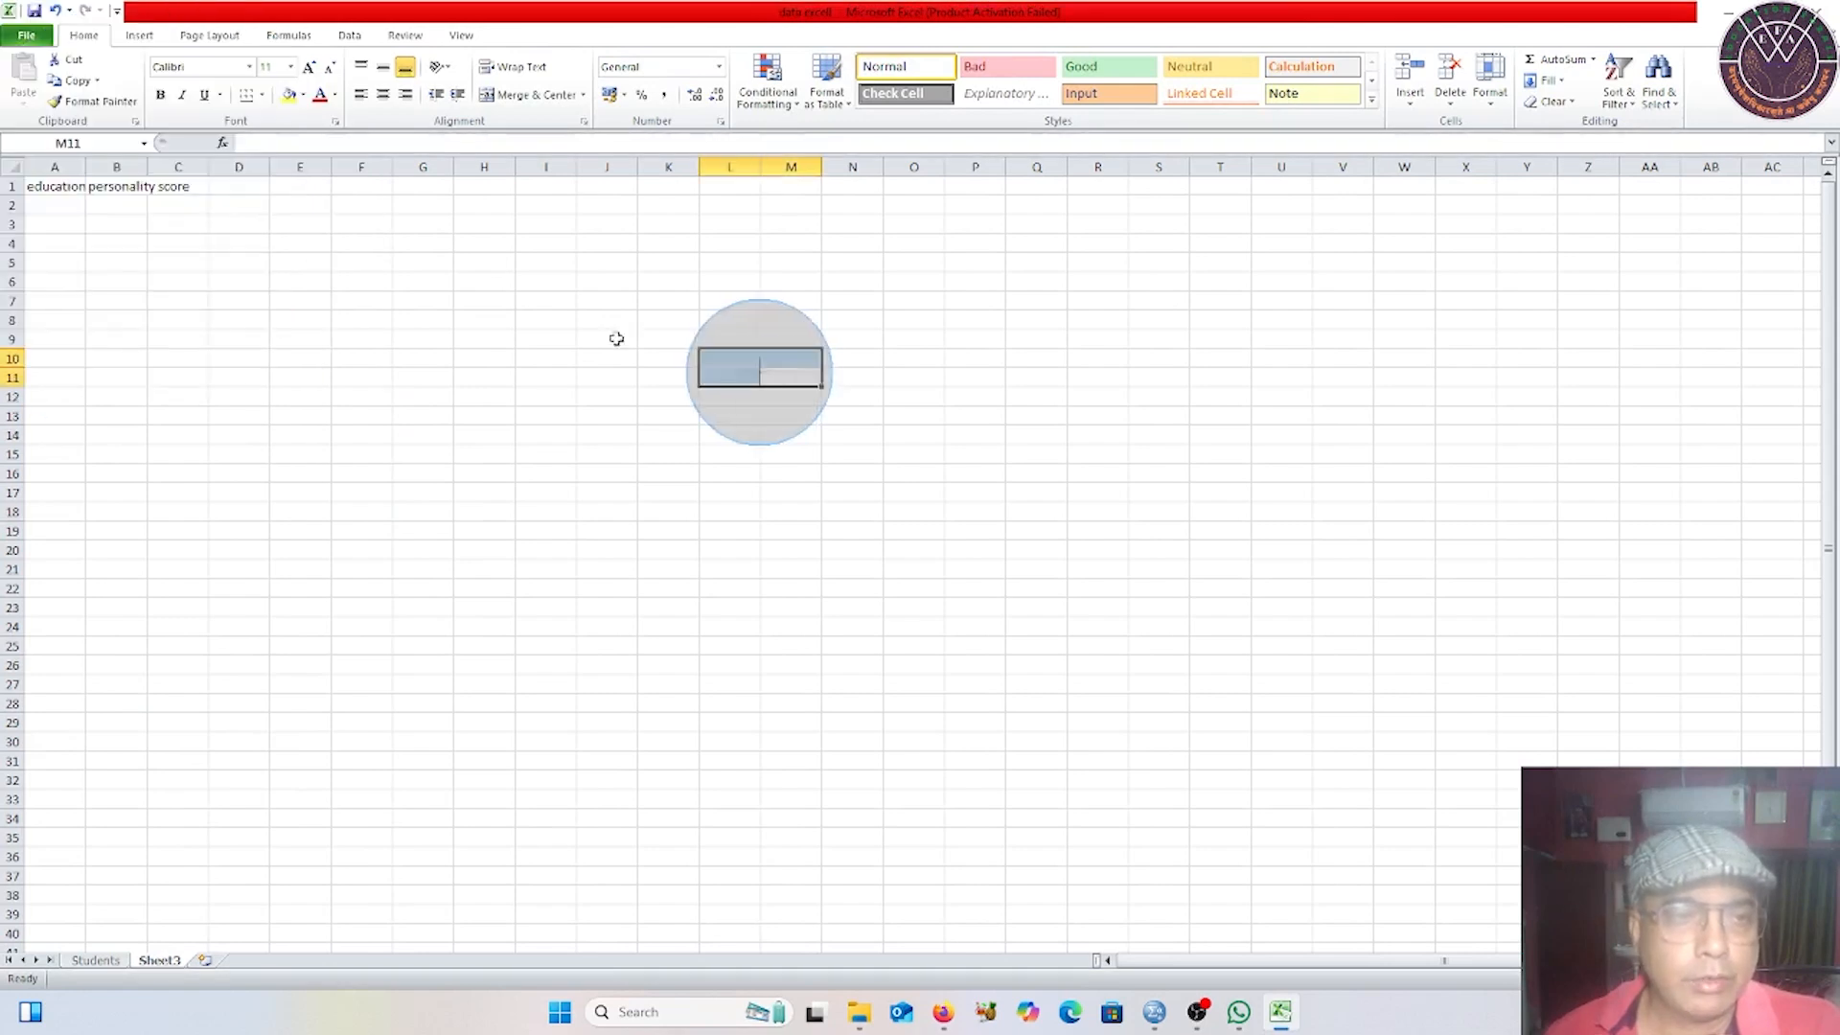
click(72, 207)
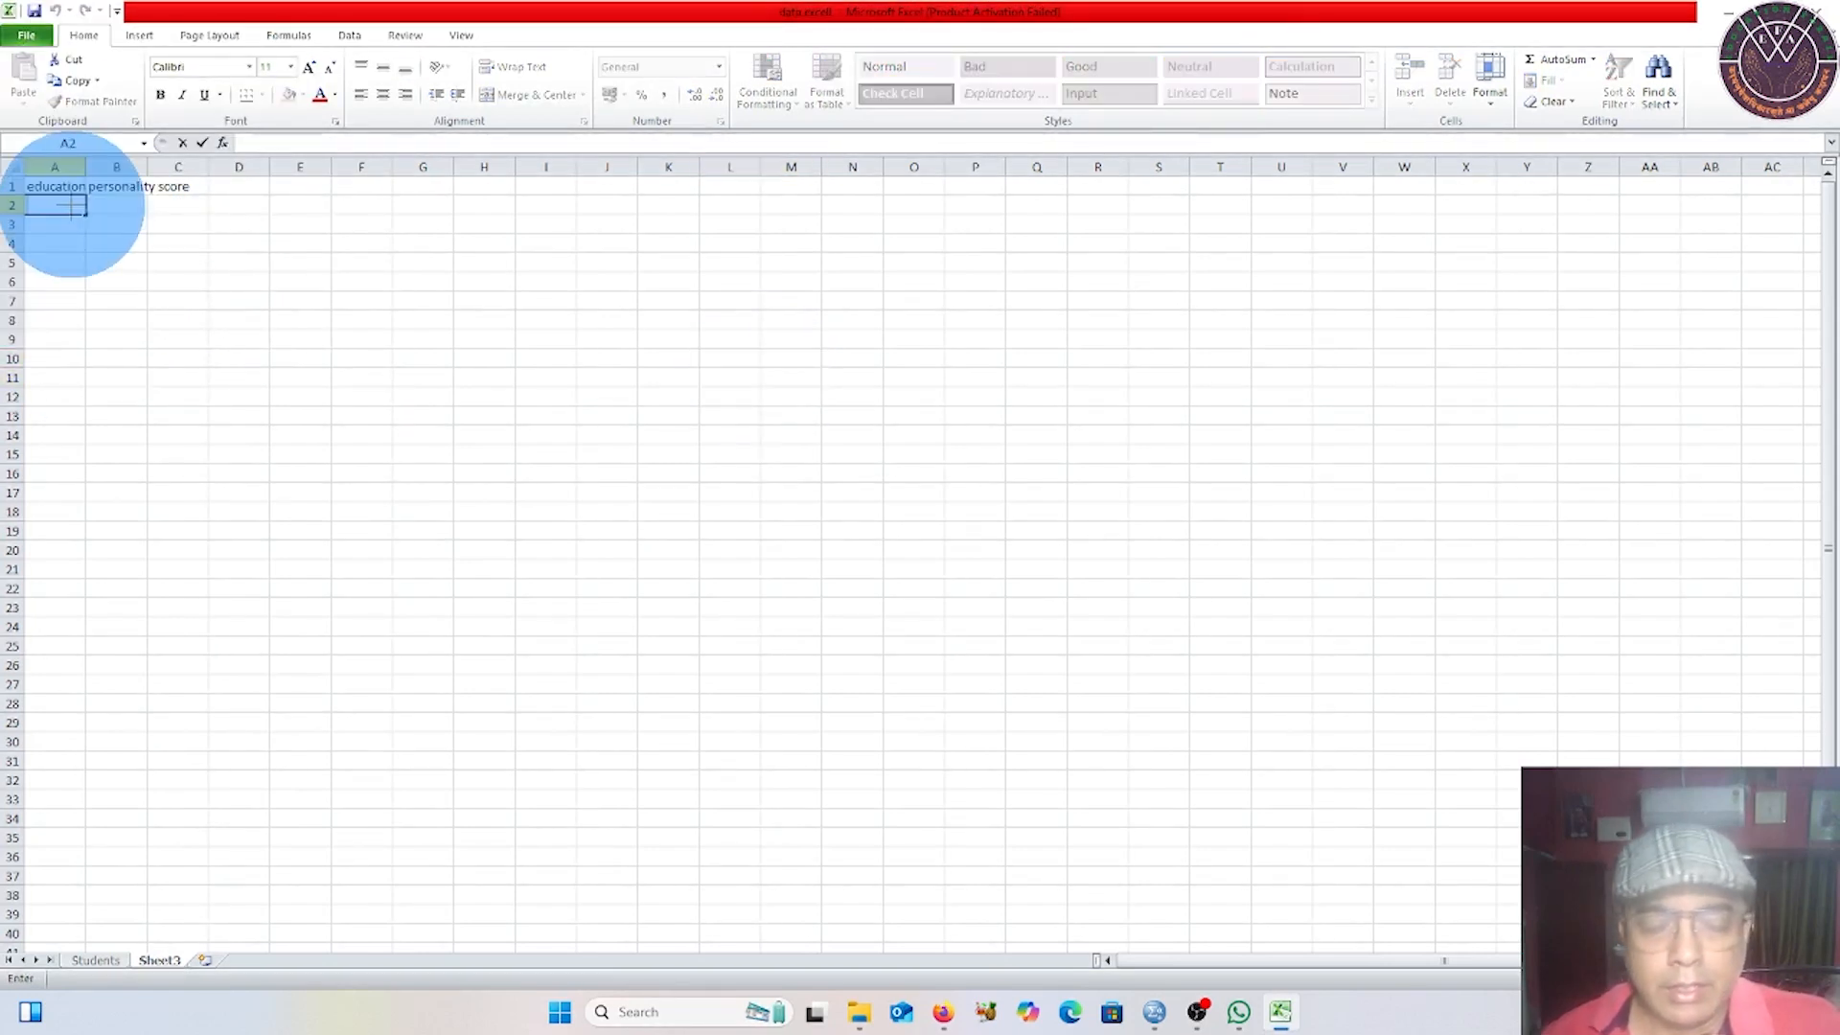
text(1)
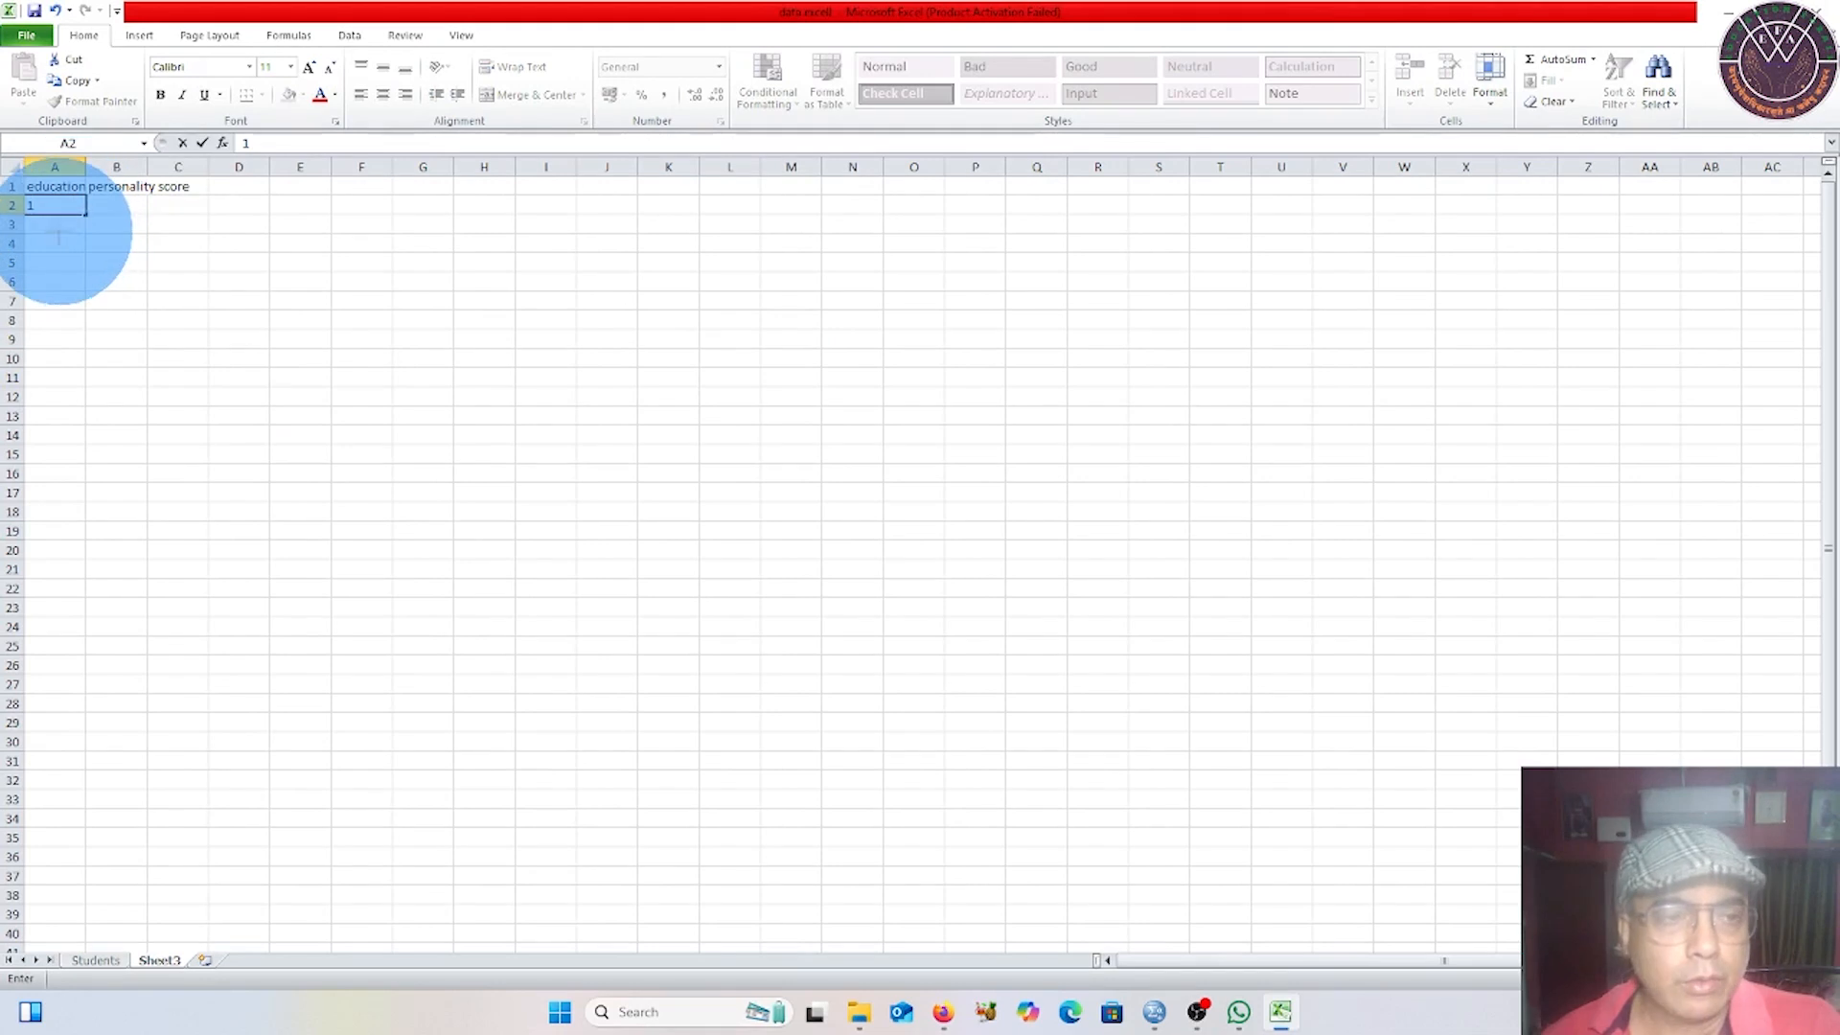
click(58, 226)
text(2)
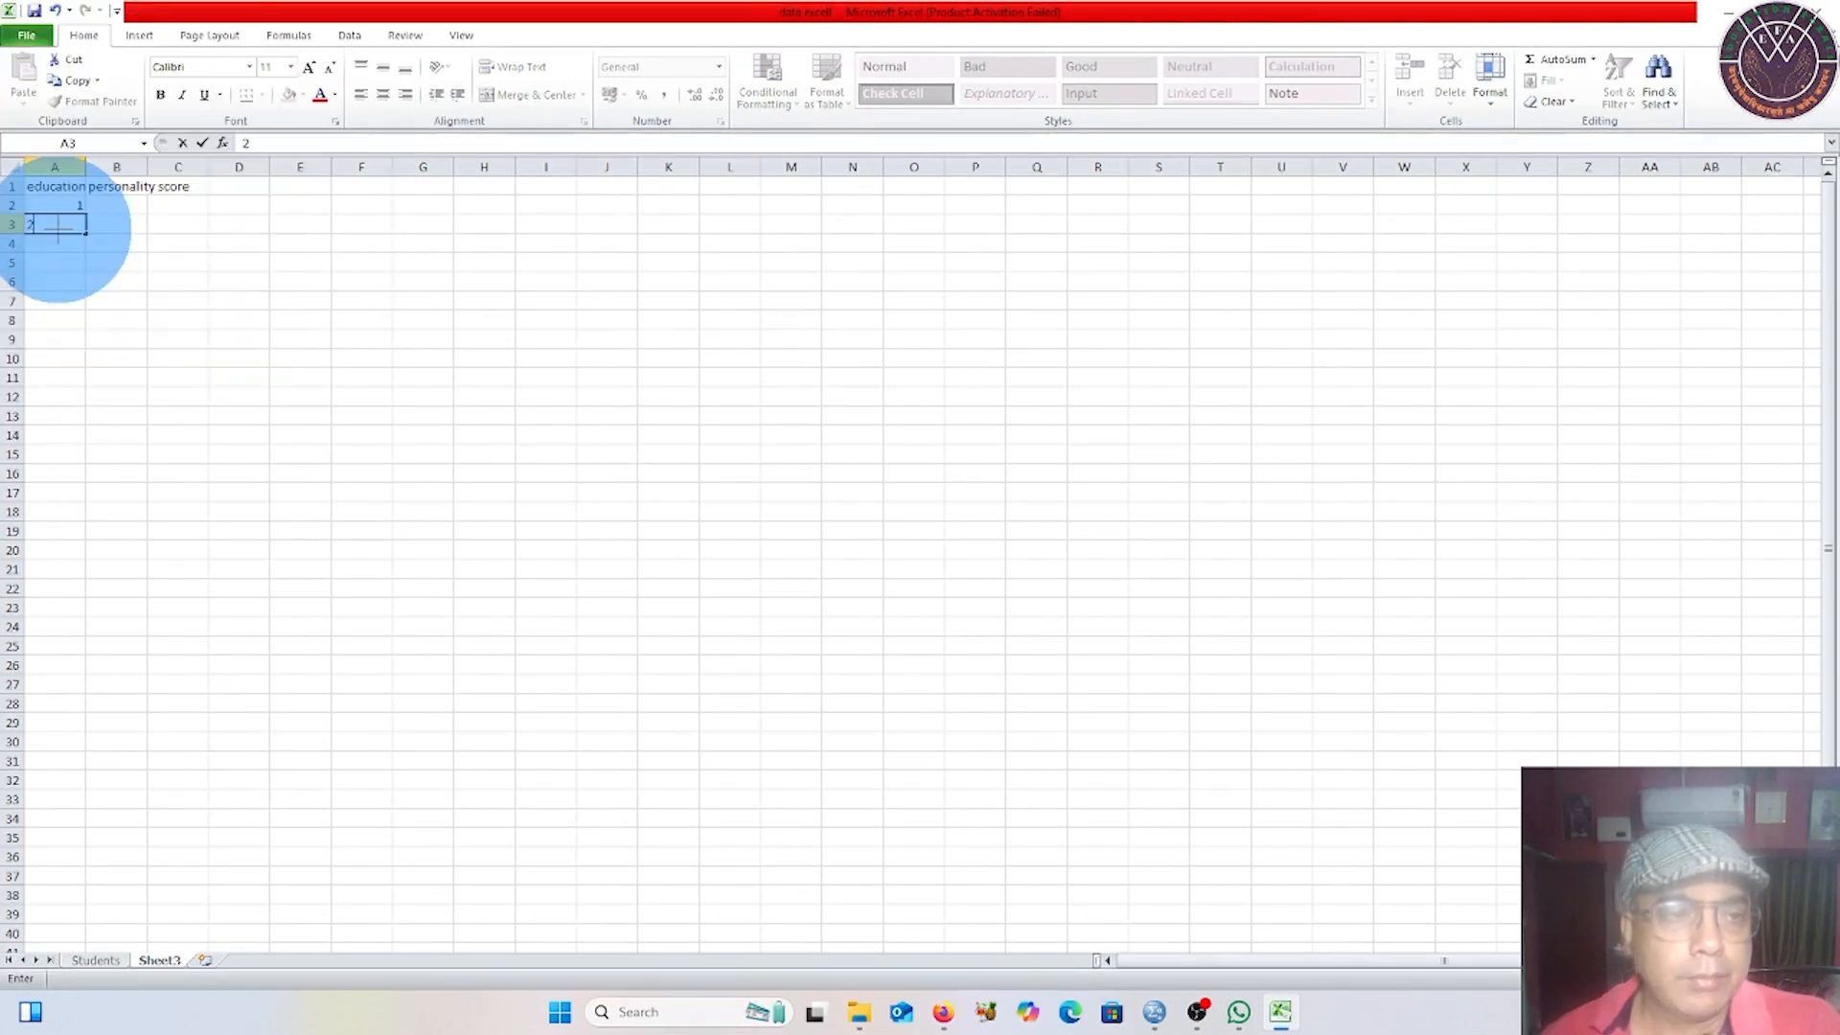
key(Return)
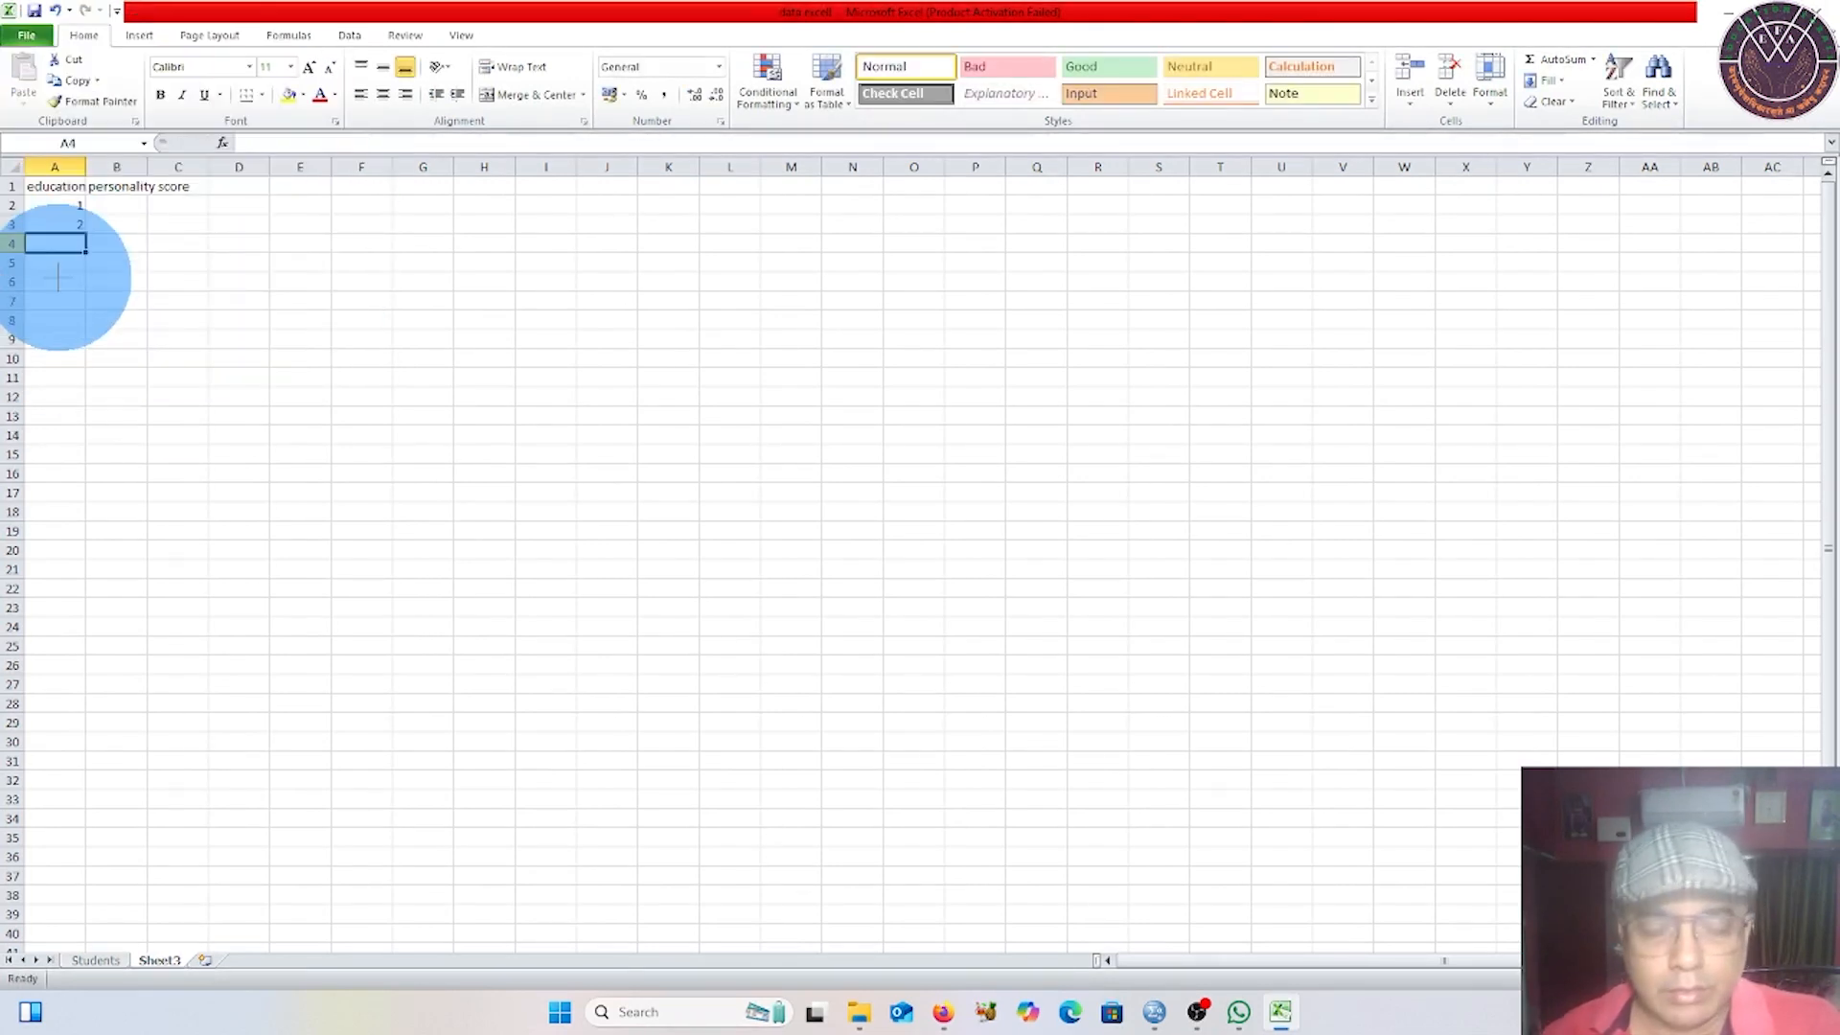
text(2)
Enter the personality scores 34, 56 and 78 in cells B2 to B4.
click(129, 208)
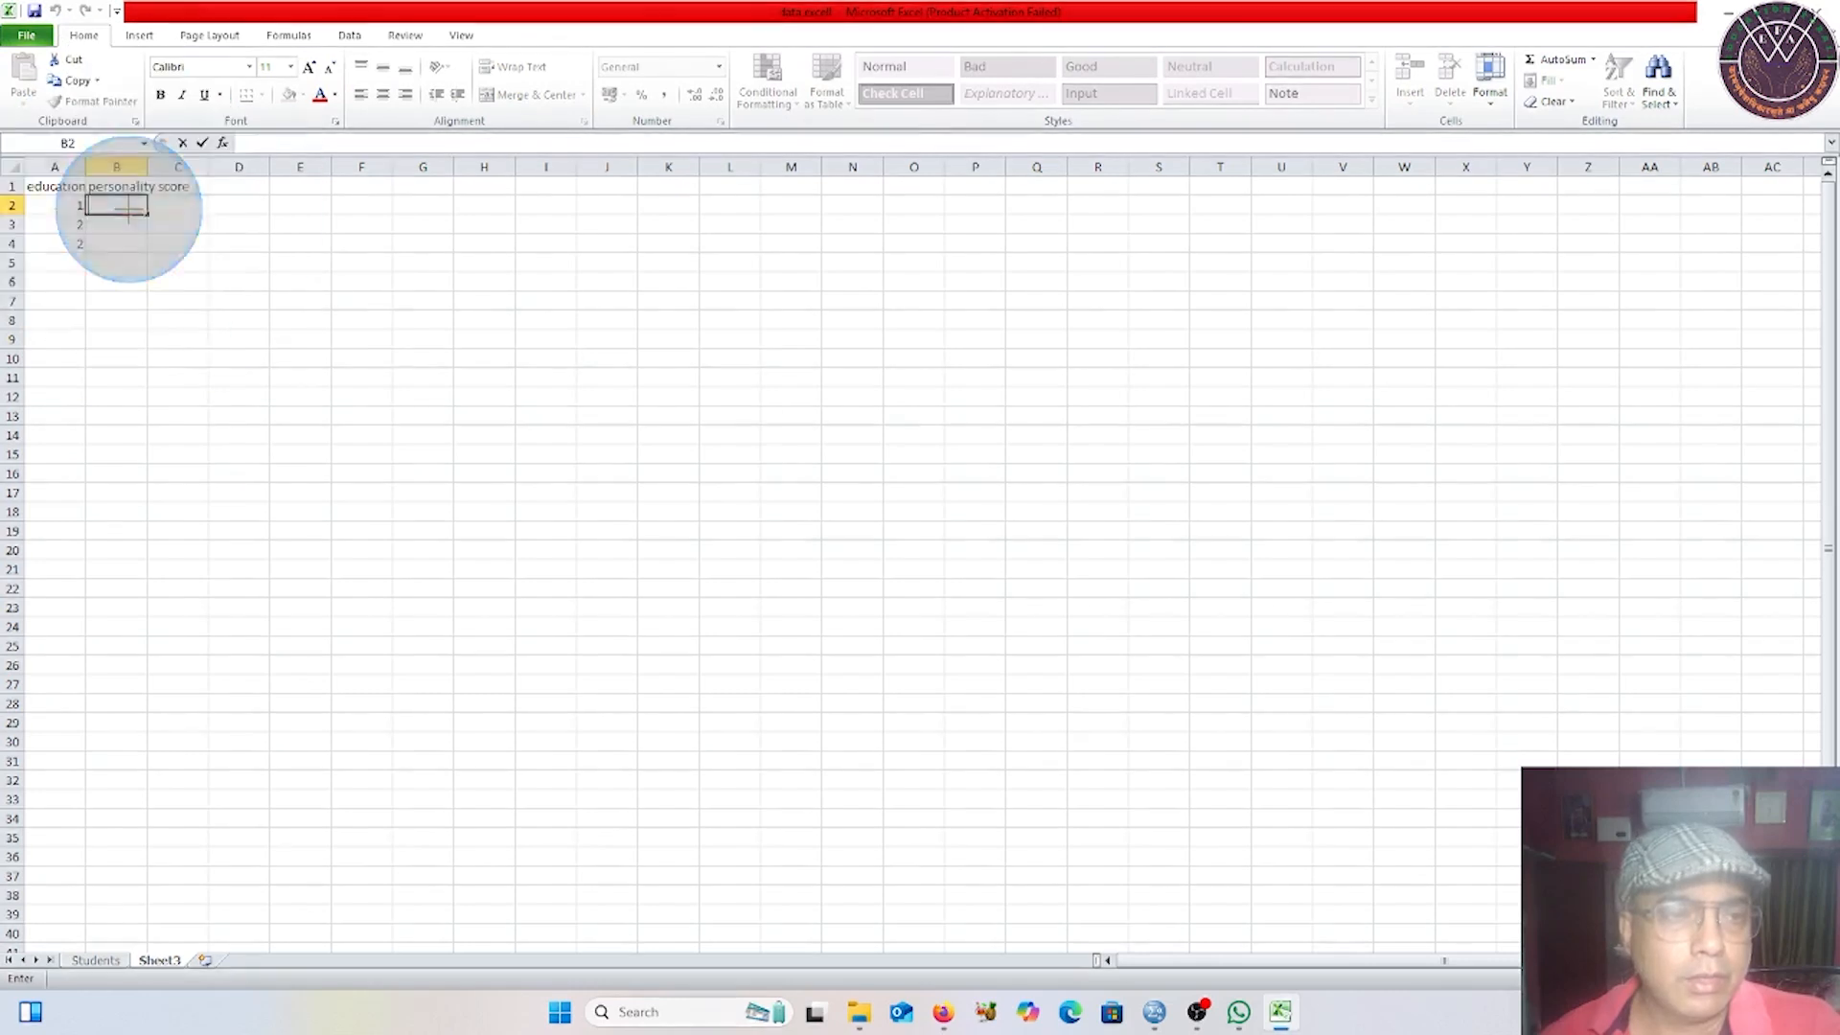
key(super+plus)
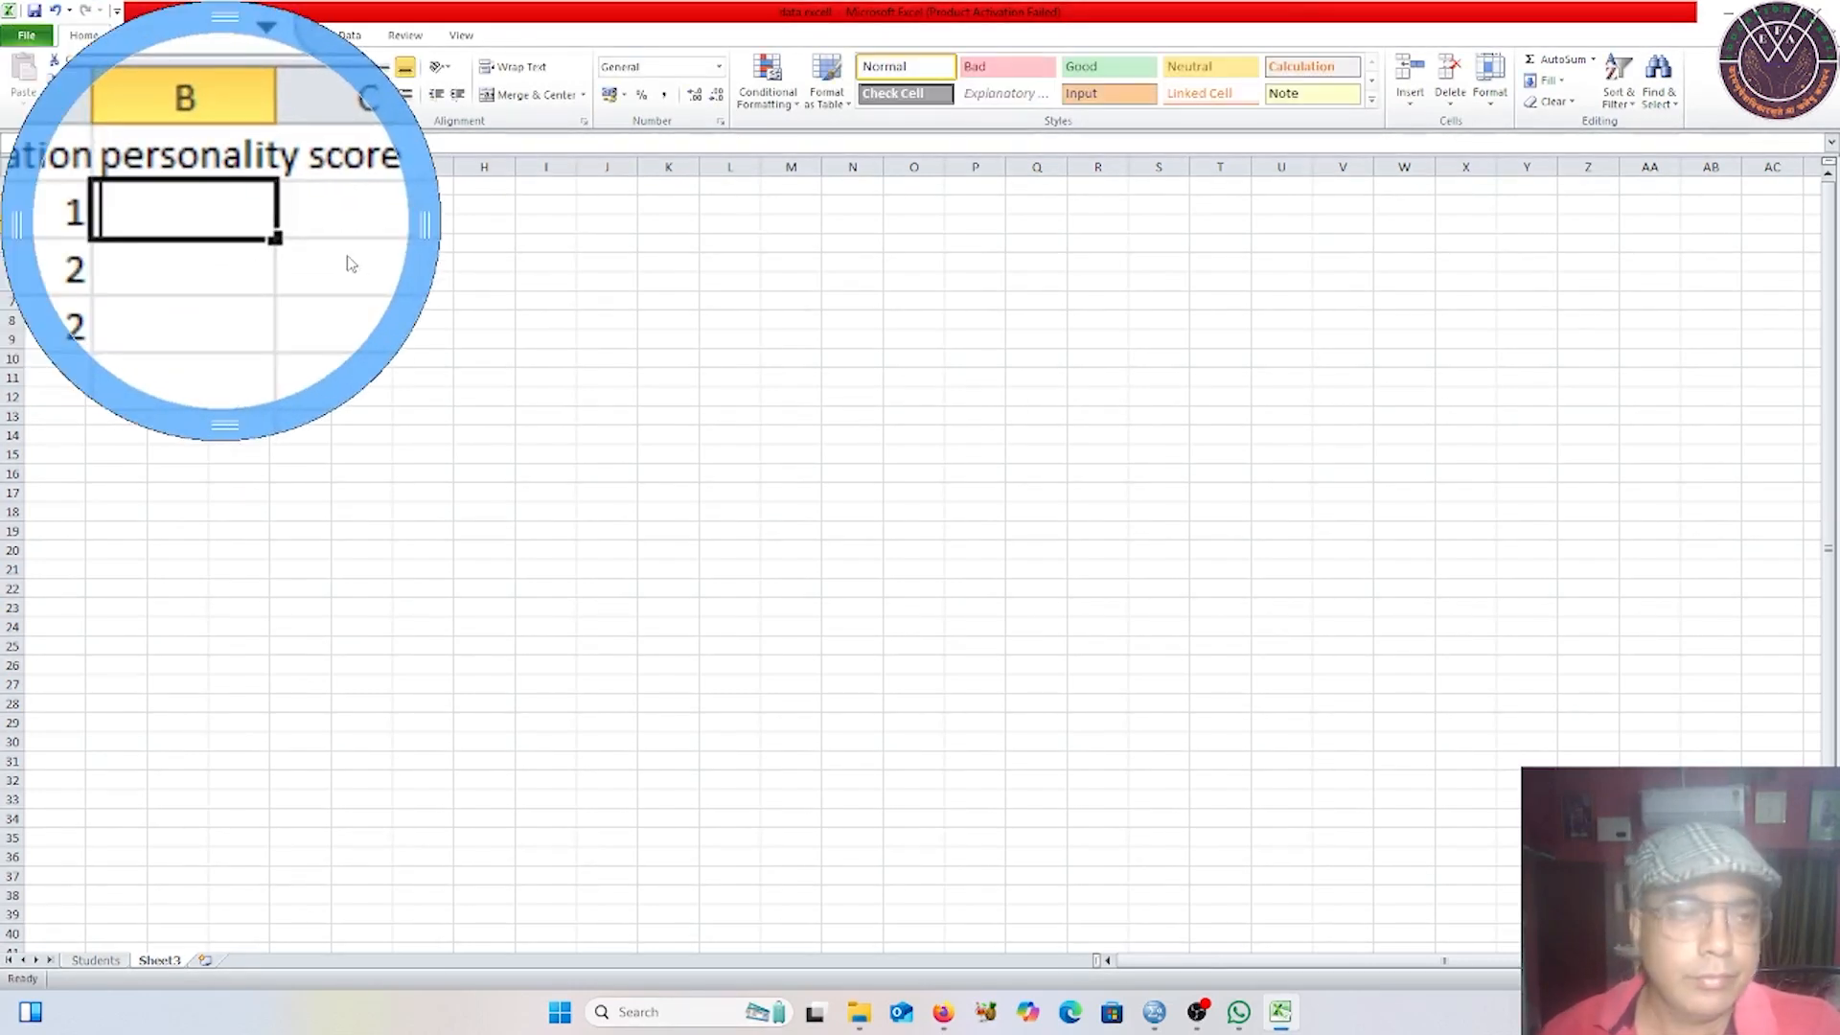
text(34)
click(790, 300)
click(111, 224)
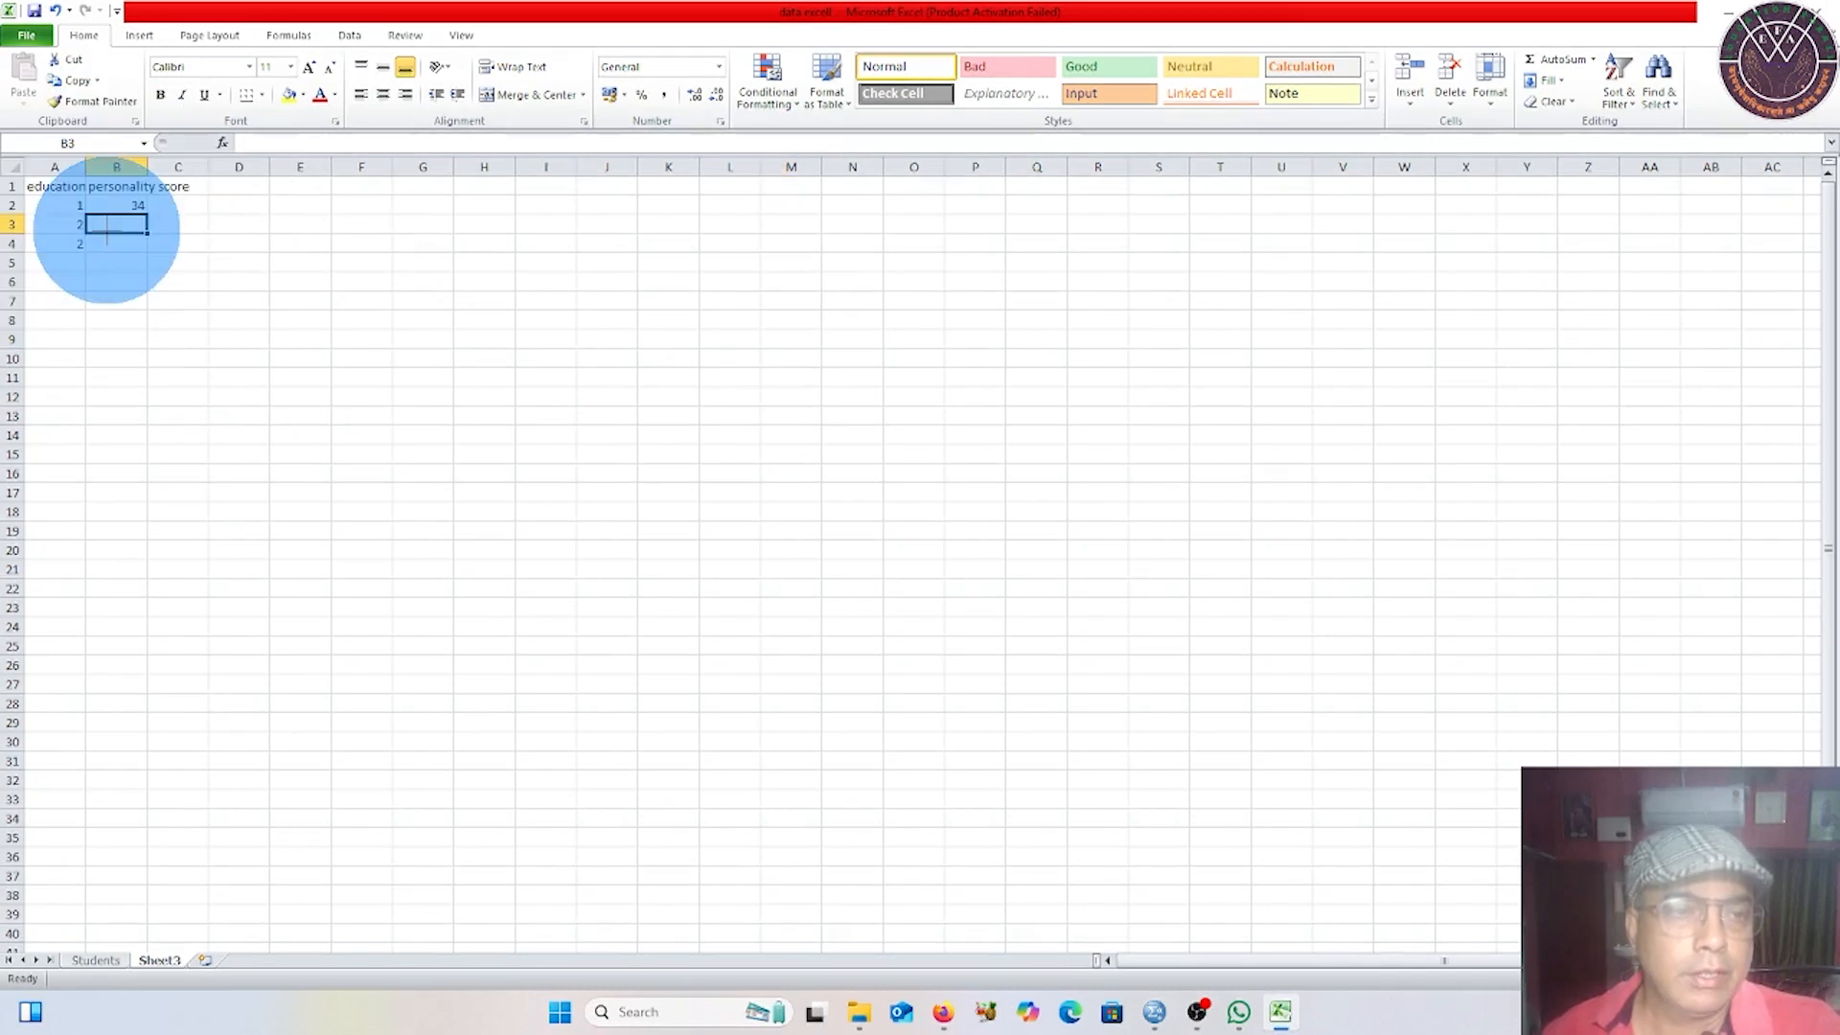
text(56)
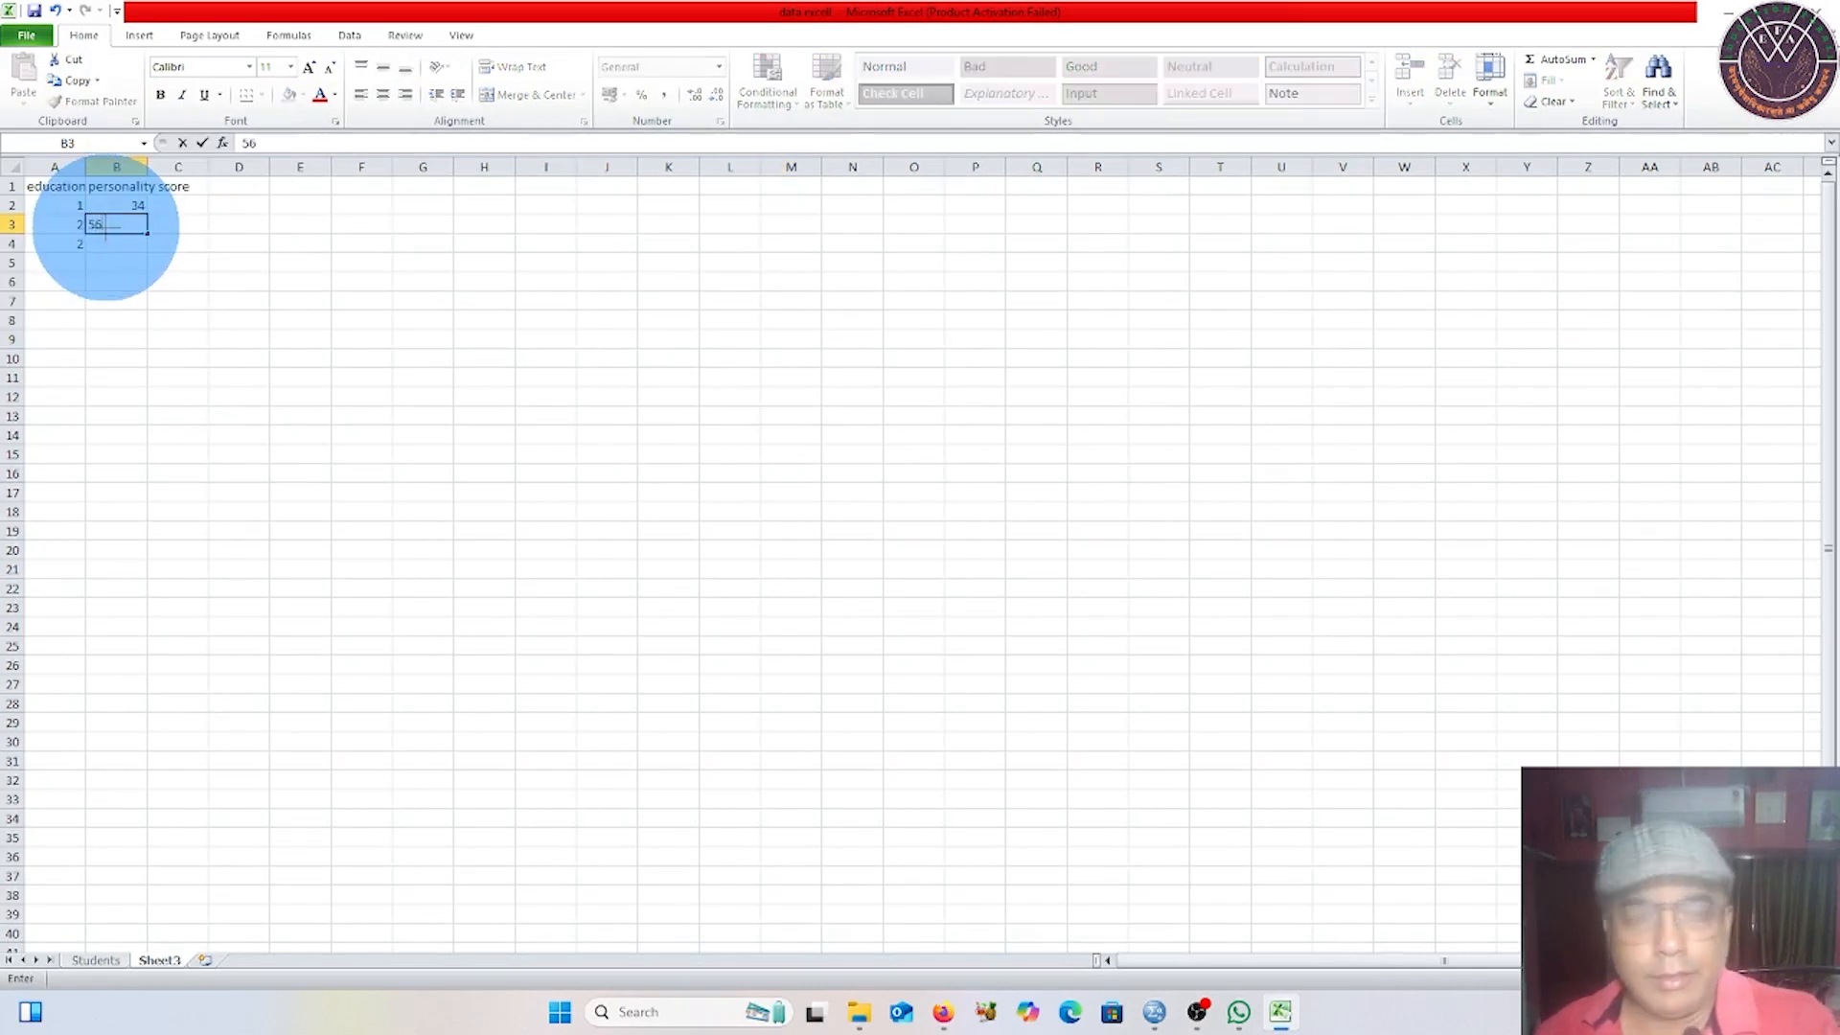
key(Return)
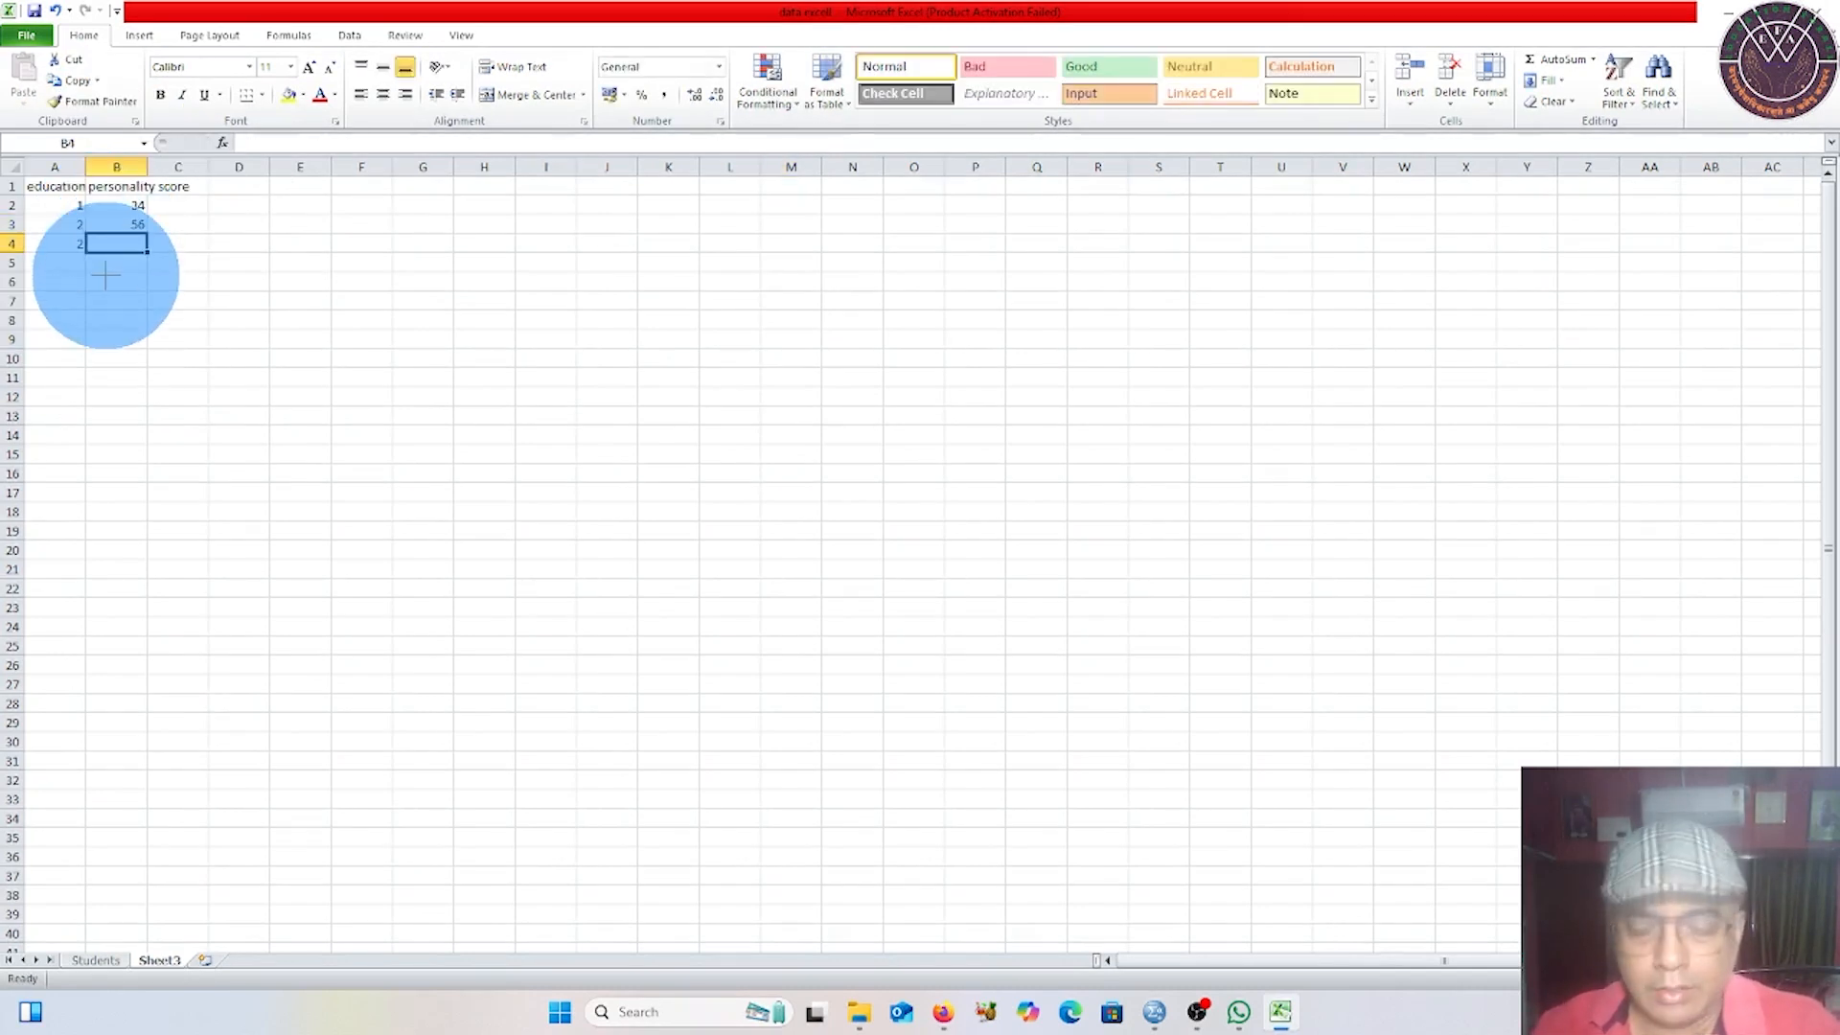
text(78)
click(362, 377)
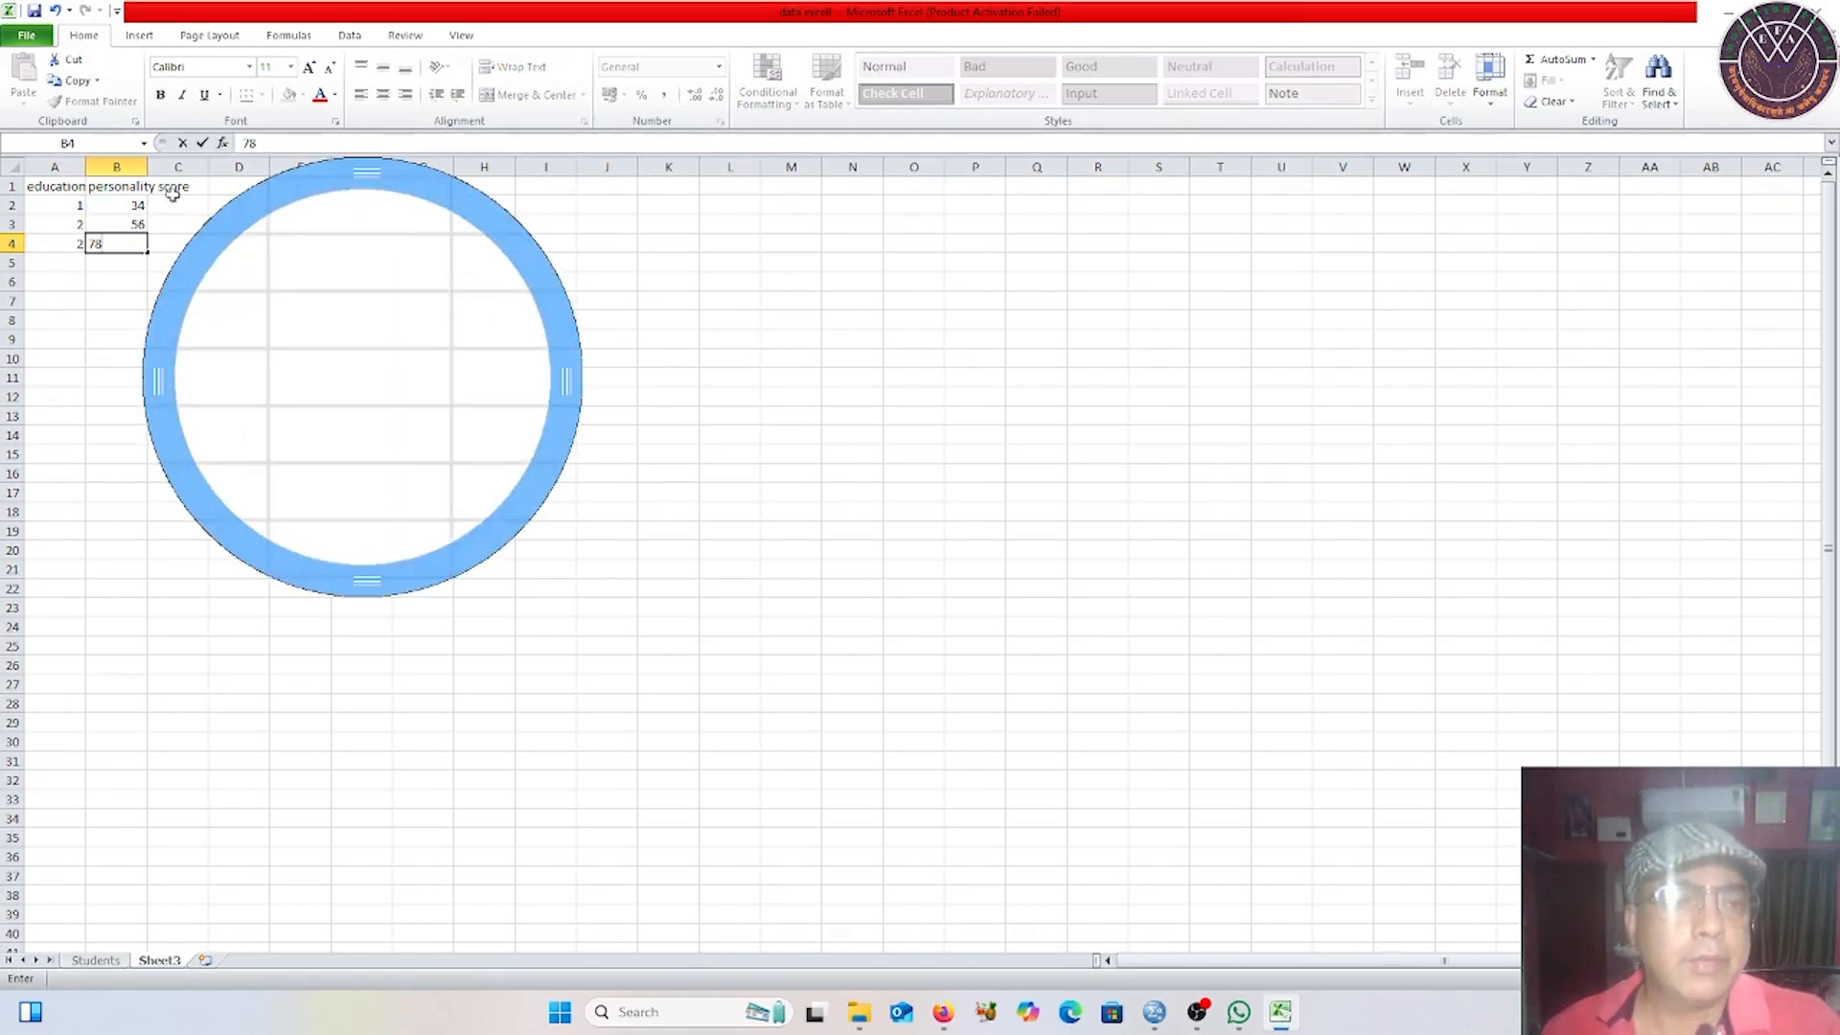
click(153, 965)
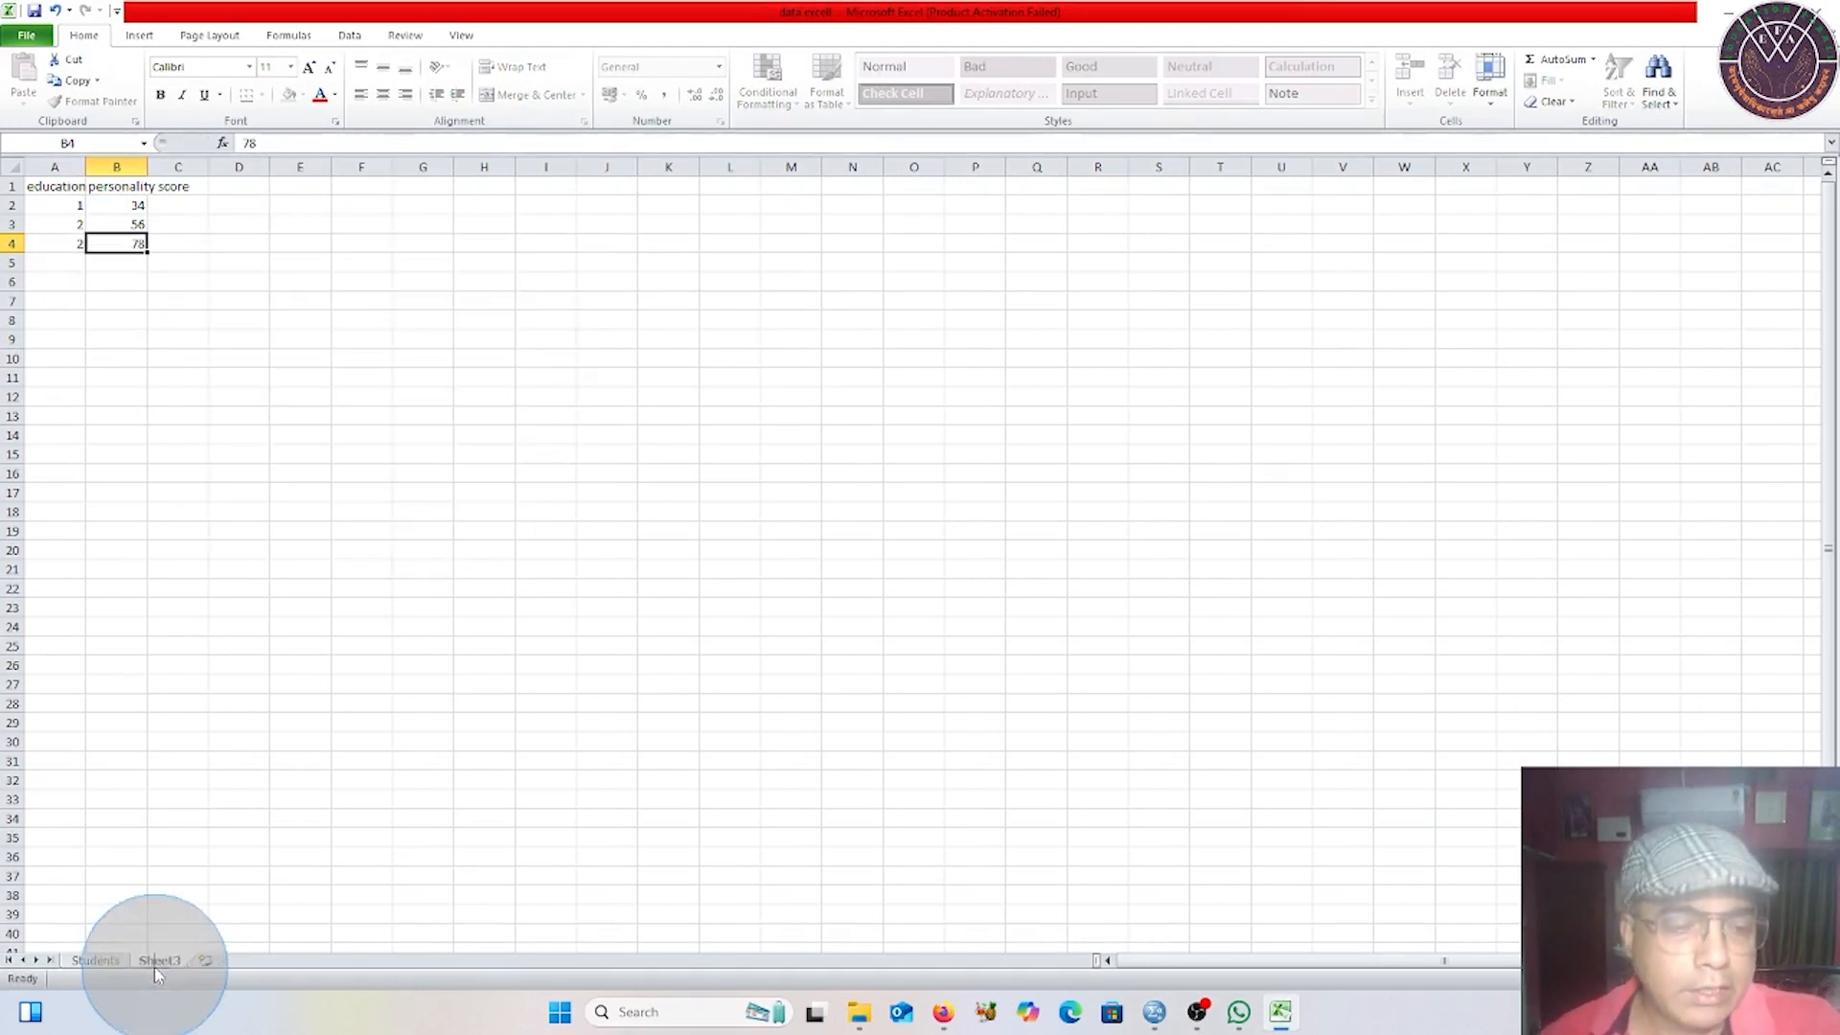
Save the Excel workbook with the new Sheet3 data and switch to the Untitled2 dataset in SPSS.
click(599, 774)
click(36, 13)
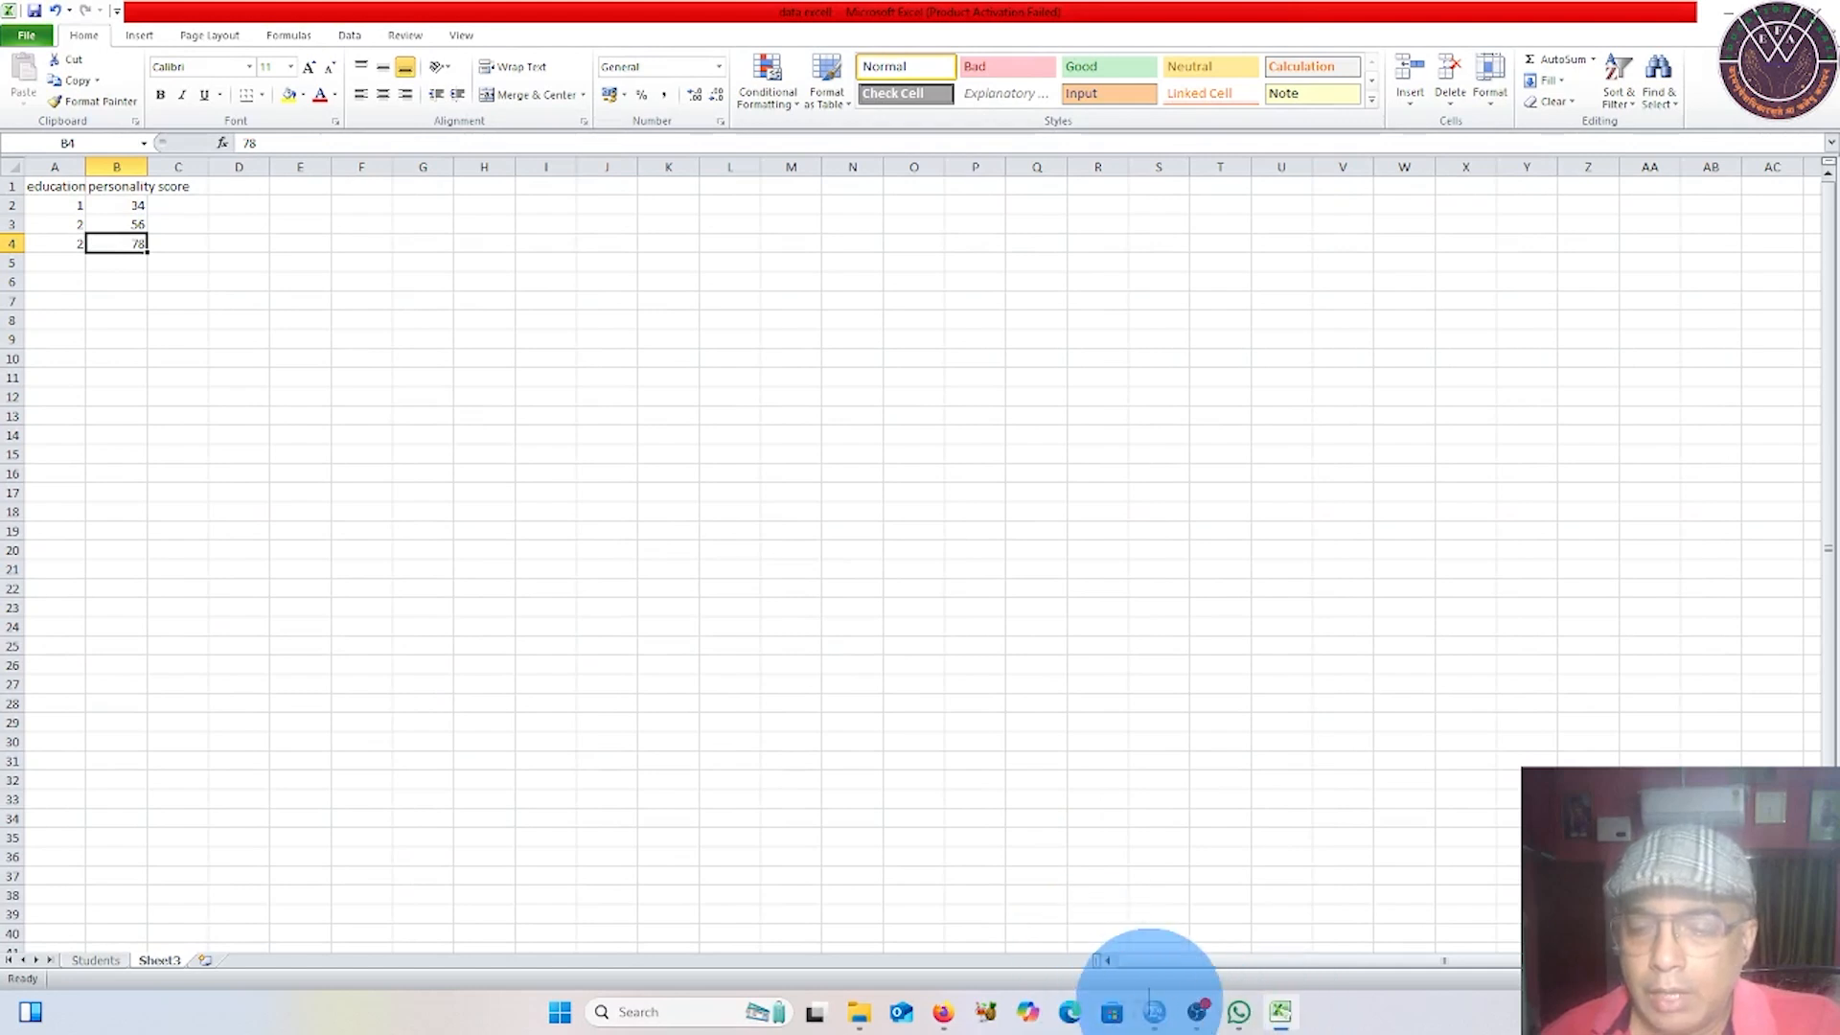
click(1157, 1016)
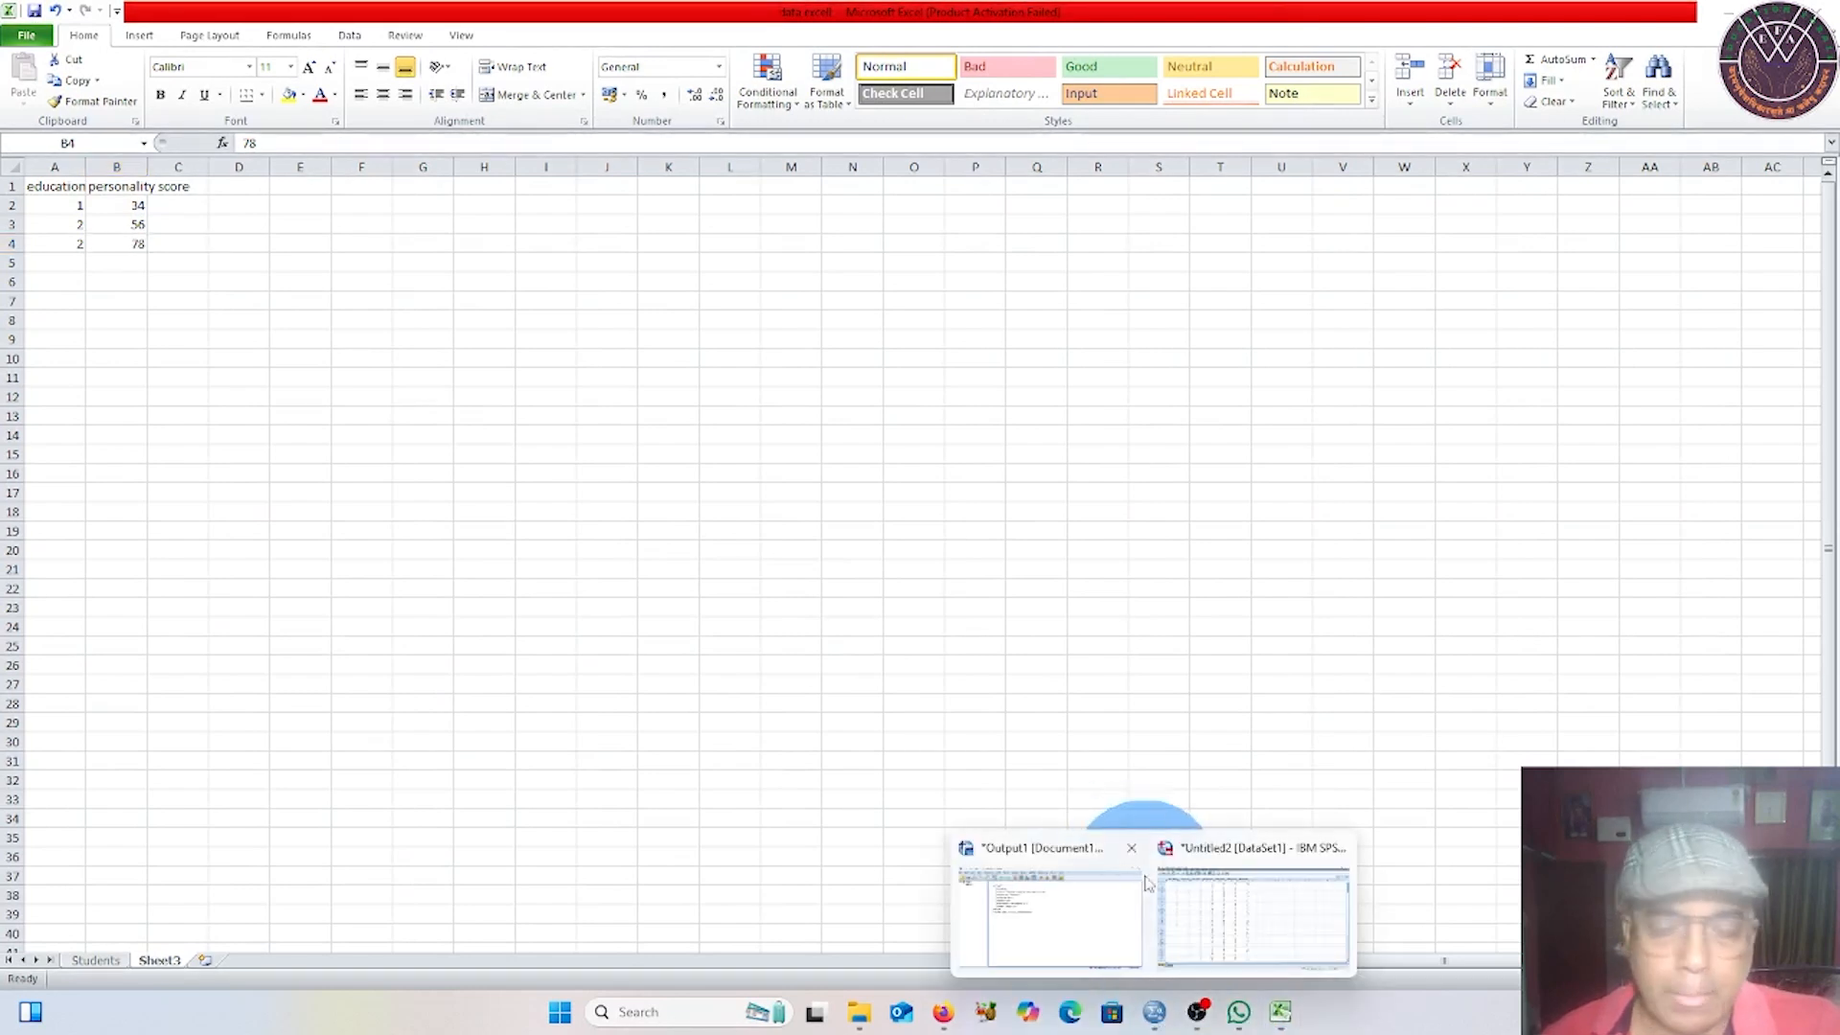
click(1264, 918)
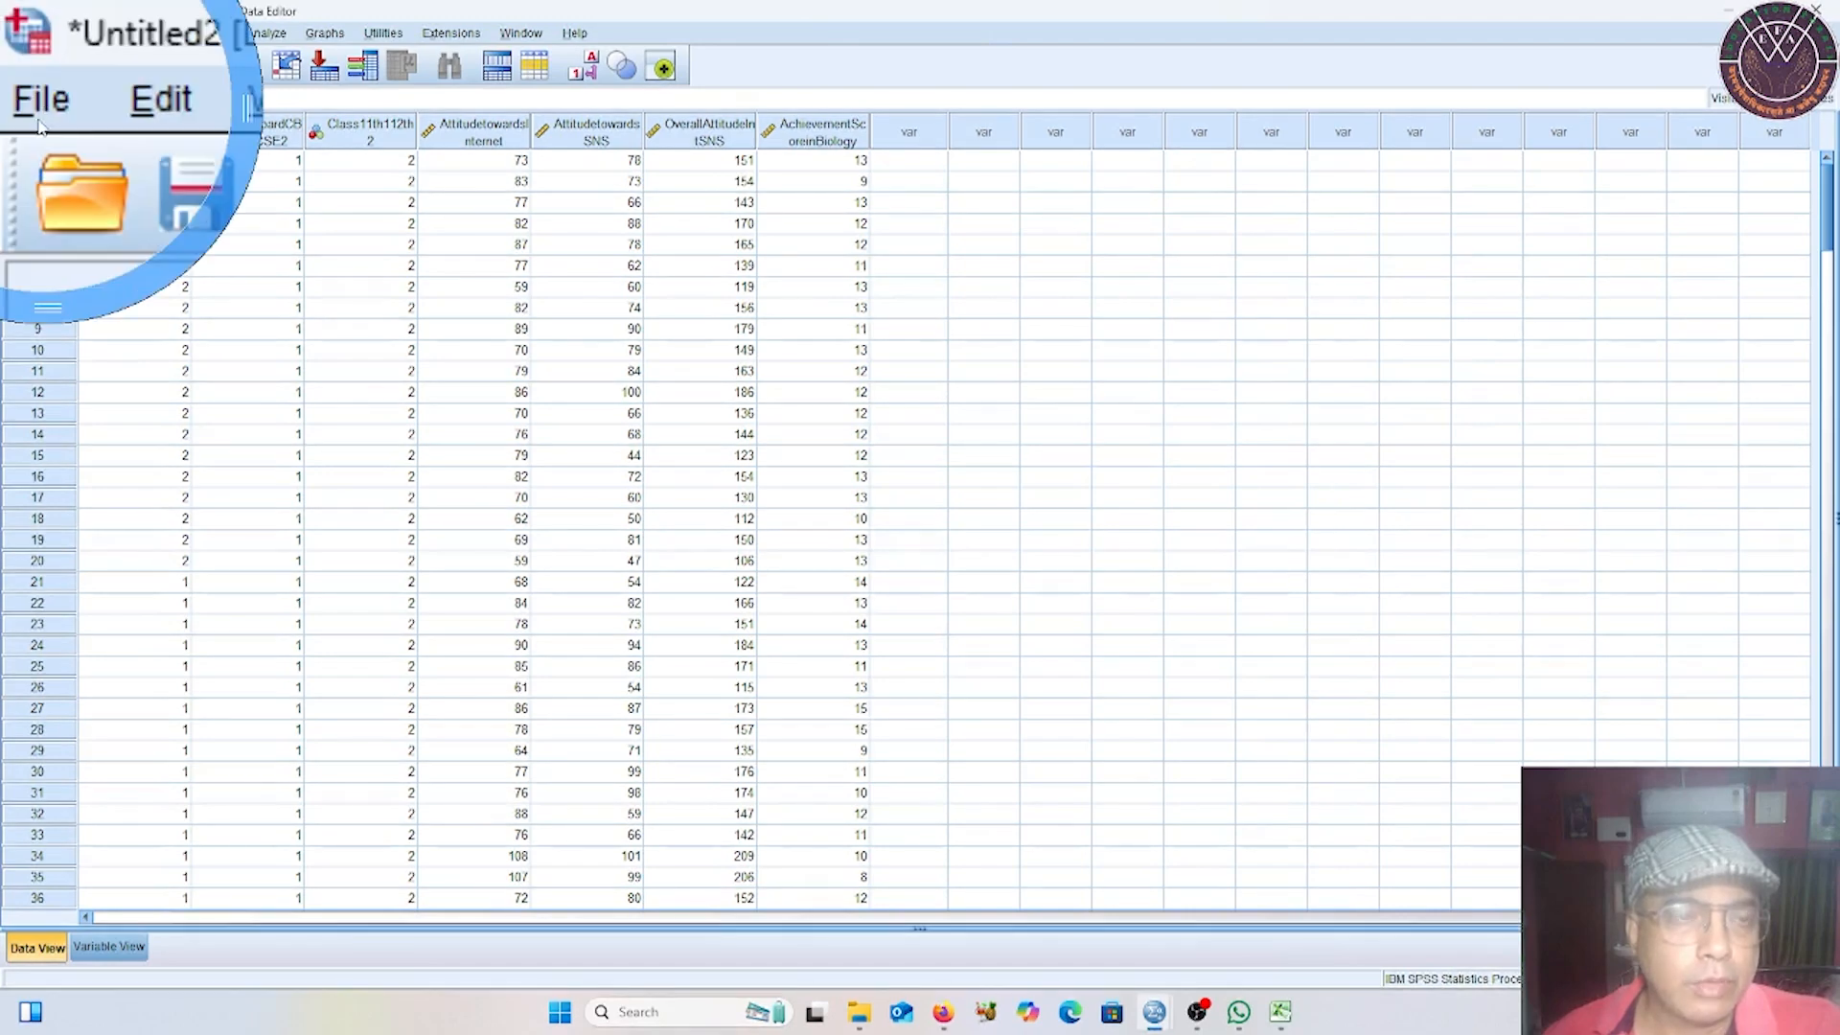
Start an Excel data import and open data excell.xlsx from the Desktop.
click(14, 33)
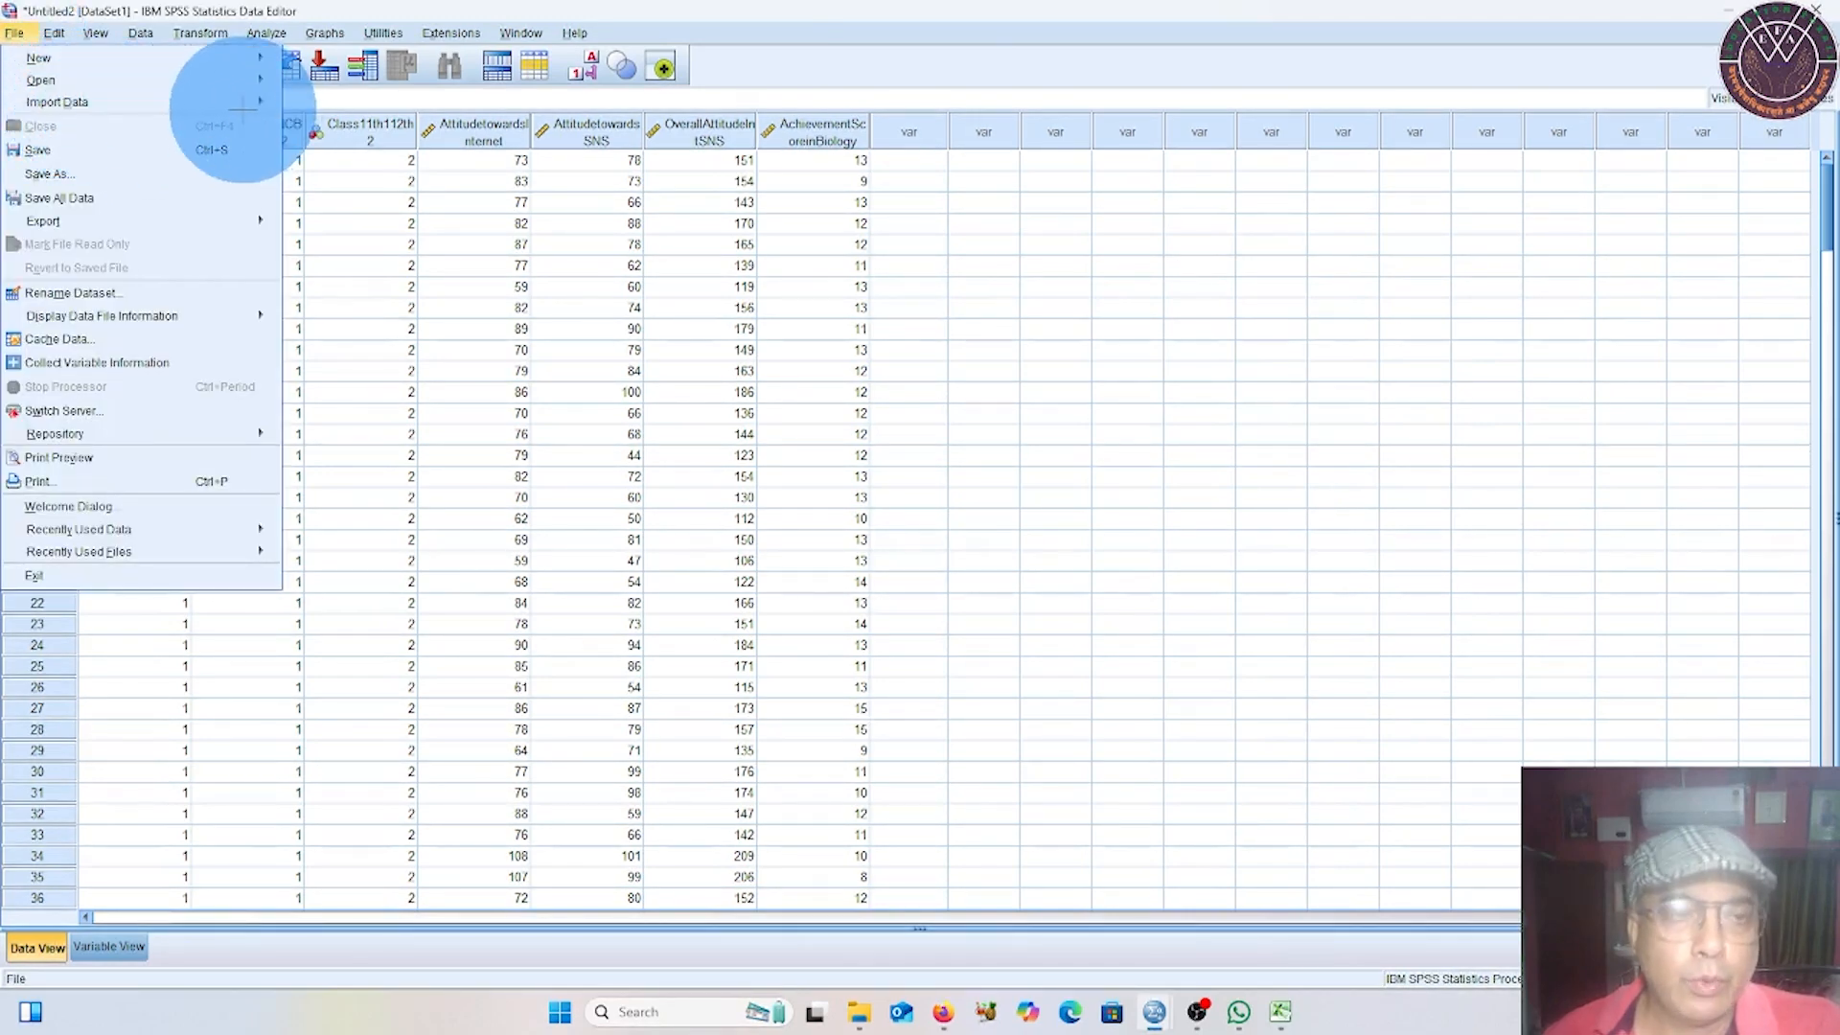
mouse_move(238, 101)
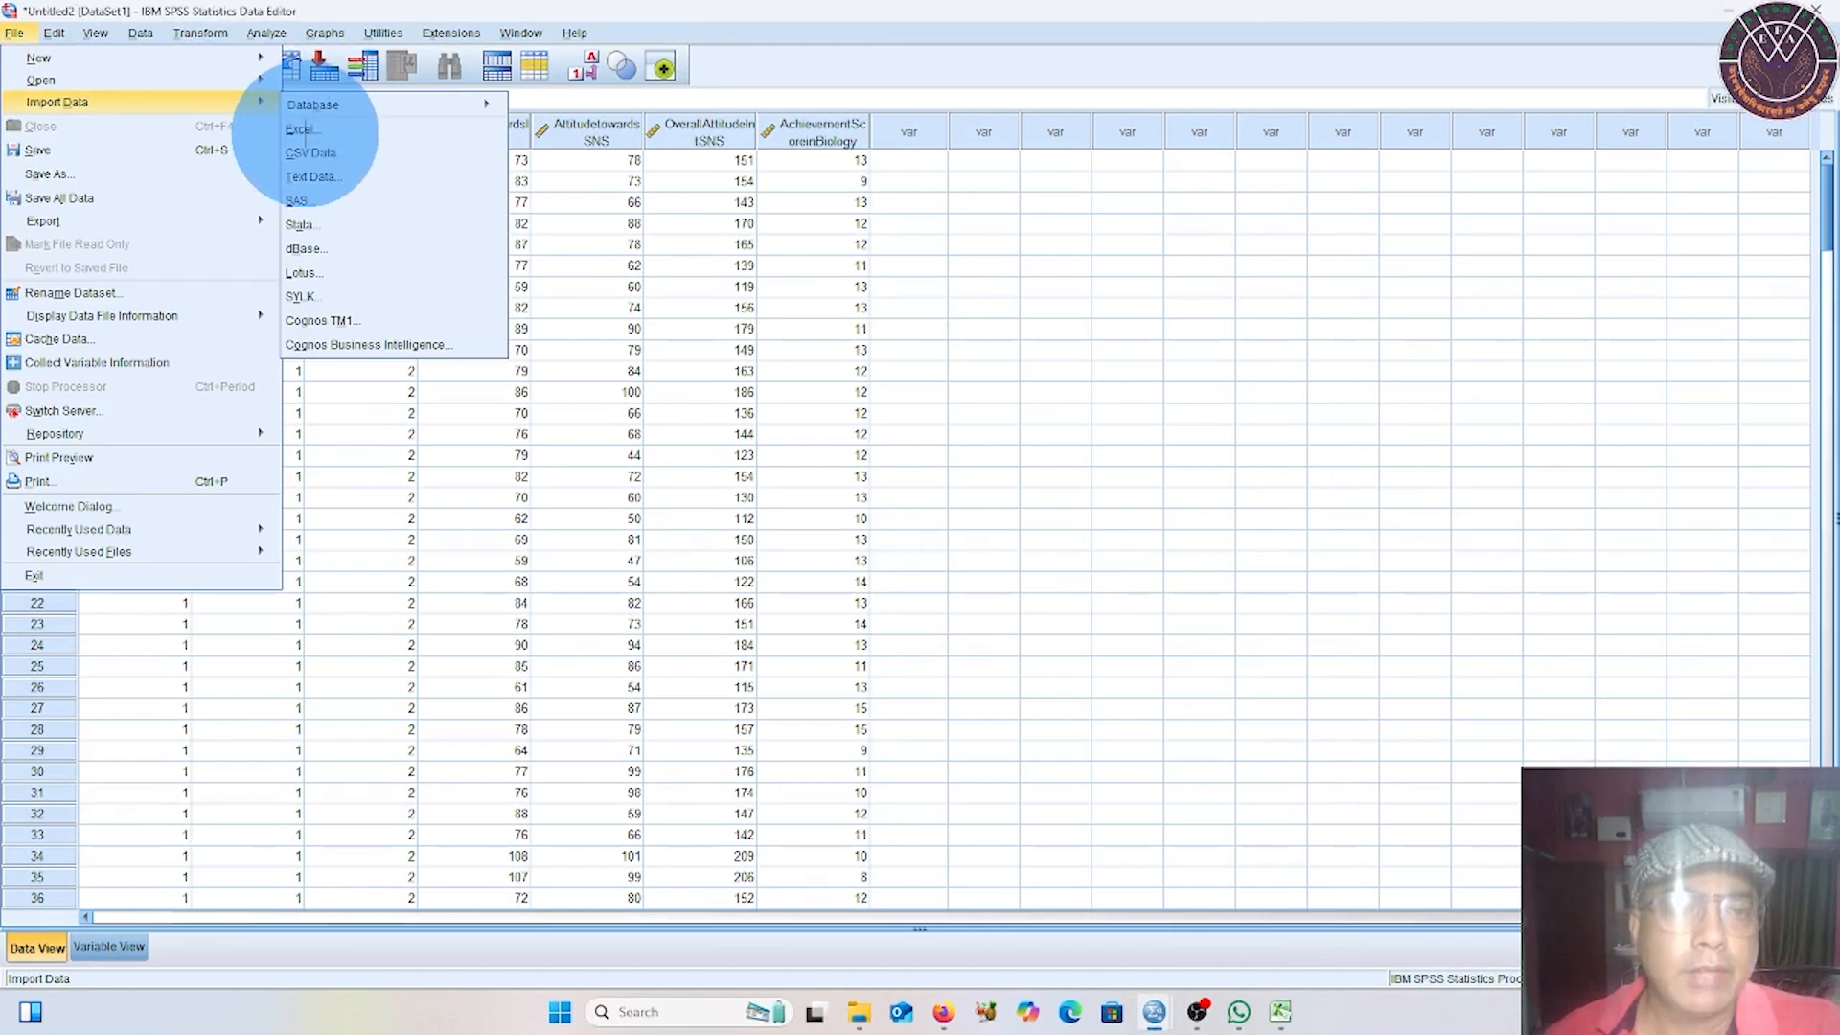
click(300, 130)
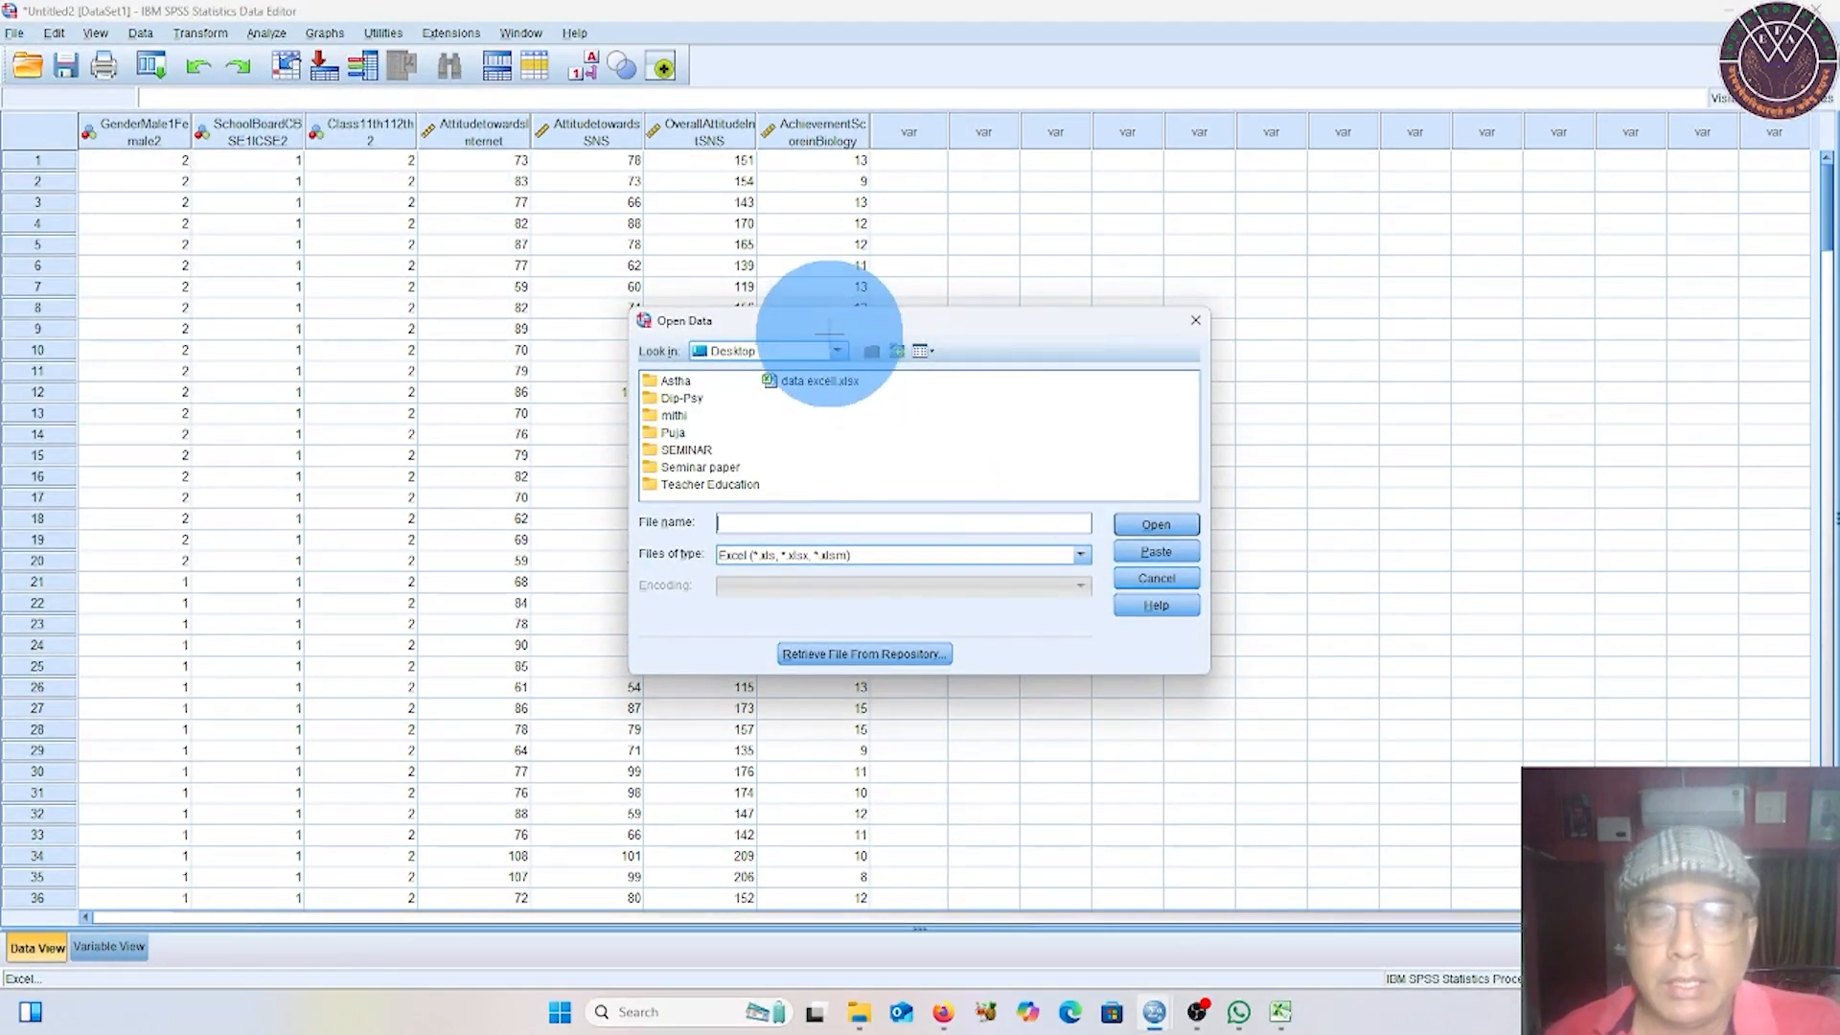
click(815, 381)
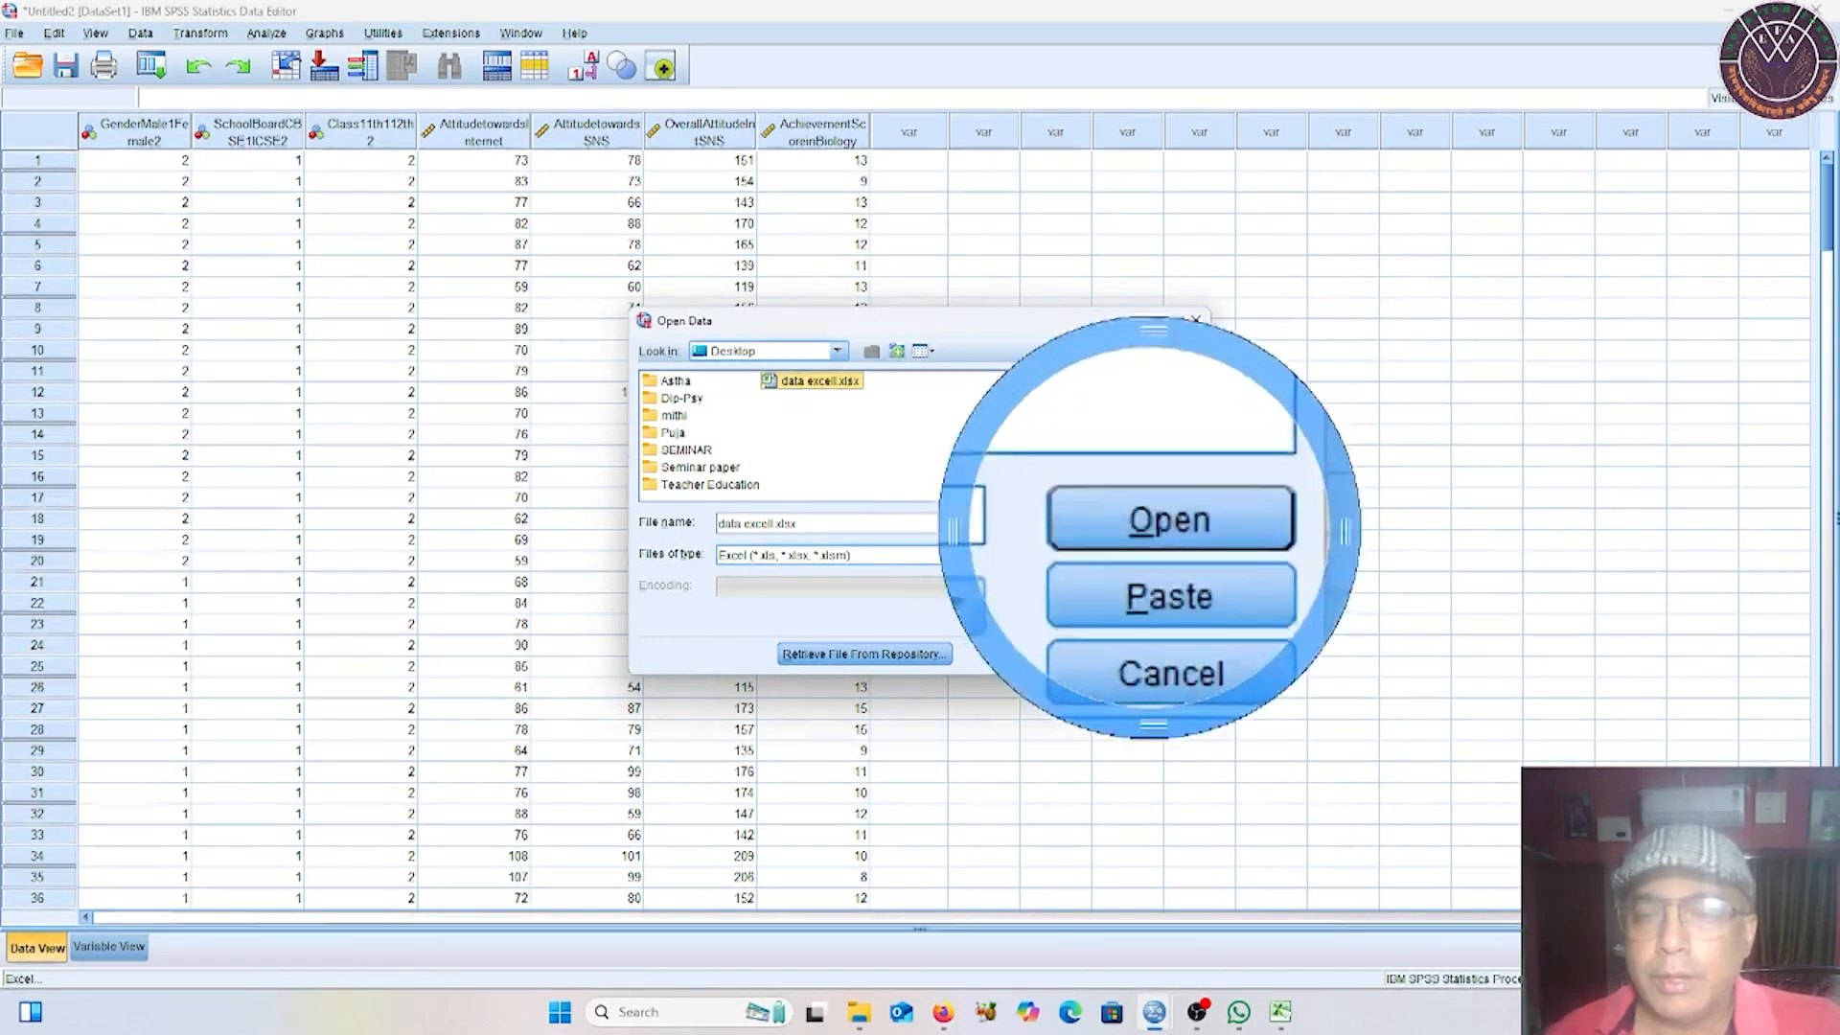
click(1154, 524)
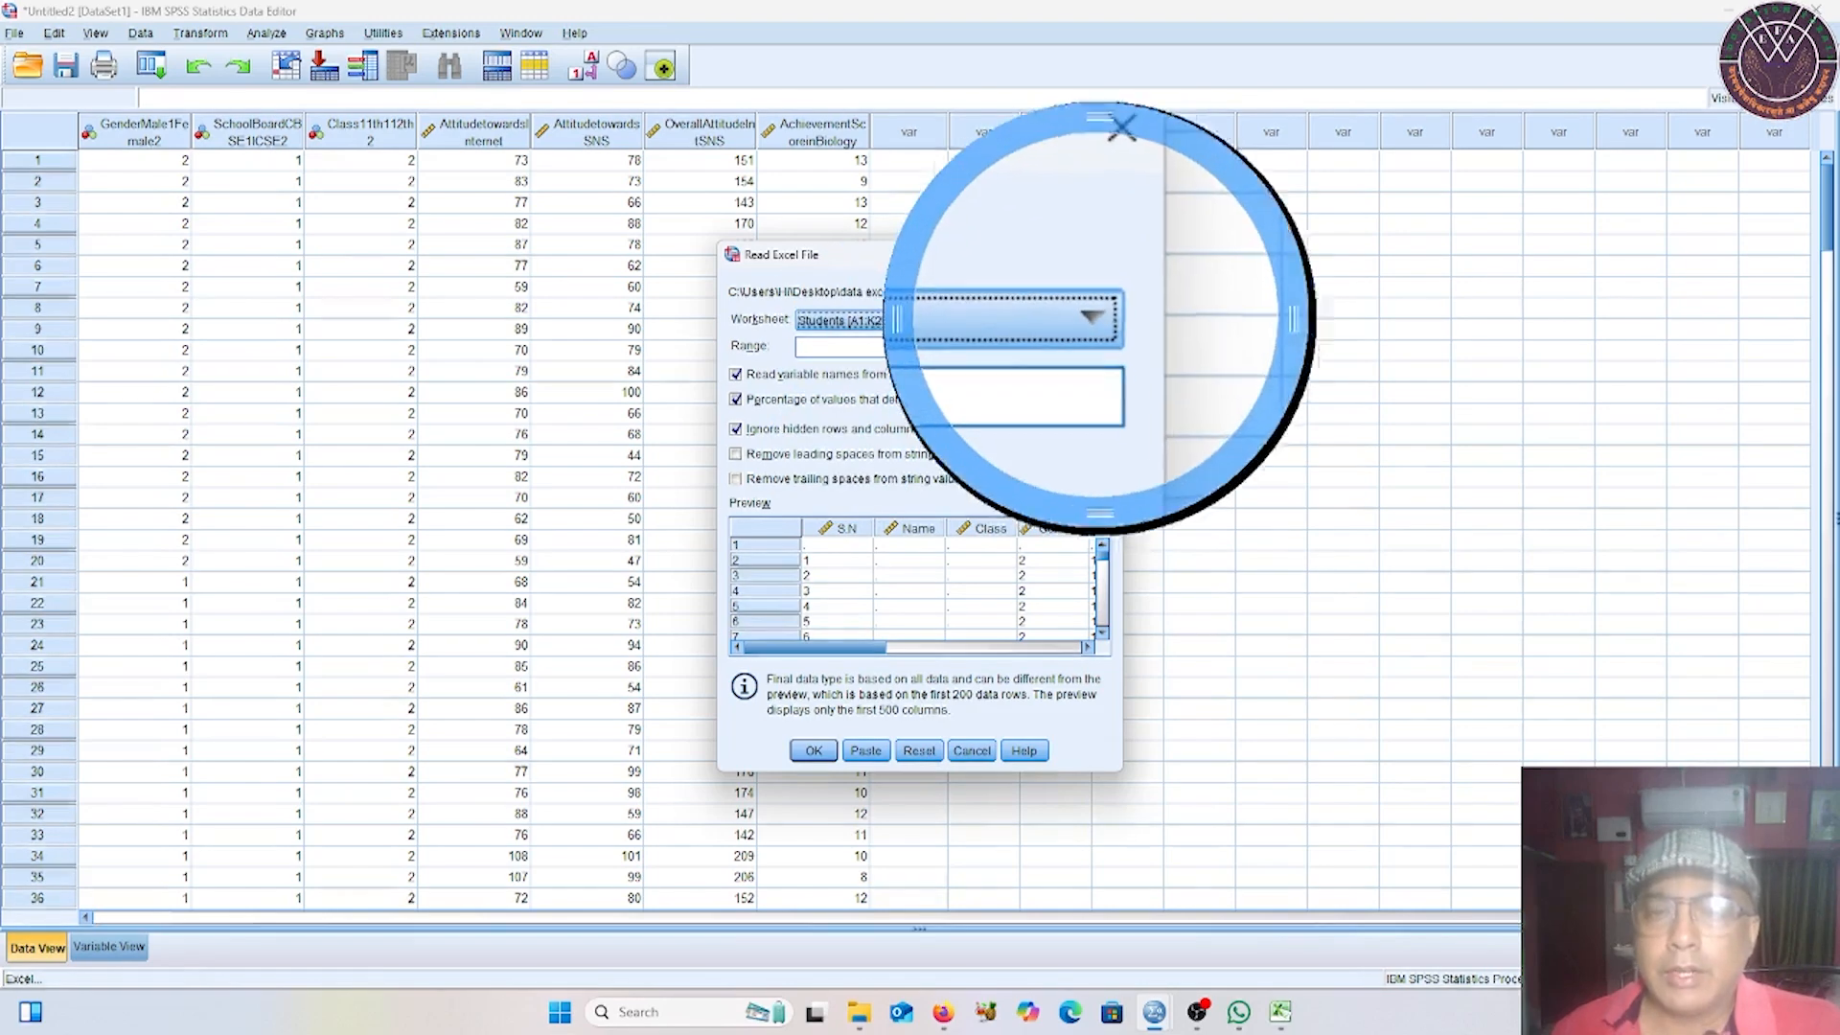
Choose the Sheet3 [A1:B4] worksheet and import it with variable names read from the first row.
click(1099, 320)
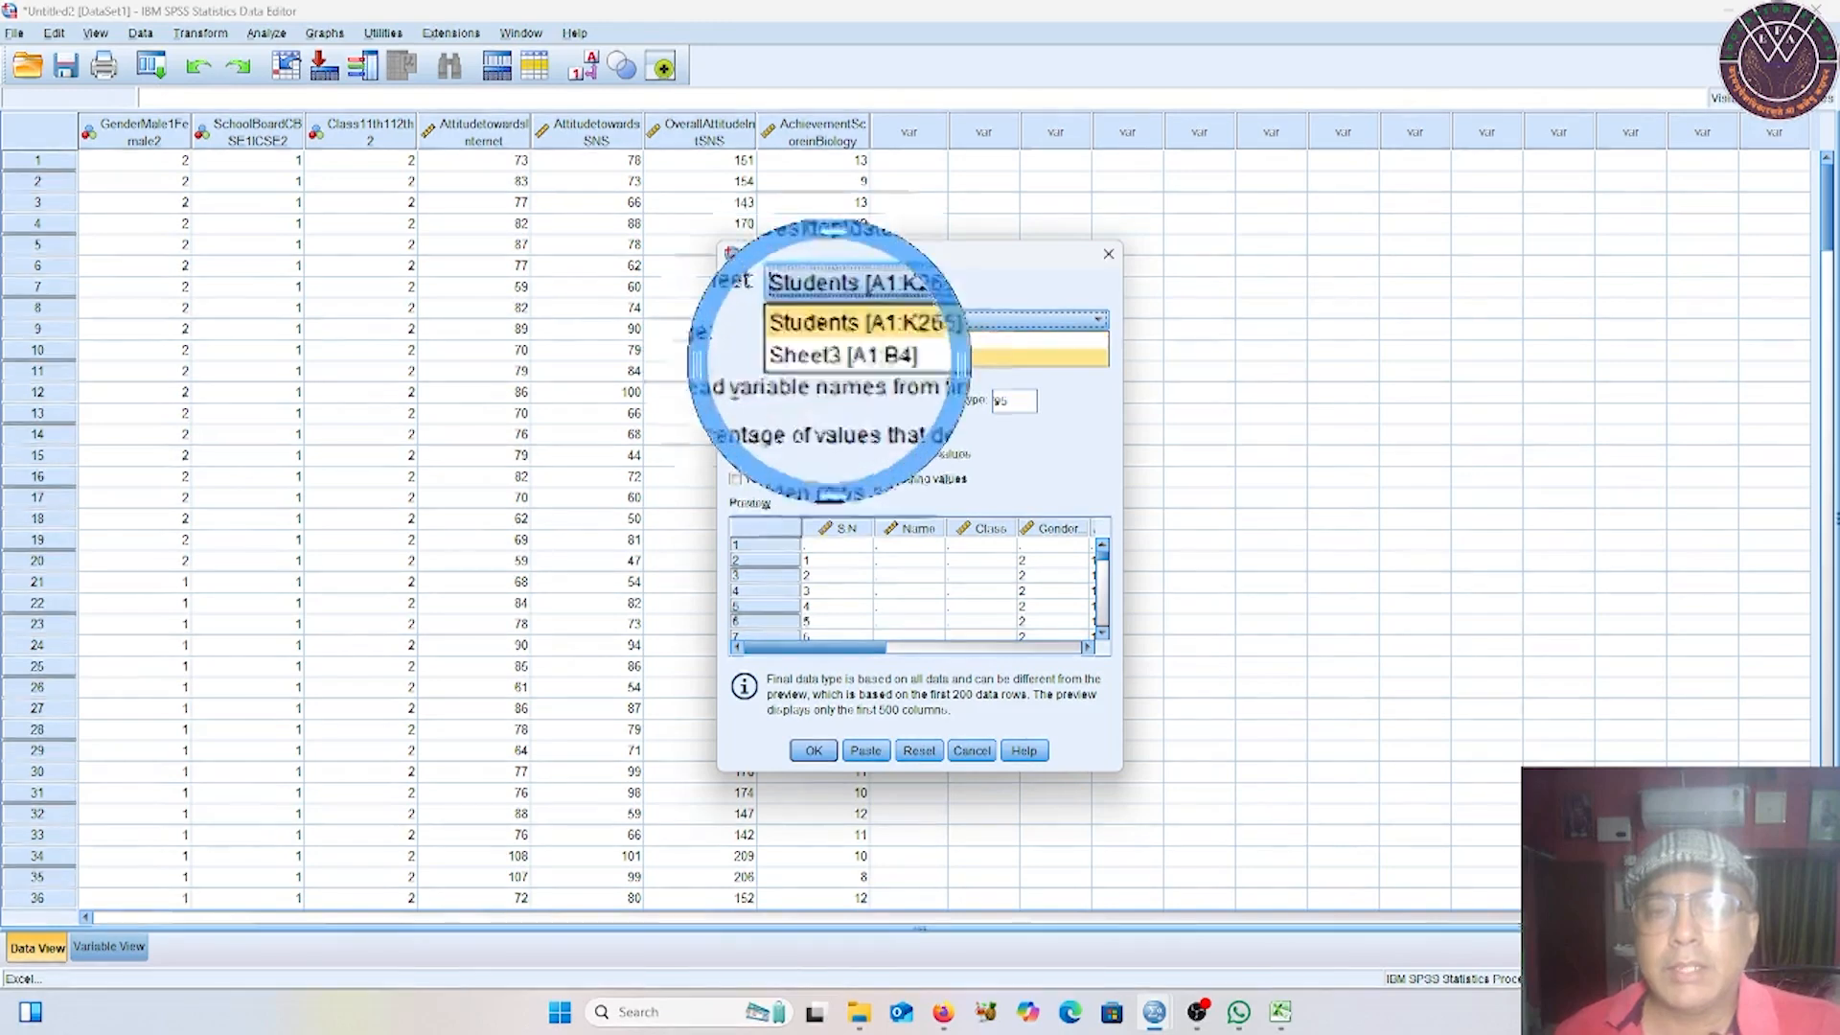
click(832, 358)
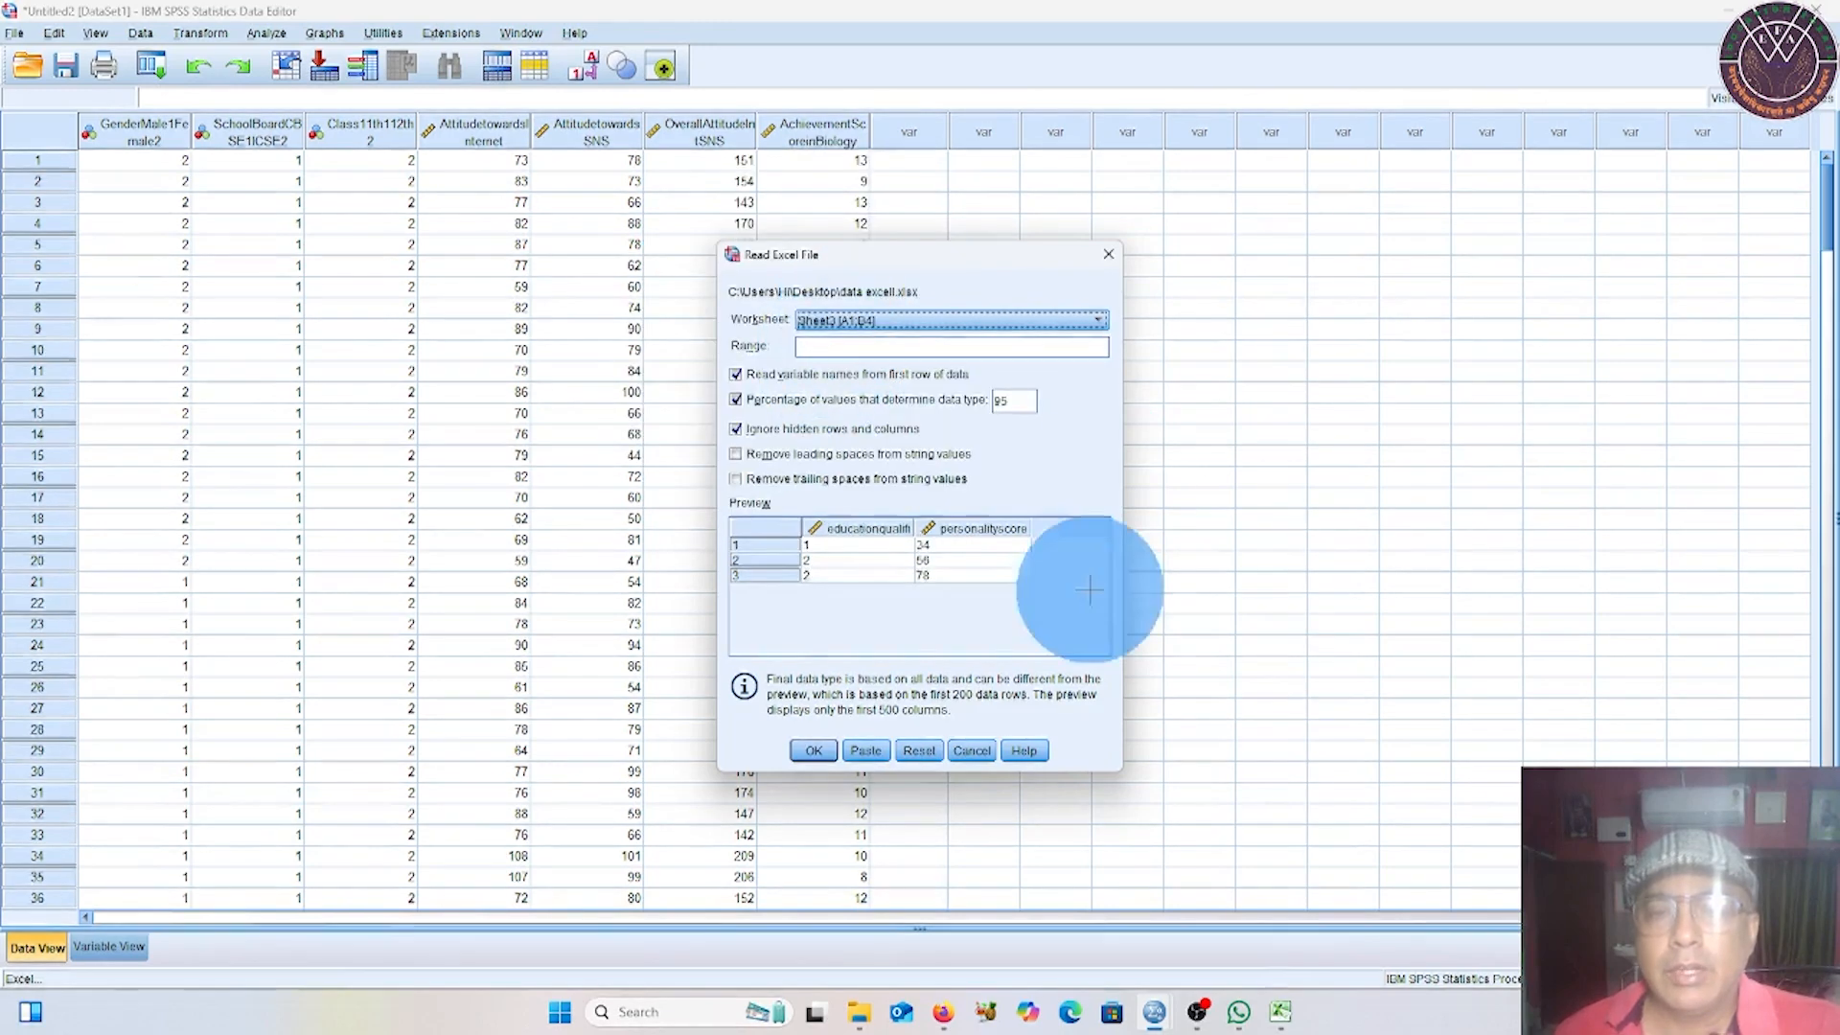
click(813, 750)
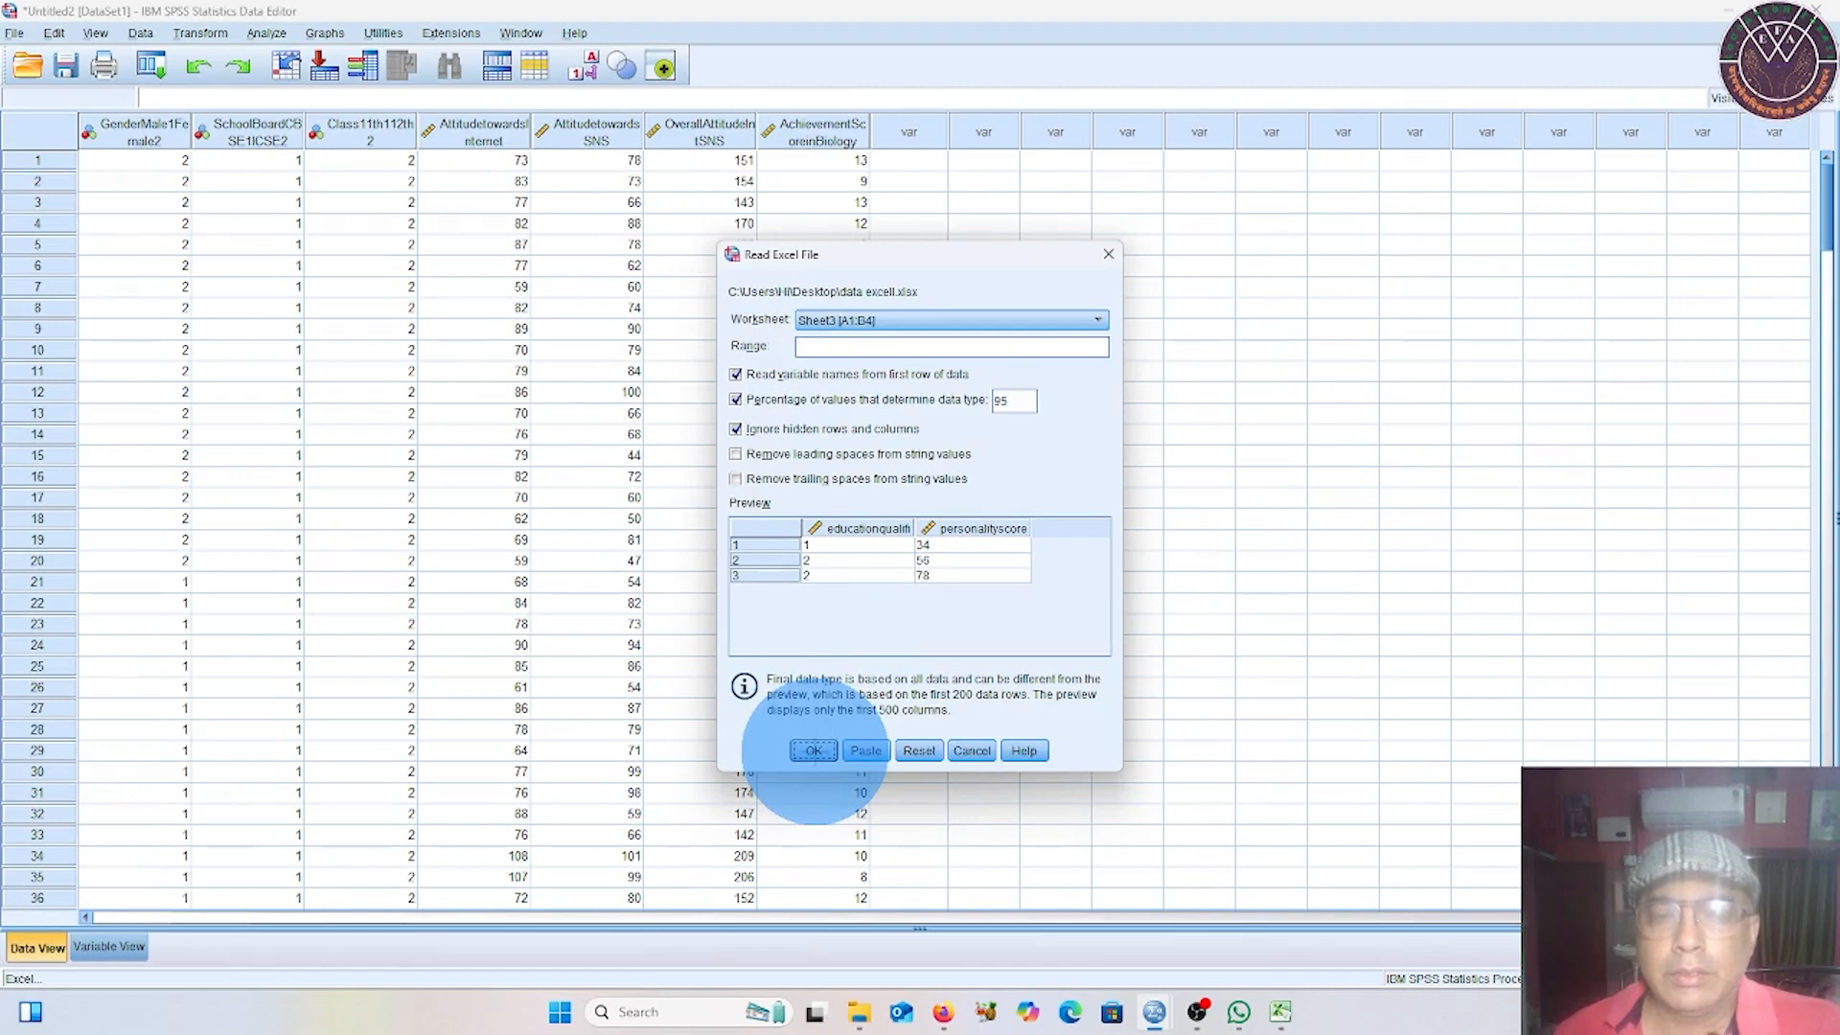
click(814, 751)
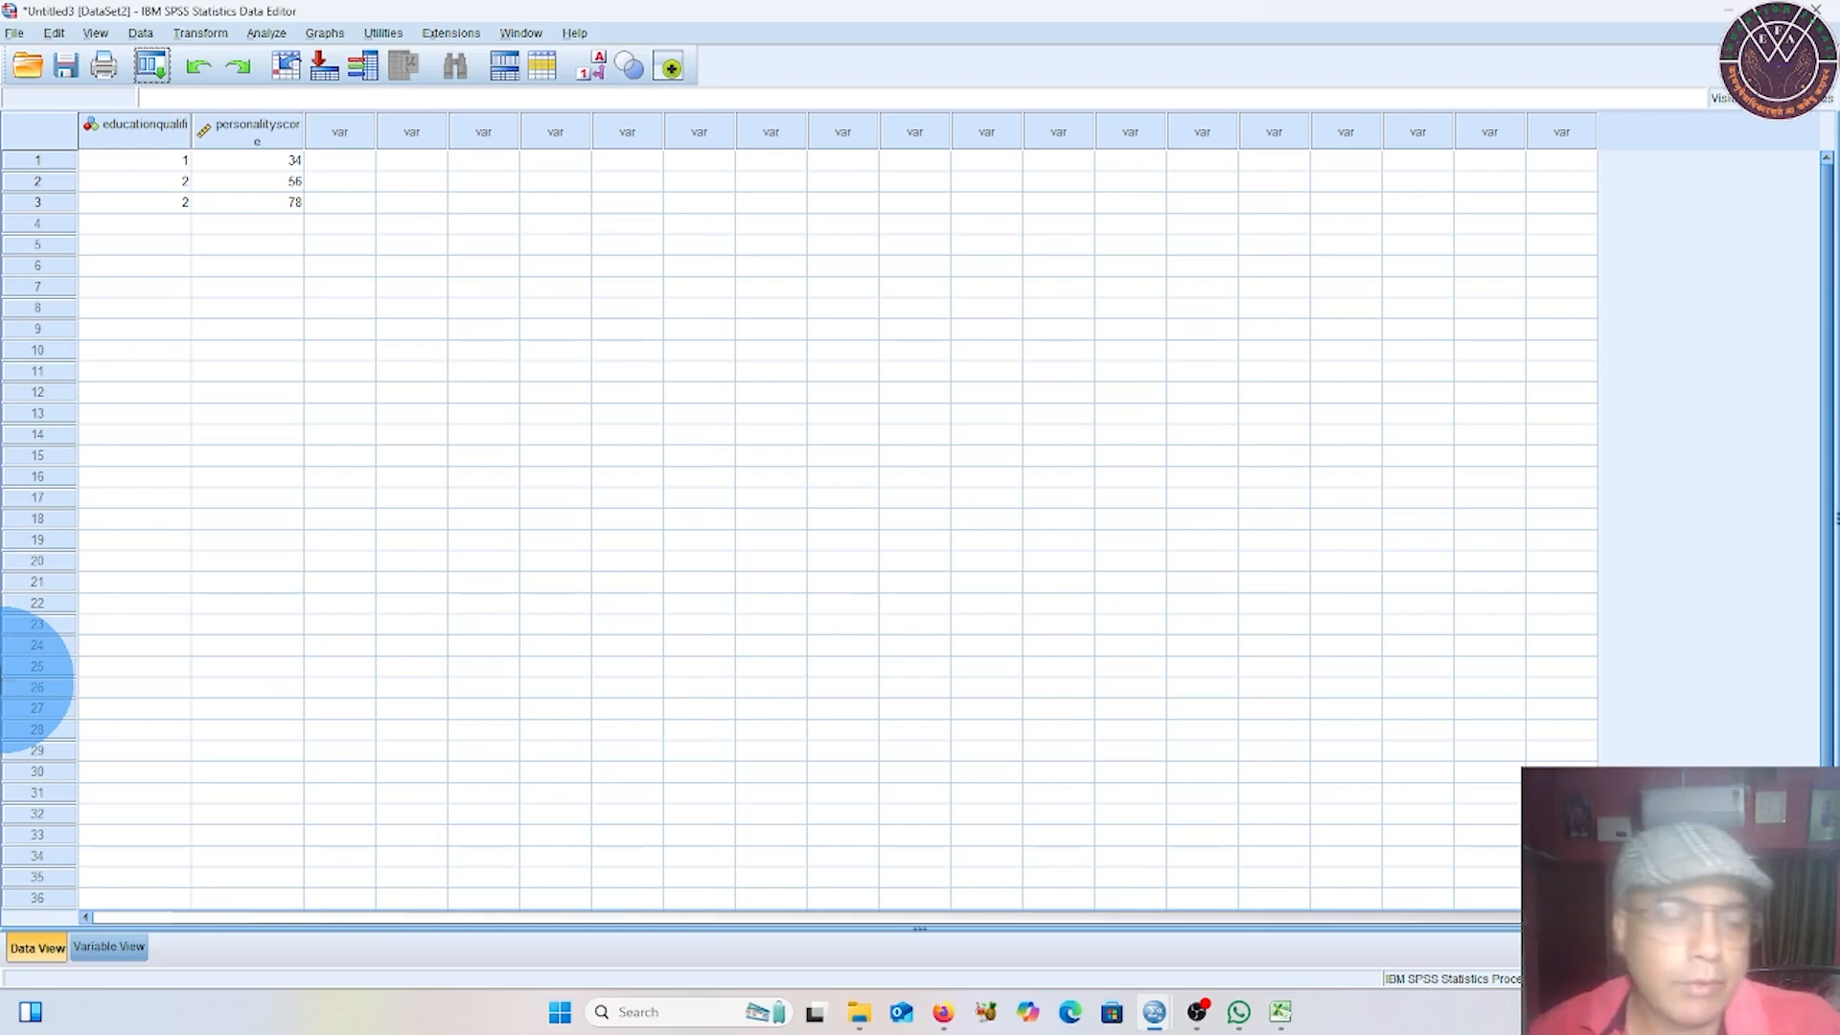
Switch back to the Untitled2 dataset containing the student records.
click(1155, 1012)
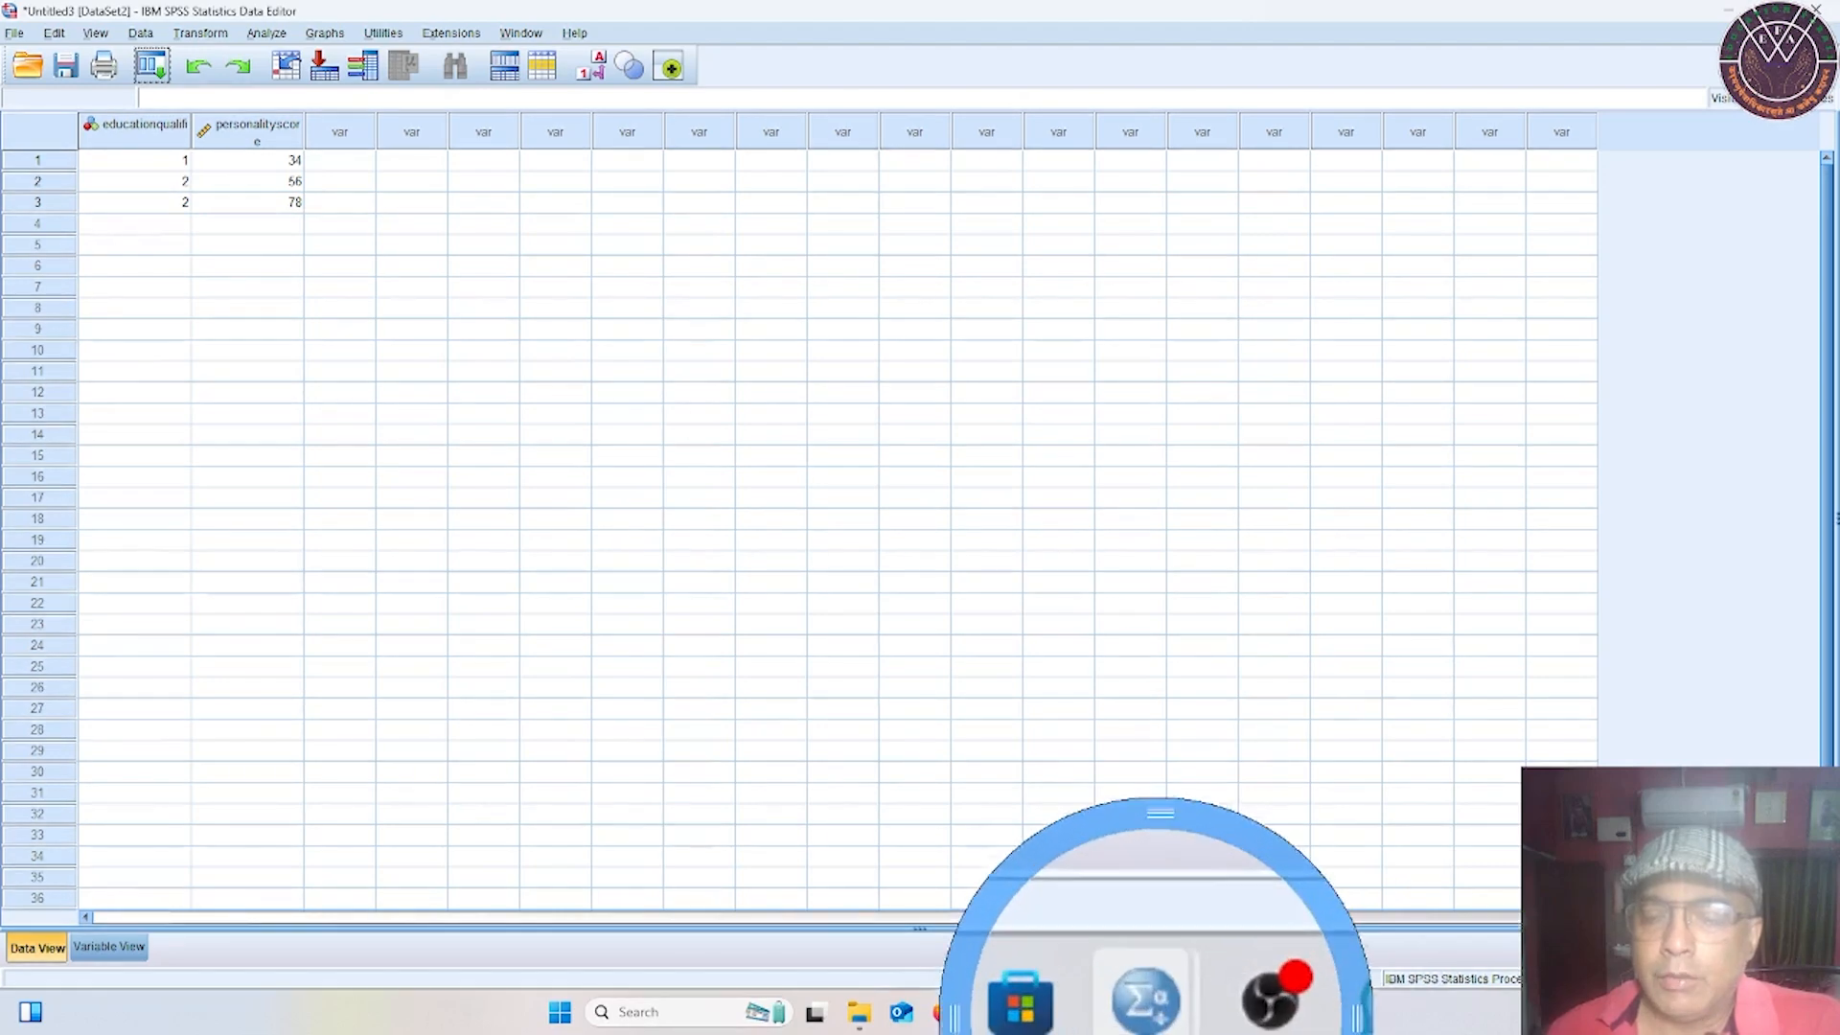
click(1160, 945)
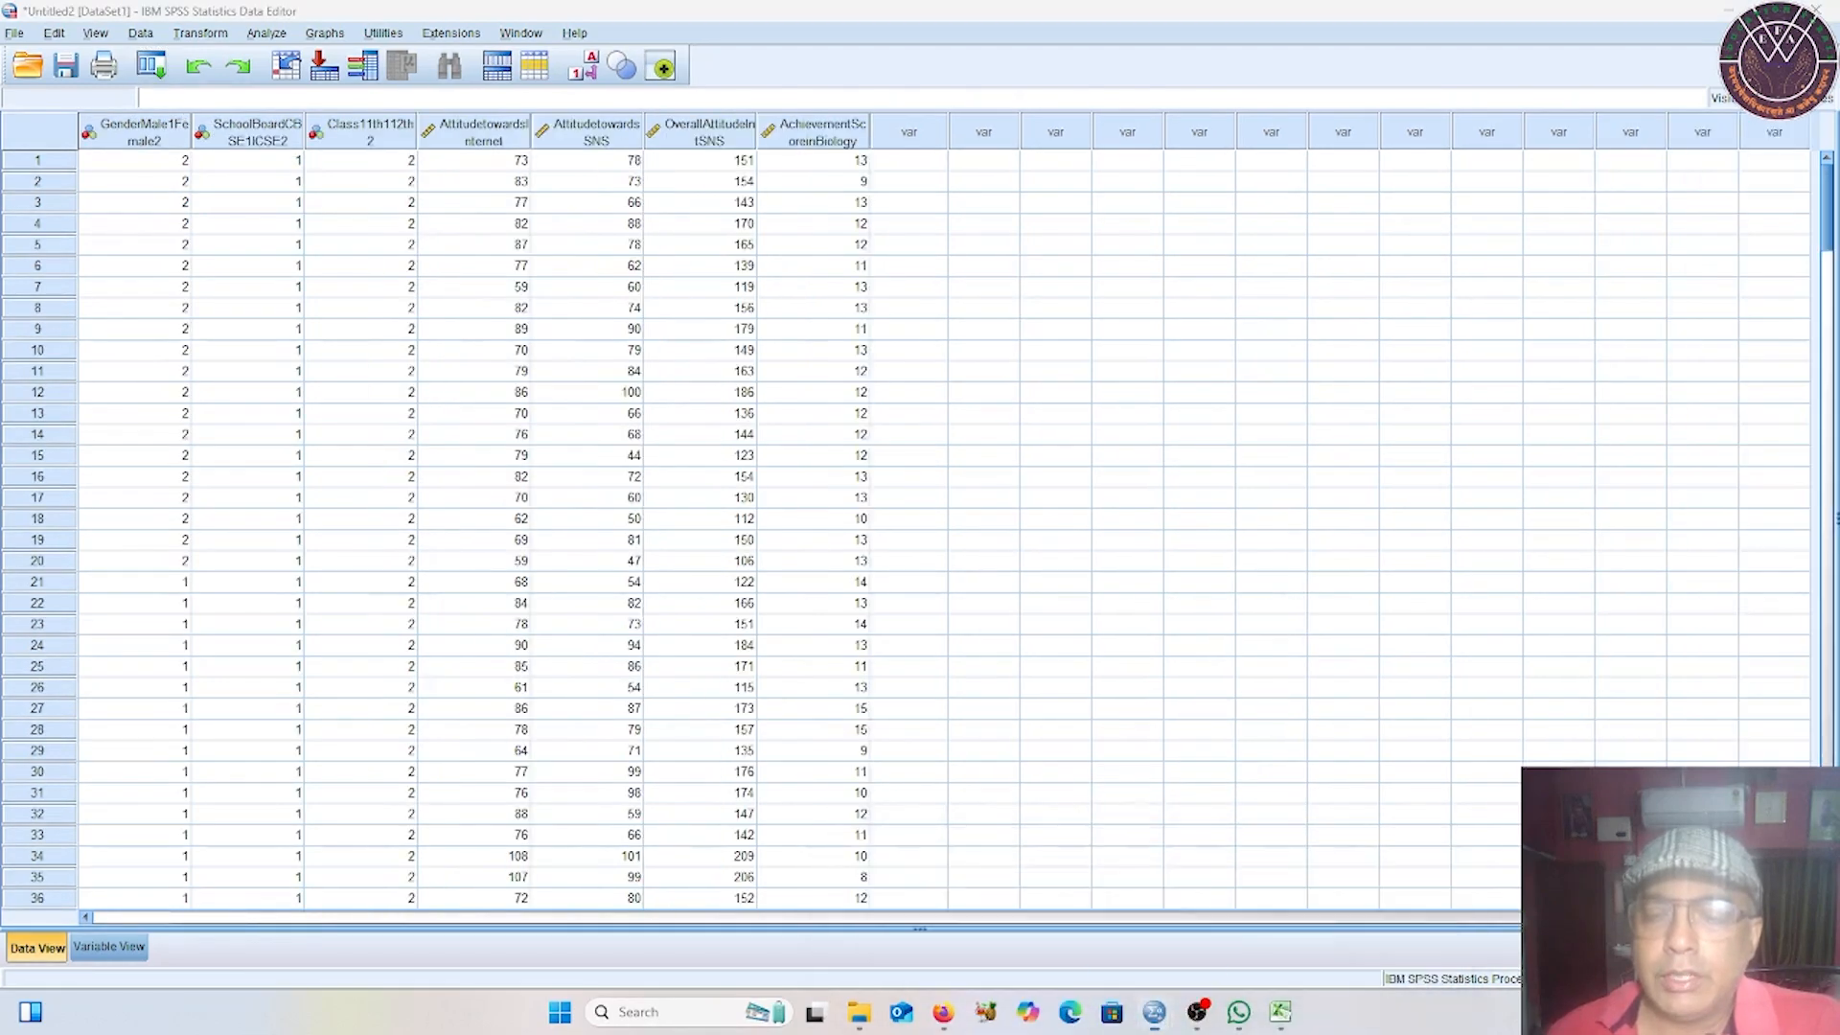